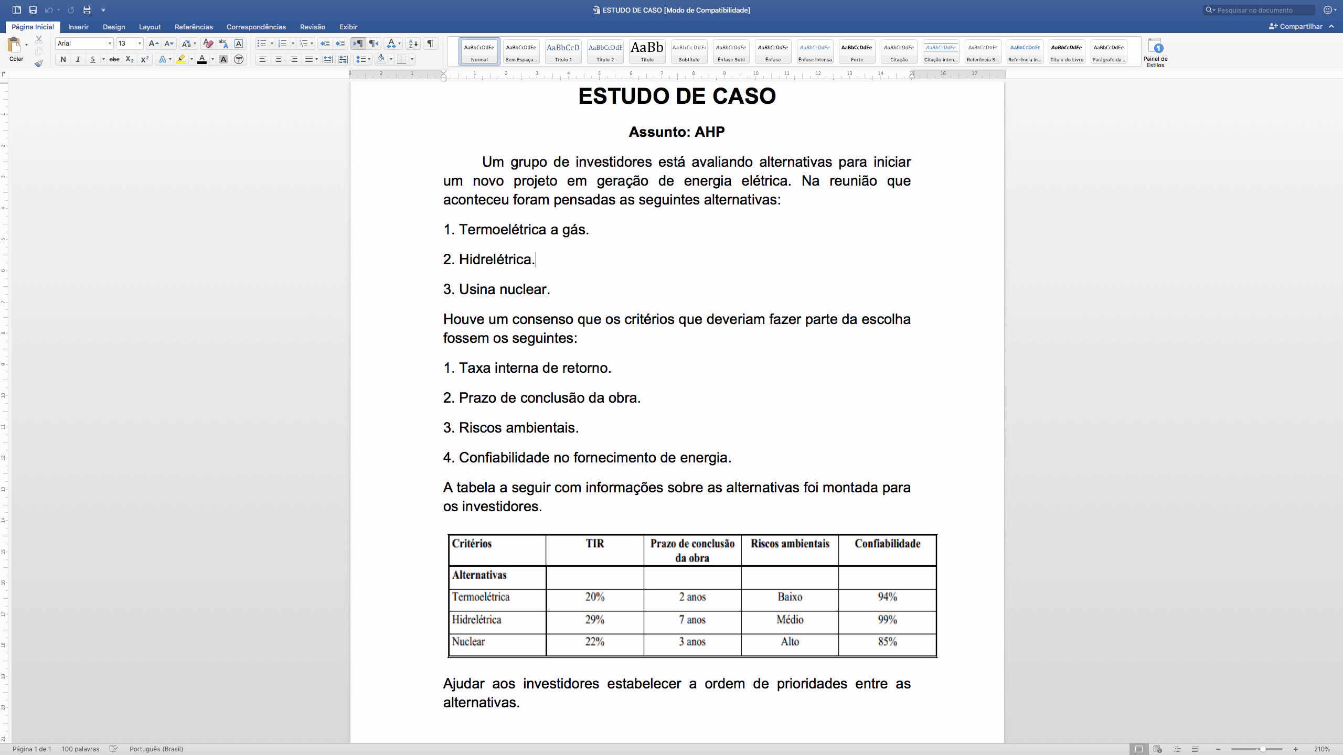
- Switch from the Word case study to the SAD-AHP-USP workbook in Excel
key(ctrl+super+f)
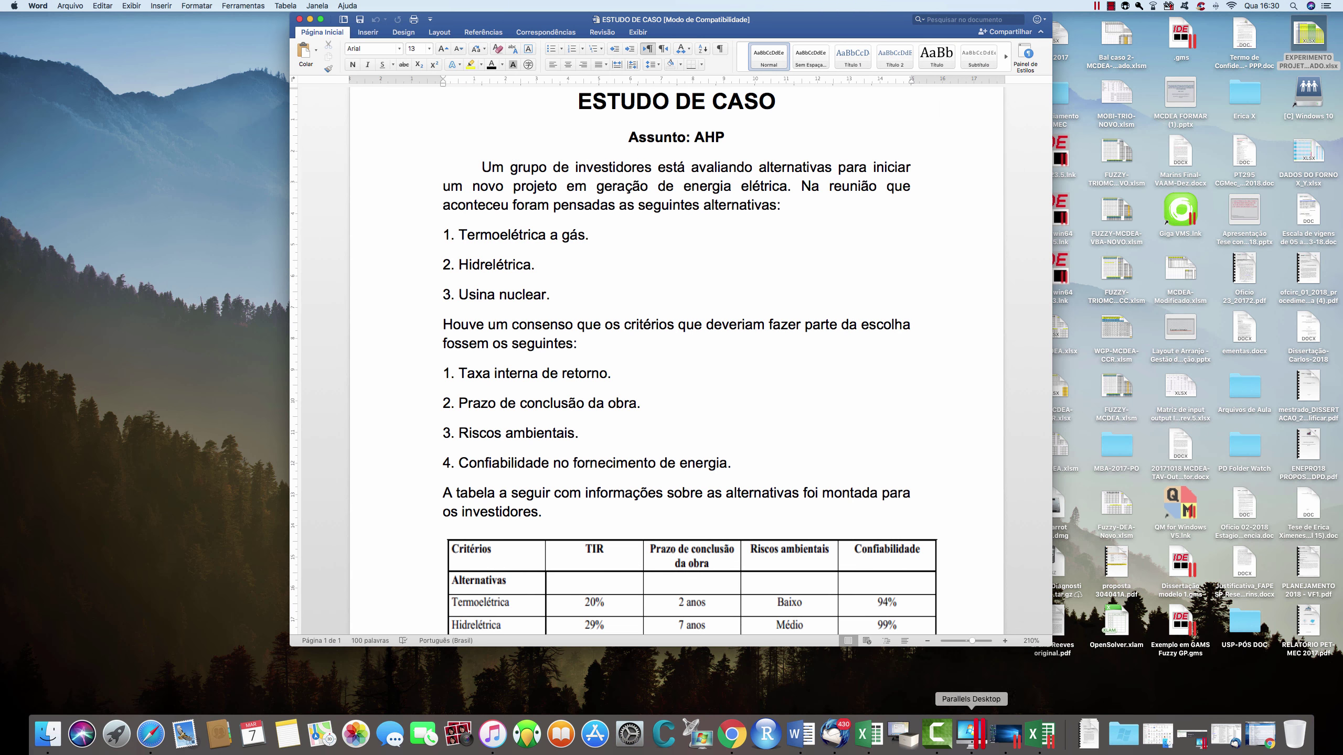
click(1038, 734)
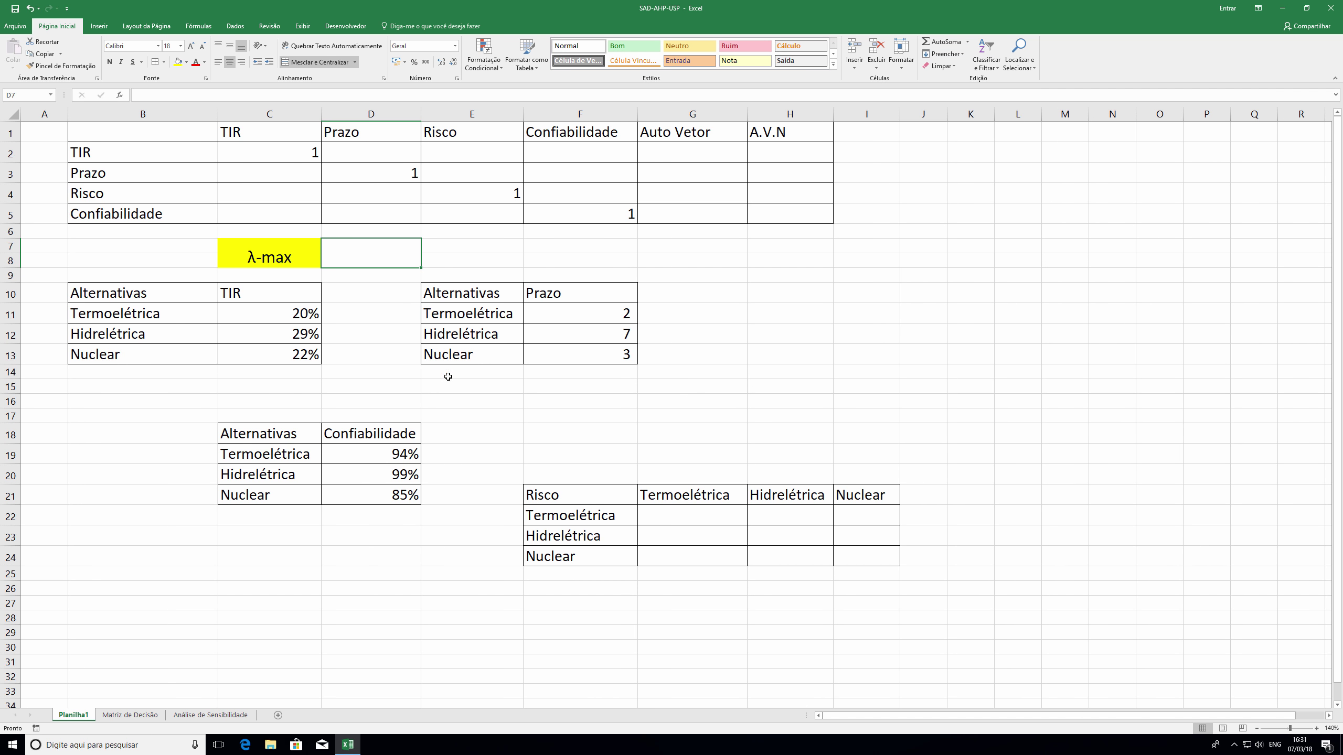
click(1317, 729)
click(1317, 729)
click(1317, 729)
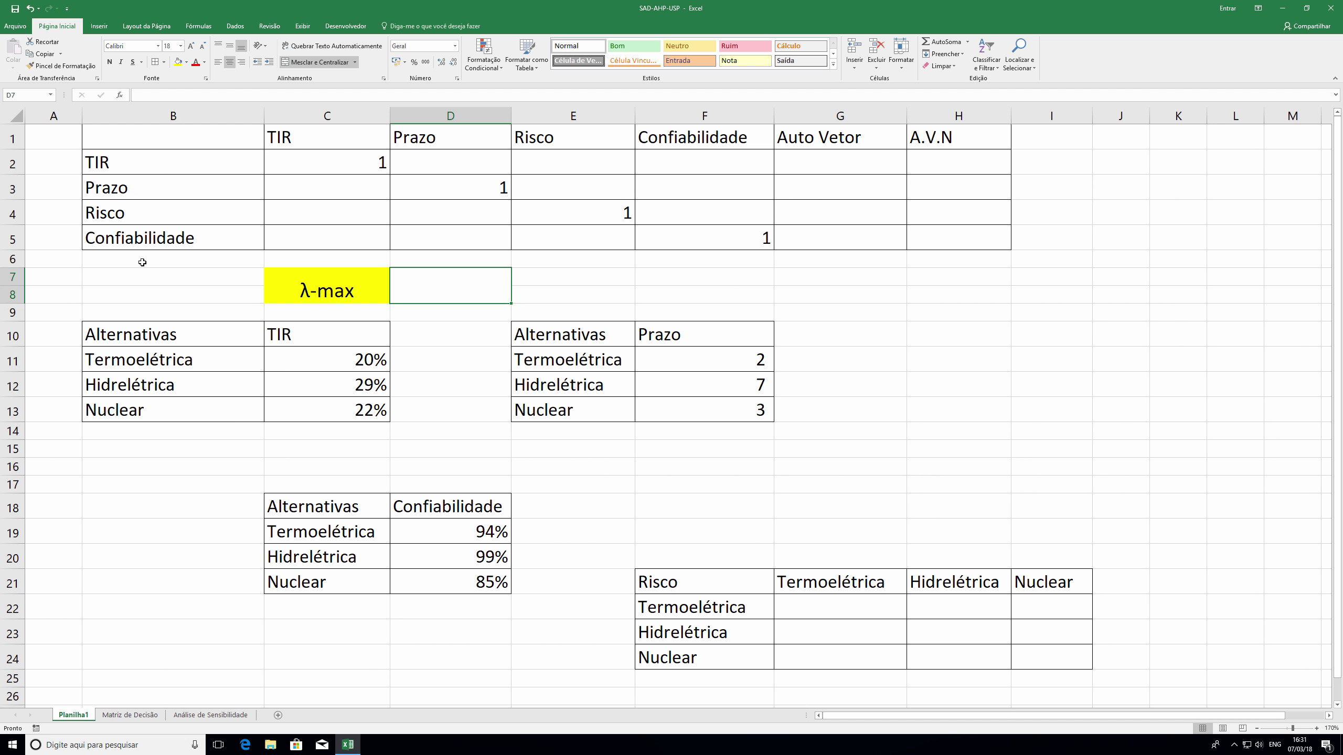
- Enter the TIR row's comparison values: 3 against Prazo, 3 against Risco and 1 against Confiabilidade
click(157, 165)
click(449, 165)
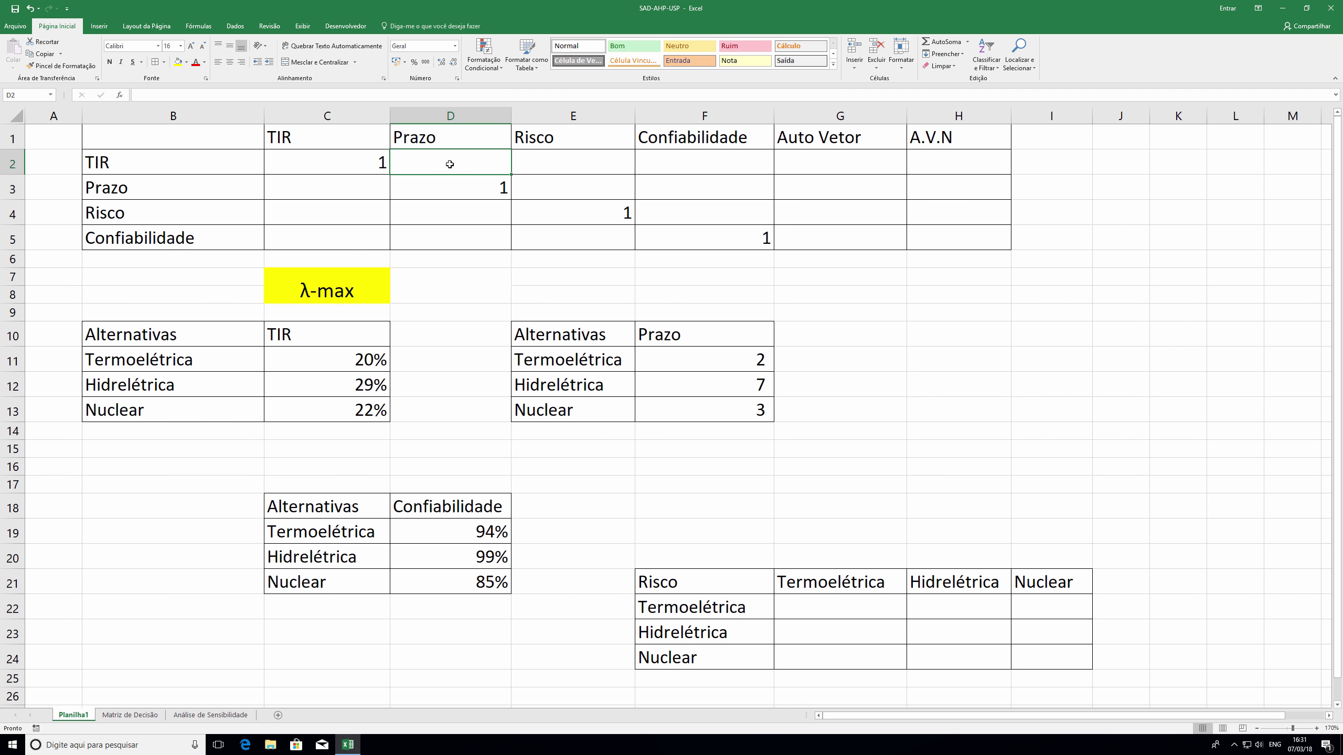
text(3)
key(Tab)
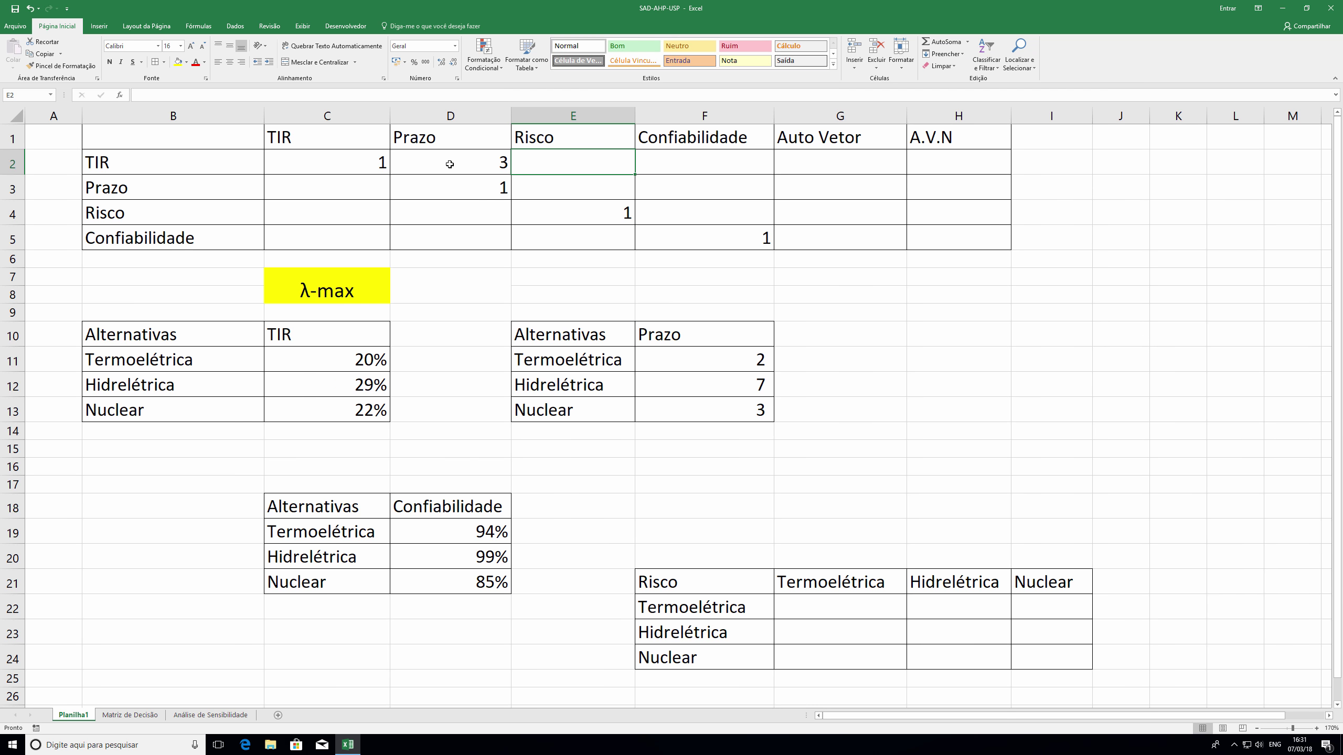
text(3)
key(Tab)
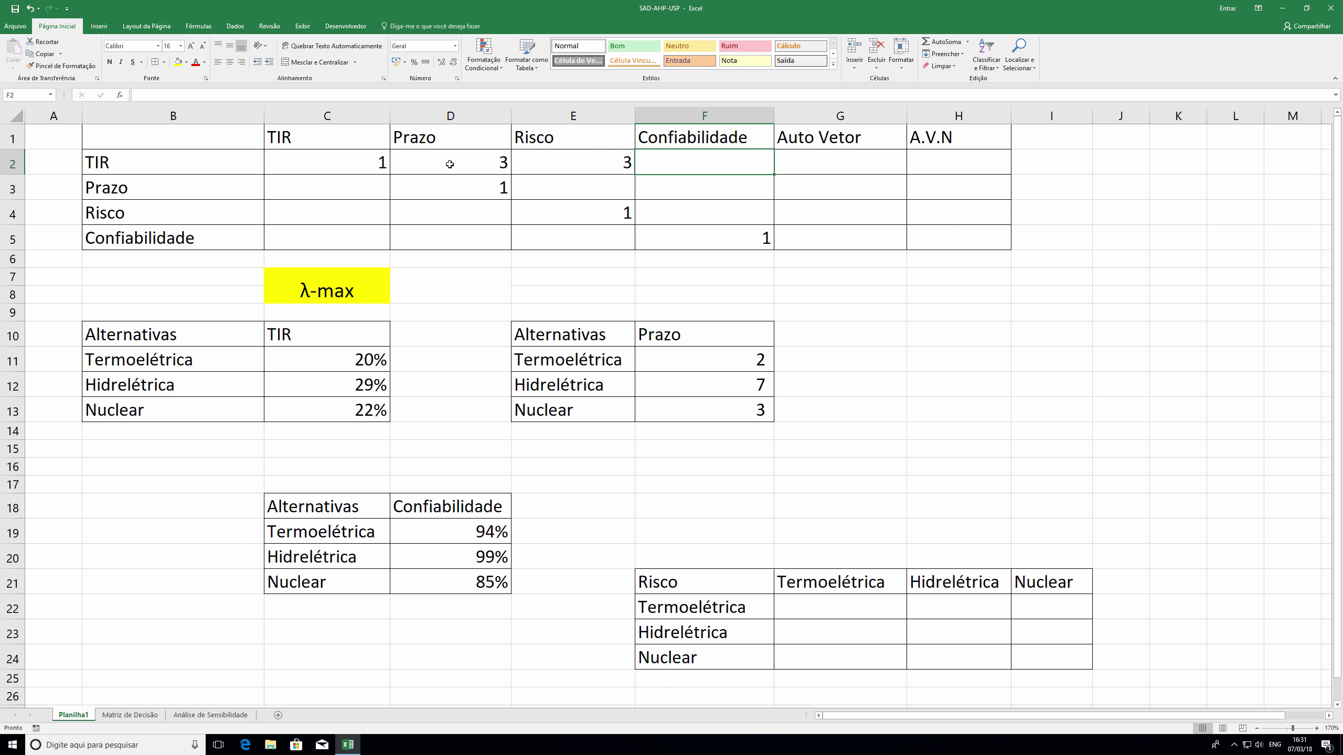
text(1)
key(Return)
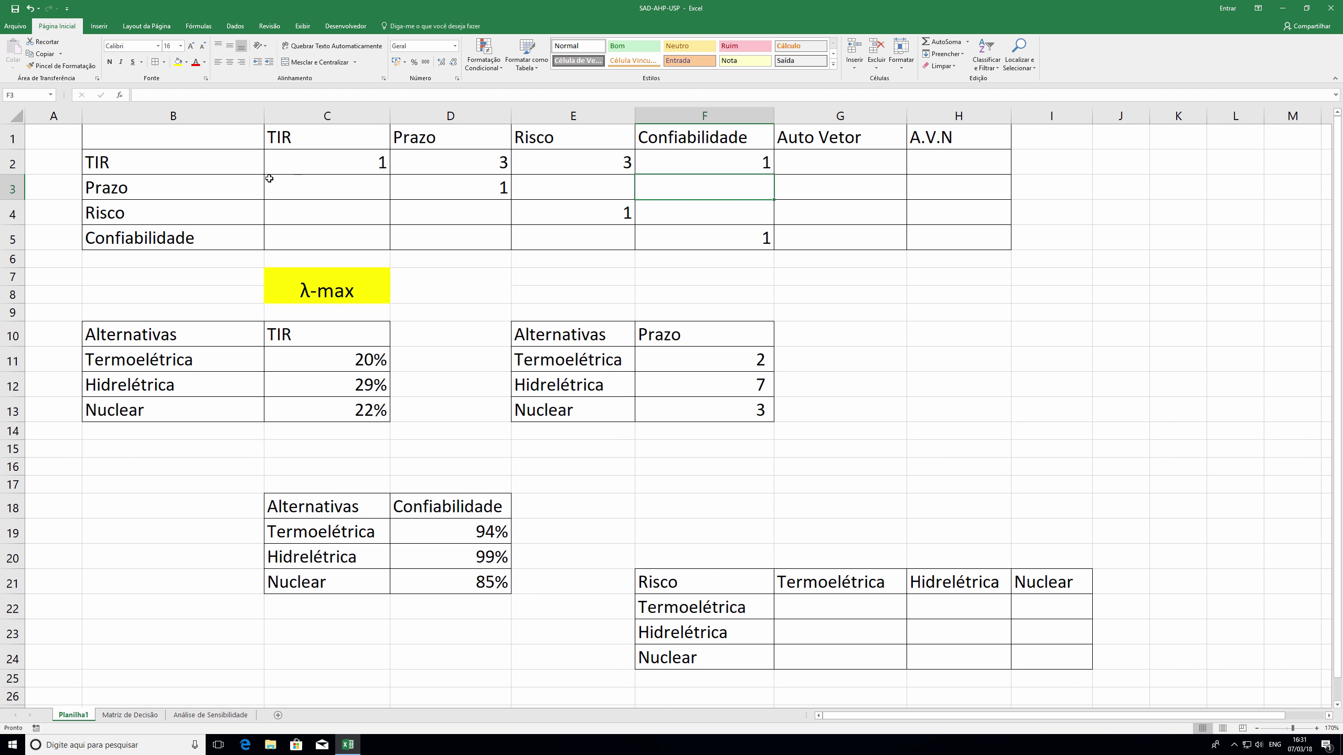
- Format the criteria comparison matrix C2:F5 as fractions of up to one digit
drag(306, 154, 725, 237)
right_click(711, 211)
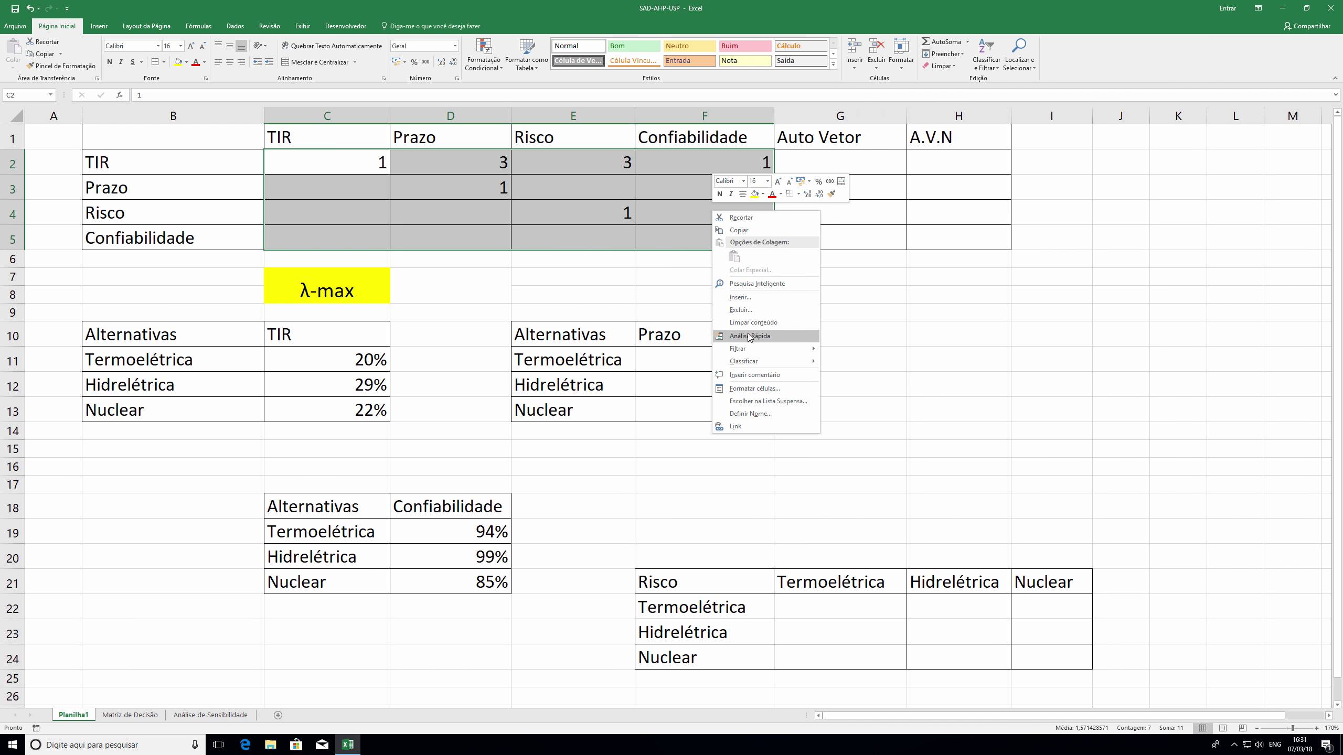
click(754, 389)
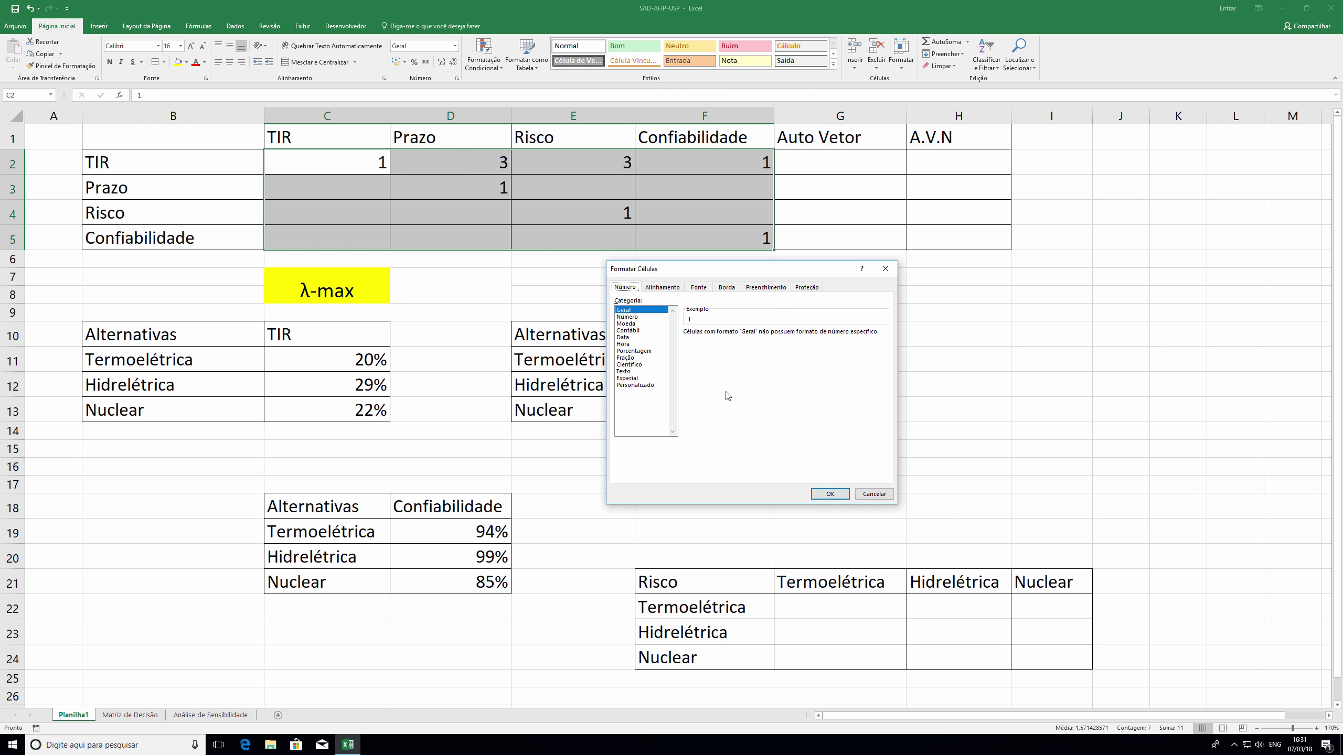
click(627, 360)
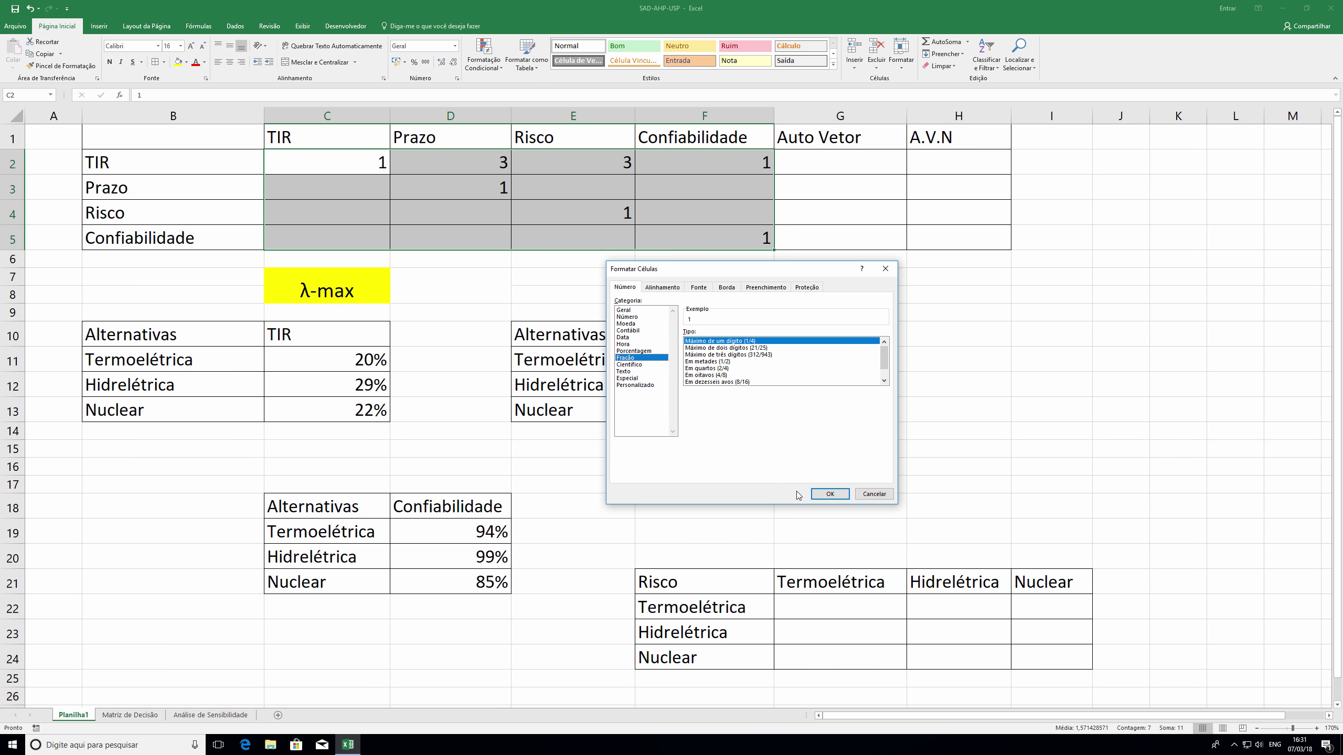
click(827, 495)
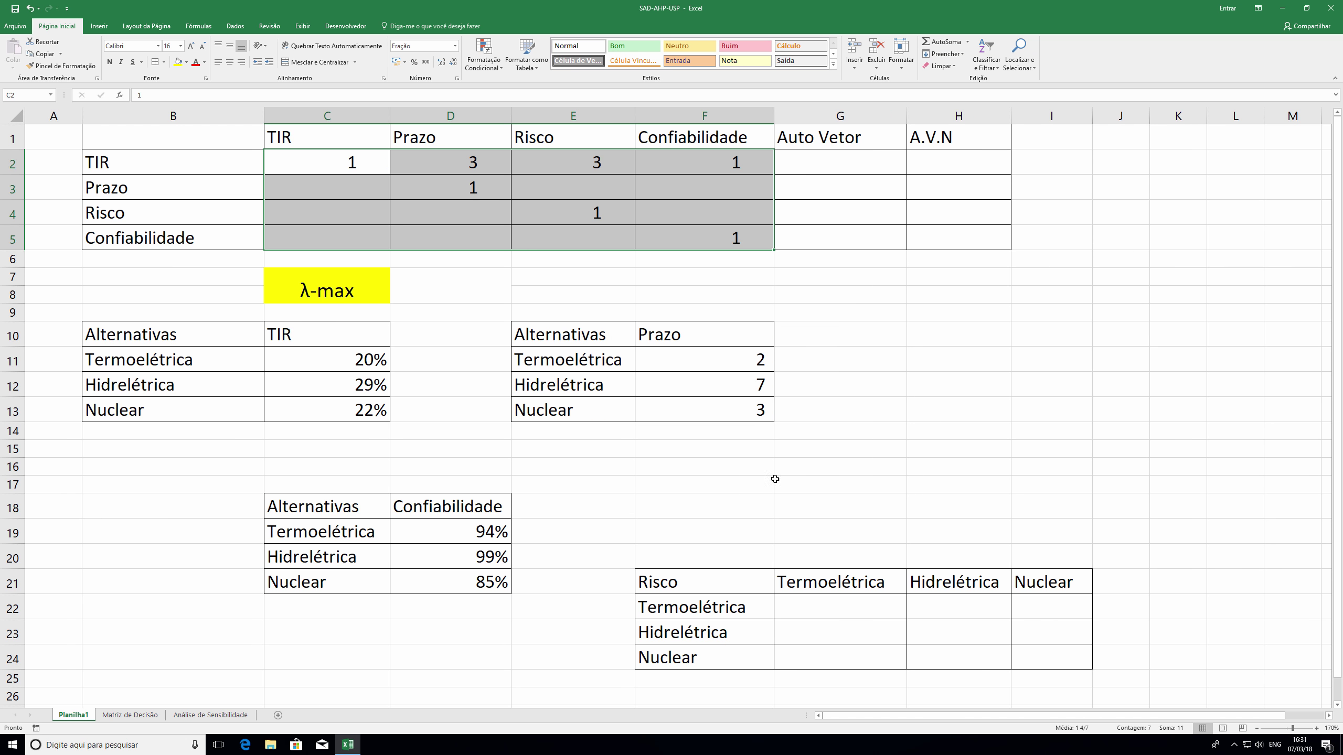
- Fill the four diagonal cells of the criteria matrix (C2, D3, E4 and F5) with yellow
click(340, 188)
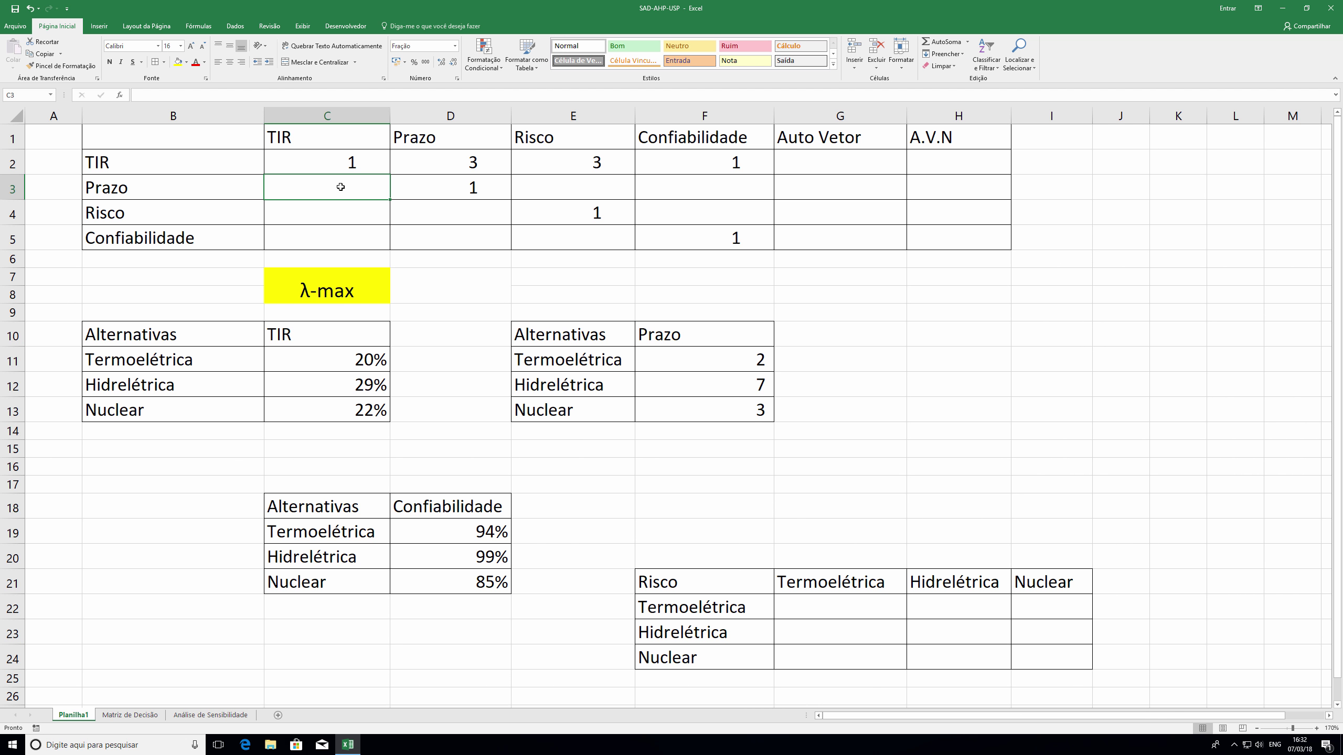
click(343, 169)
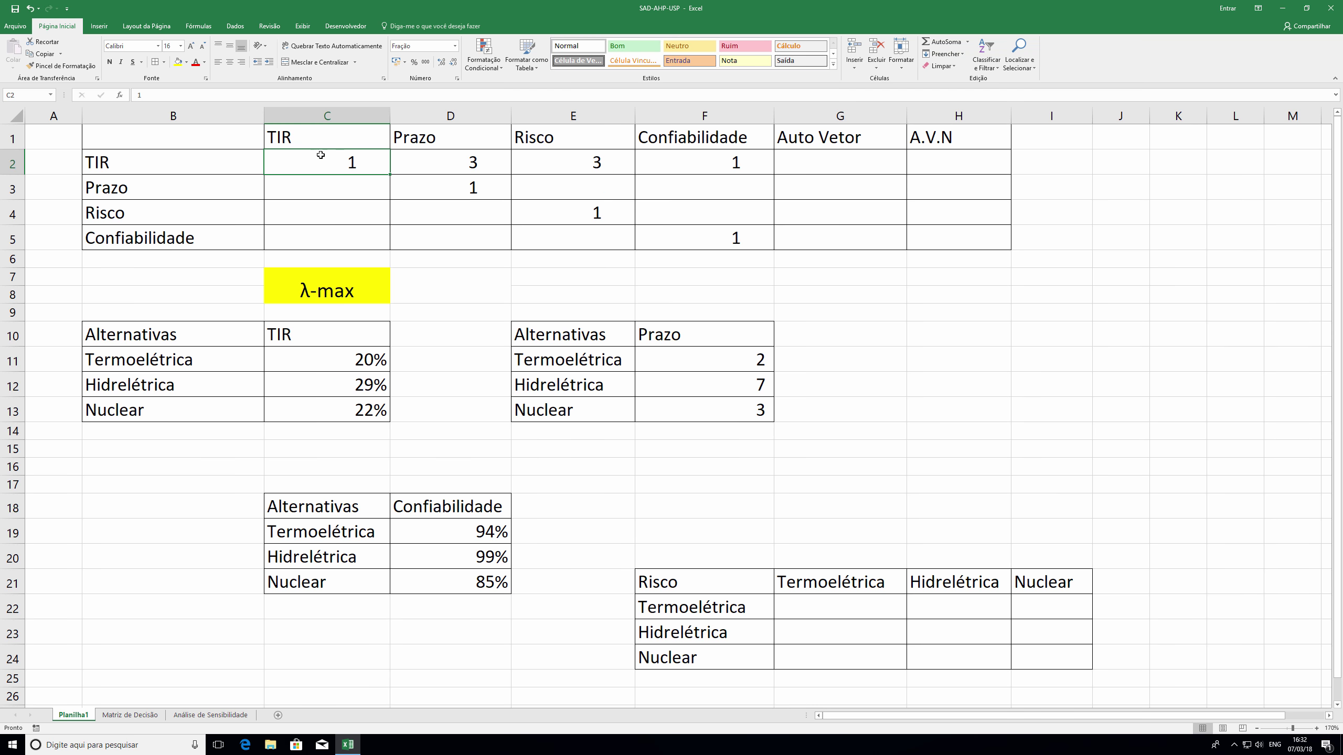
click(179, 62)
click(423, 189)
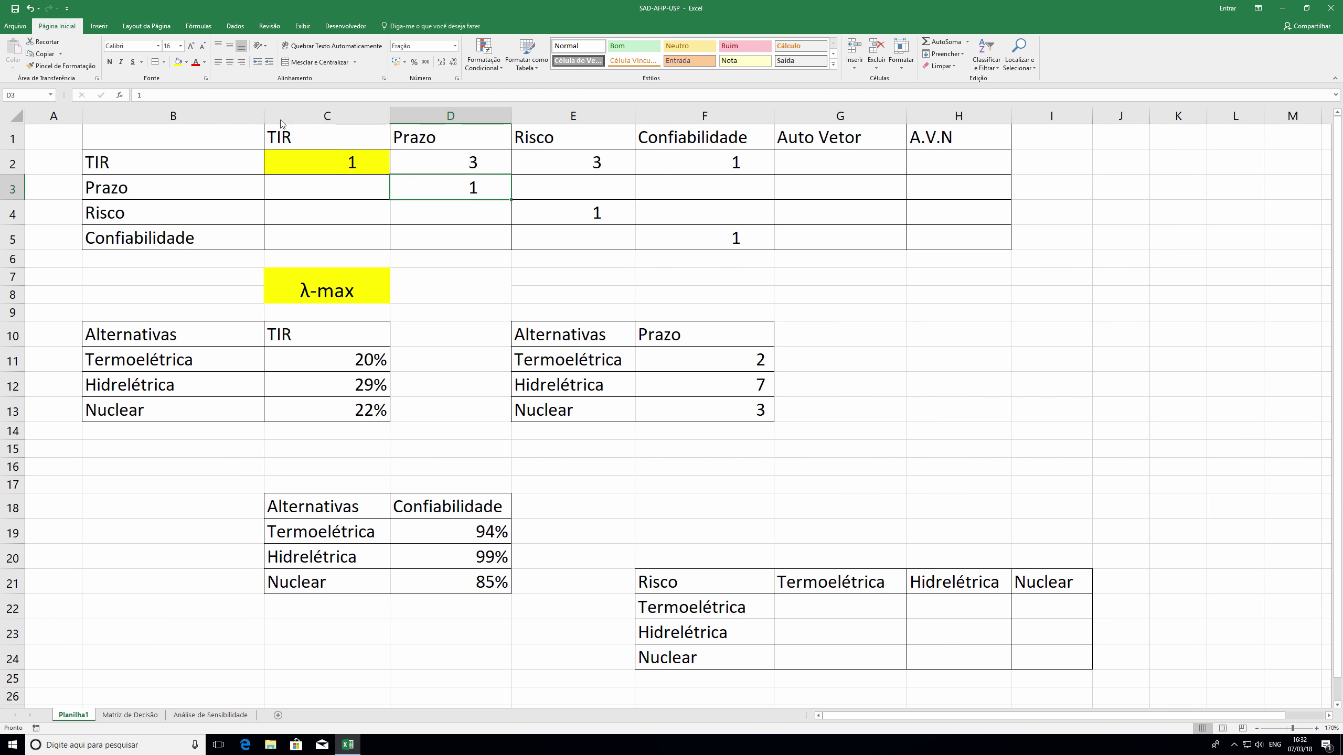
click(178, 62)
click(583, 222)
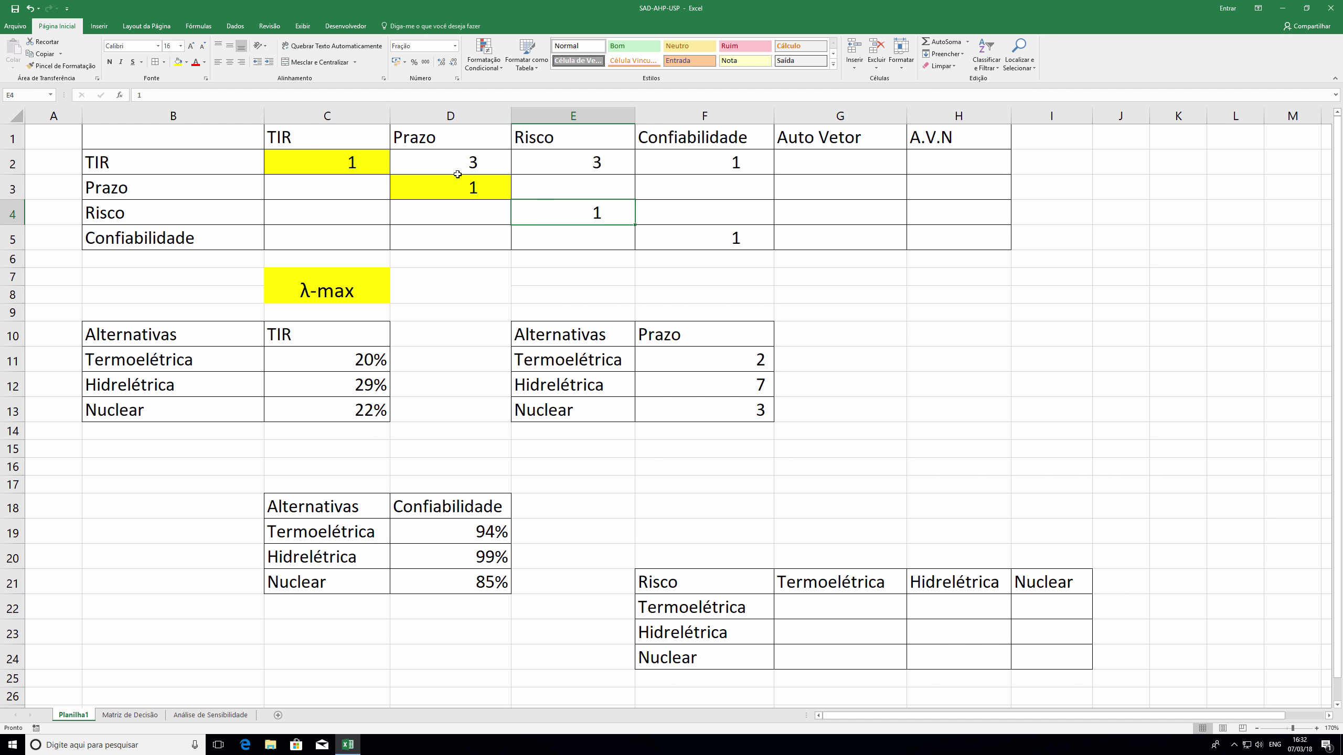
click(179, 62)
click(696, 236)
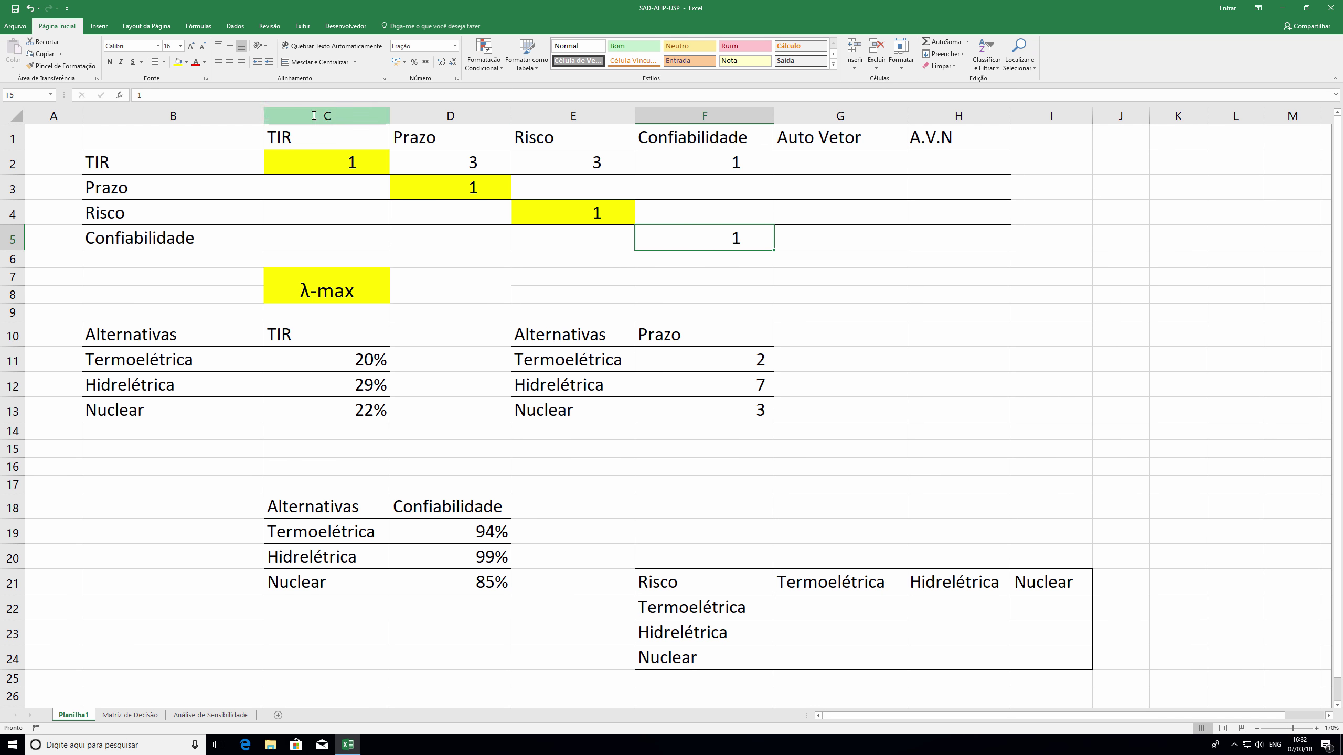
click(178, 62)
- Fill the TIR column's cells C3, C4 and C5 with the reciprocals =1/D2, =1/E2 and =1/F2
click(341, 186)
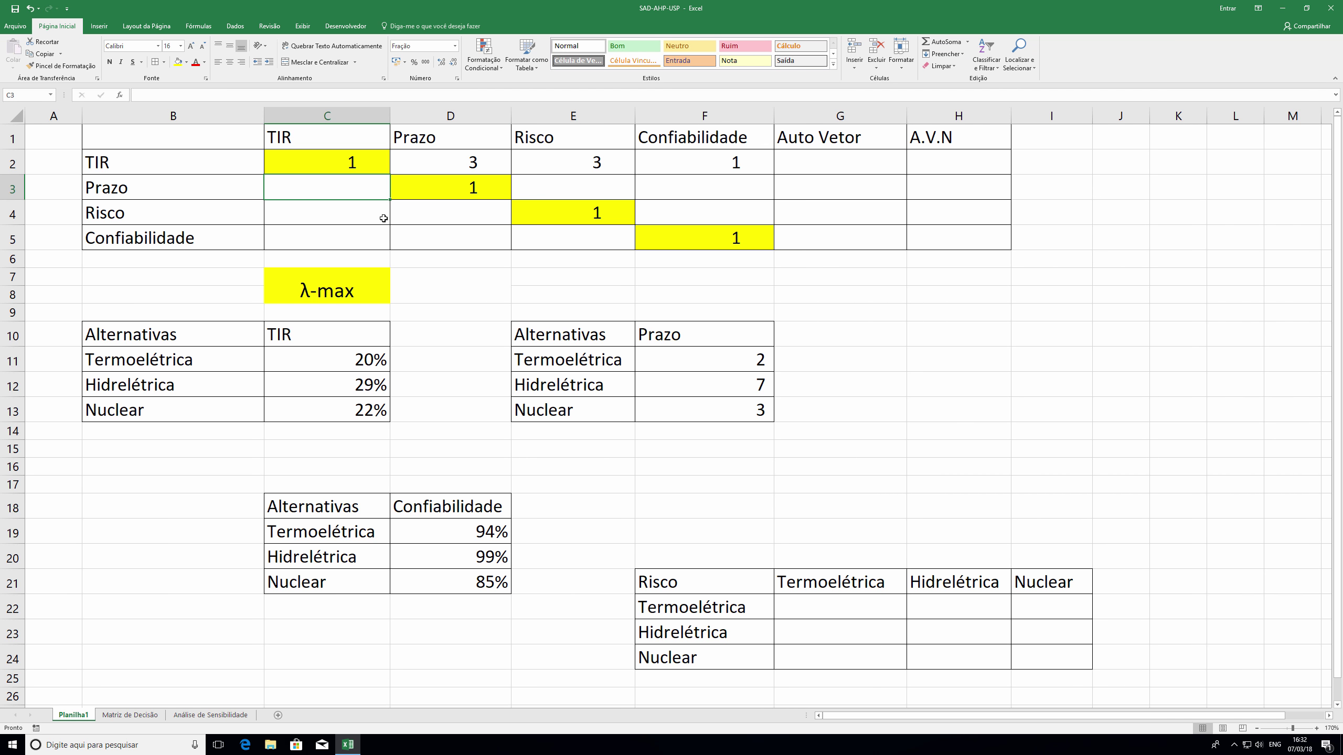
text(=1/)
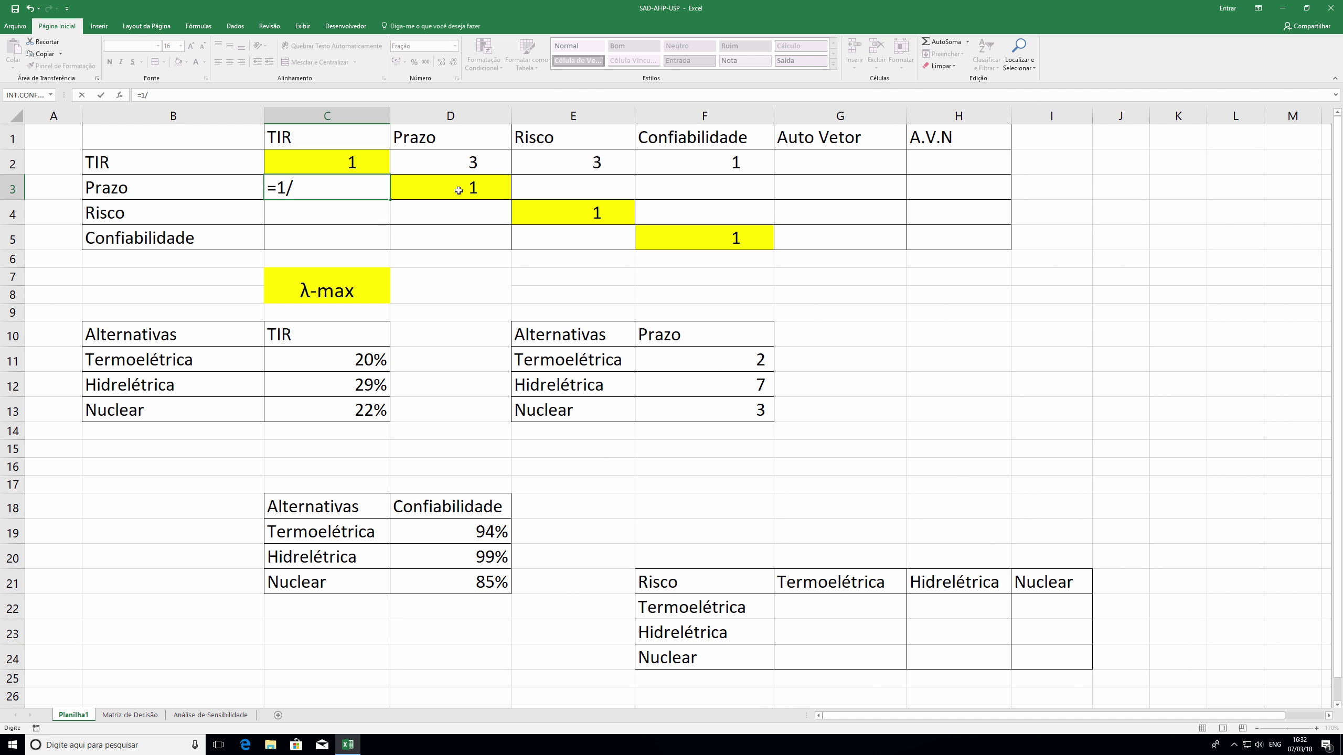
click(487, 174)
key(Return)
text(=1/)
click(603, 159)
key(Return)
text(=1)
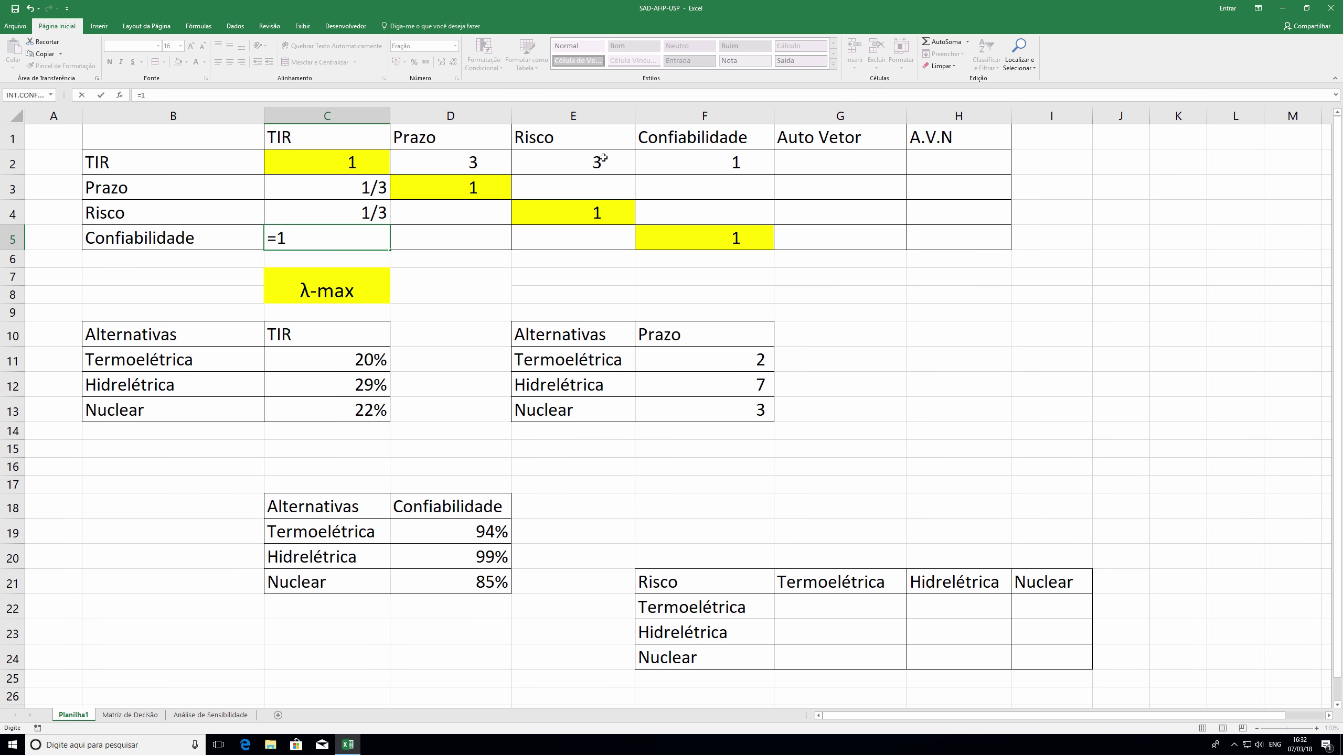
text(/)
click(716, 153)
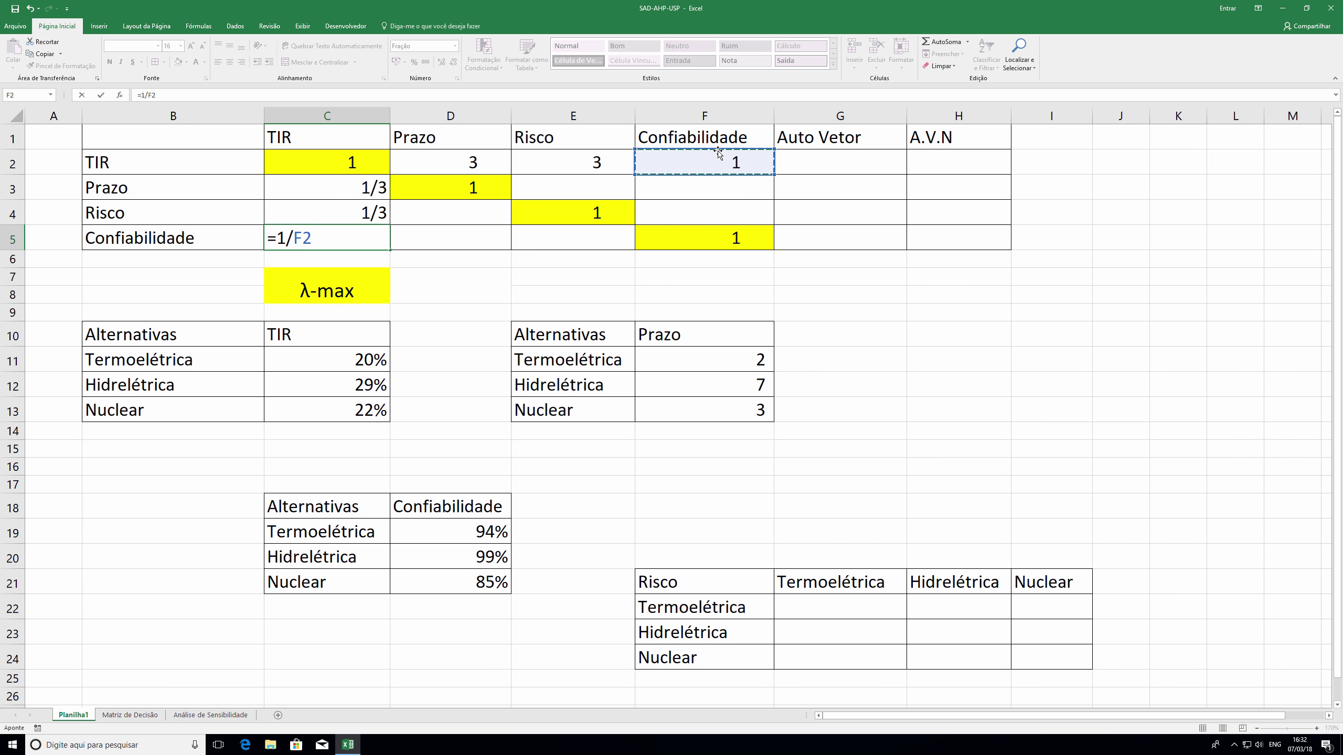
key(Return)
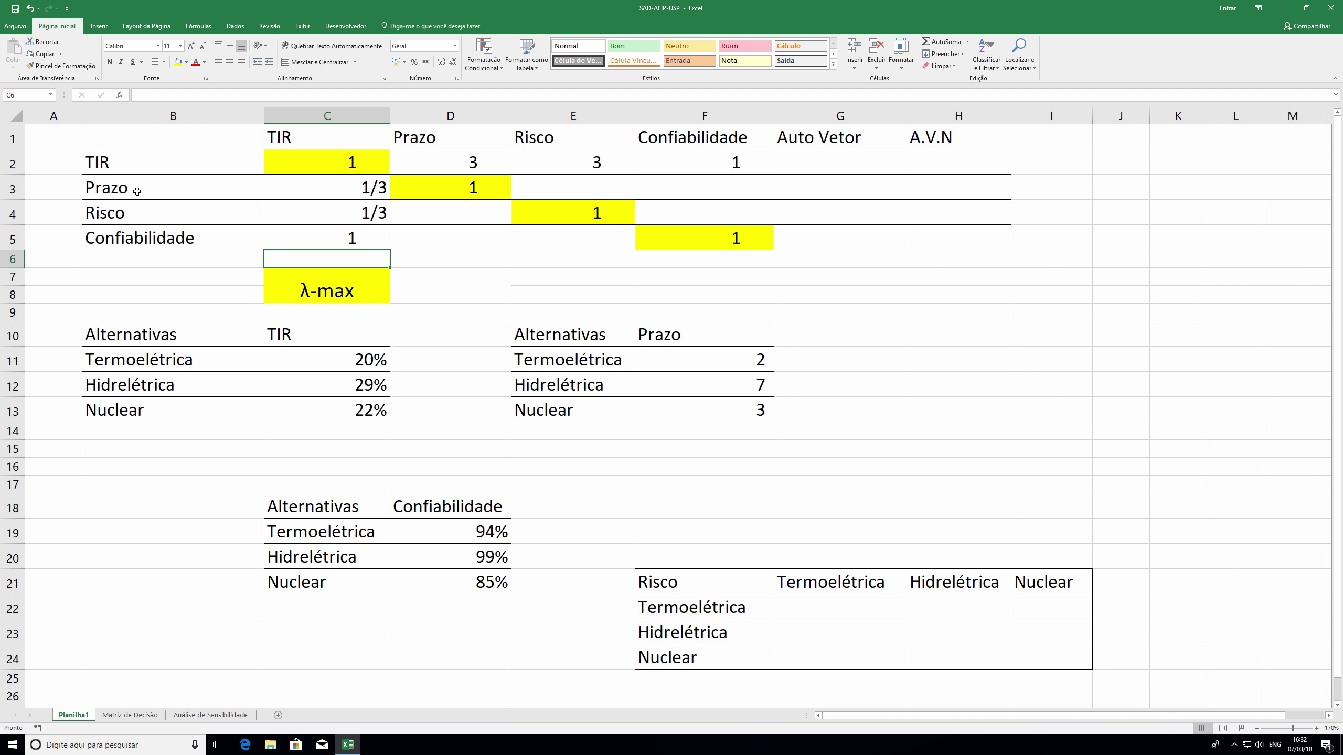
- Enter the Prazo row's comparison values: 3 against Risco and 1 against Confiabilidade
click(597, 194)
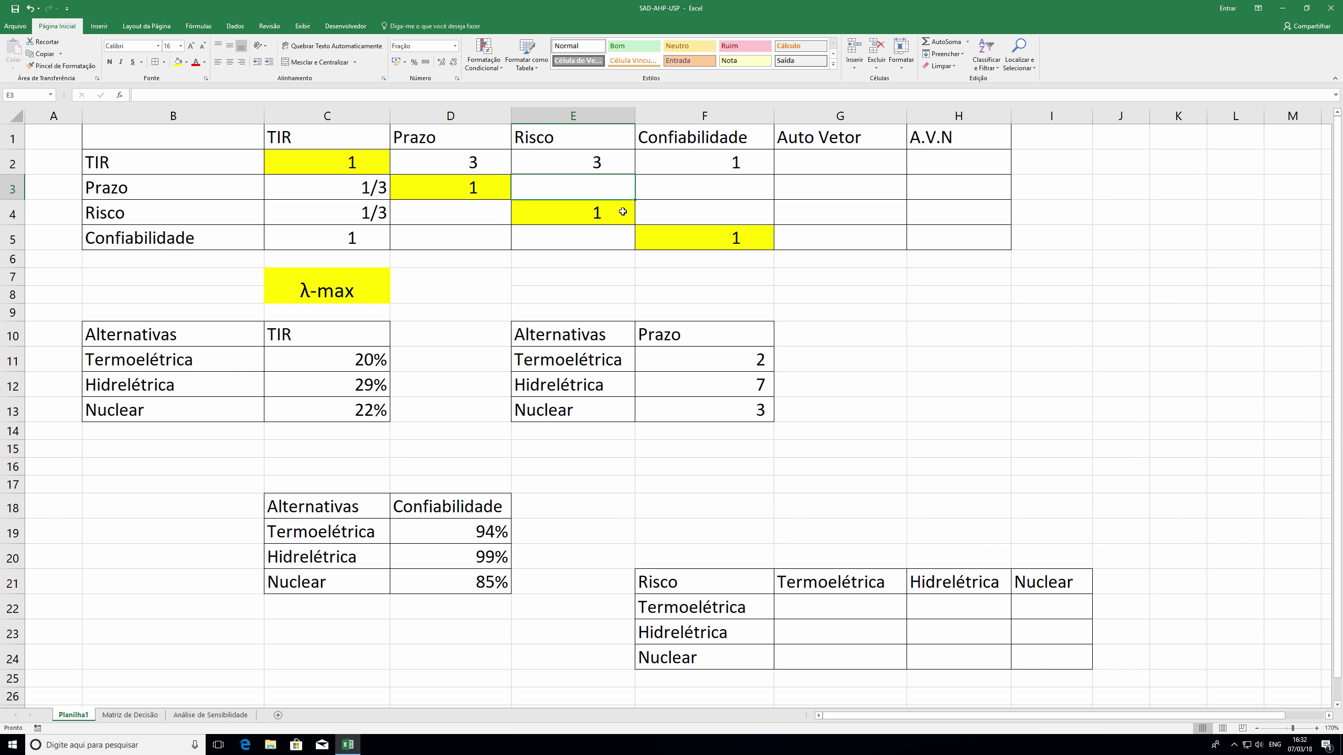
text(3)
key(Tab)
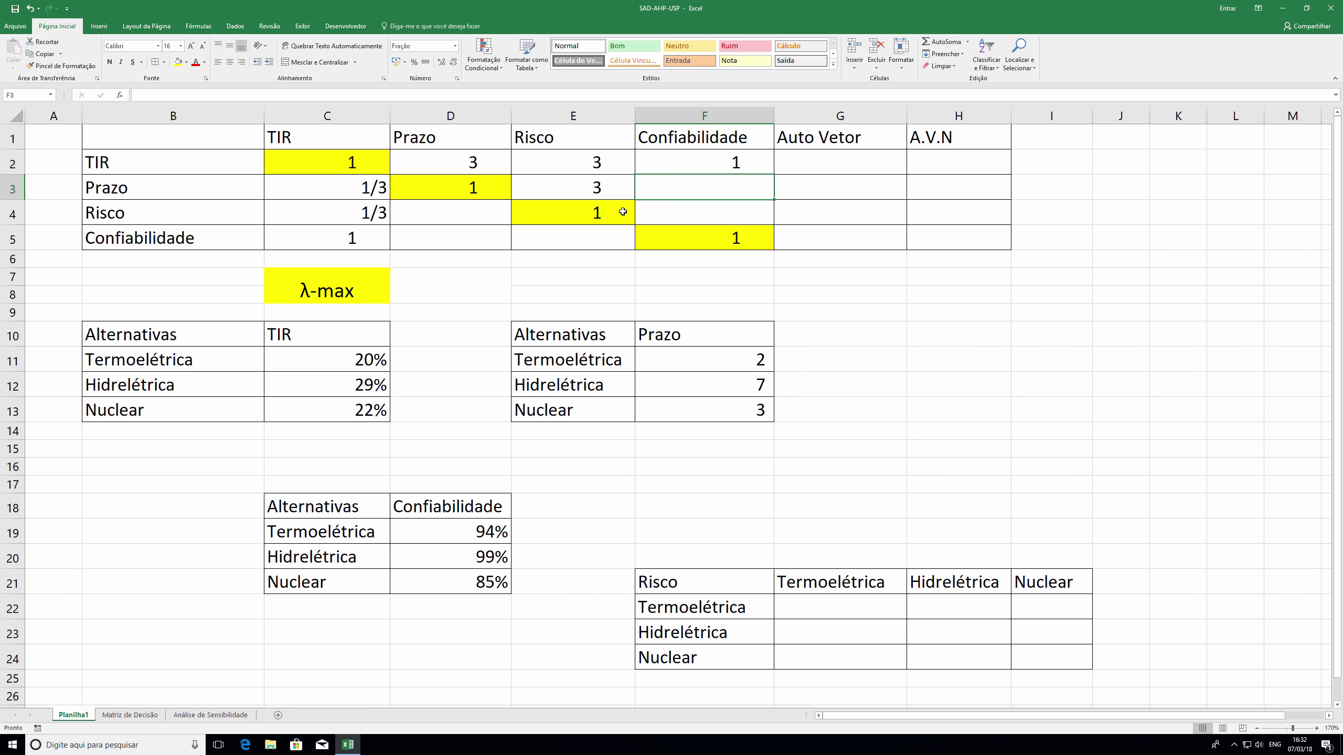
text(1)
key(Down)
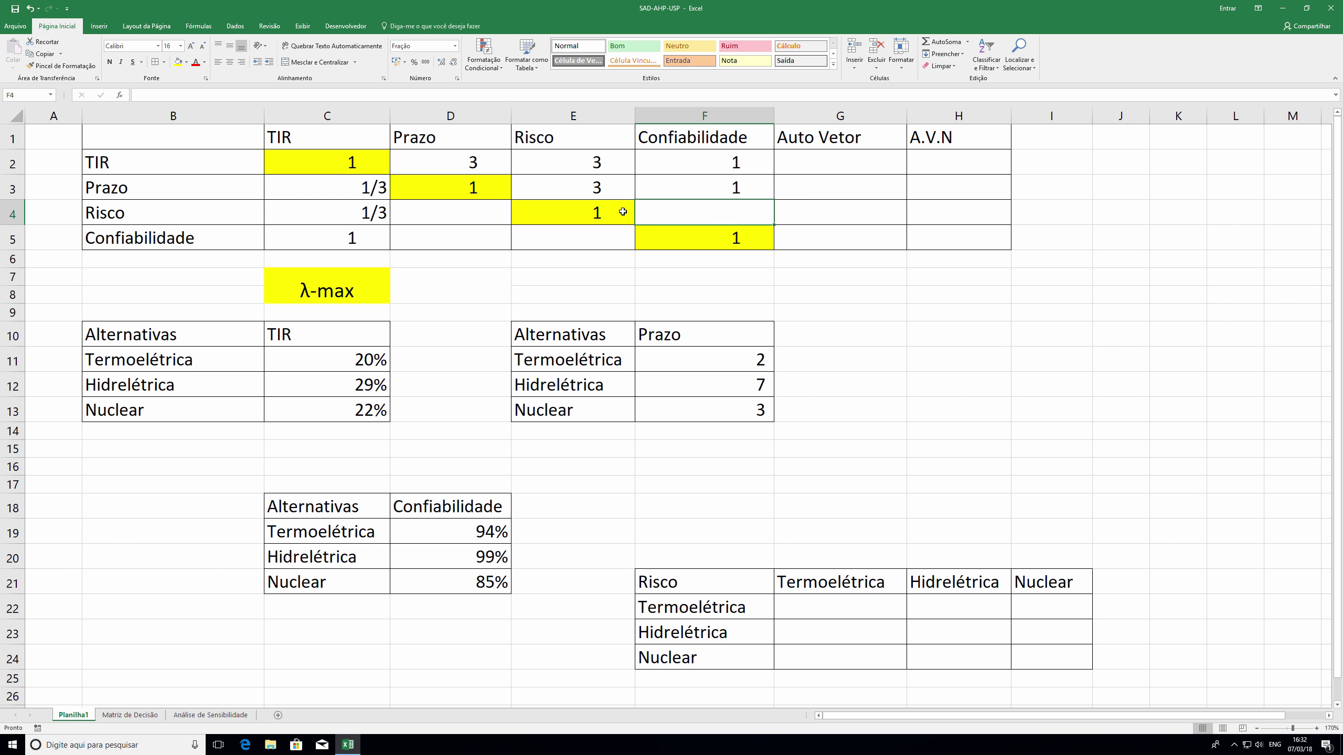
- Fill the Prazo column's cells D4 and D5 with the reciprocals =1/E3 and =1/F3
key(Left)
key(Left)
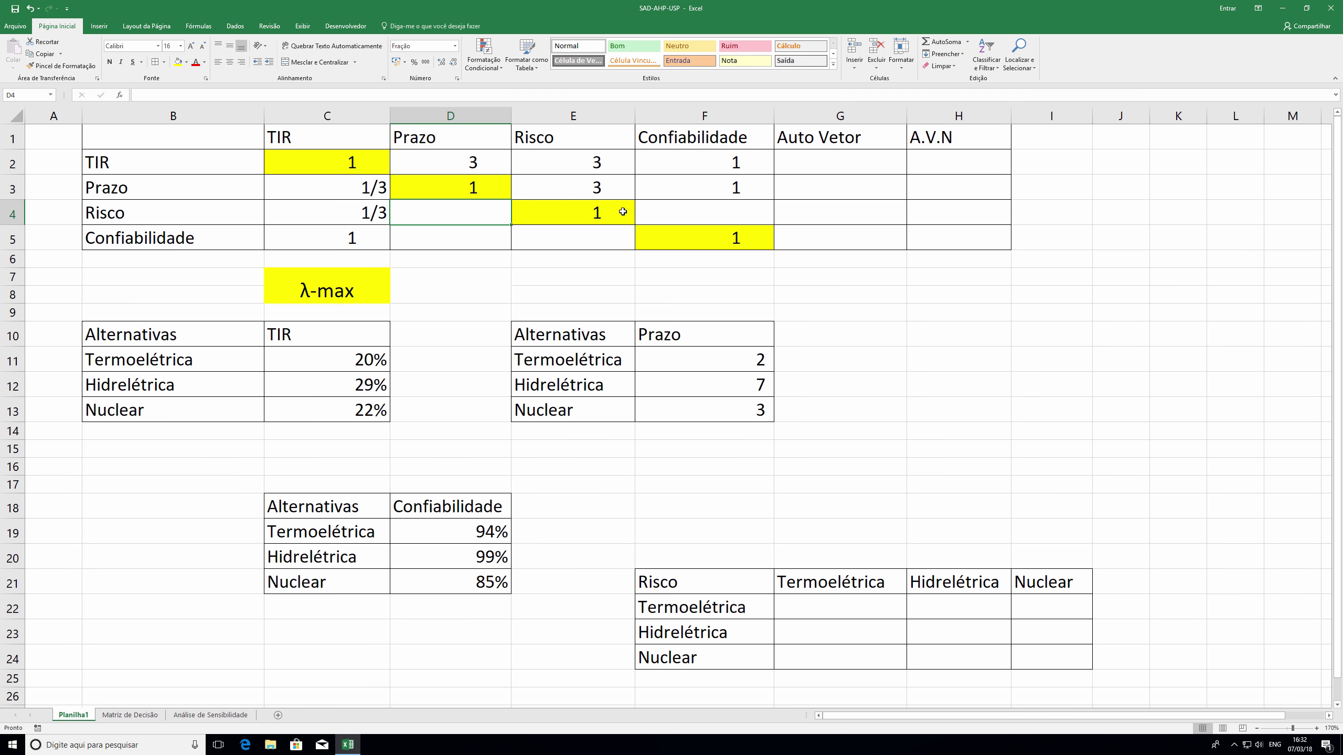
text(=1/)
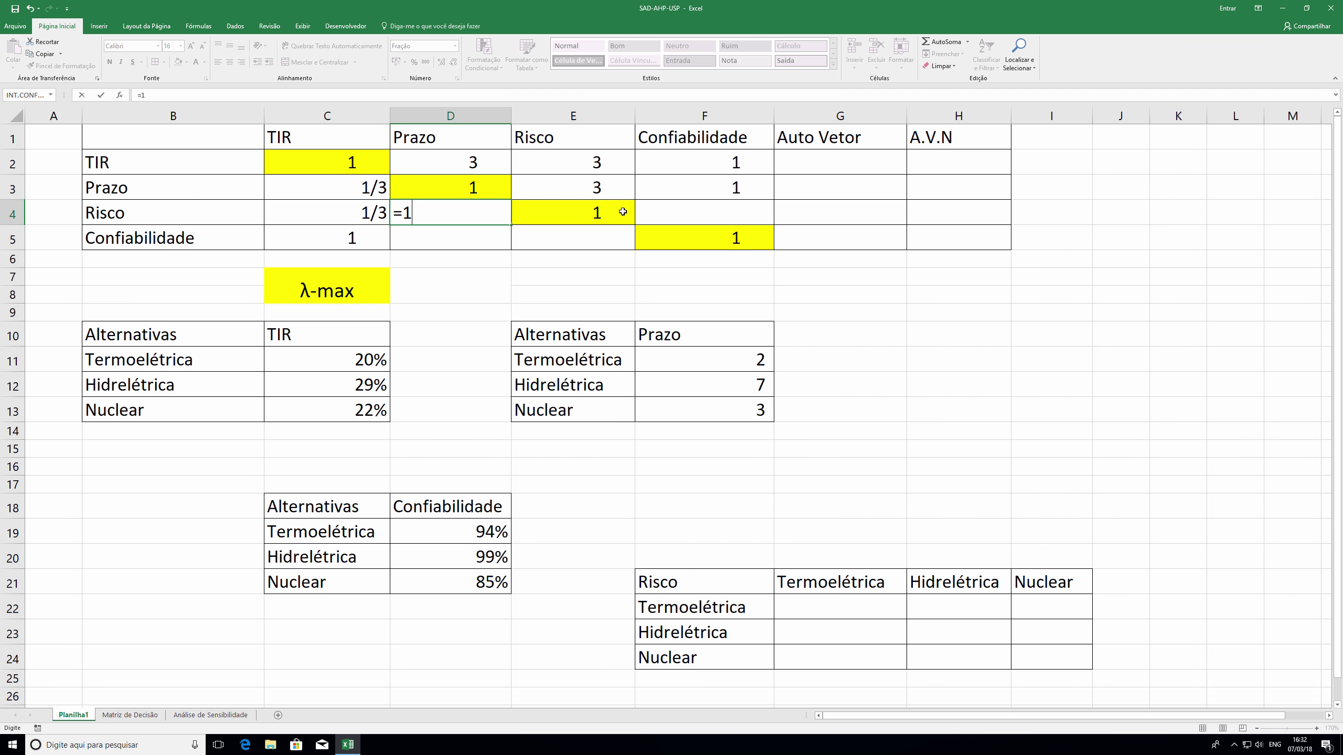
click(609, 191)
key(Return)
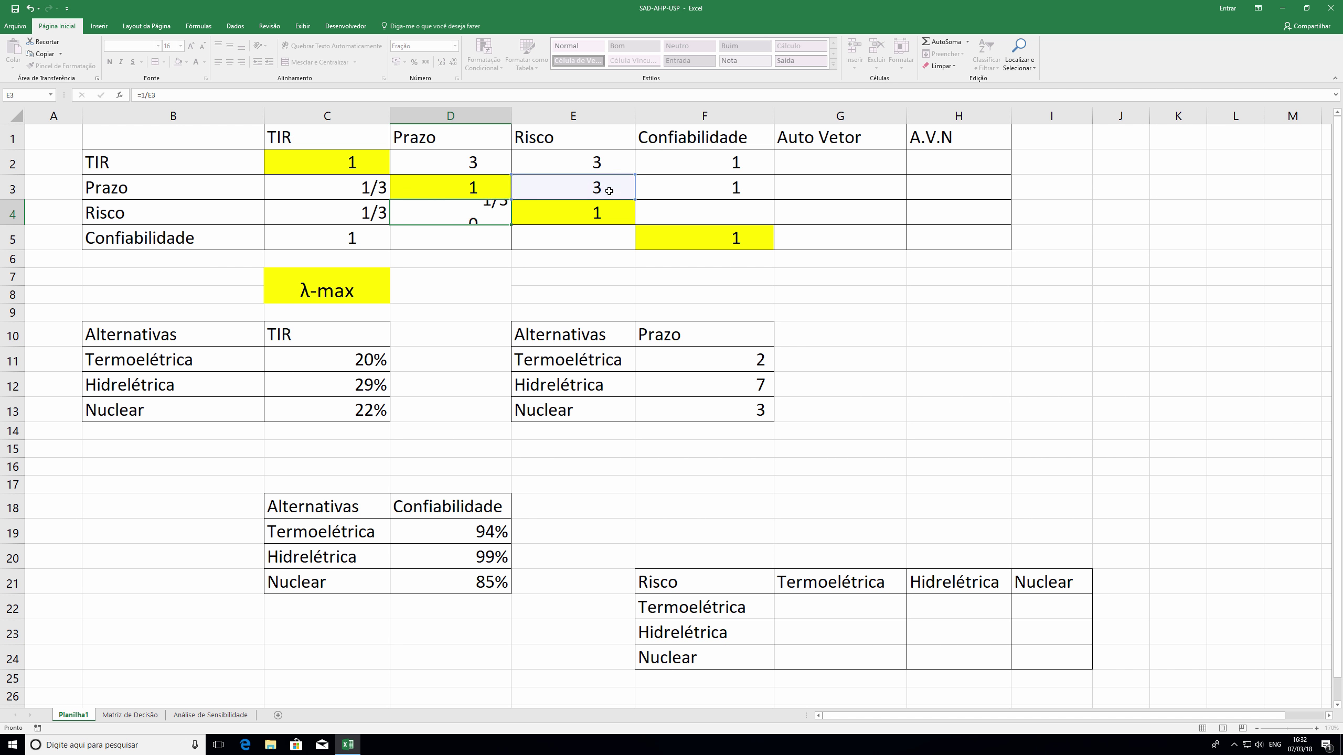
text(=1/)
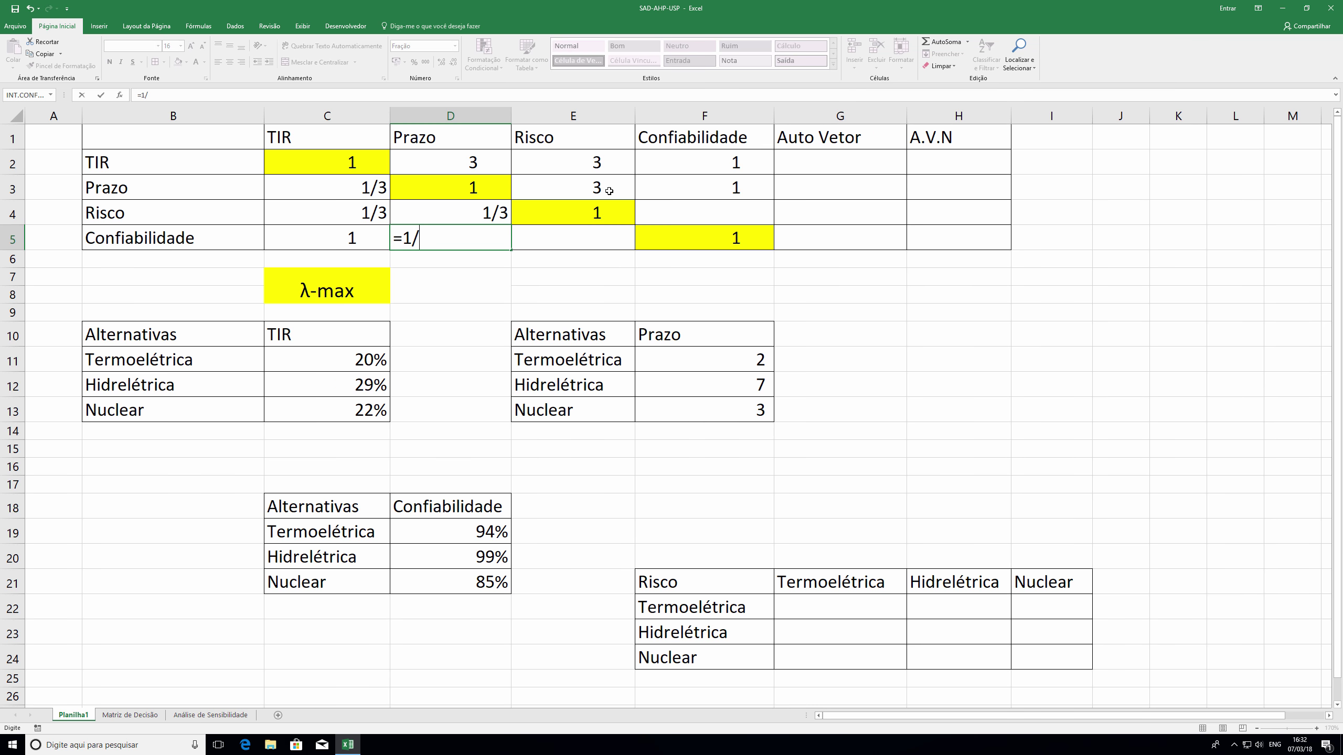
click(738, 183)
key(Return)
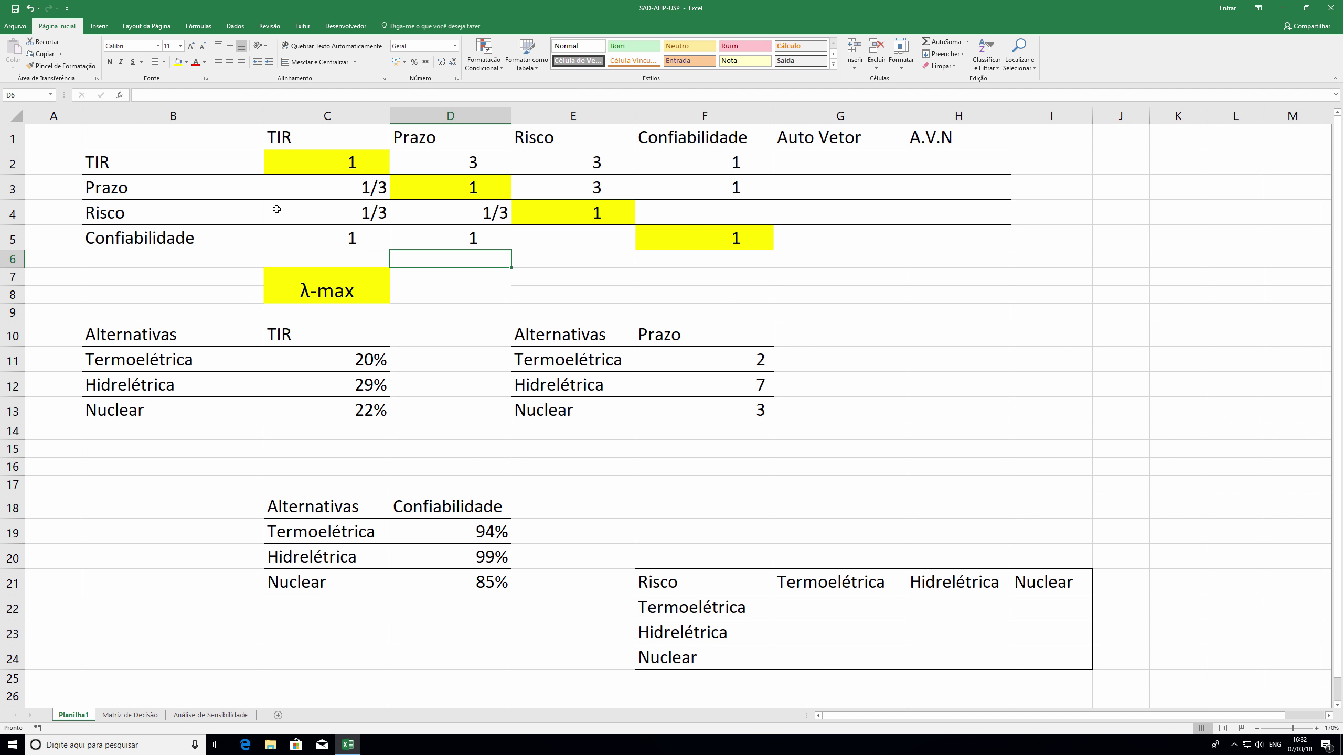
- Enter 4 for Confiabilidade against Risco in E5 and its reciprocal =1/E5 in F4
click(706, 216)
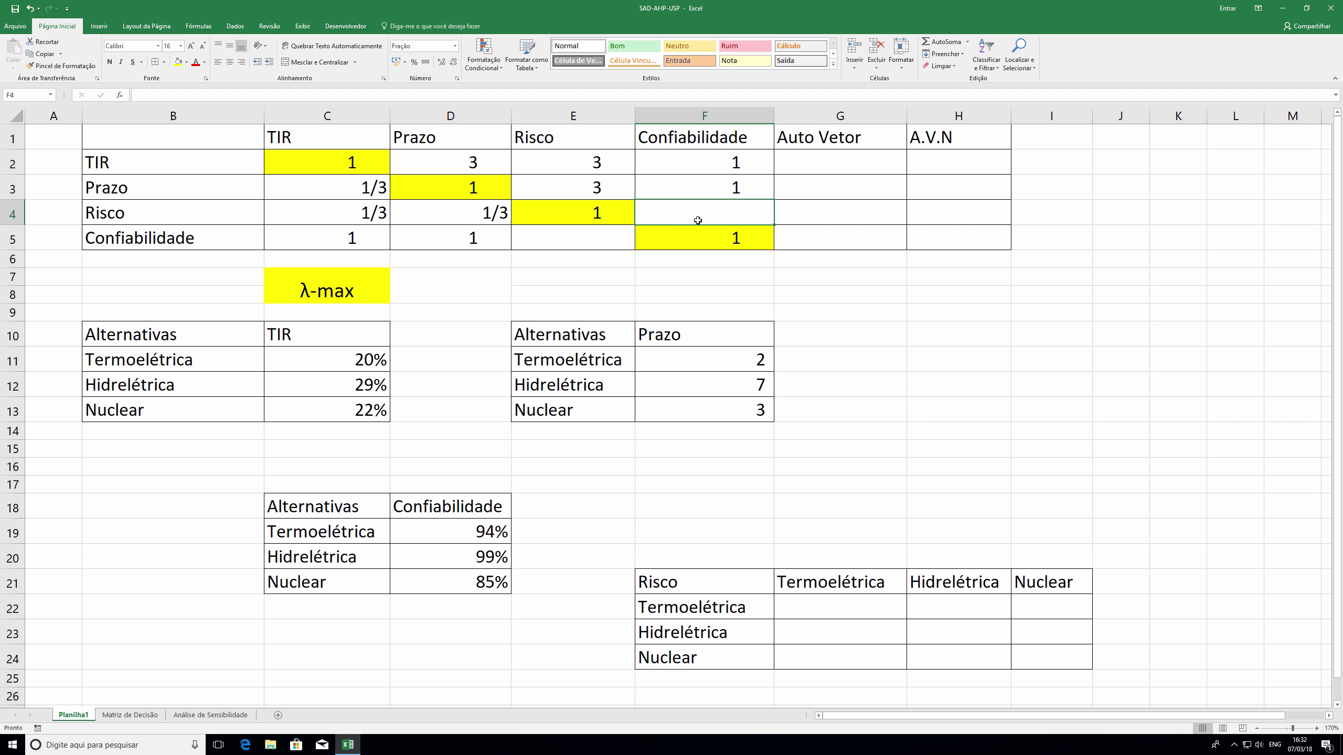
click(612, 243)
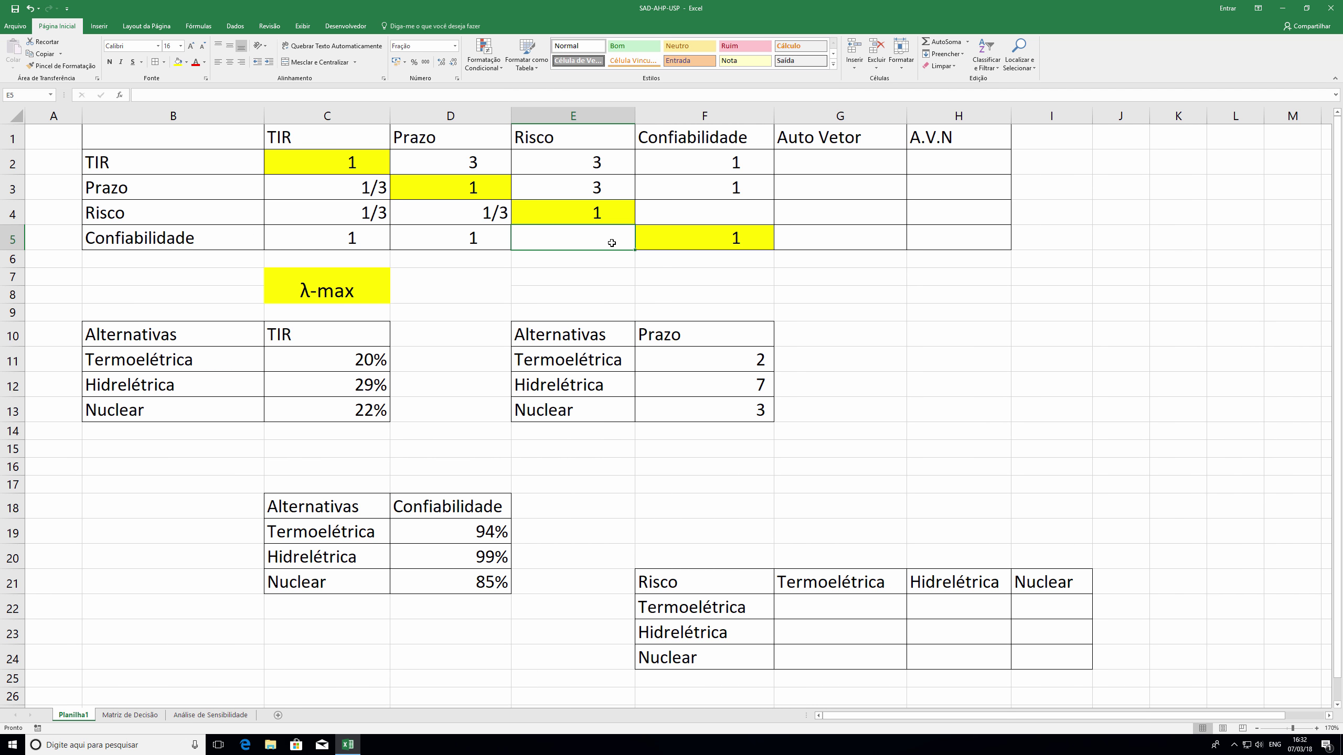
text(4)
key(Up)
key(Right)
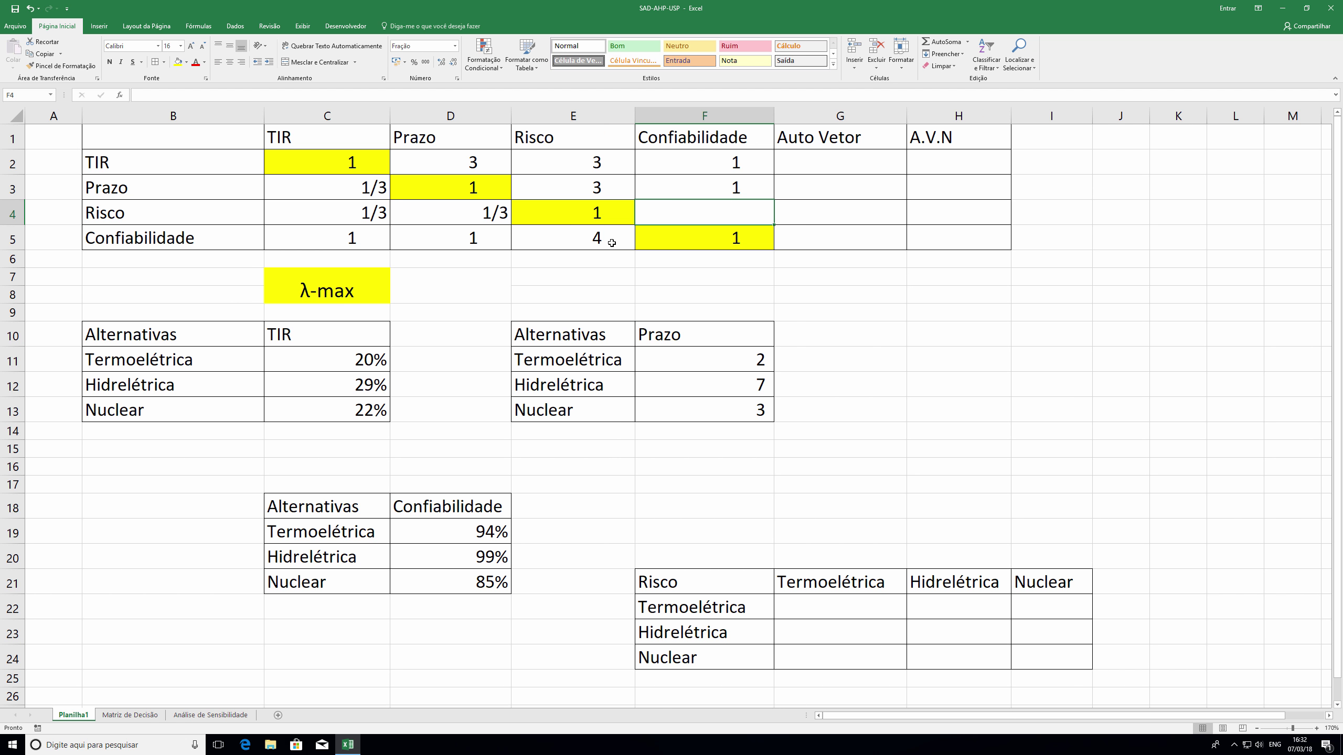
text(=1/)
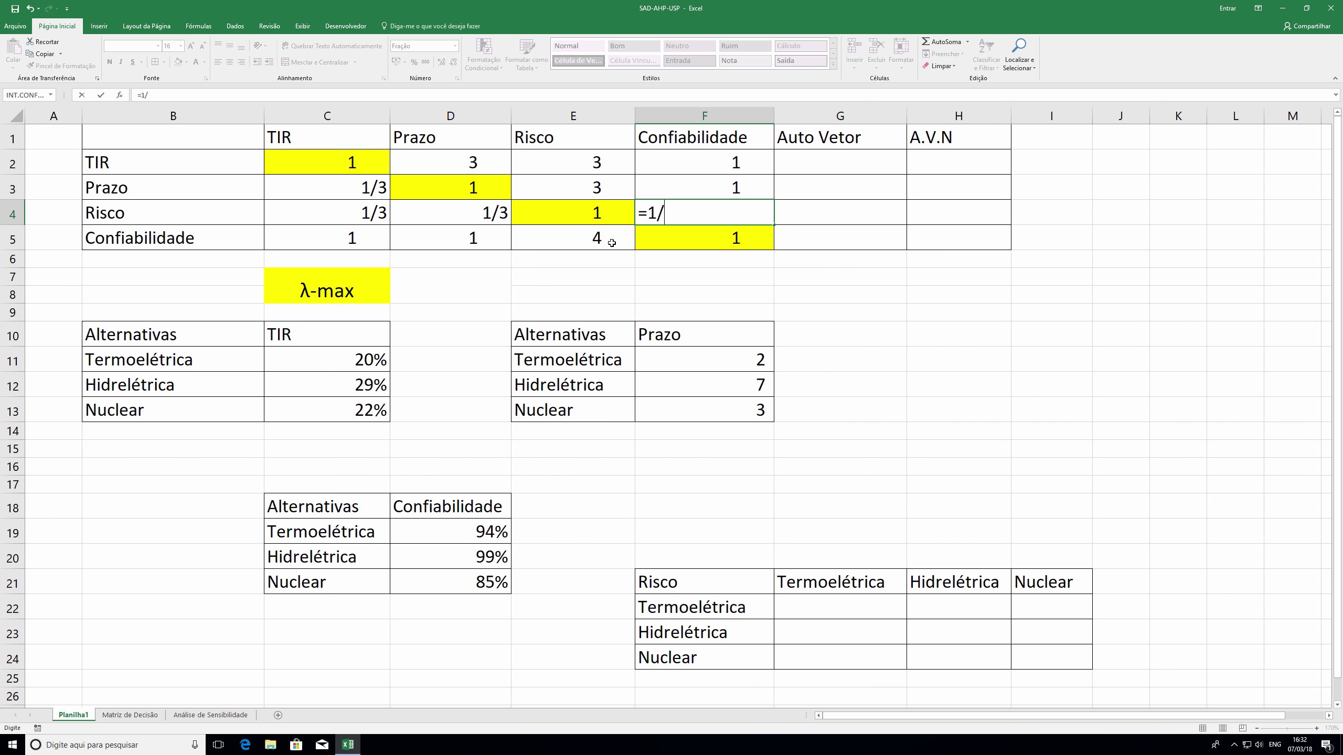
click(611, 243)
key(Return)
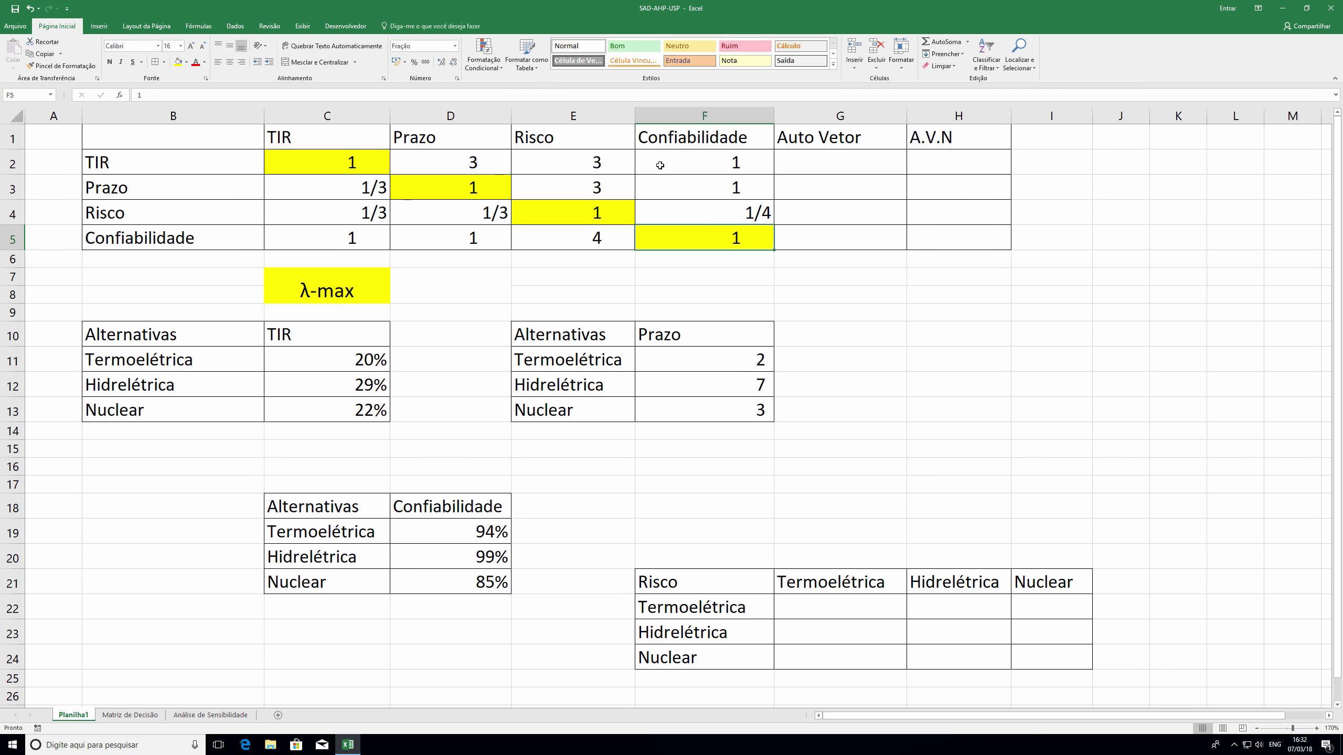
- Calculate the Auto Vetor in G2 with =MÉDIA.GEOMÉTRICA(C2:F2) and fill the formula down to G5
click(857, 158)
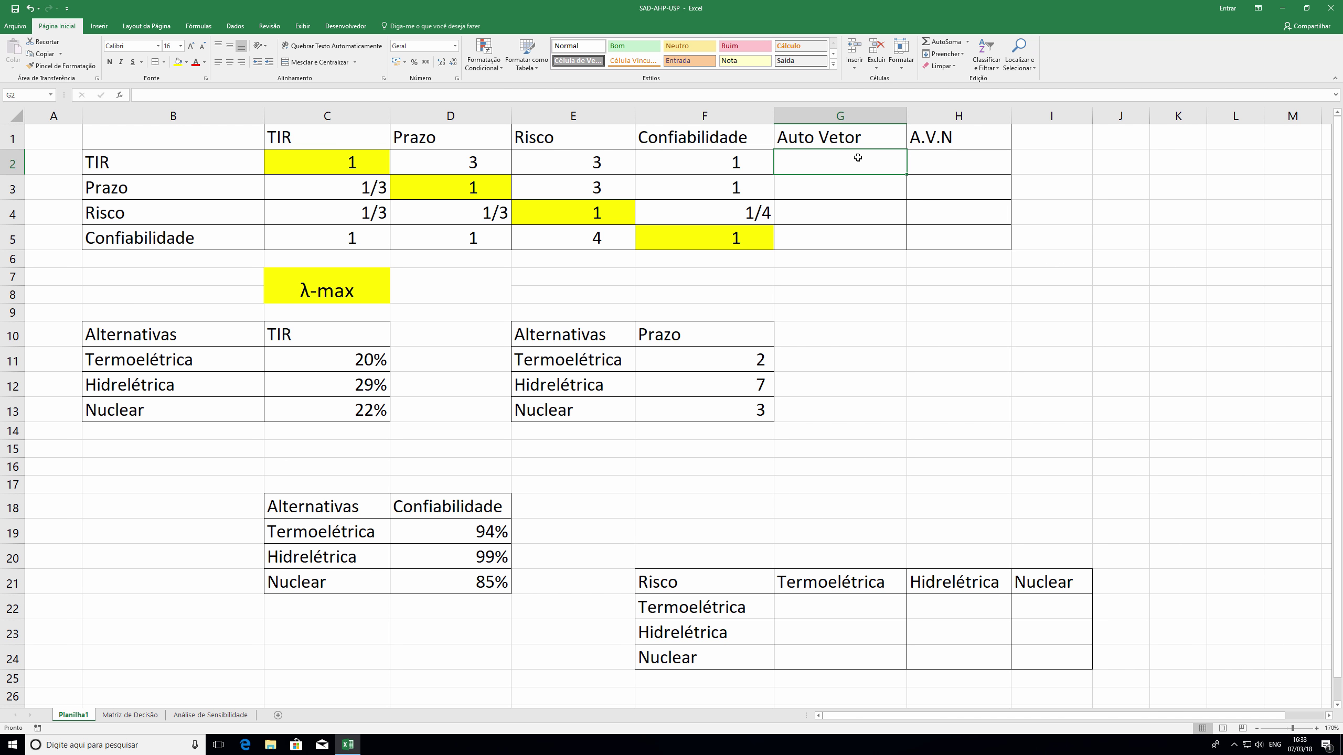
text(=mé)
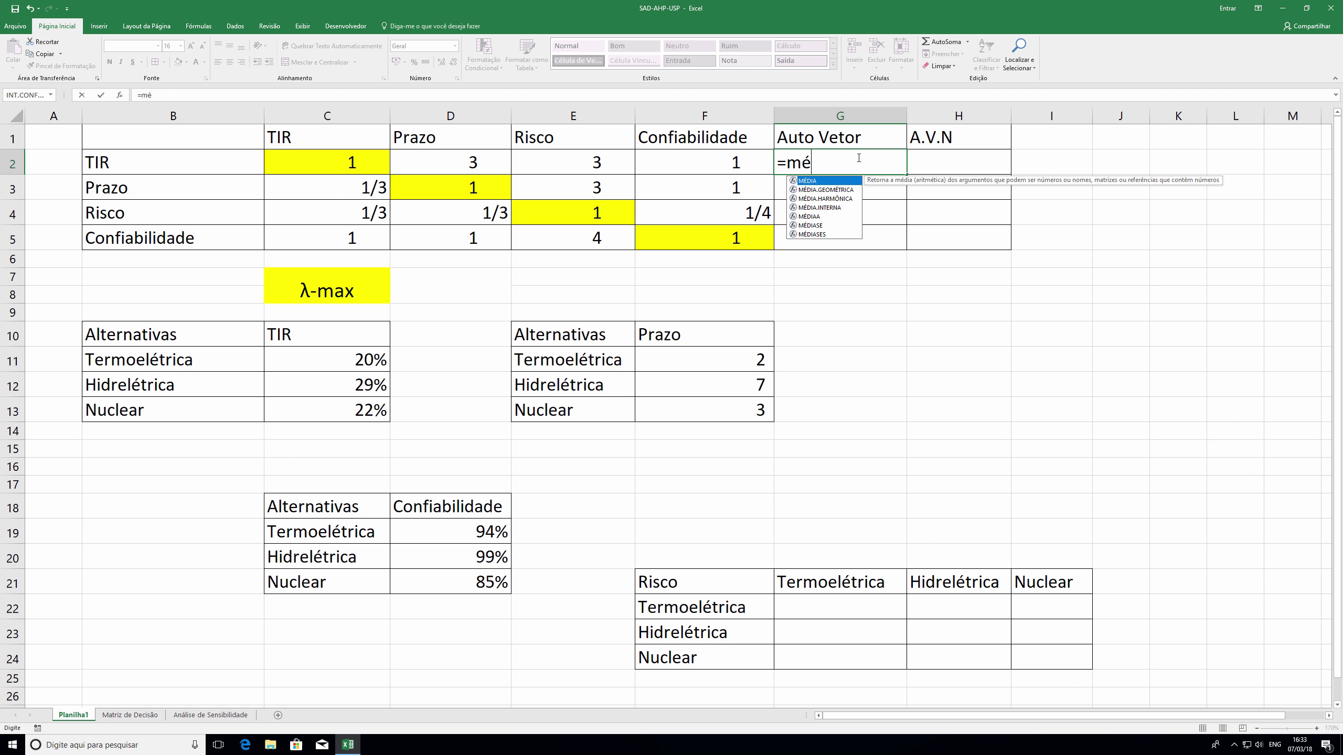
key(Down)
key(Tab)
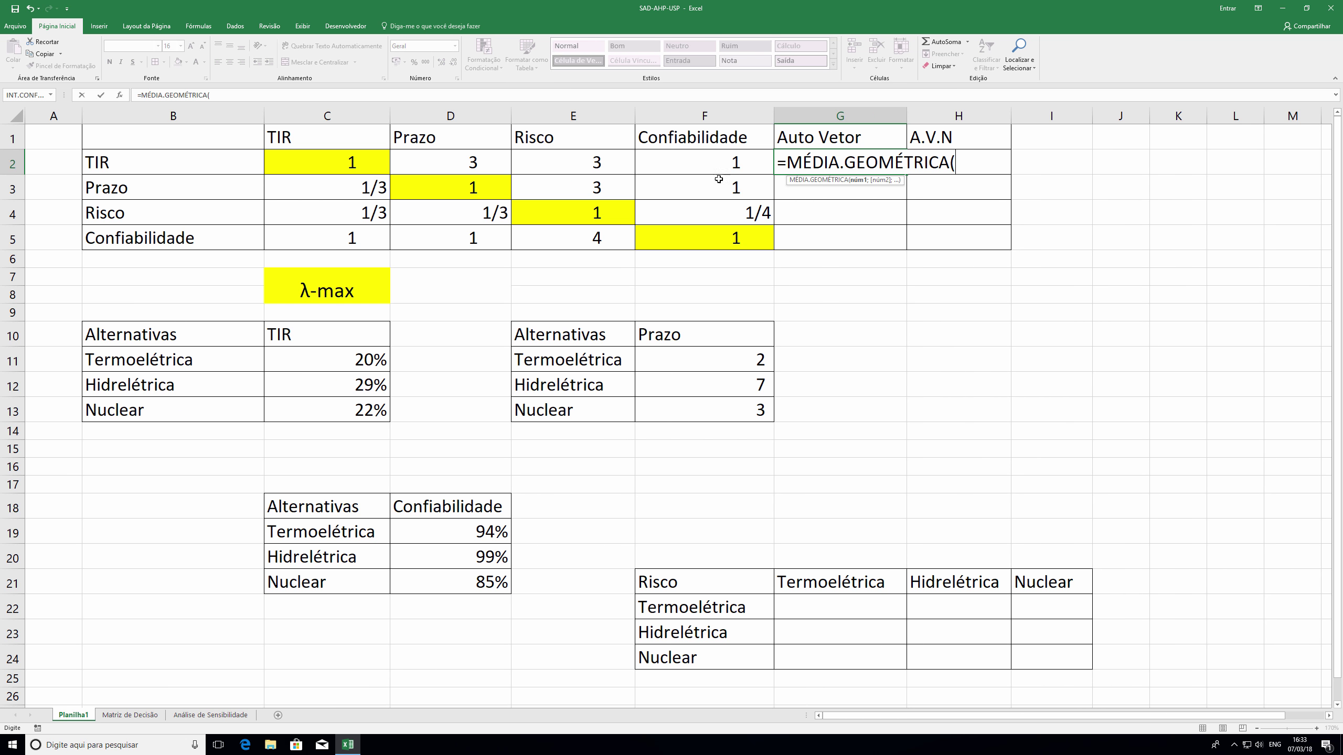
click(377, 159)
drag(377, 160, 666, 162)
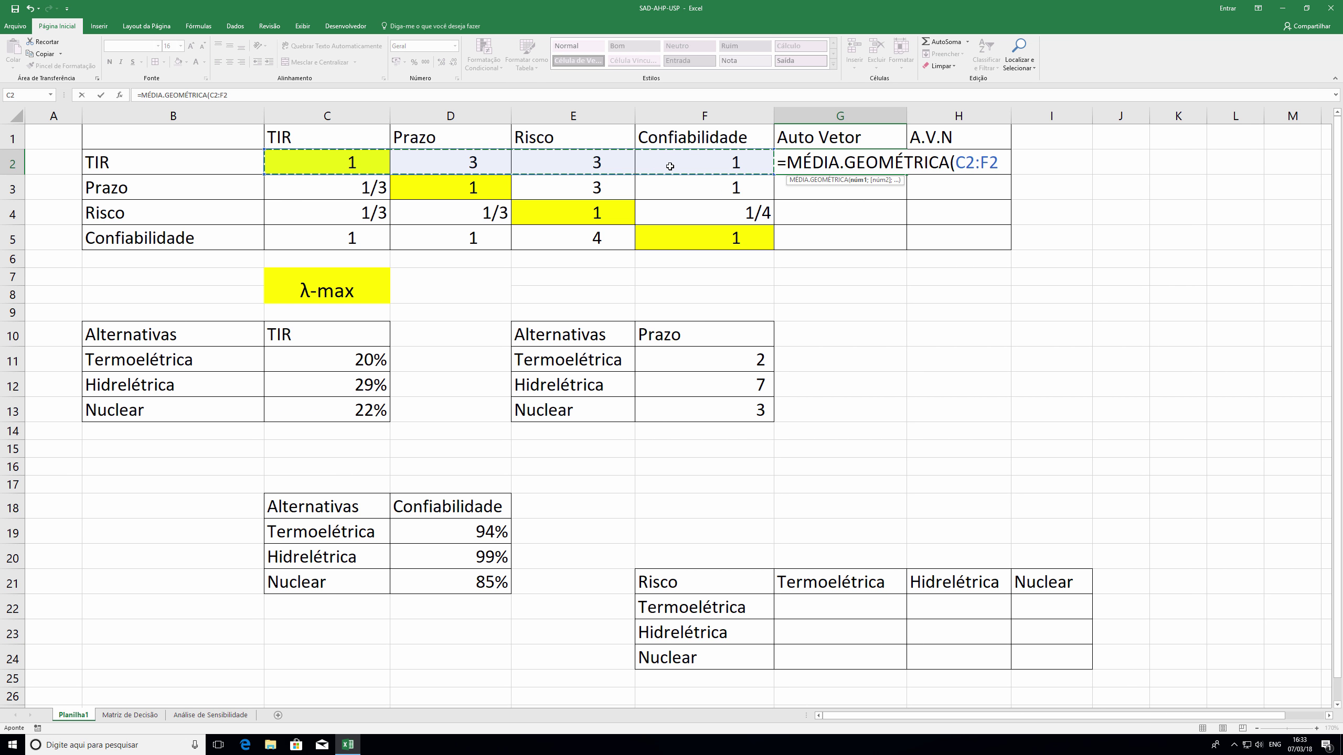
key(Return)
click(892, 167)
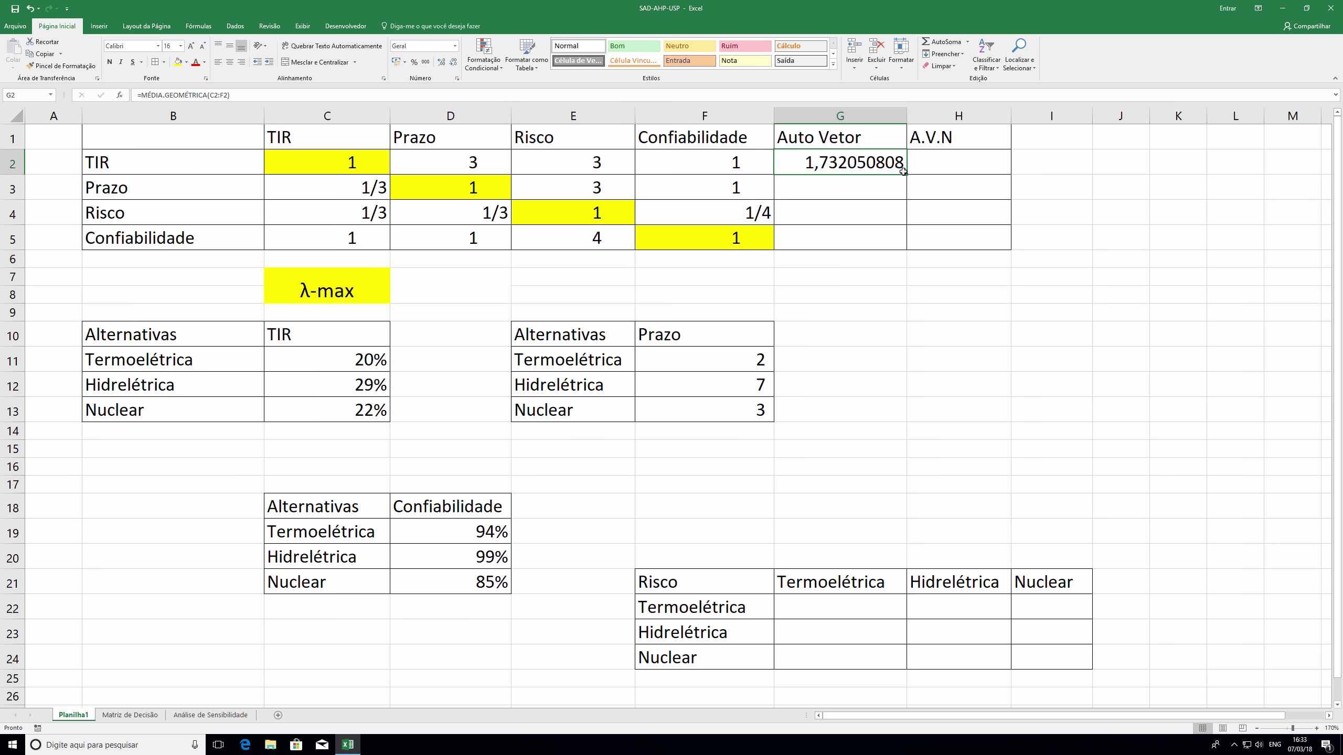
drag(906, 176, 893, 255)
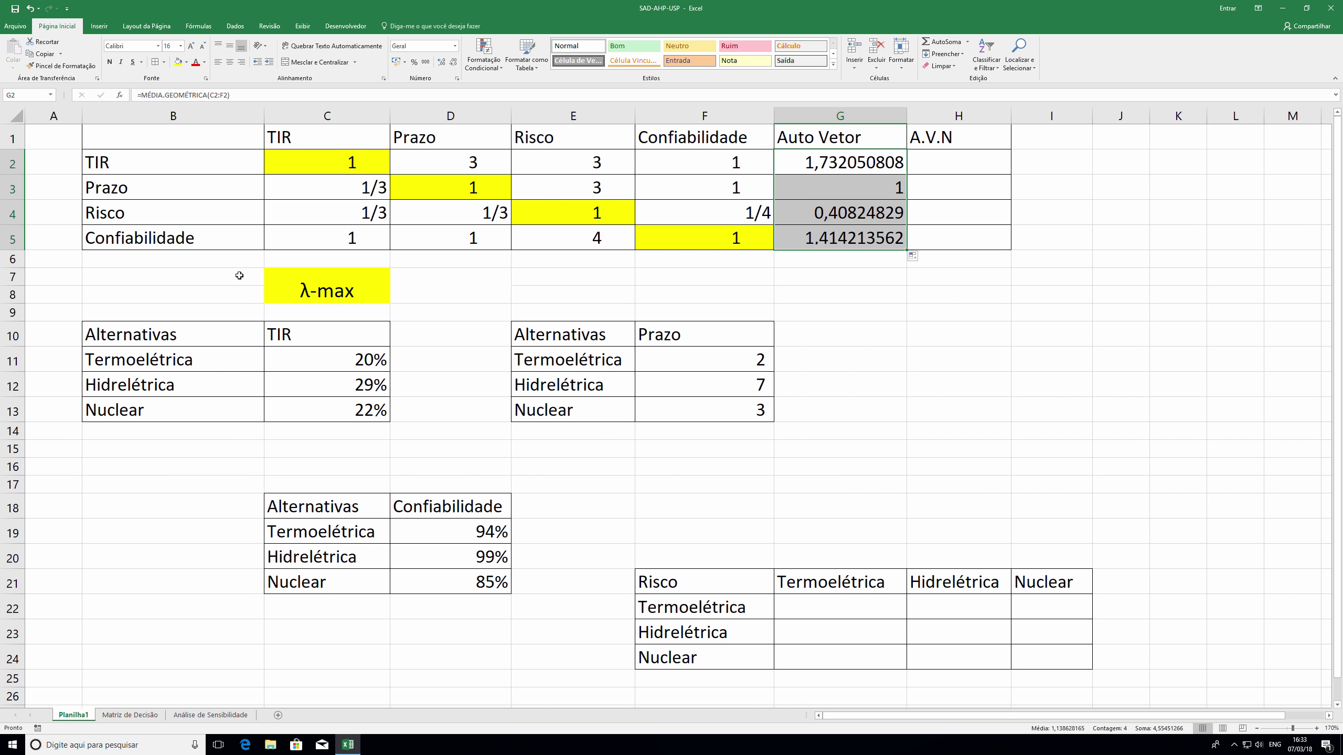
- Label cell B6, below the Confiabilidade row, as Soma
click(226, 257)
text(Soma)
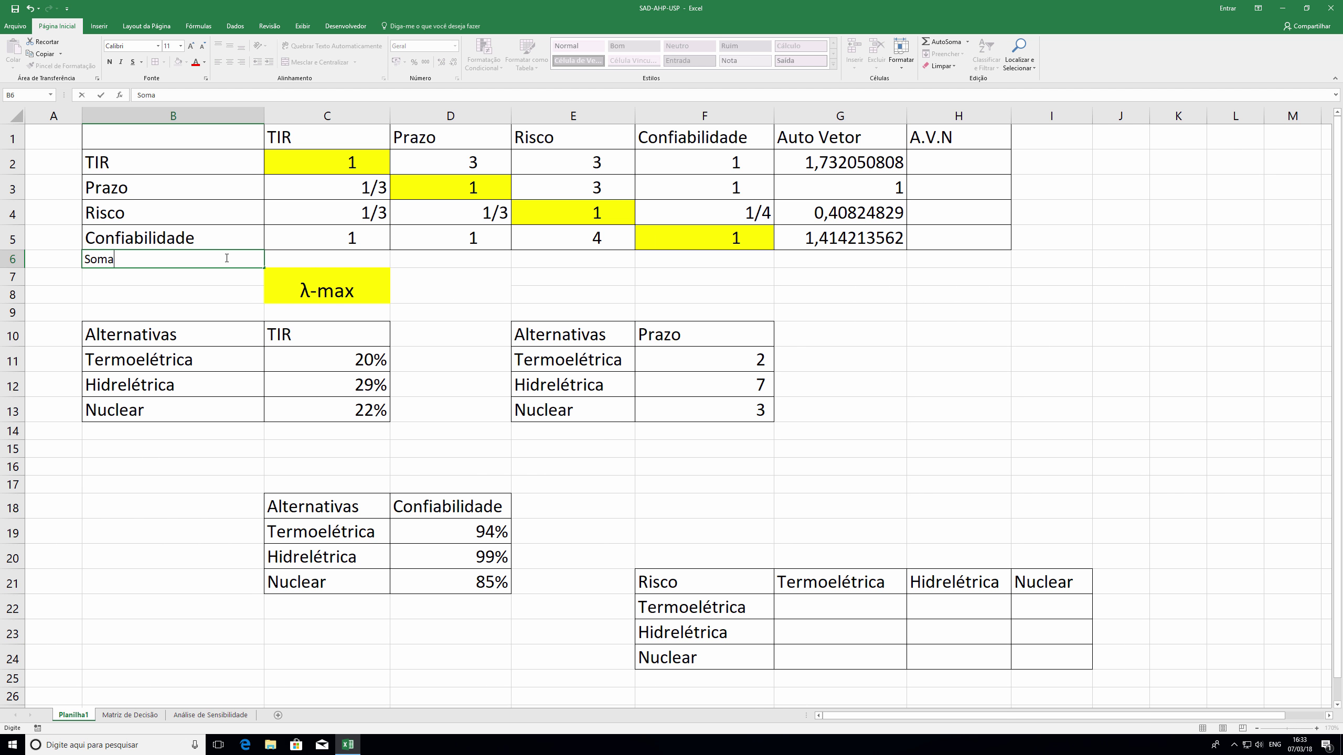
key(Tab)
text(=soma)
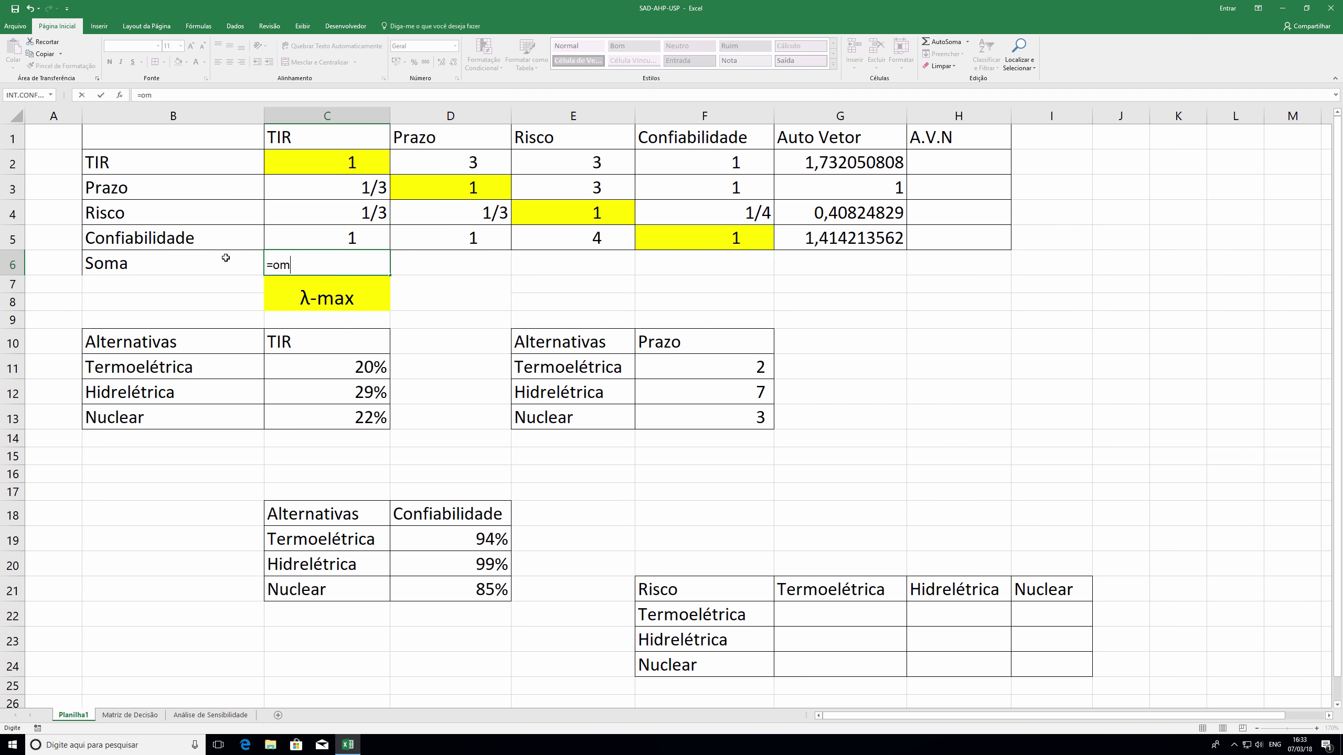
key(Tab)
key(Left)
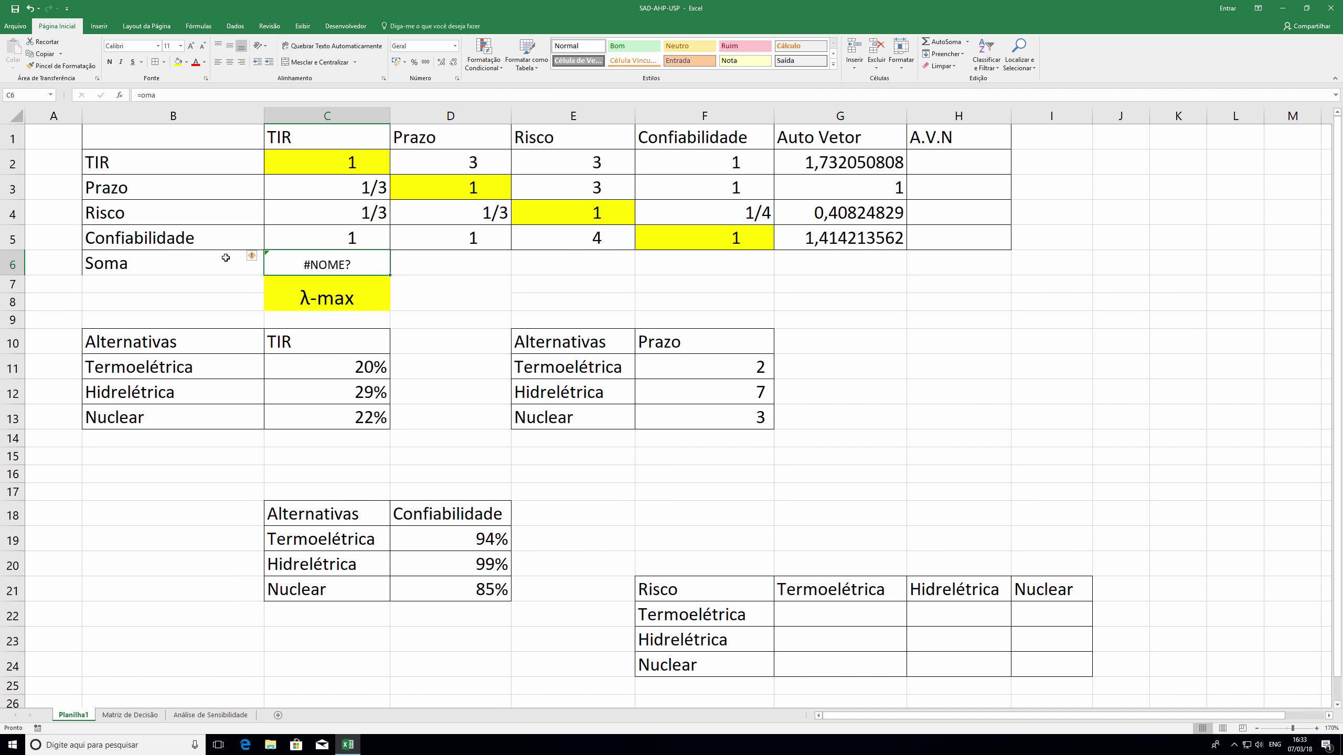
- Total the TIR column in C6 with =SOMA(C2:C5), extend it across to G6 and apply the comma number format
text(=soma)
key(Tab)
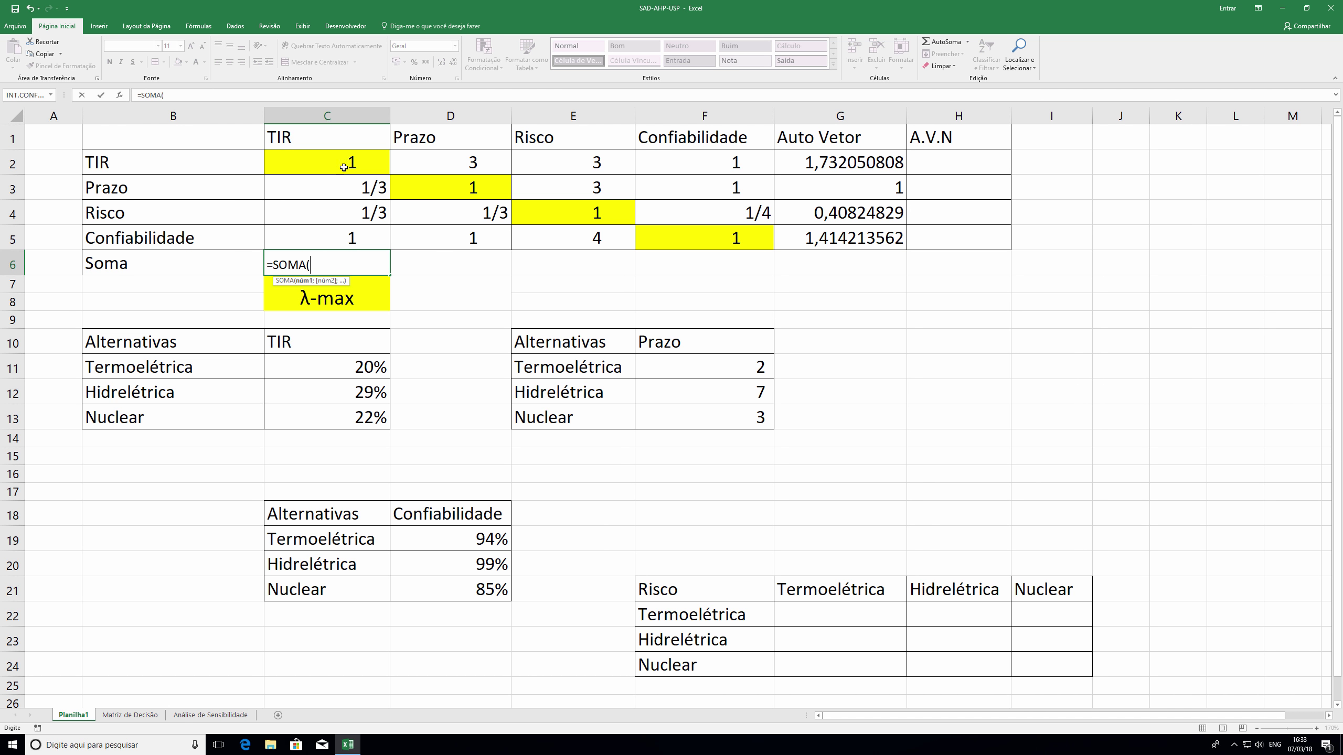
drag(344, 168, 347, 231)
key(ctrl+Return)
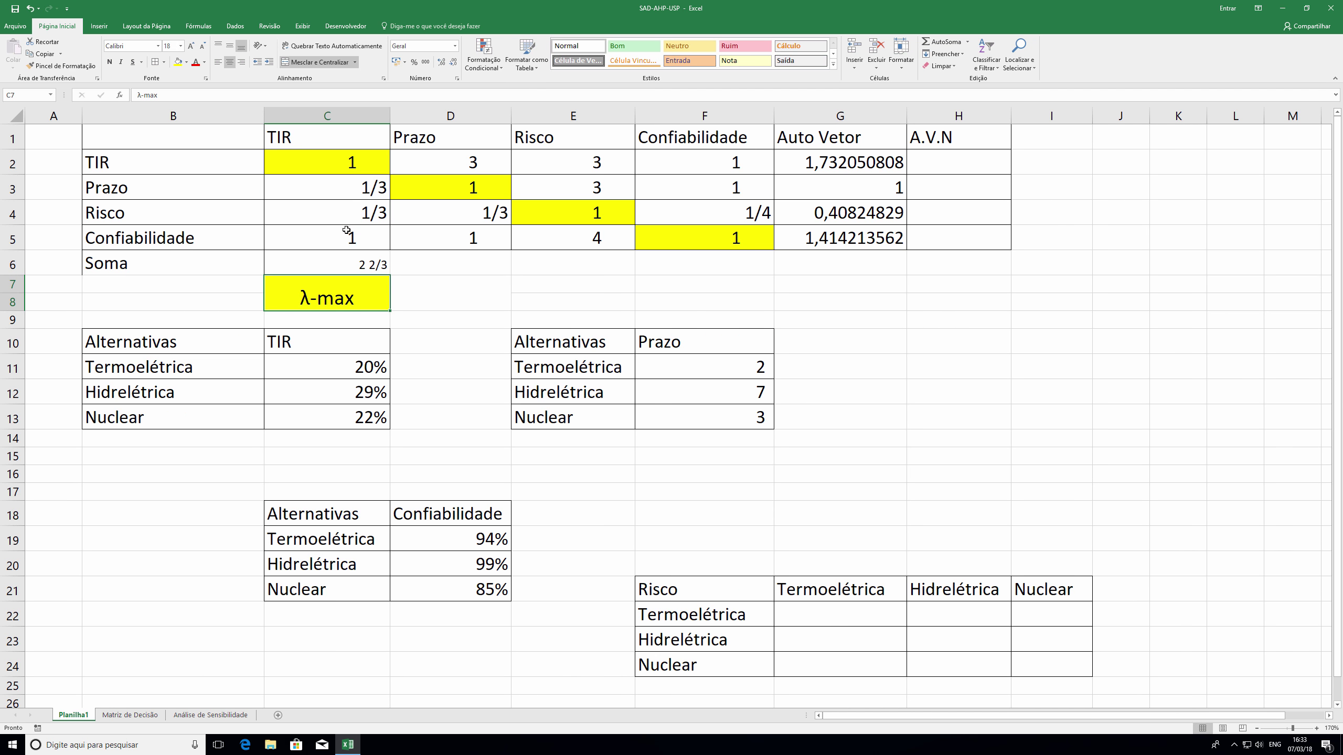
drag(390, 275, 849, 281)
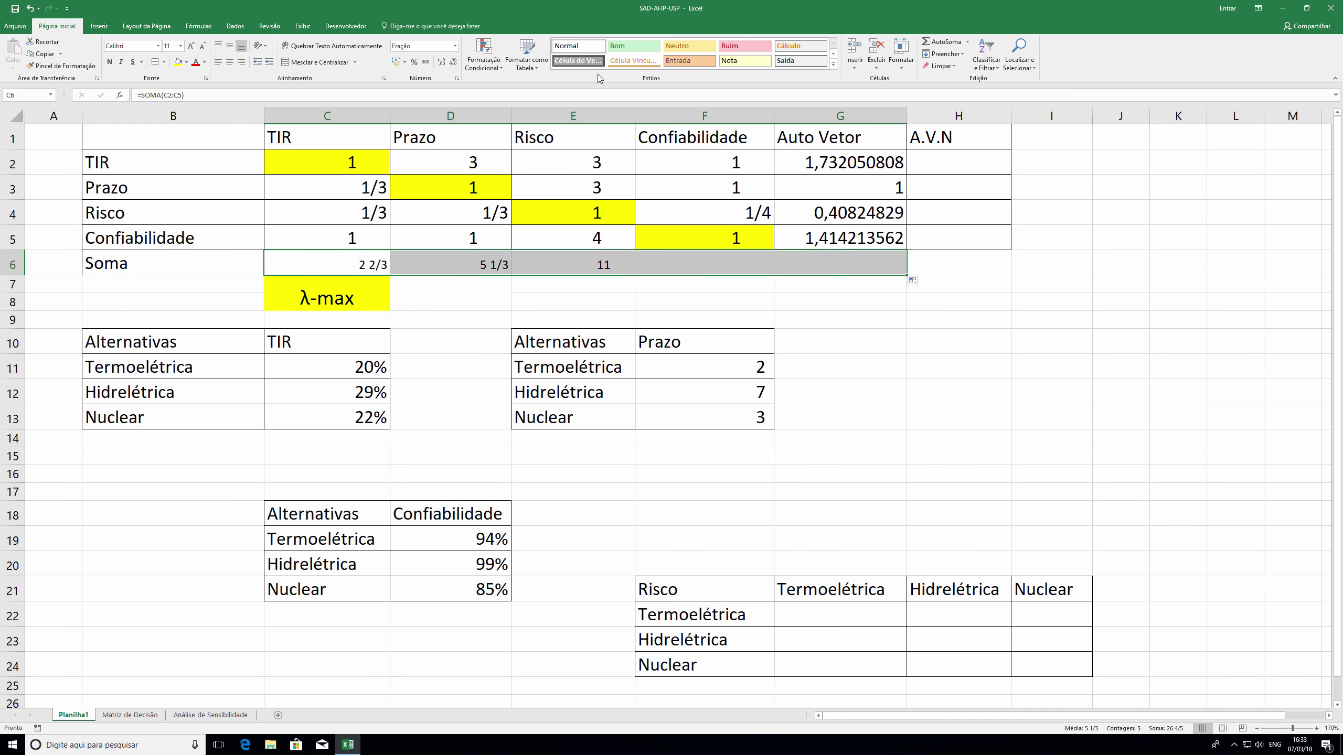
click(428, 62)
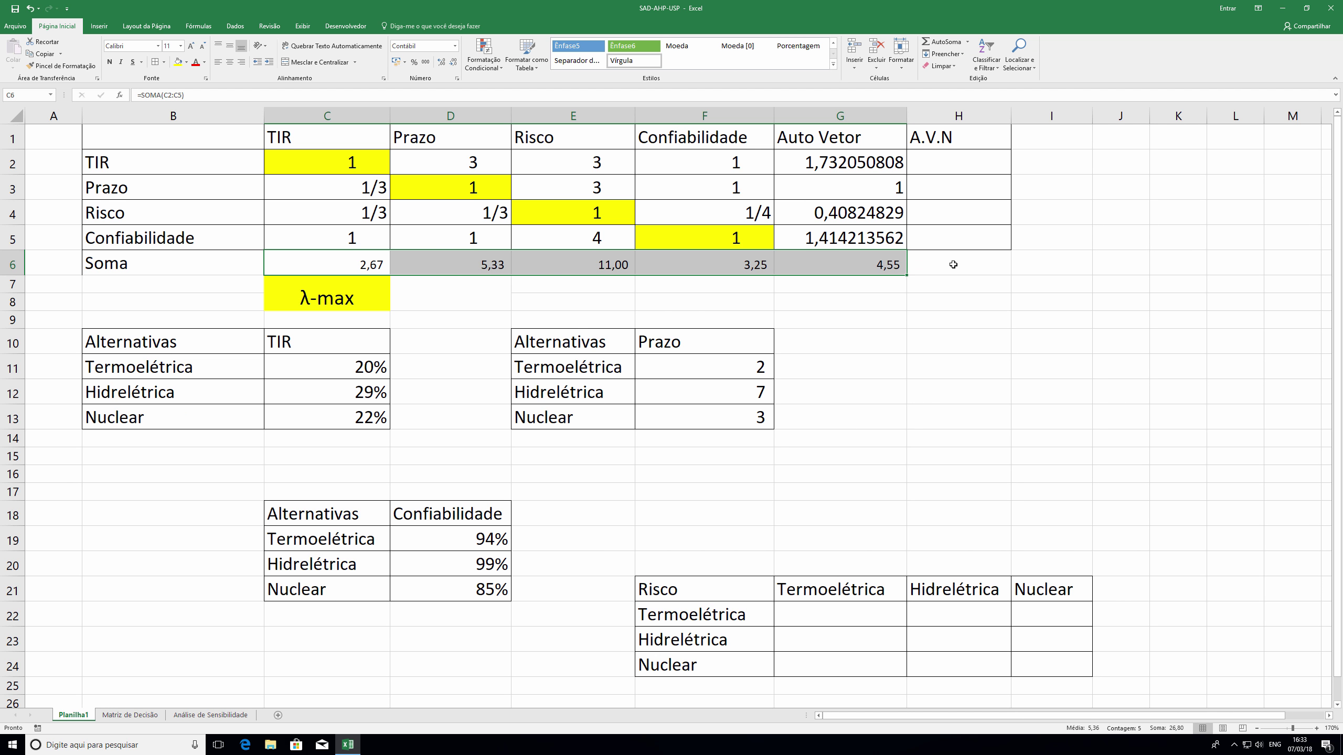
click(953, 264)
- Normalize the Auto Vetor in H2 with =G2/$G$6 and fill the formula down to H5
click(946, 167)
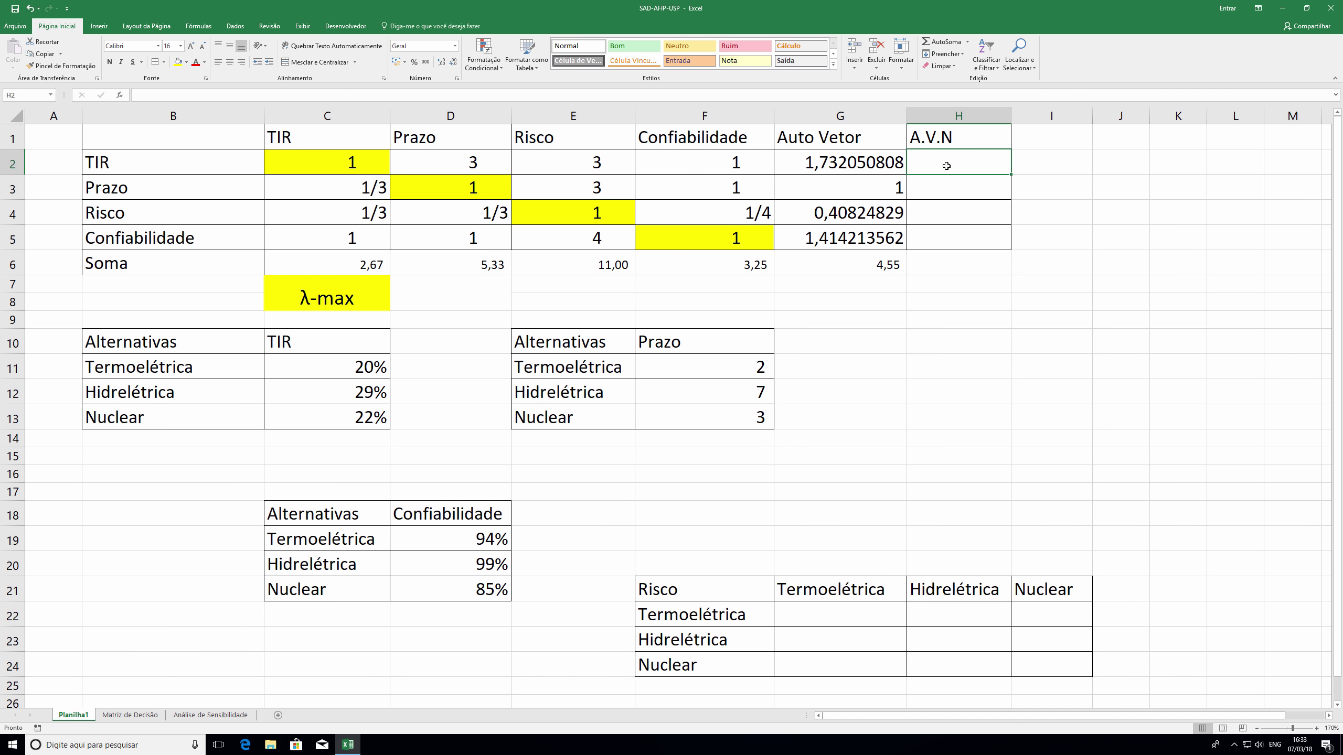
text(=)
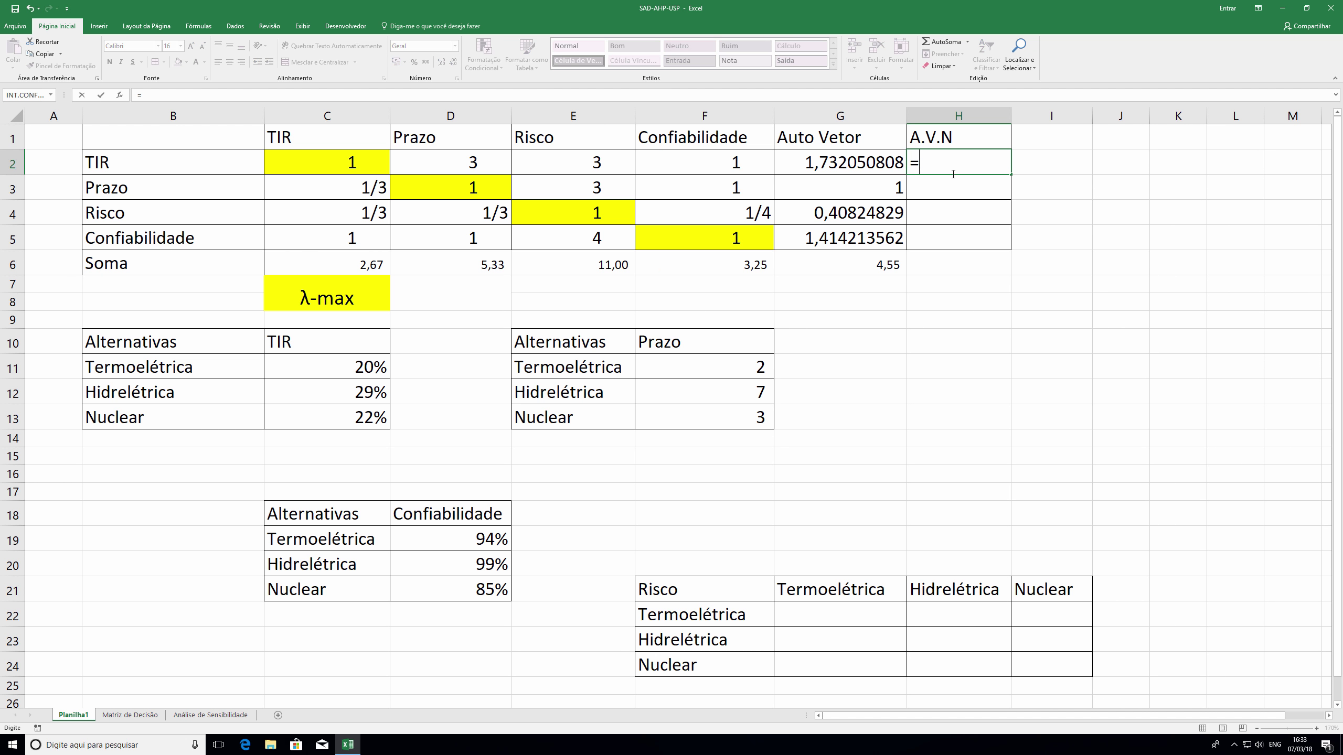
click(852, 164)
text(/)
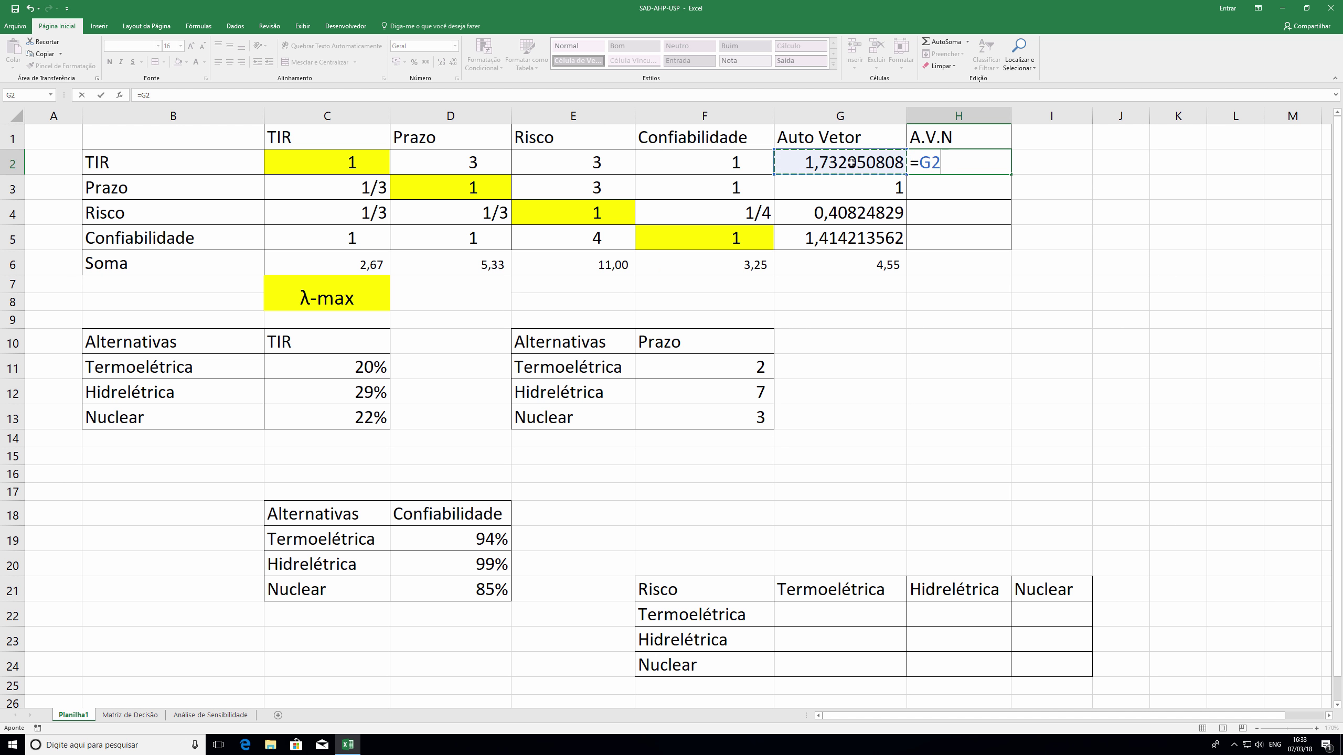
click(848, 265)
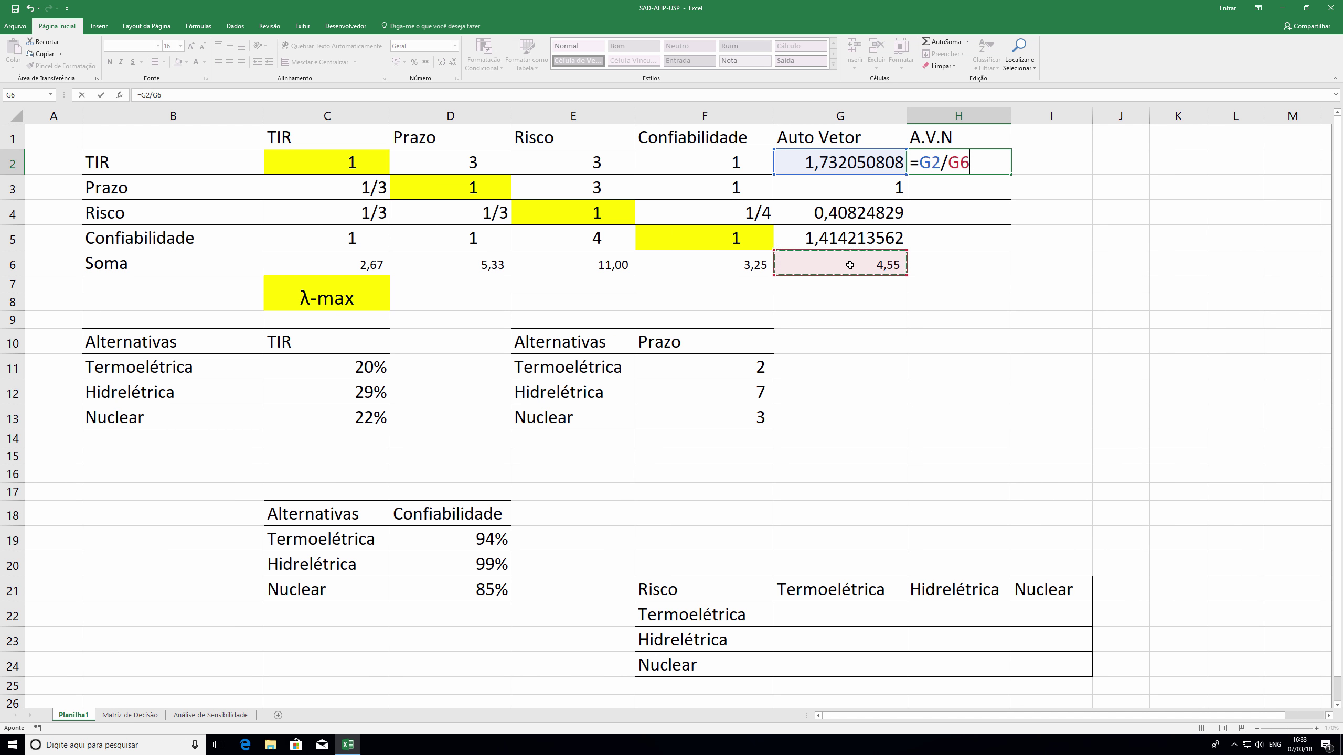
key(F4)
key(Return)
click(961, 166)
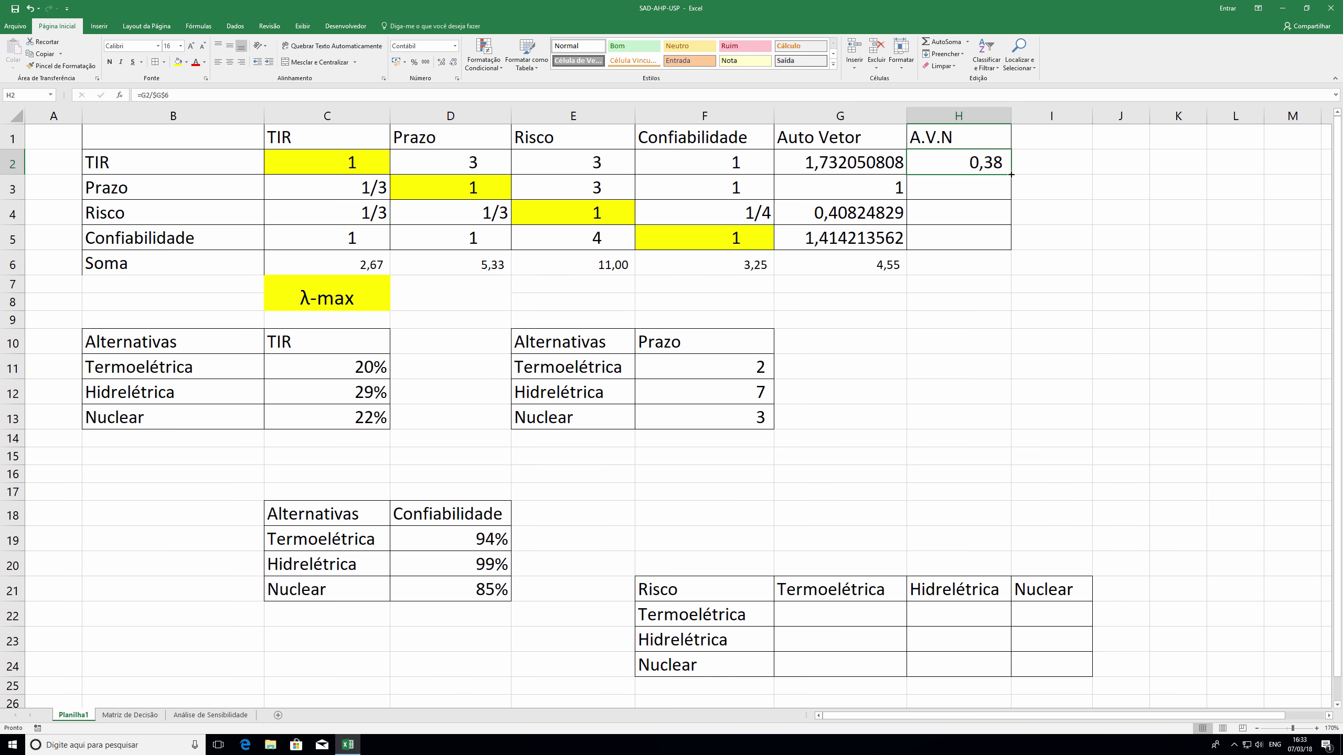
drag(1011, 175, 1008, 250)
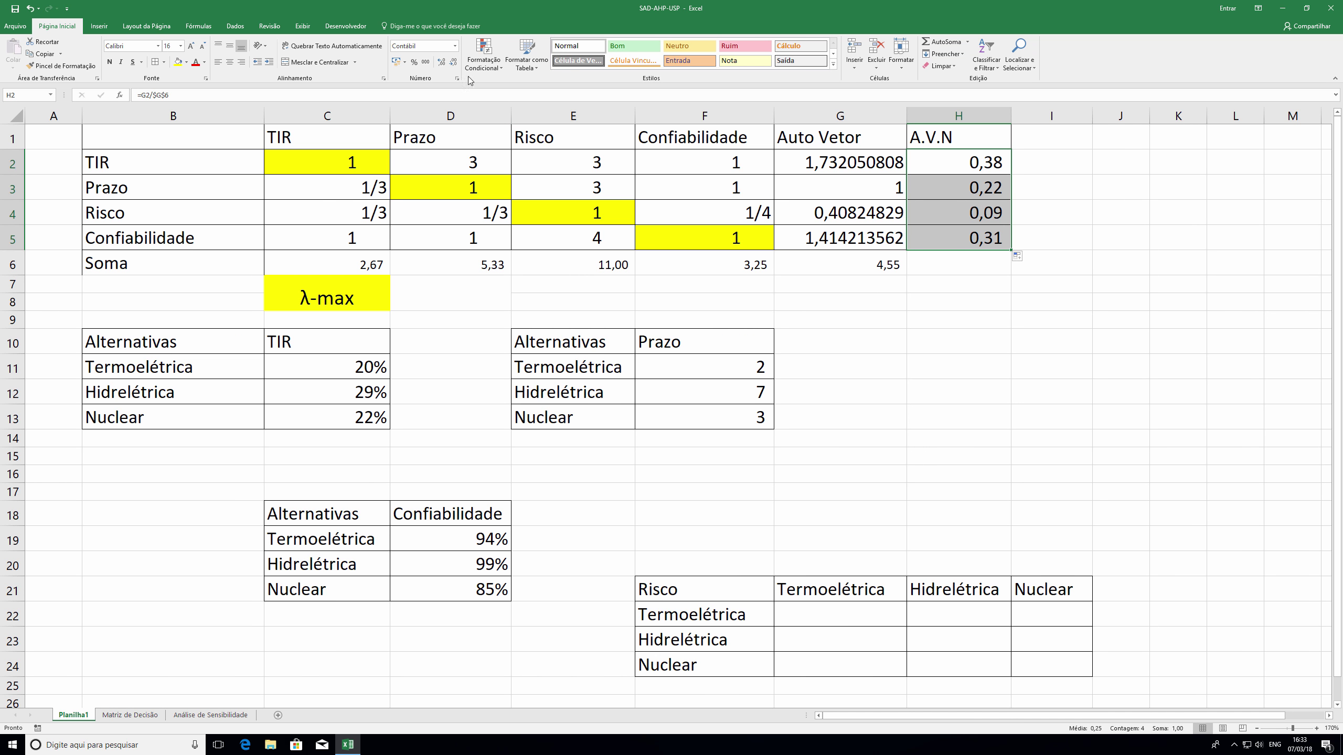
- Format the A.V.N values in H2:H5 as percentages with two decimal places
click(414, 61)
click(441, 62)
click(442, 62)
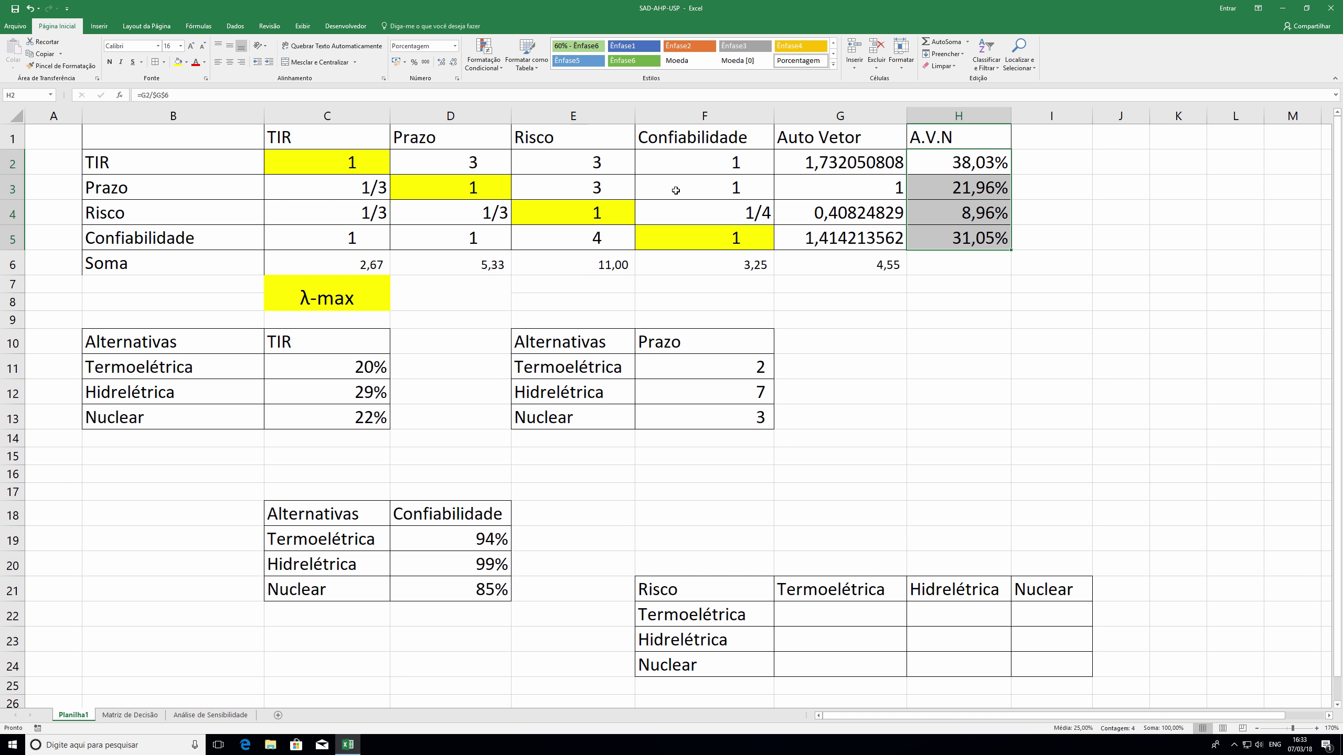
- Extend the Soma formula from G6 to H6 and format H6 as a percentage with two decimal places
click(898, 267)
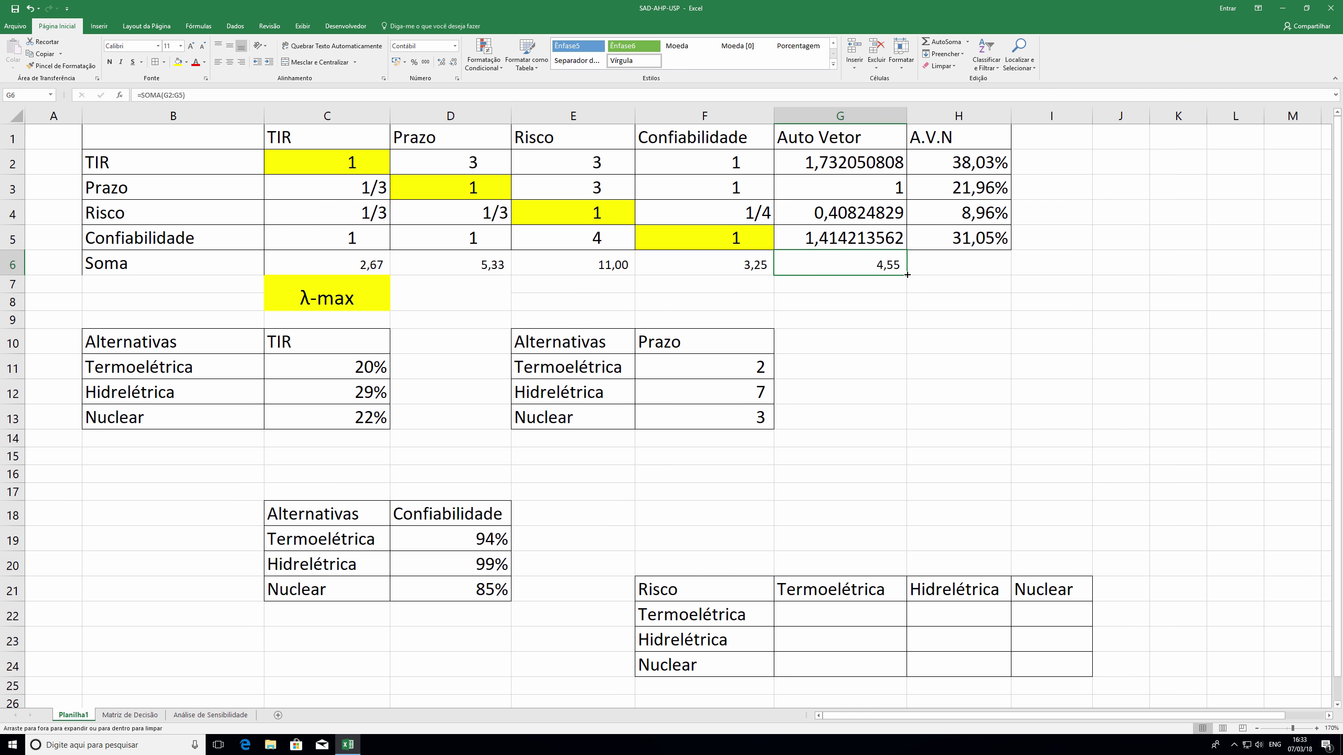
drag(908, 274, 1009, 273)
click(978, 267)
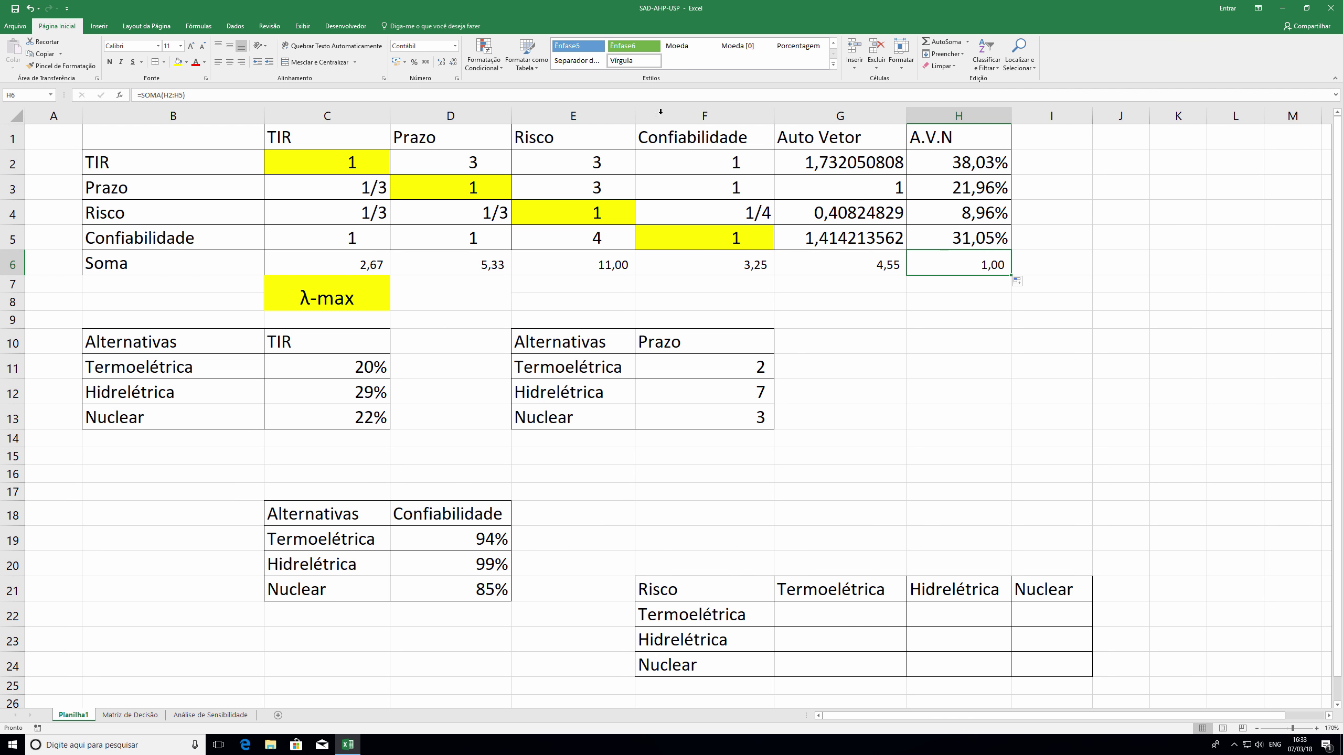
click(414, 62)
click(442, 62)
click(442, 62)
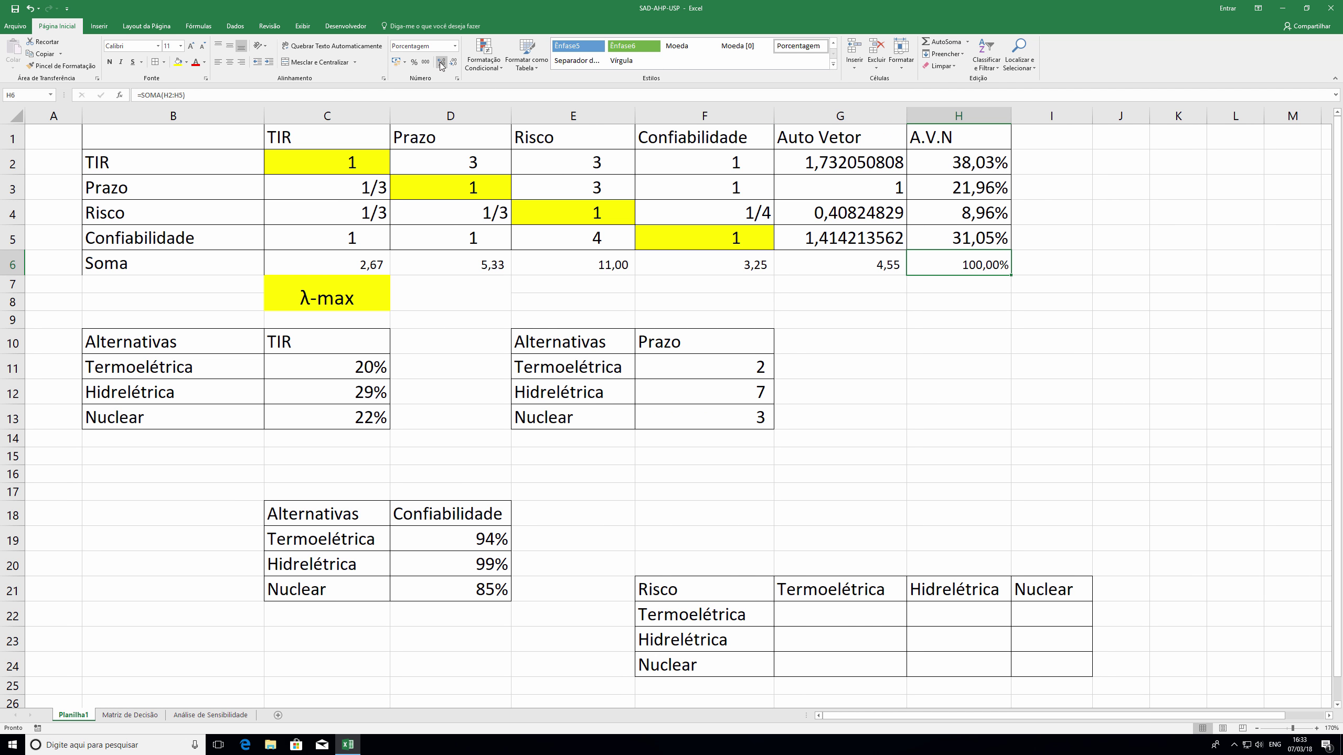
click(947, 232)
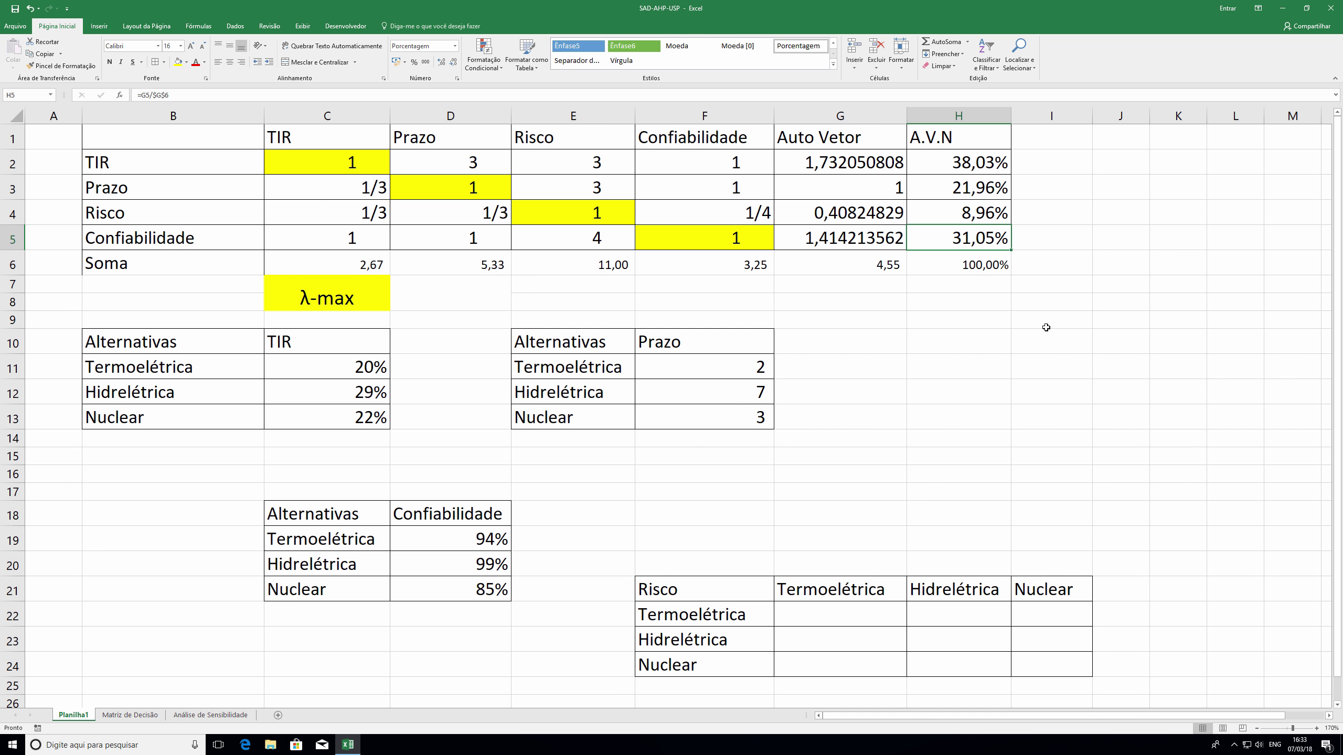
click(986, 323)
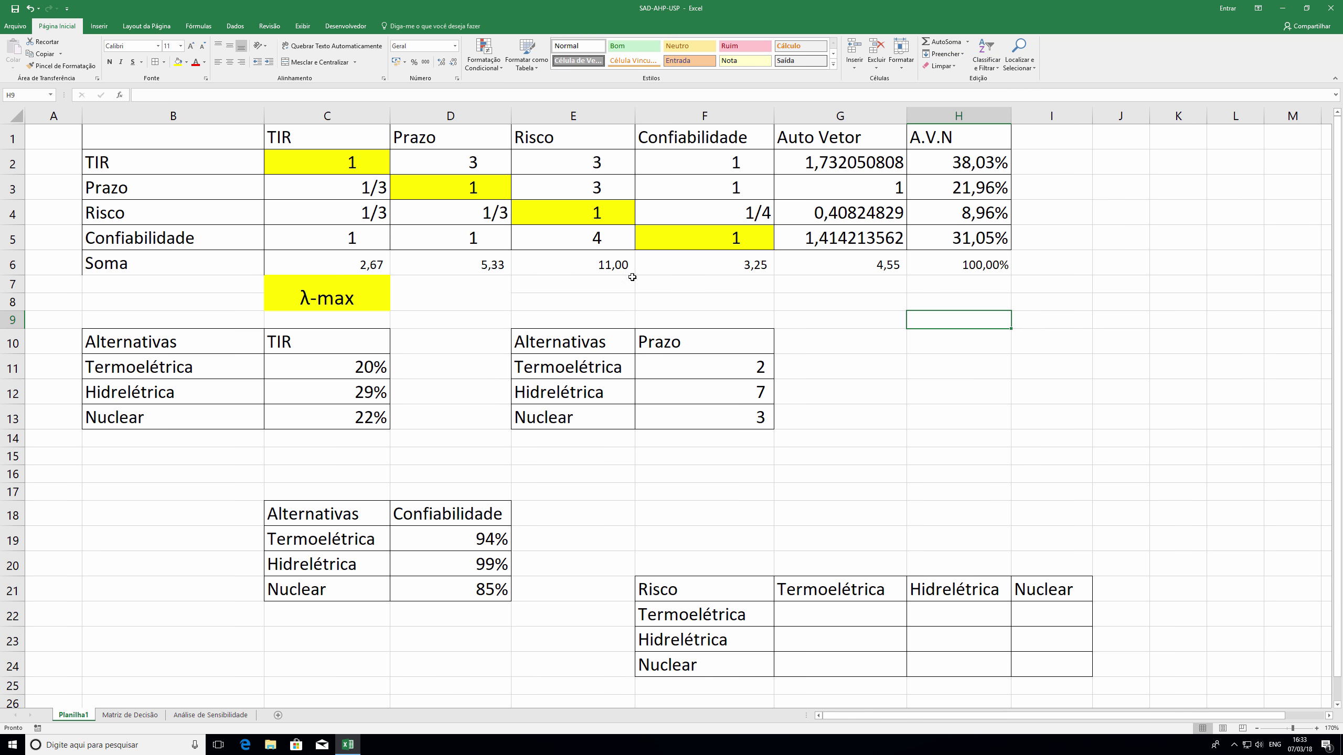
drag(140, 159, 894, 162)
drag(1063, 158, 970, 159)
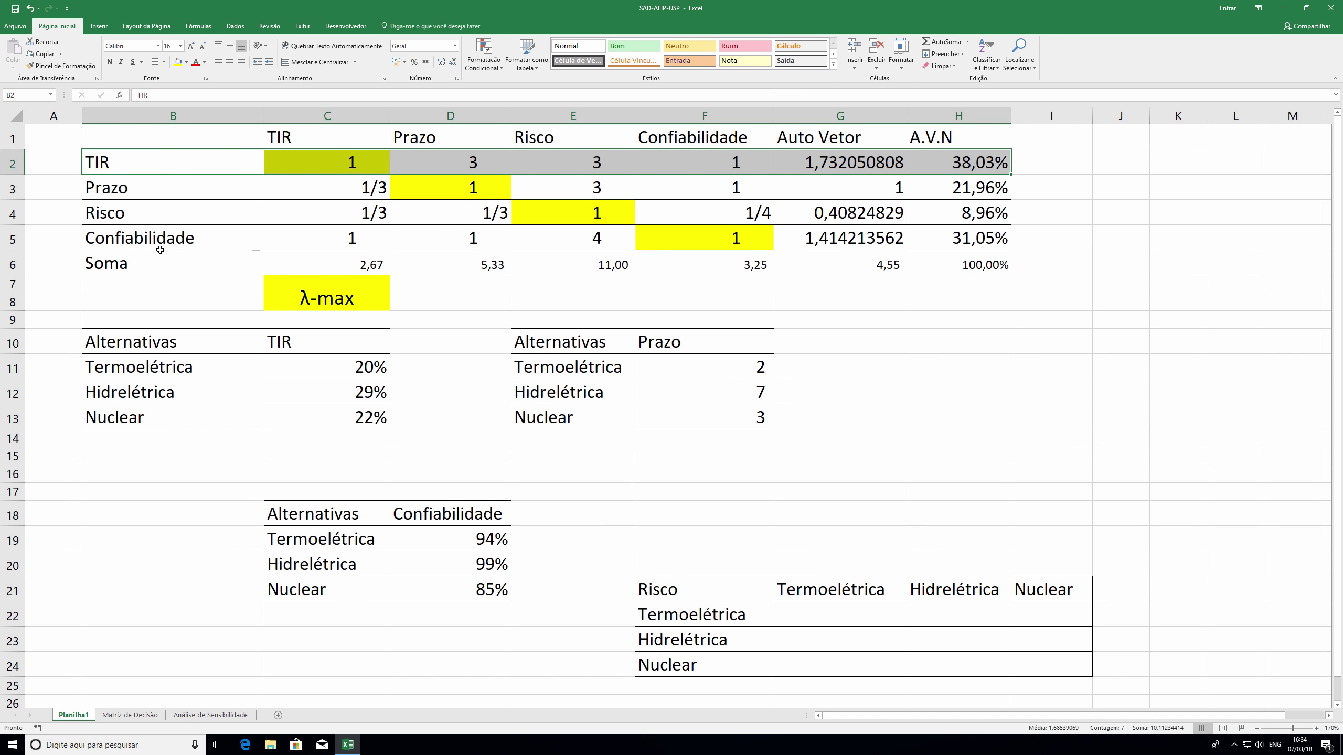
drag(160, 247, 930, 256)
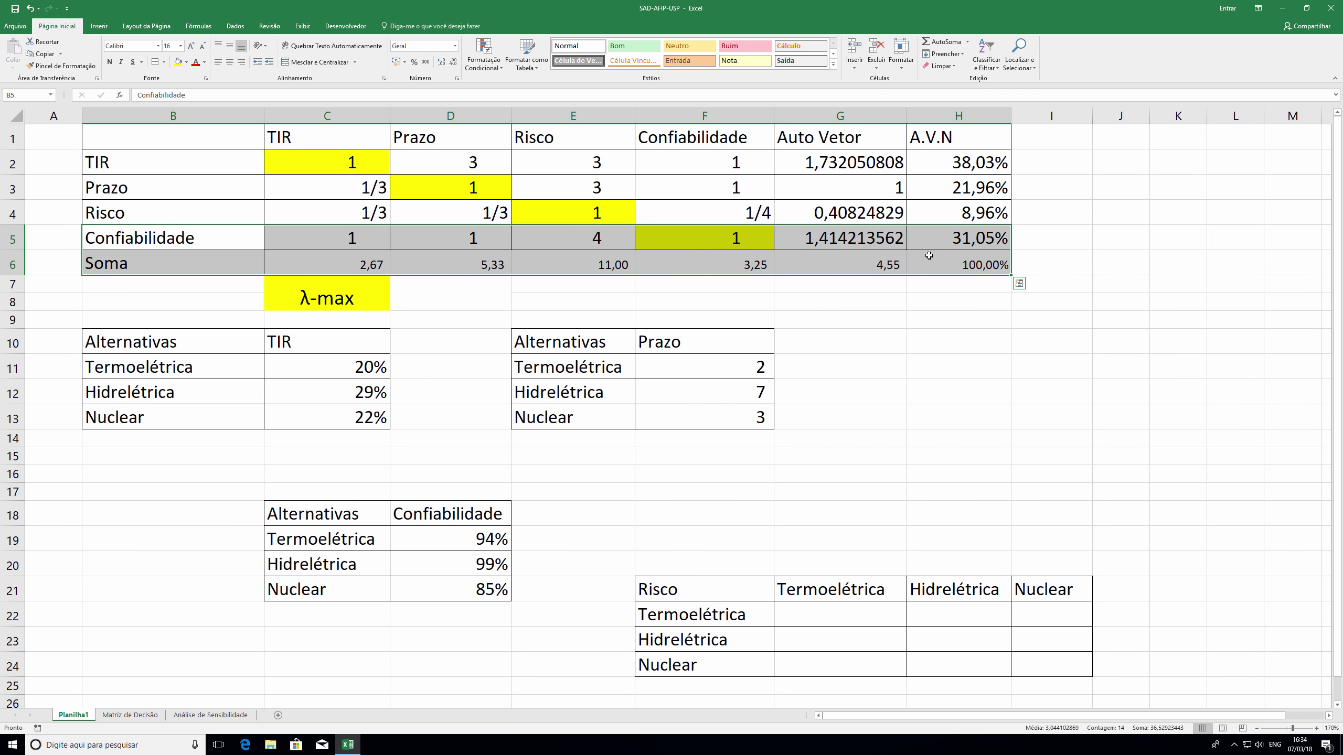
click(993, 211)
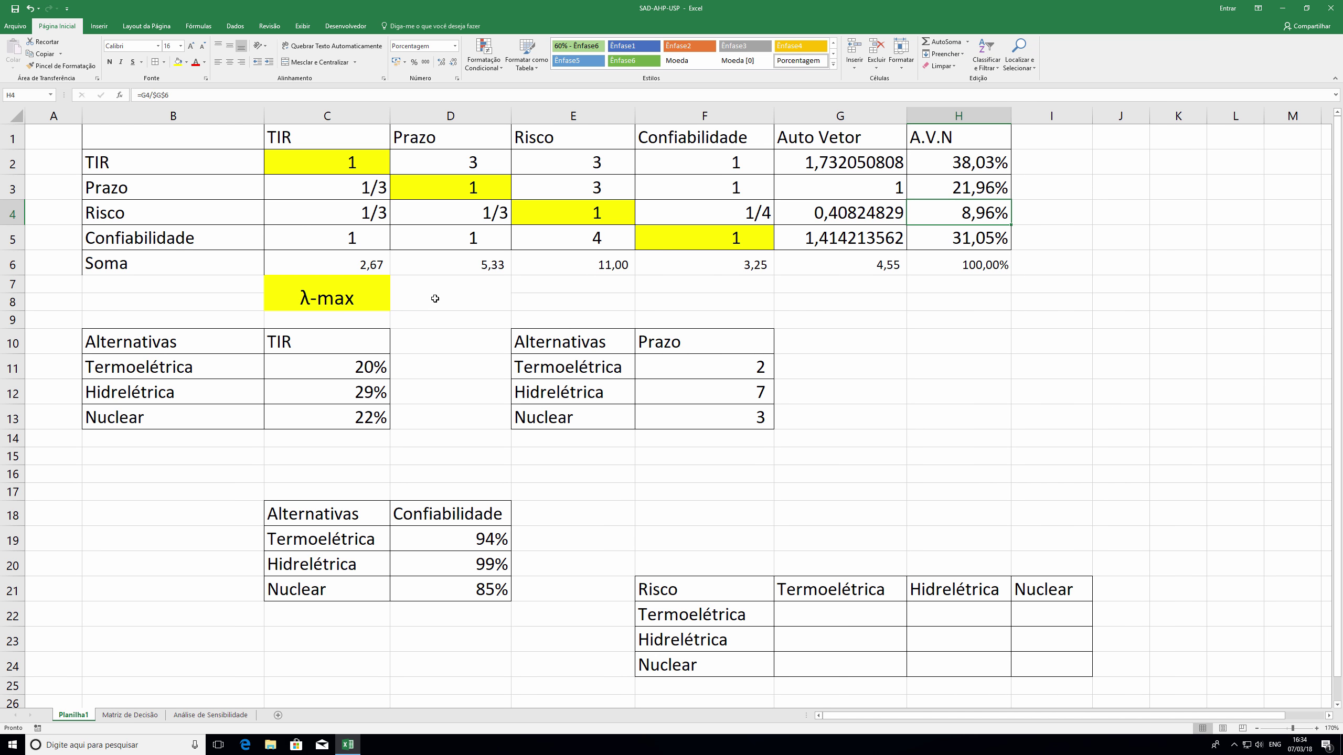
- Calculate λ-max in D7 with =MATRIZ.MULT(C6:F6;H2:H5)
click(456, 305)
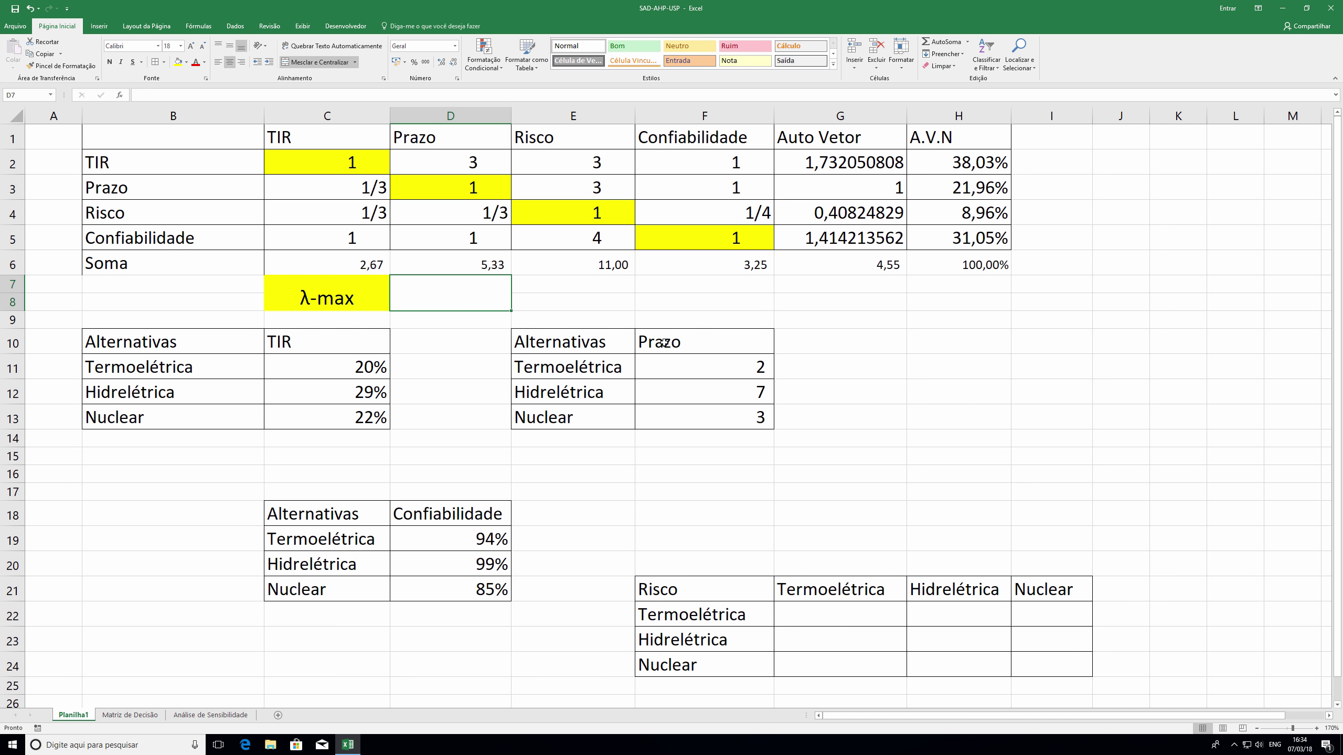
text(=mat)
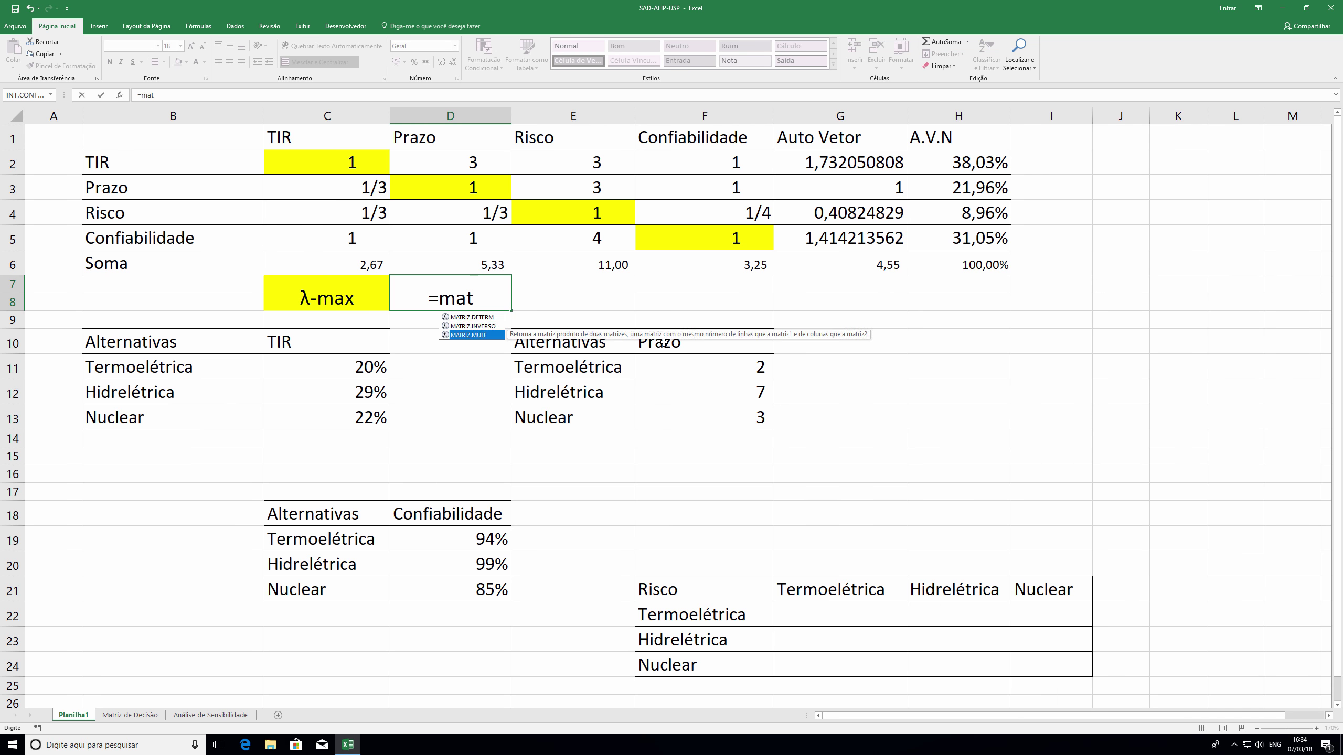
key(Tab)
drag(343, 260, 743, 270)
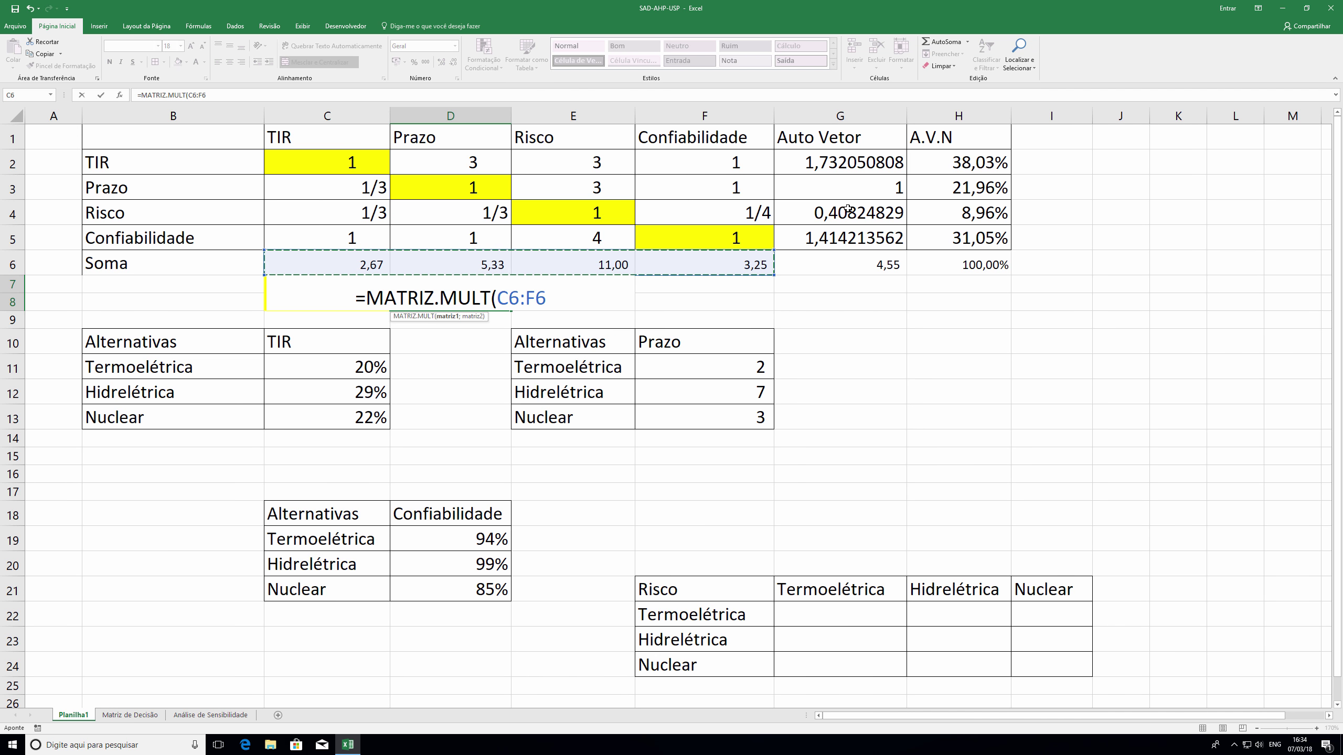
text(;)
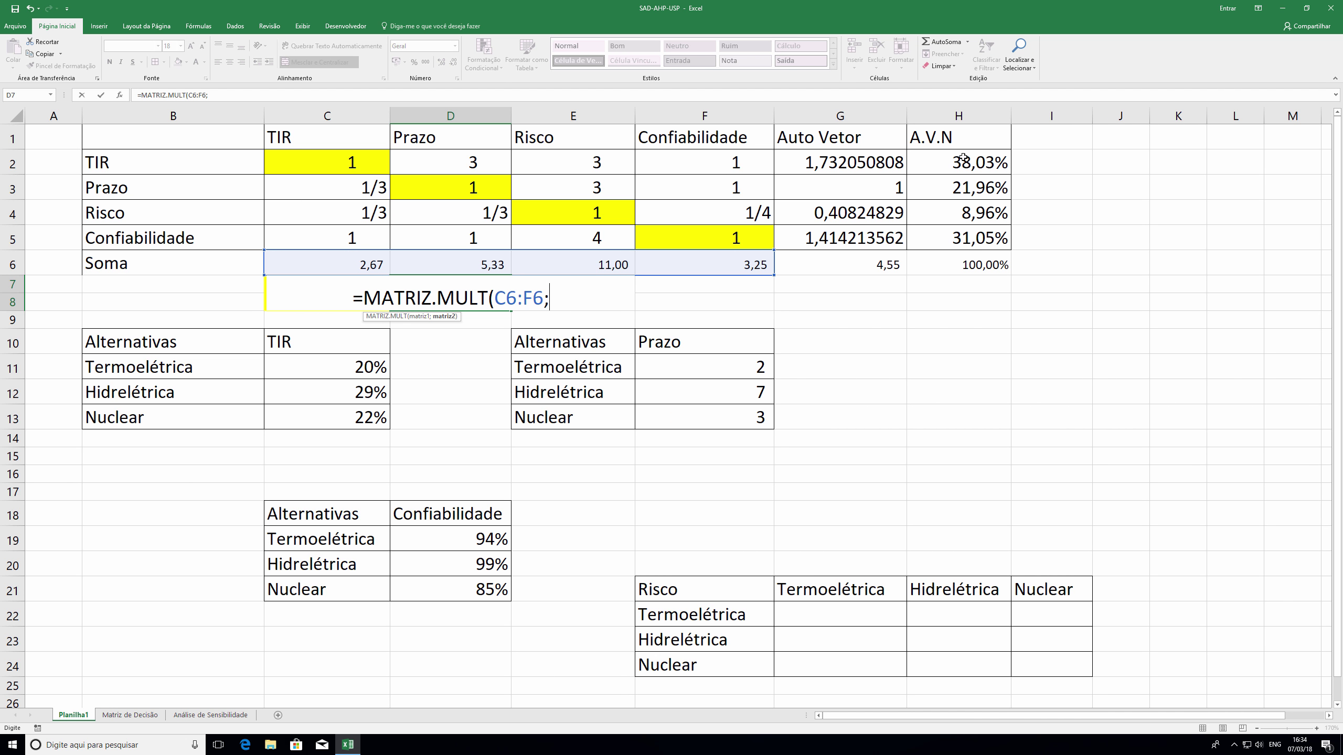
drag(959, 163, 962, 238)
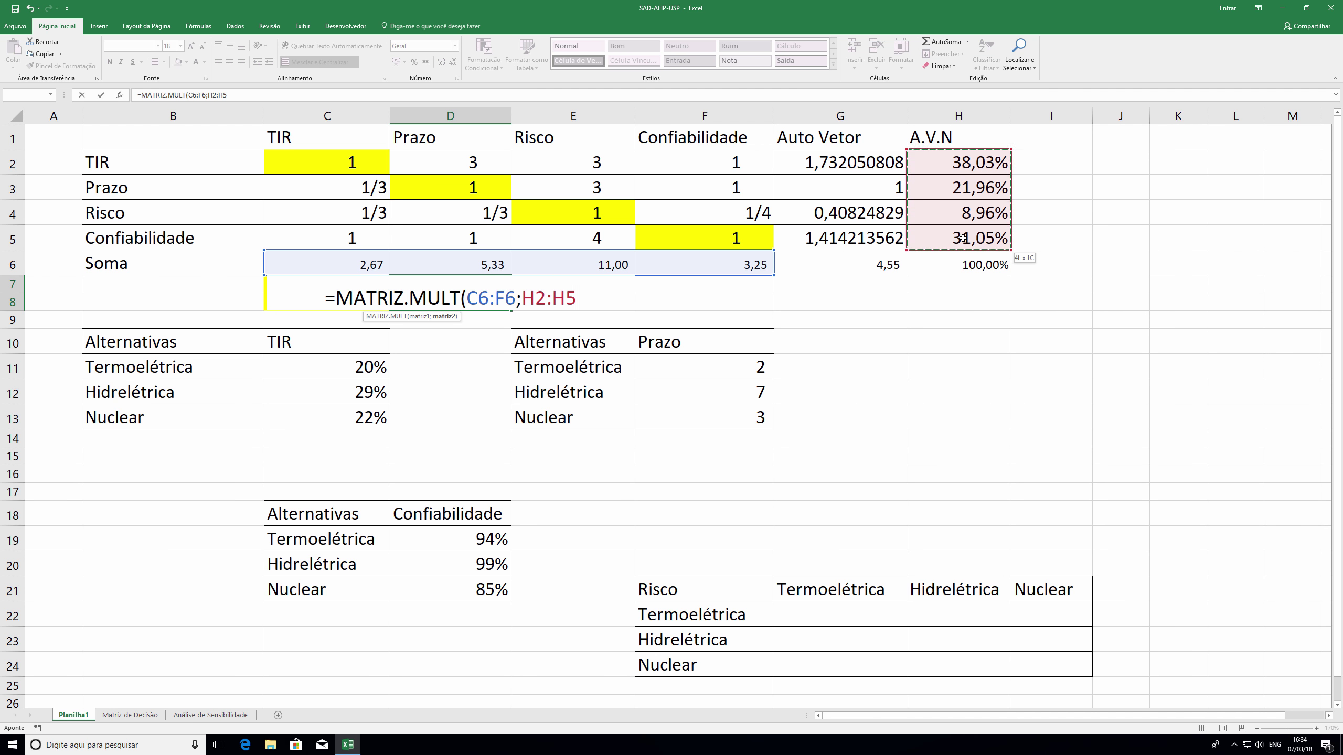
text())
key(Return)
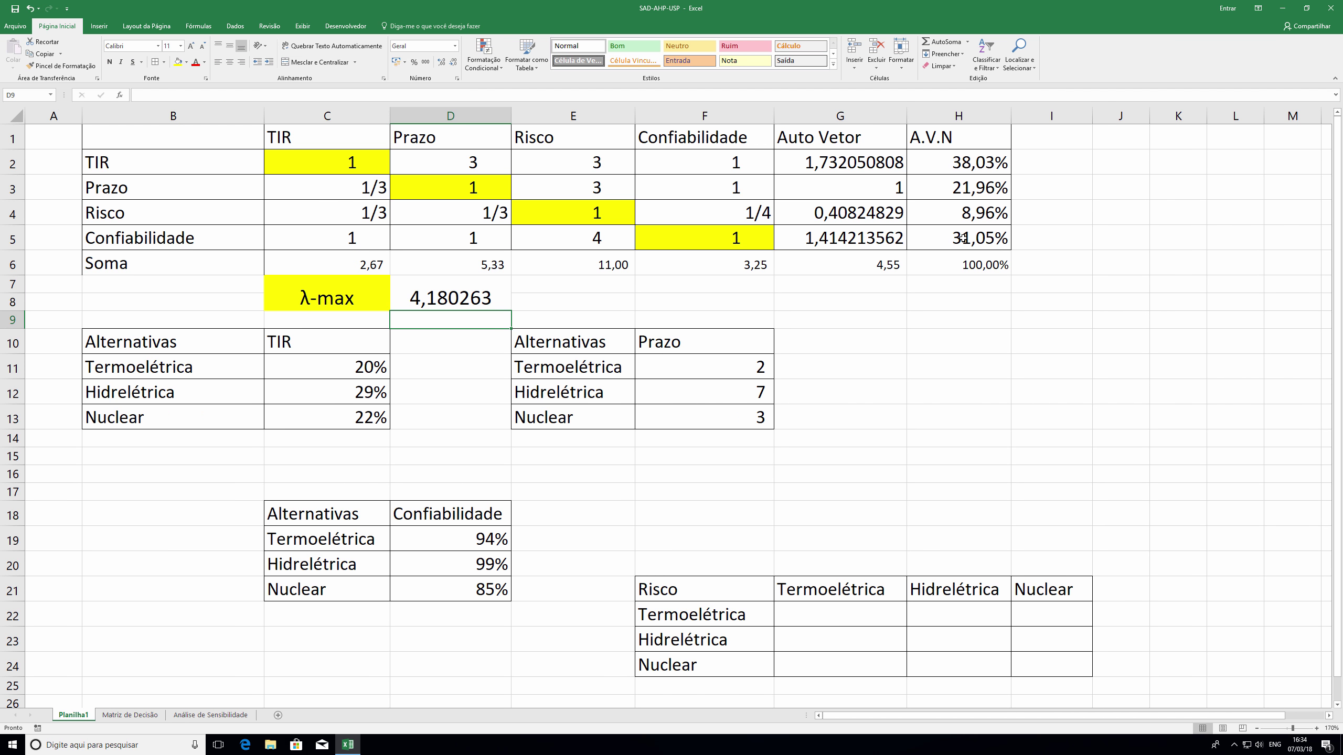
click(501, 305)
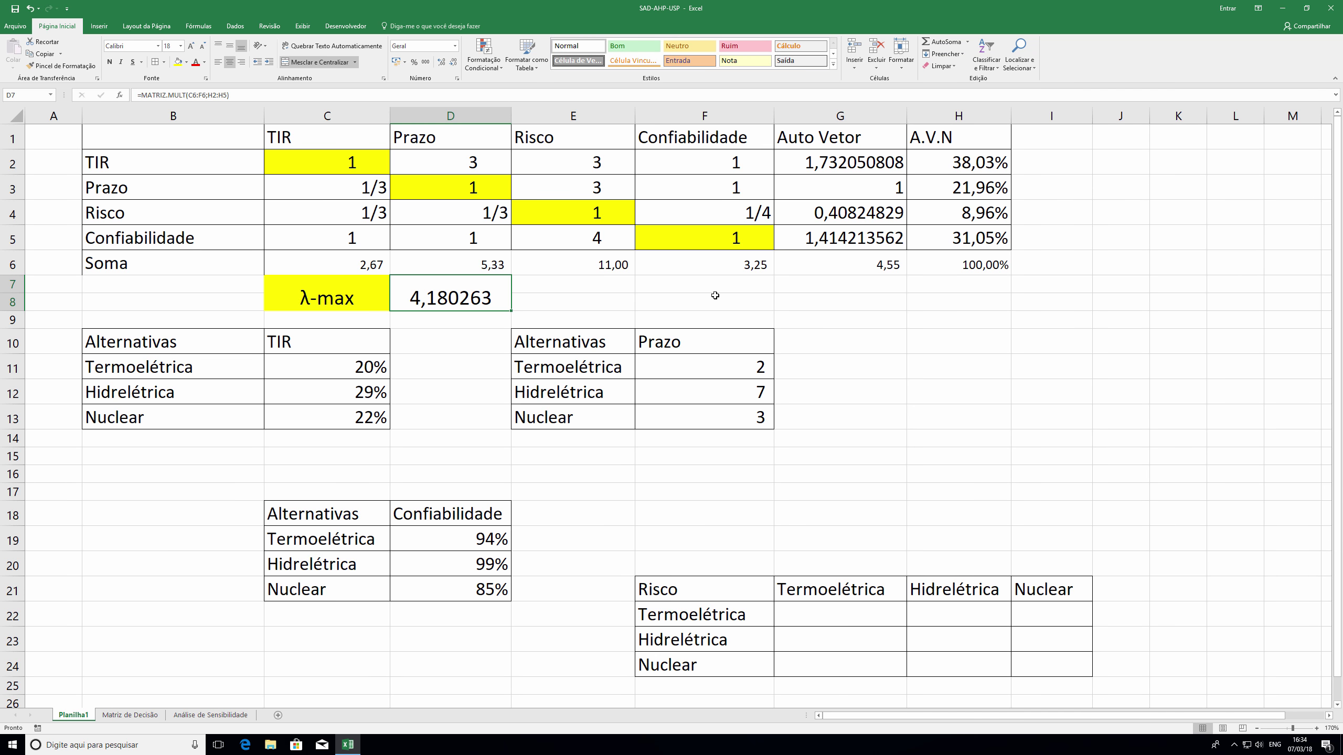
- Label cell F7 as IR and cell F8 as RC
click(714, 285)
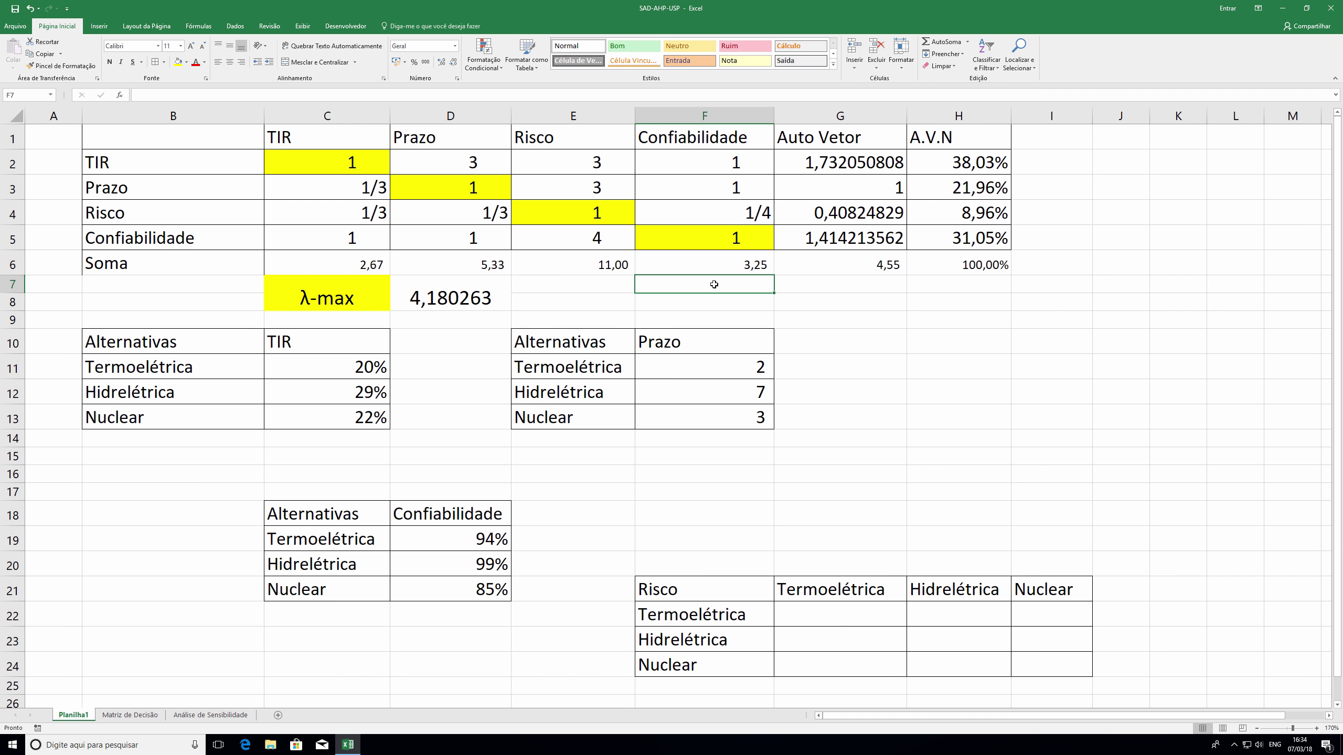
text(IR)
key(Return)
text(RC)
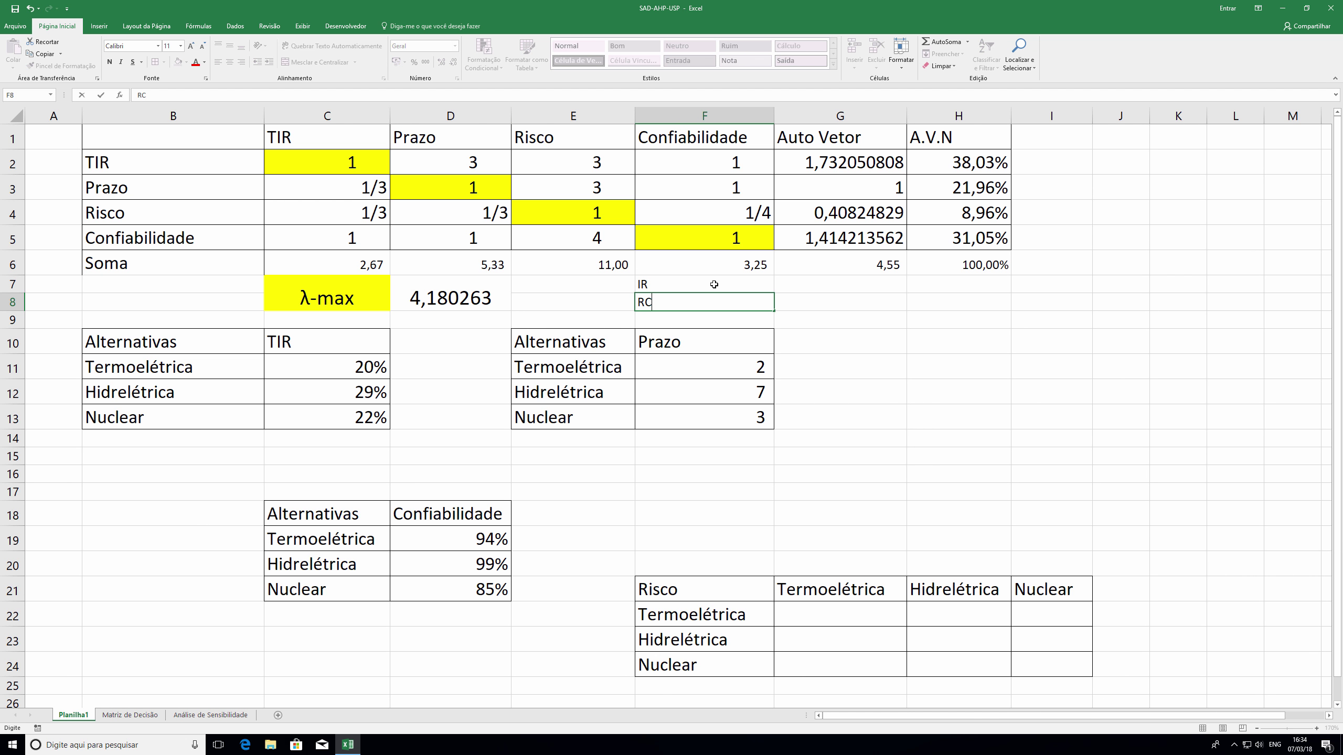
key(Tab)
- Calculate the consistency index in G7 with =(D7-4)/(4-1)
key(Up)
text(=)
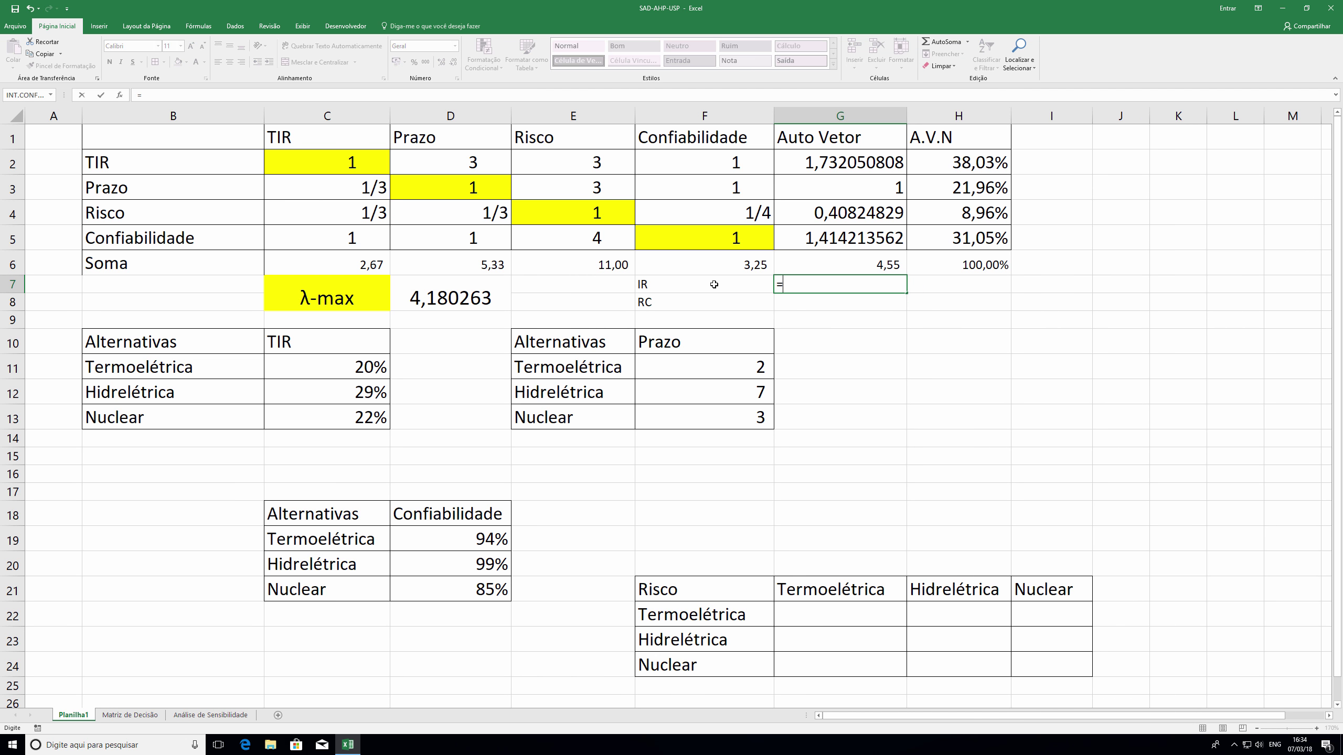
text(()
click(413, 301)
text(-4)/)
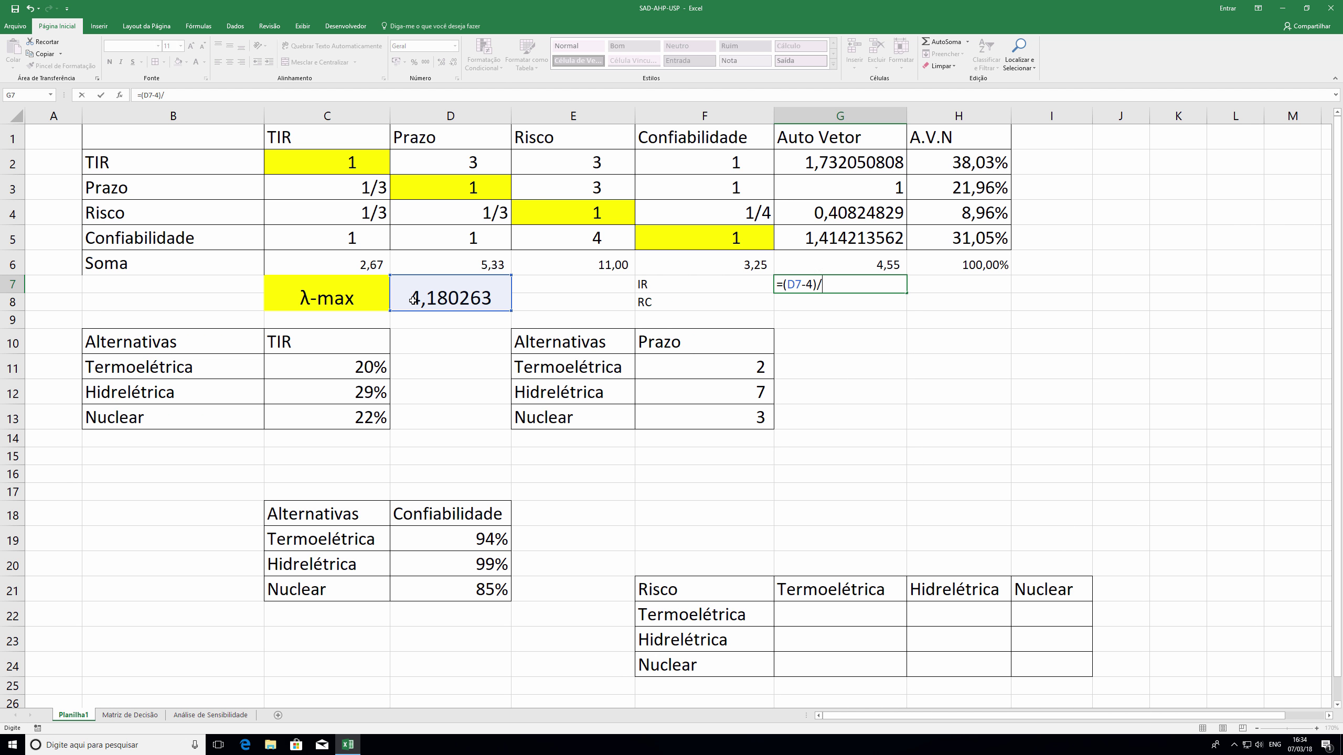
text((4-1))
key(Return)
- Calculate RC in G8 with =G7/0,89 and format it as a percentage with one decimal place
text(=)
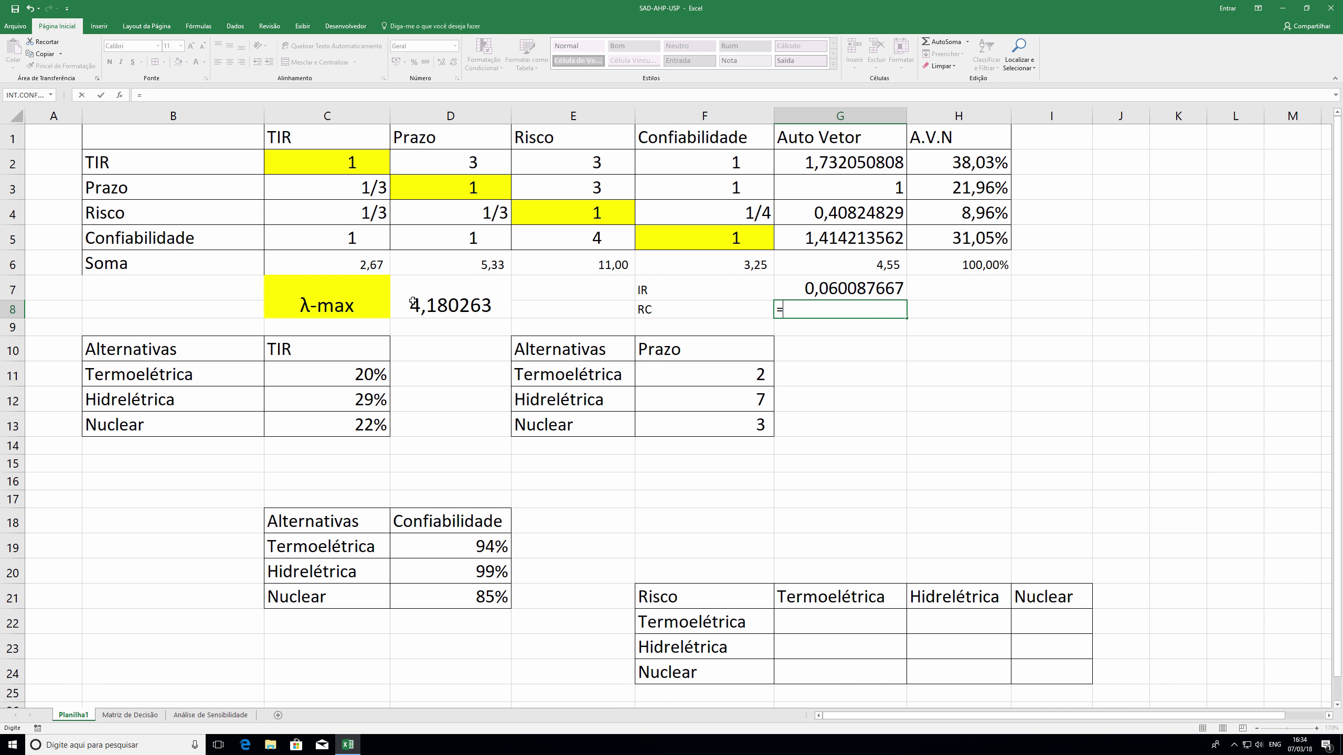
click(828, 287)
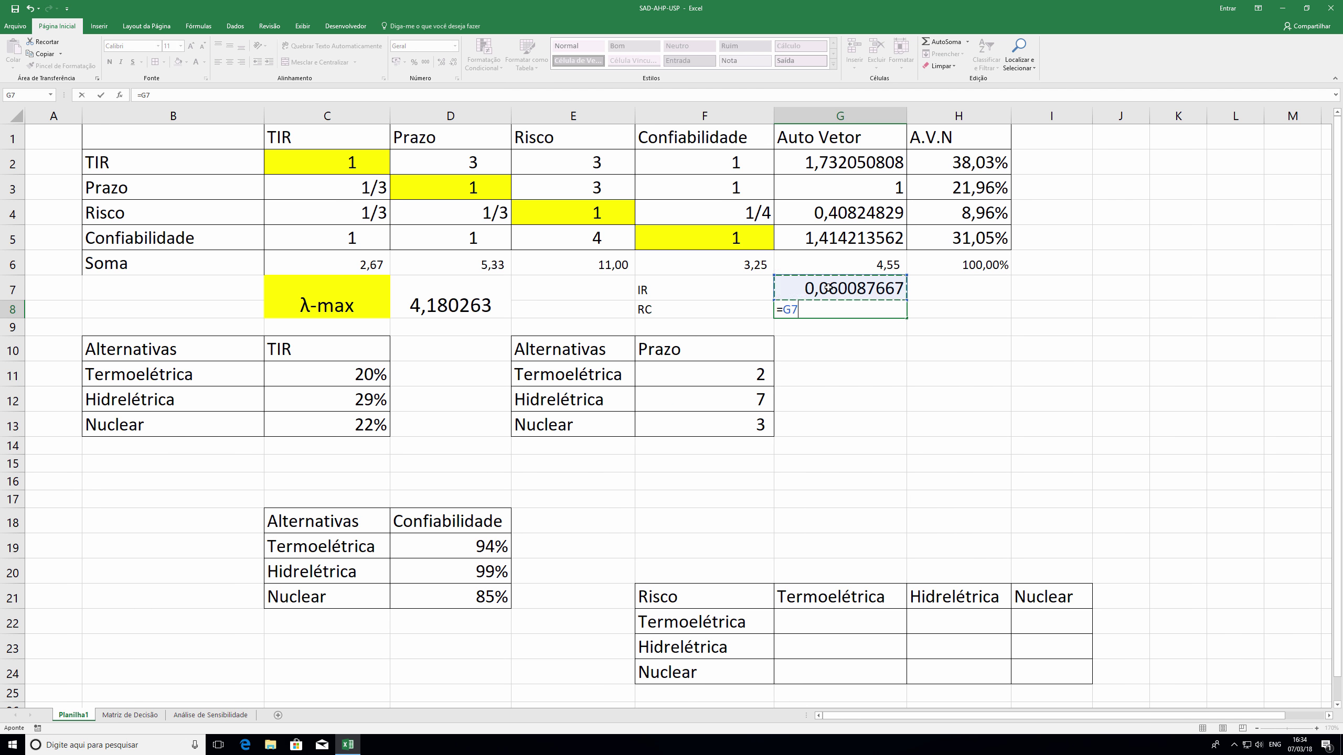
text(/)
text(0,89)
key(ctrl+Return)
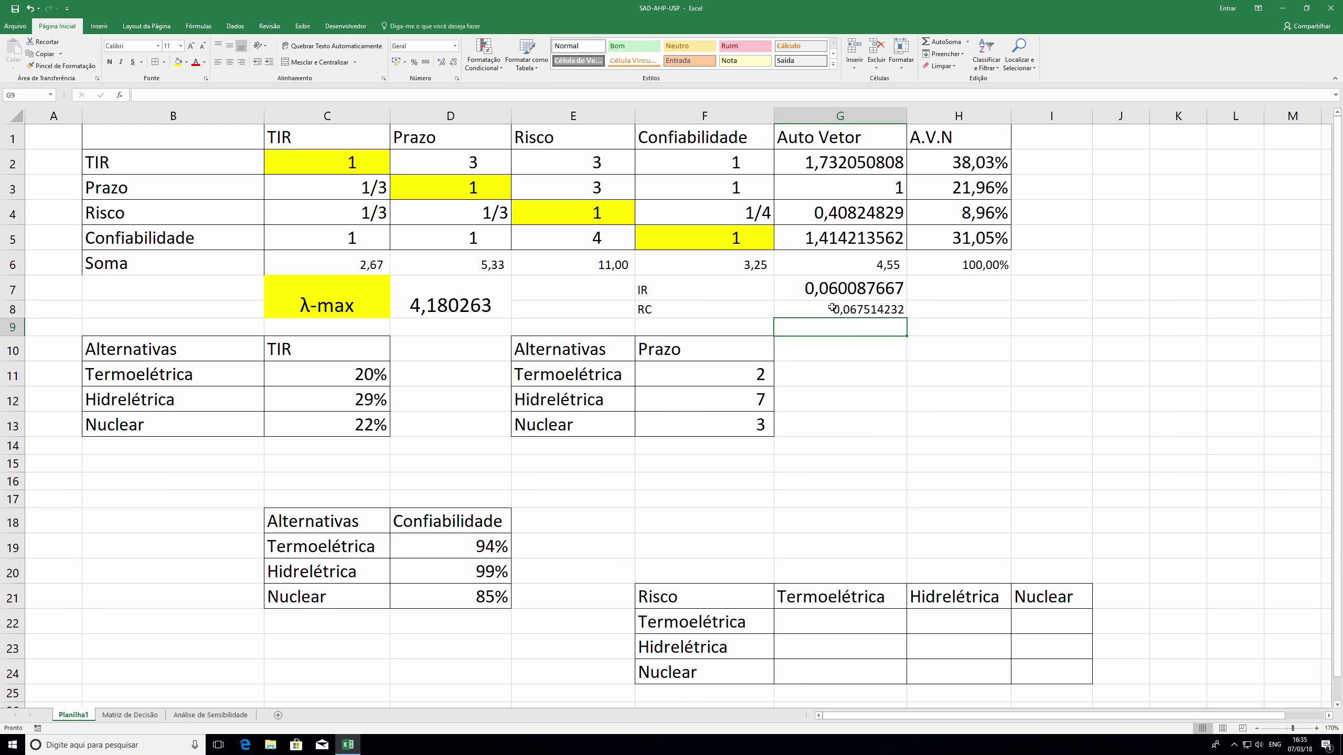
double_click(850, 304)
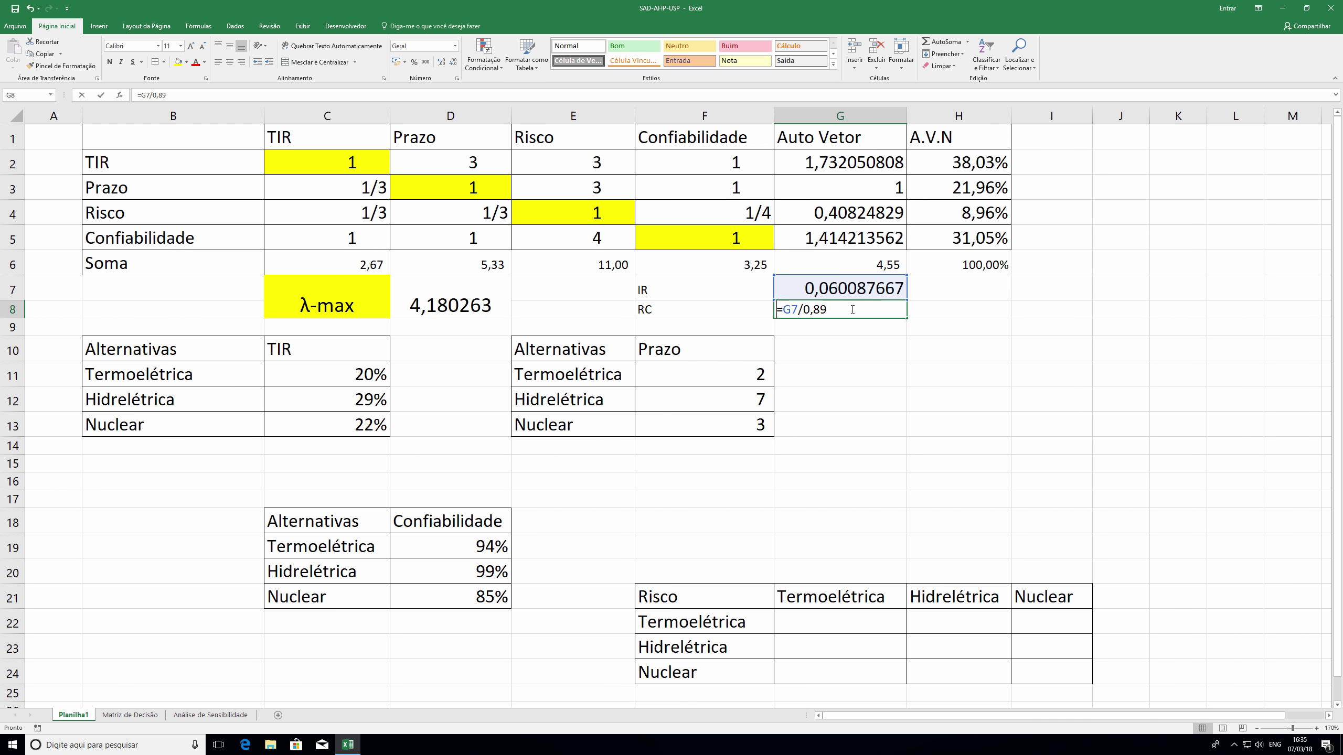
key(Escape)
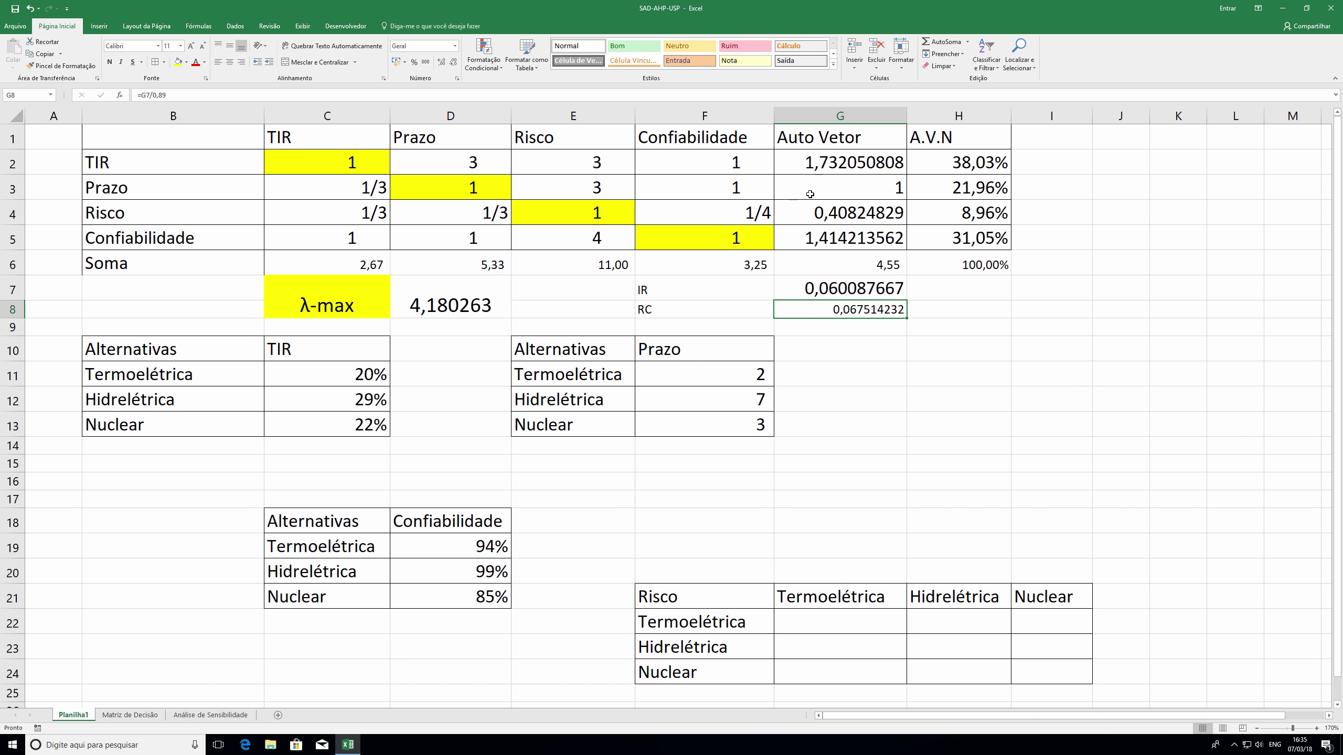
click(414, 62)
click(442, 62)
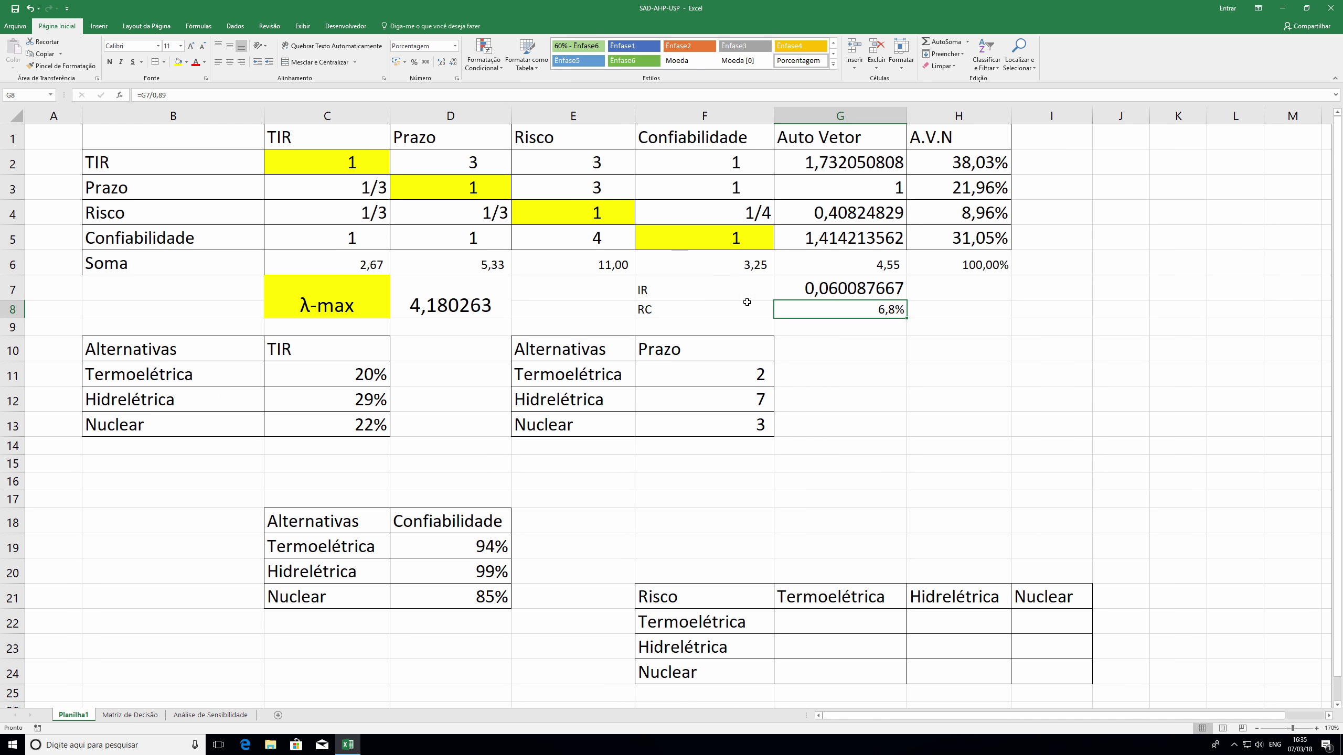
- Change the label in F7 to IC
click(642, 290)
text(IC)
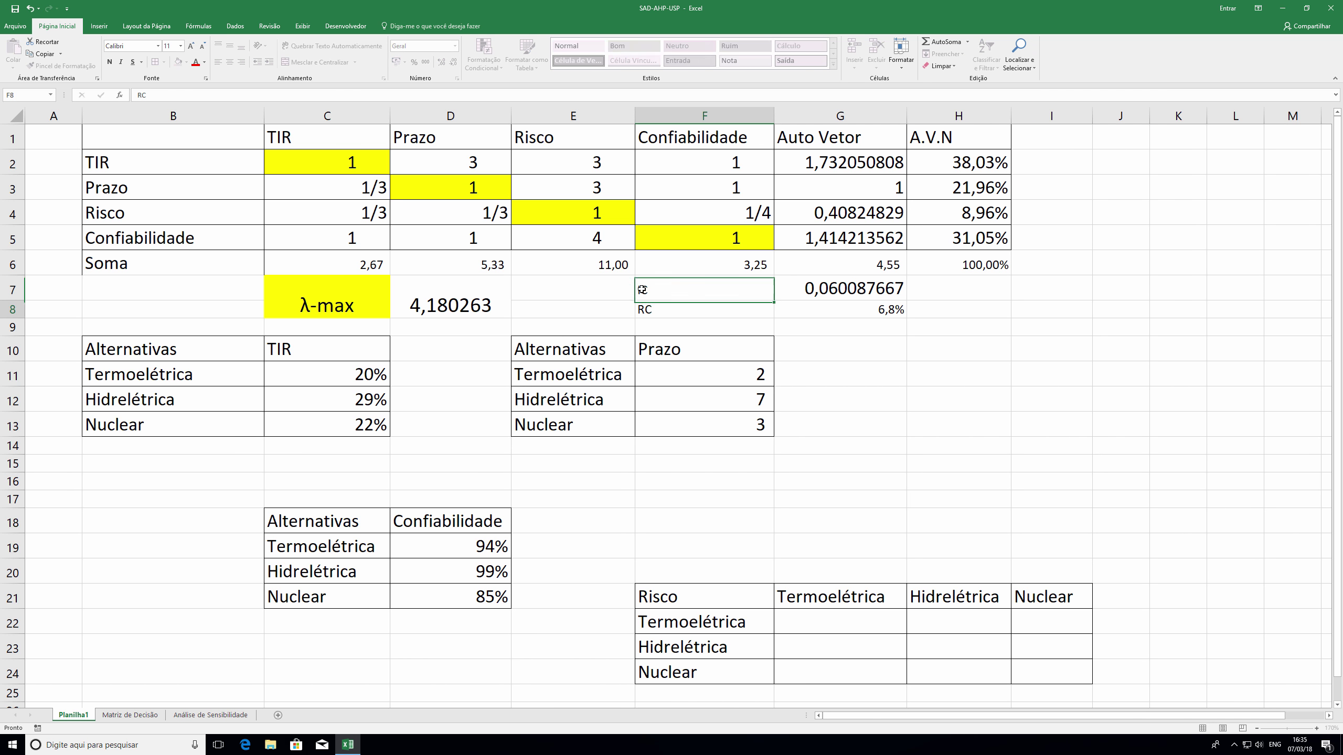
key(Return)
- Set the font size of the IC and RC cells F7:G8 to 16
click(450, 300)
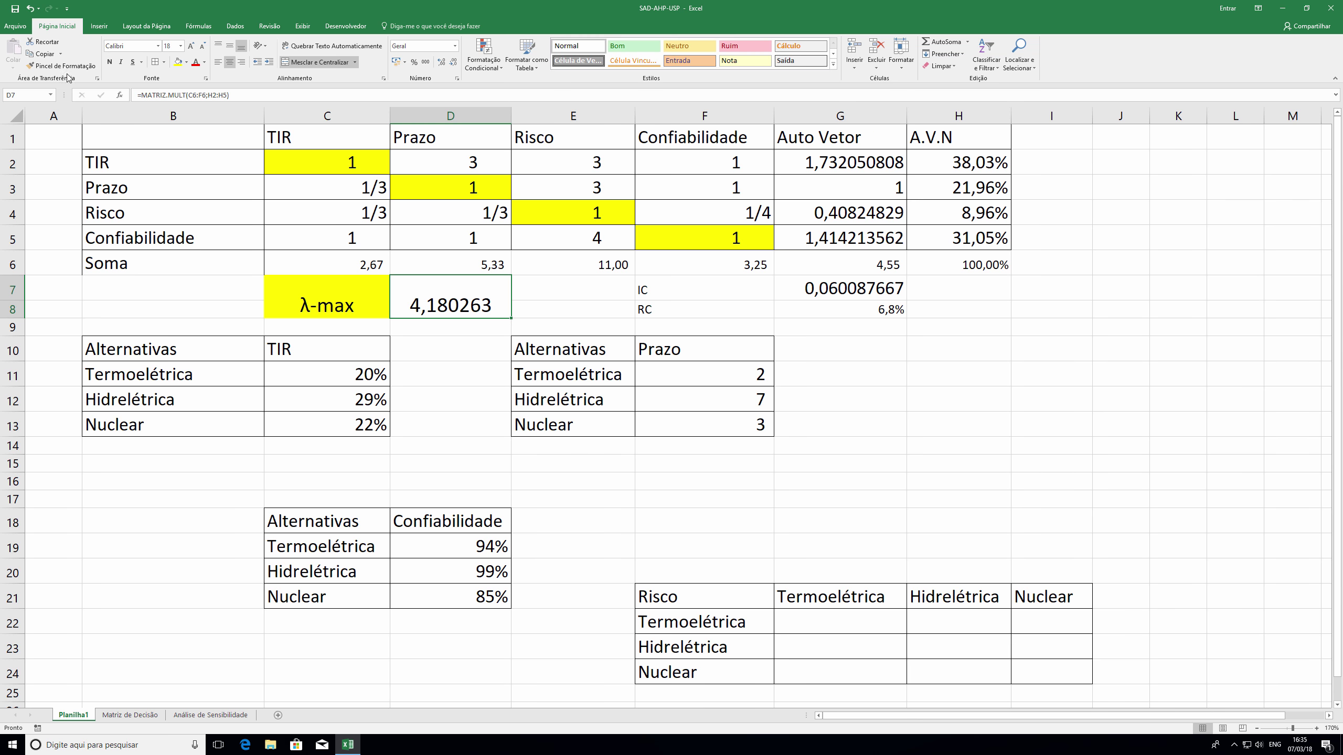
click(731, 293)
drag(770, 299, 829, 315)
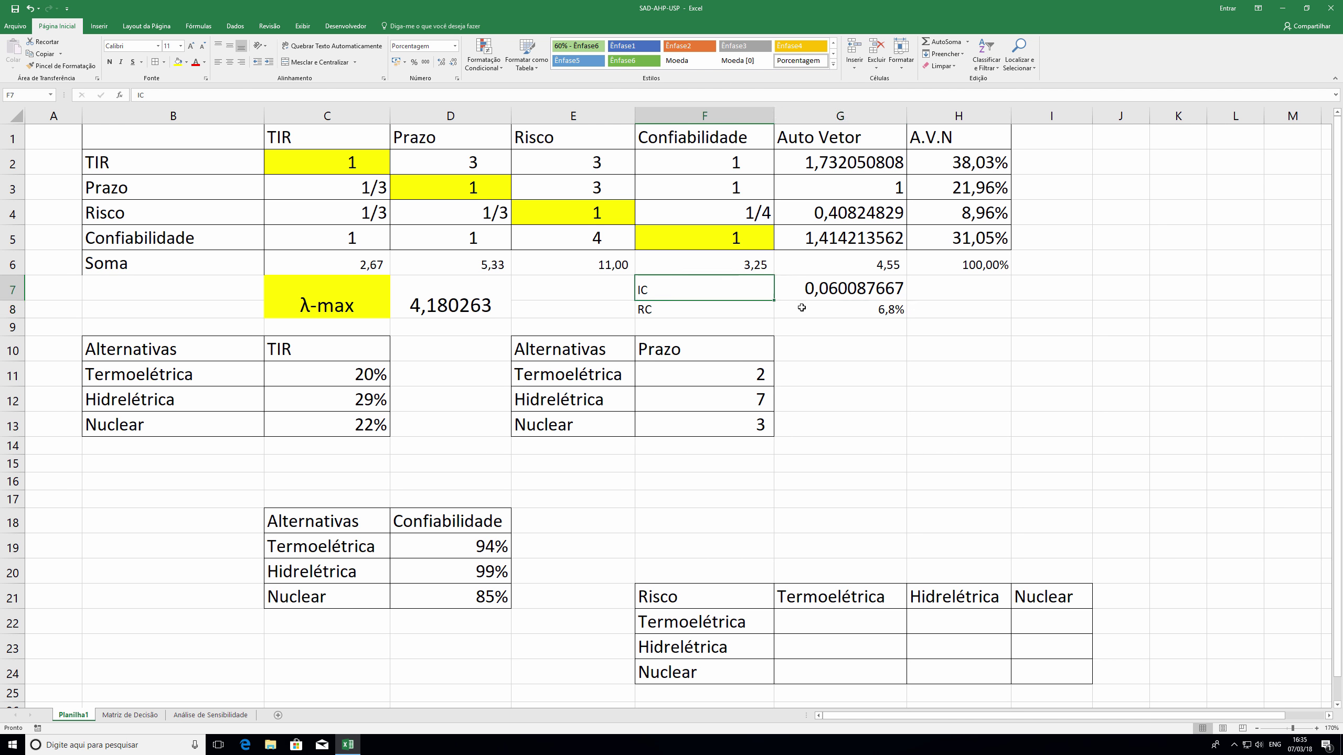
drag(640, 291, 846, 311)
click(169, 47)
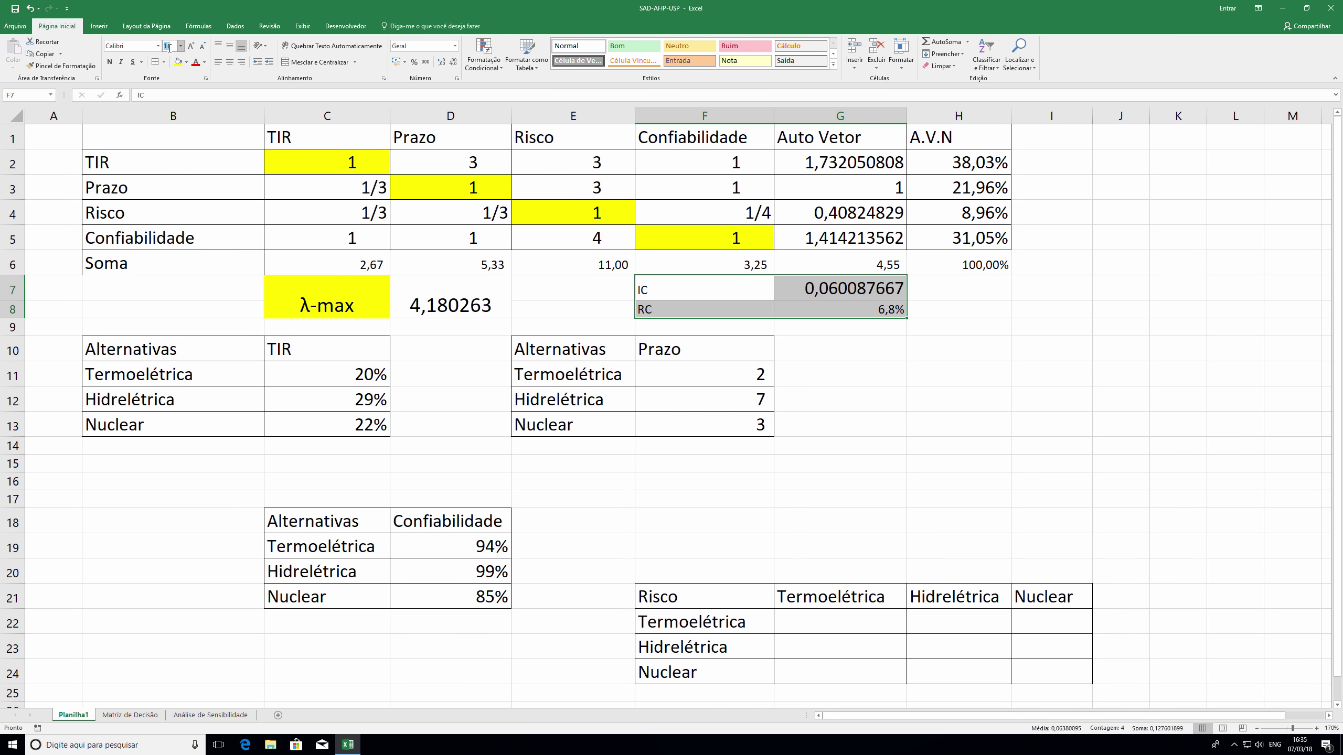
text(16)
key(Return)
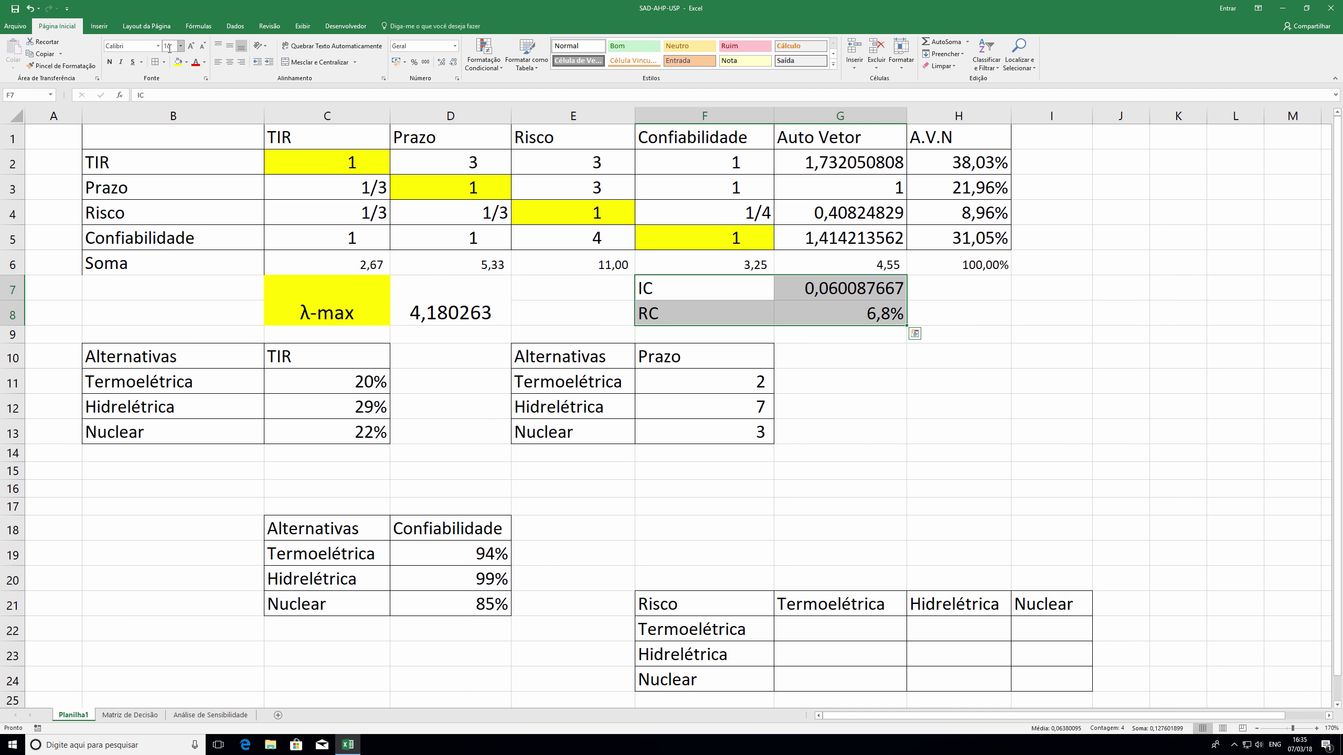
click(881, 318)
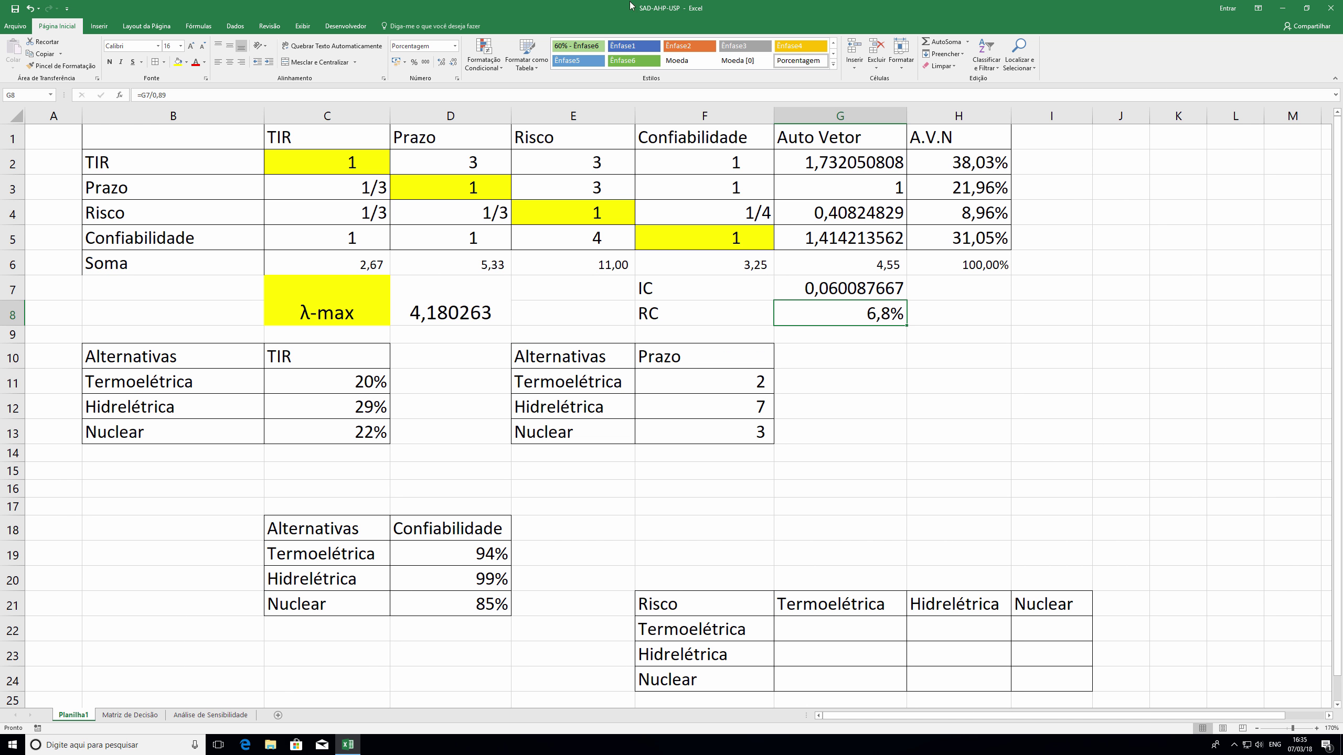
drag(691, 311, 827, 314)
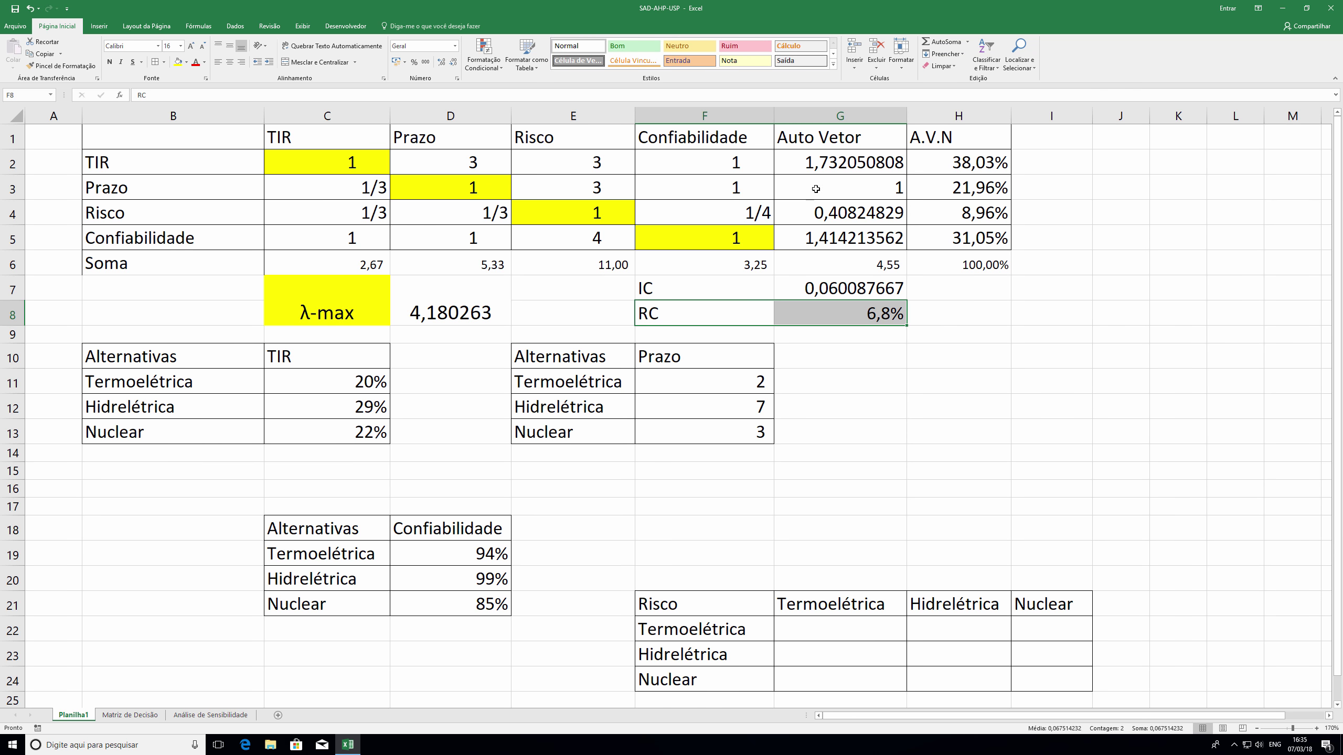
- Copy the A.V.N values H2:H5 and paste them as transposed values into C3:F3 of the Matriz de Decisão sheet
drag(961, 162, 962, 235)
key(ctrl+c)
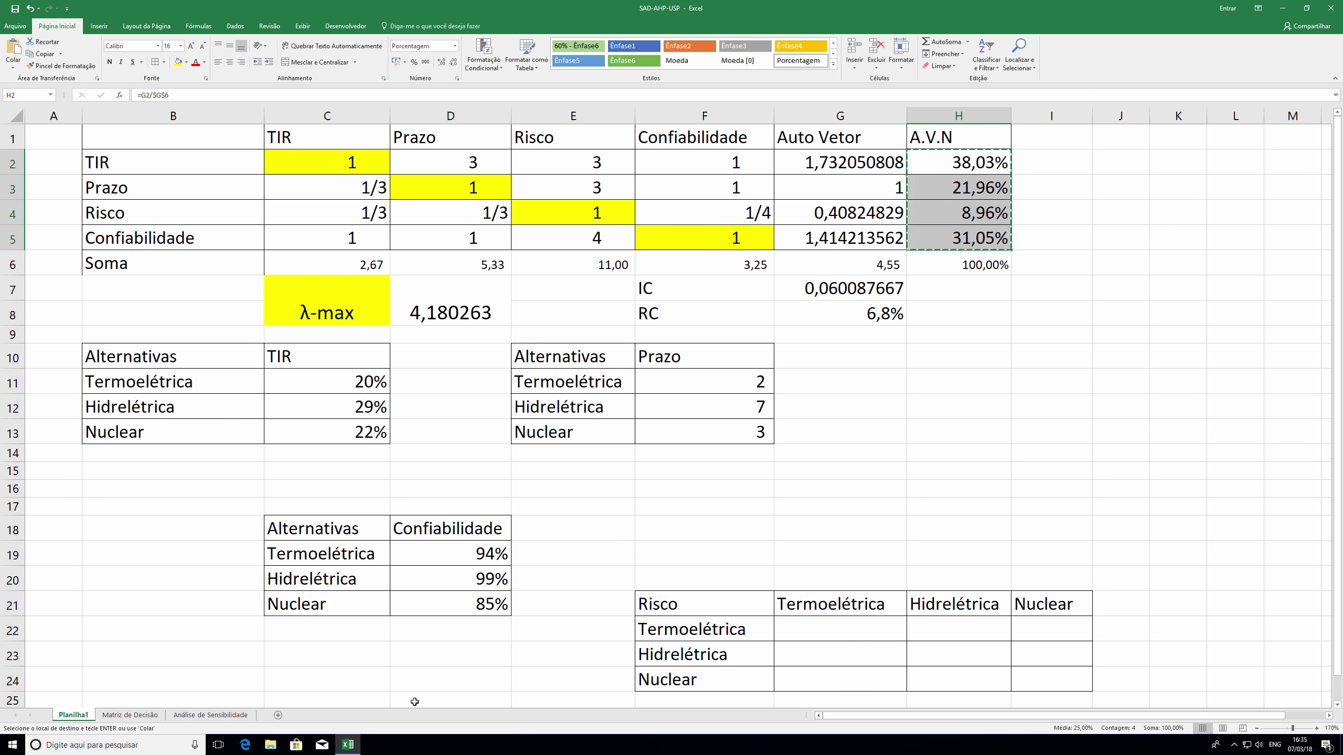
click(129, 715)
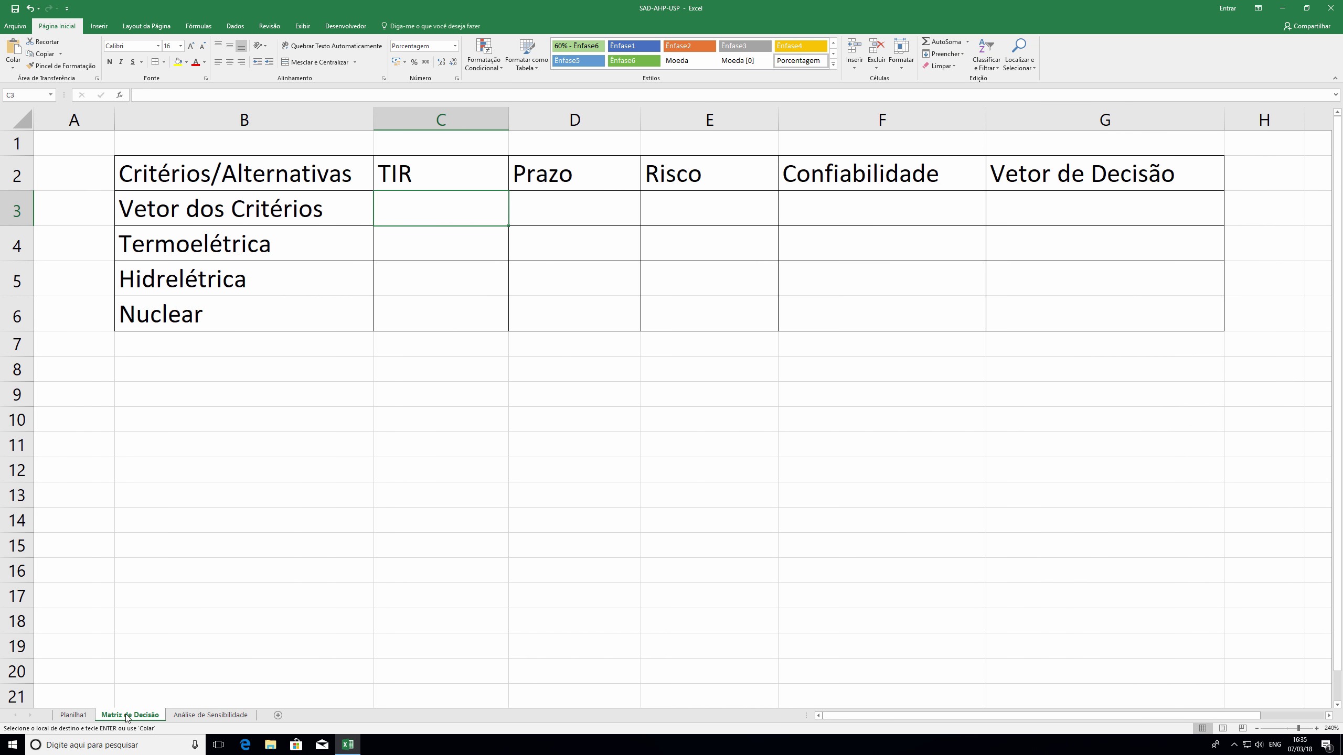
click(13, 66)
click(46, 181)
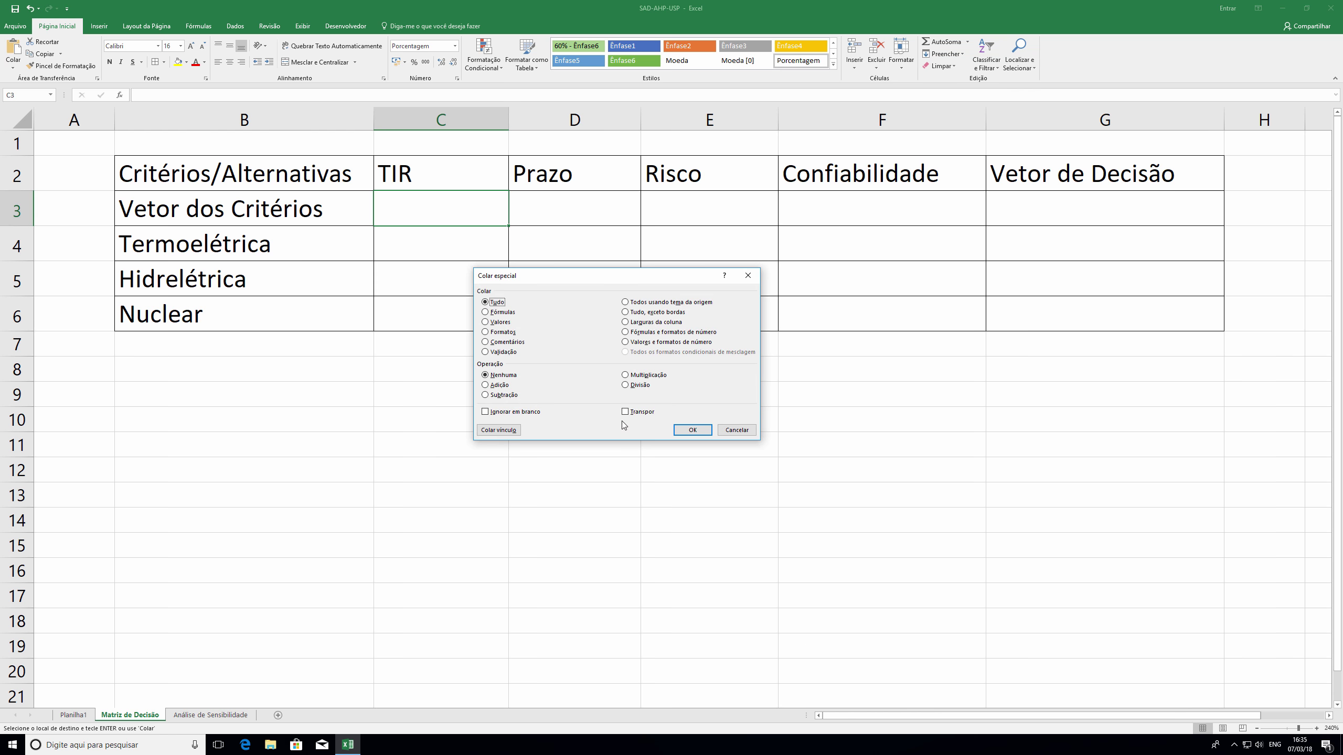
click(624, 412)
click(505, 322)
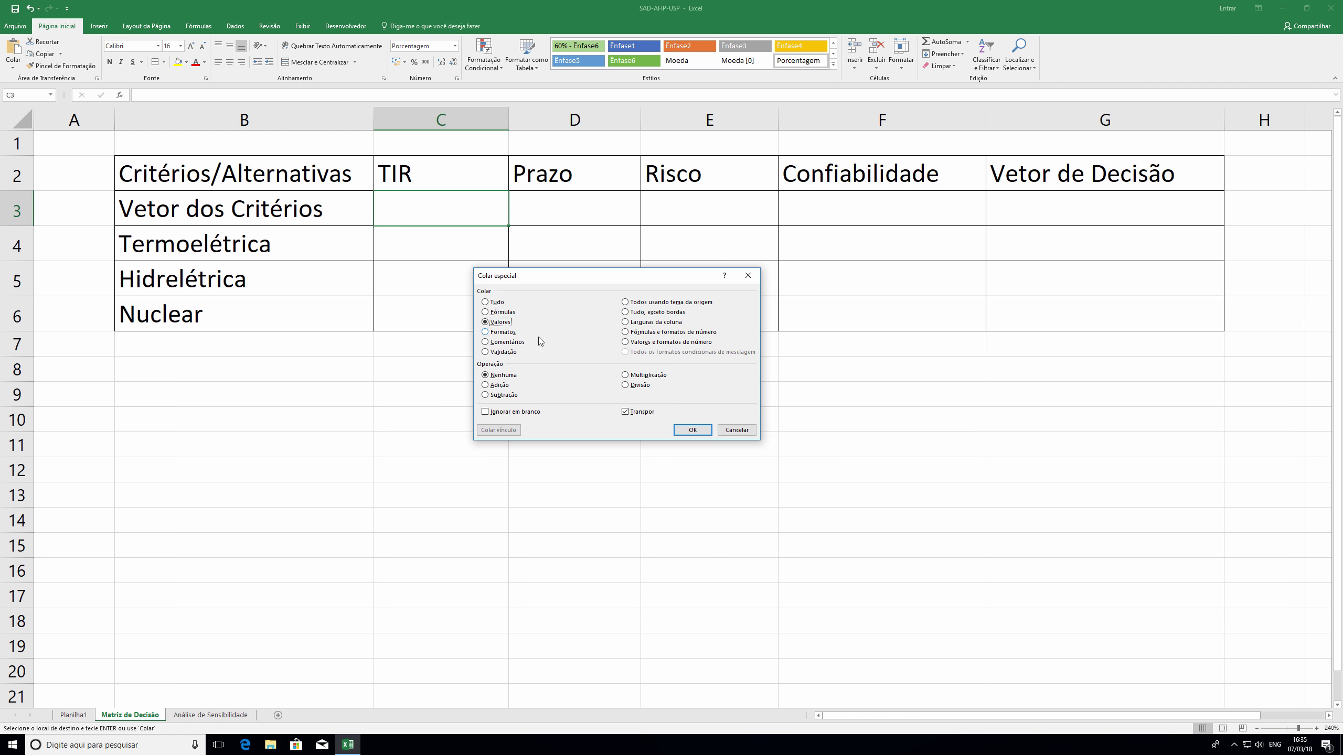
click(701, 439)
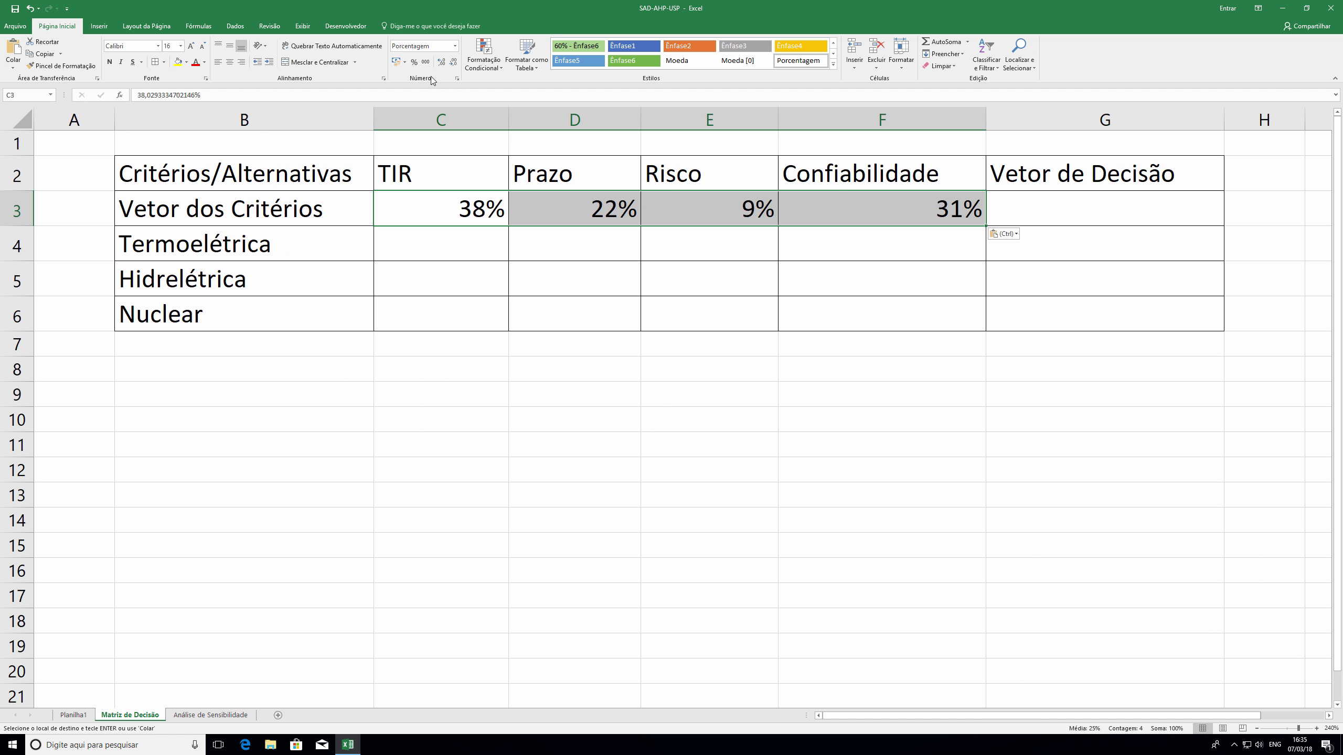
- Show the Vetor dos Critérios percentages in C3:F3 with two decimal places
click(442, 62)
click(441, 62)
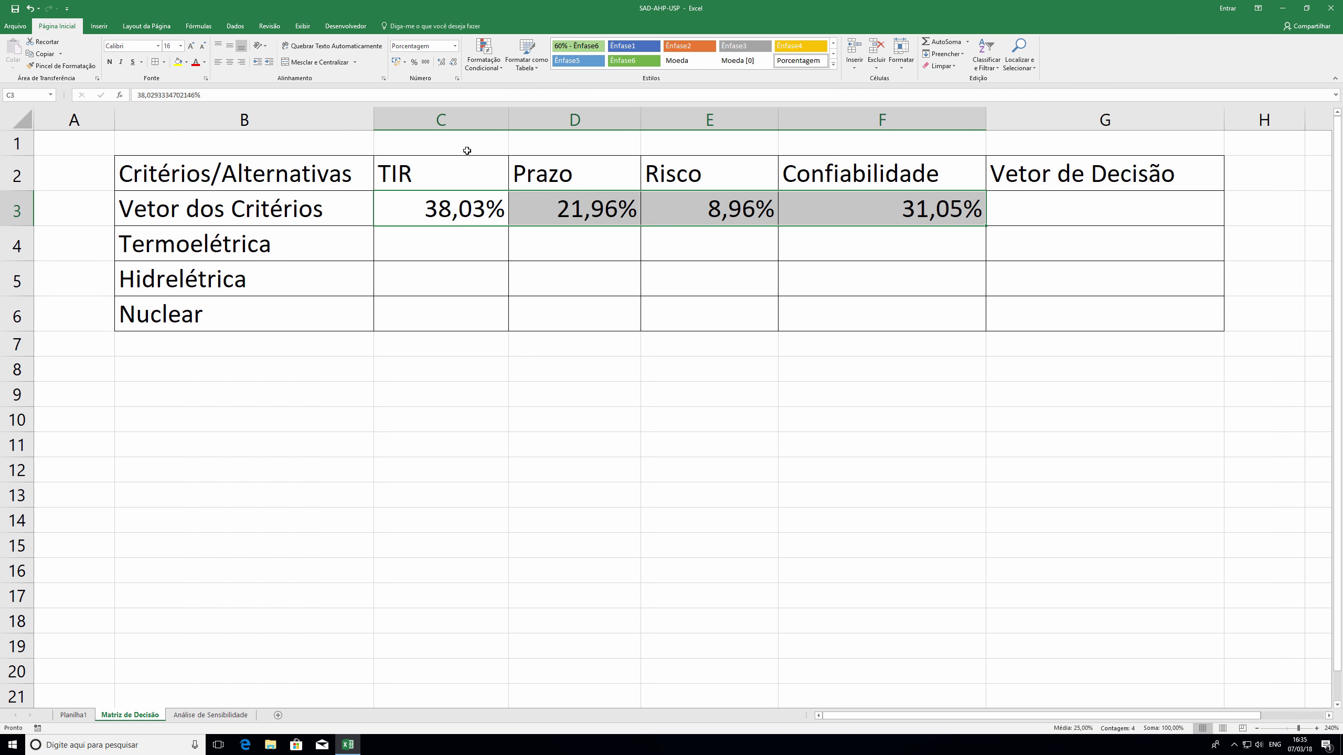
click(429, 418)
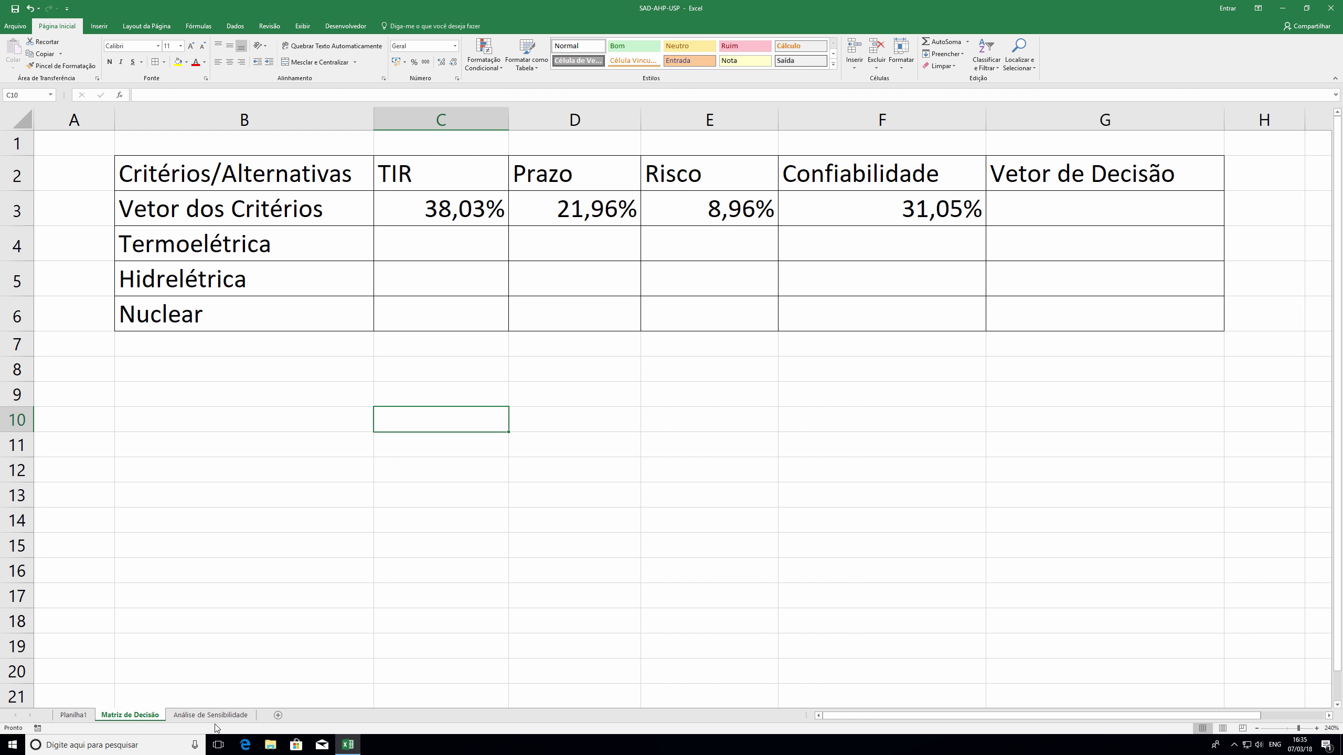
- On the Planilha1 sheet, center the contents of the TIR alternatives table in B10:D13
click(67, 719)
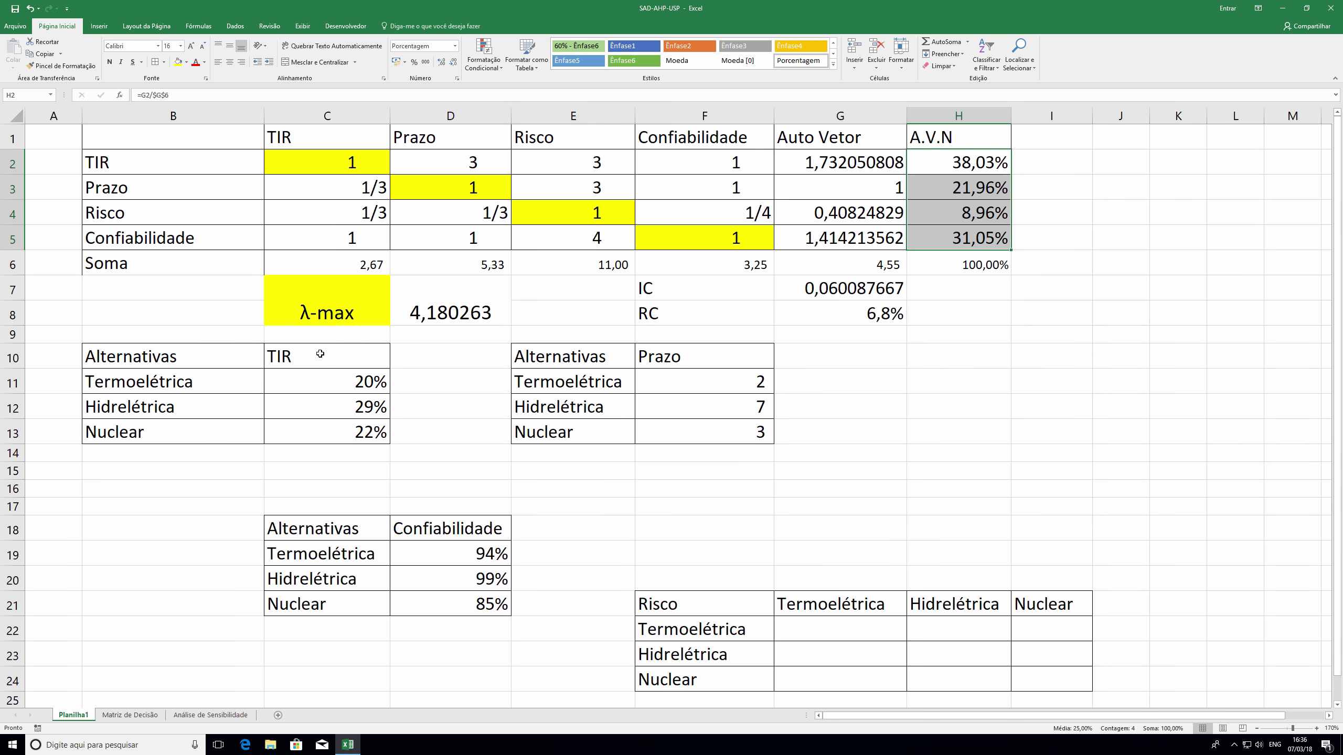
drag(199, 360, 411, 432)
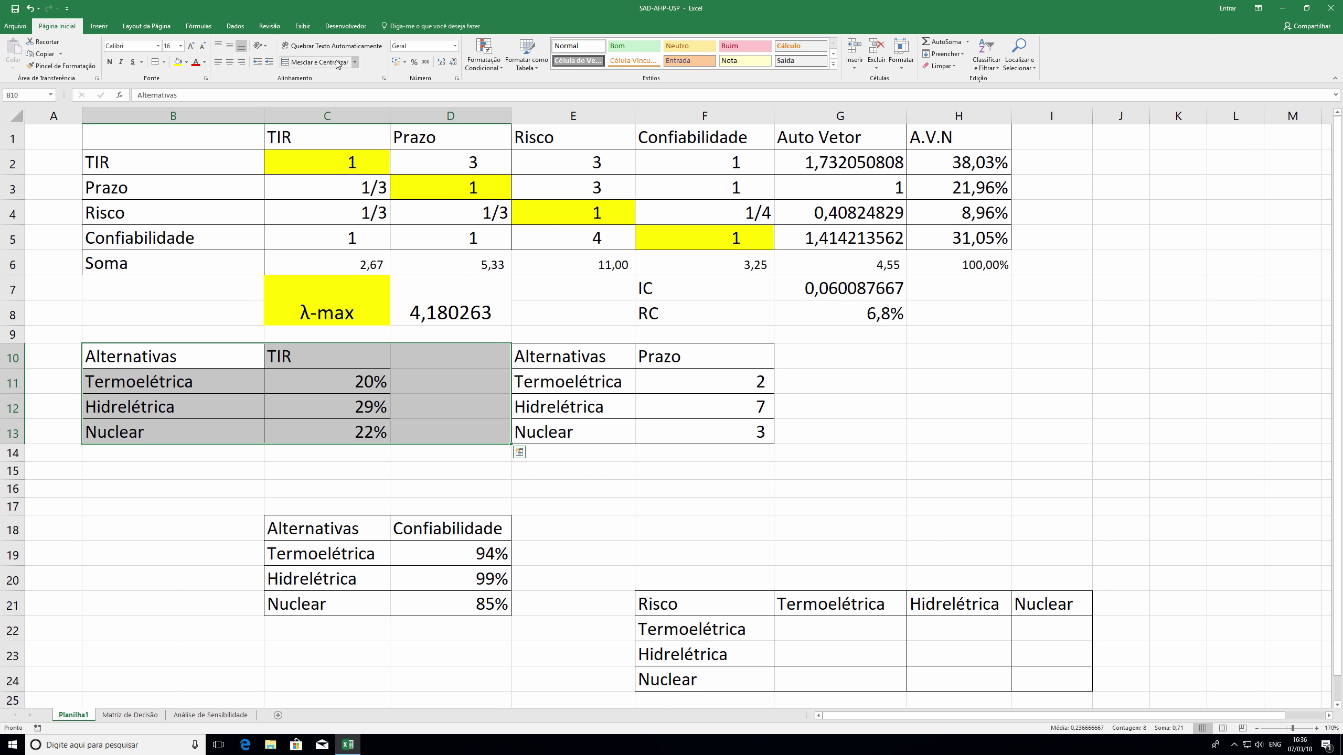
click(230, 62)
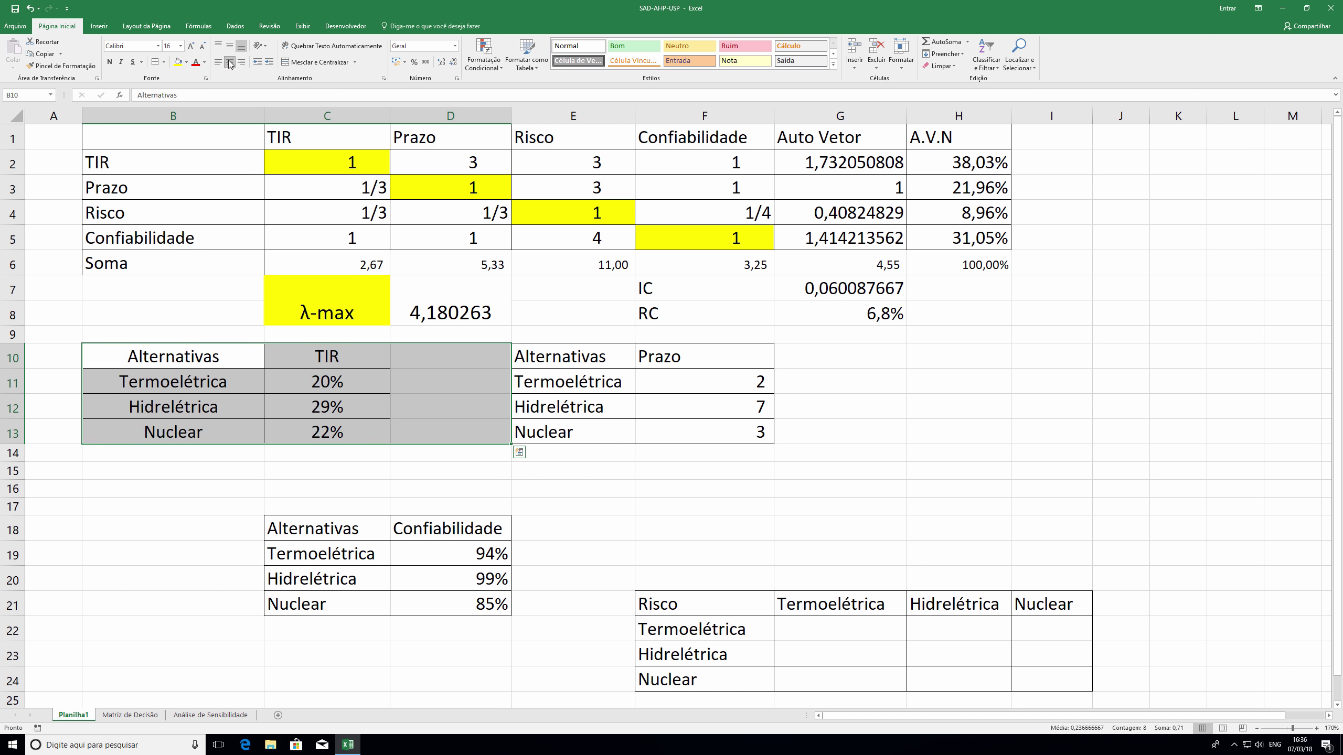
- Total the TIR values of the alternatives in C14 with =SOMA(C11:C13)
click(341, 453)
text(=som)
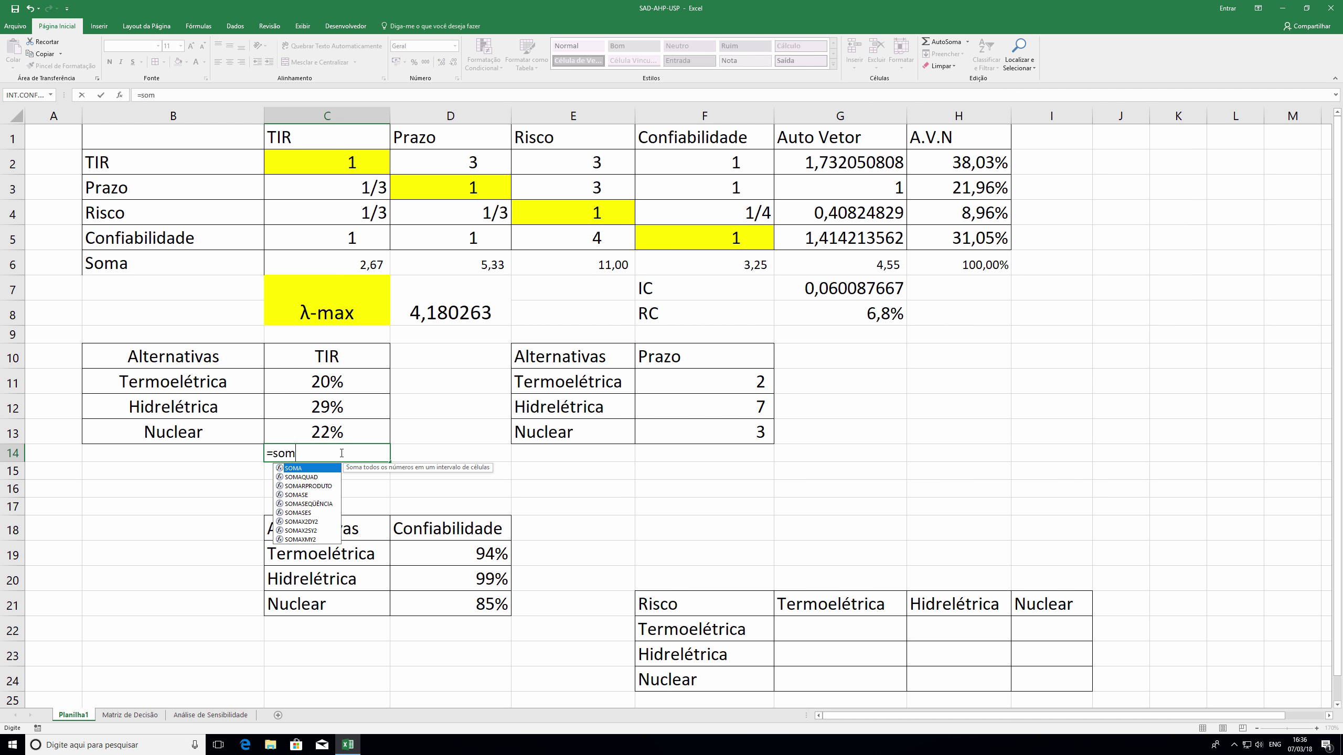
key(Tab)
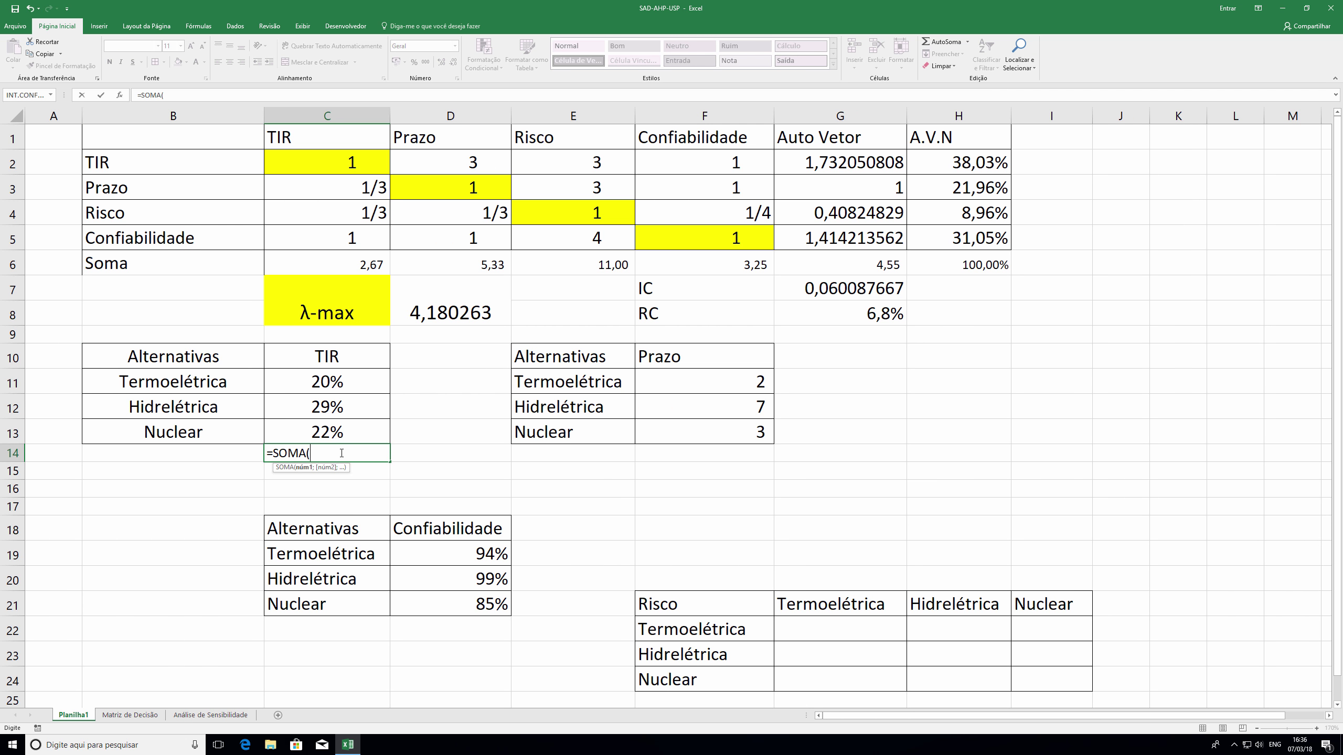
drag(337, 377, 339, 433)
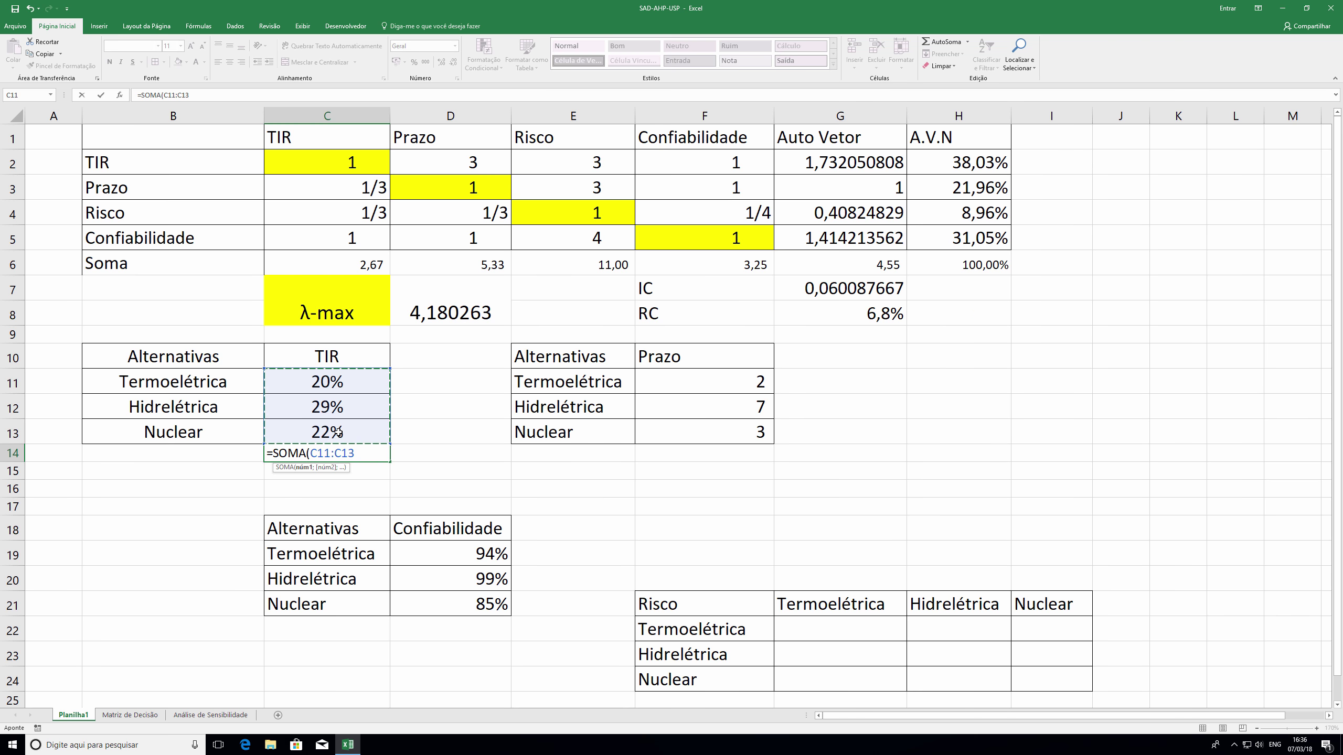
key(Return)
- Normalize Termoelétrica's TIR value in D11 with =C11/$C$14
key(Right)
key(Up)
key(Up)
key(Up)
key(Up)
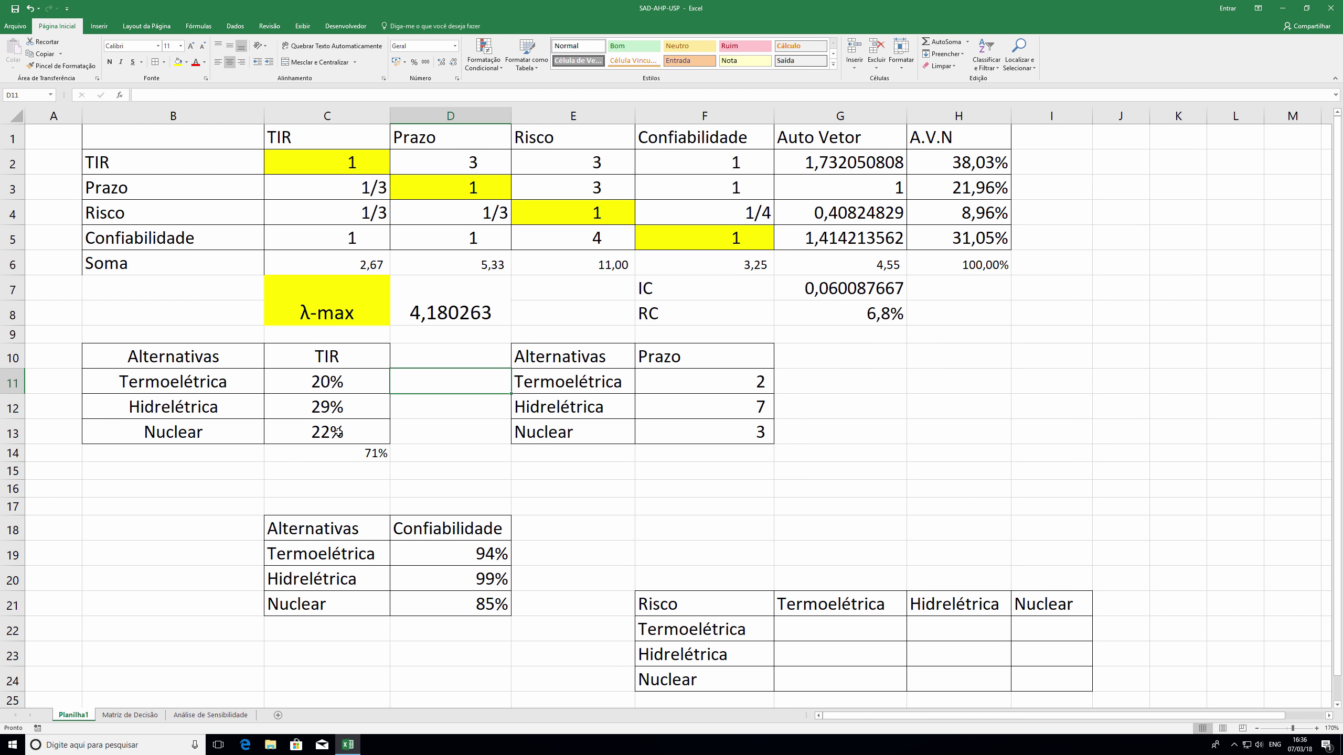
text(=)
click(314, 381)
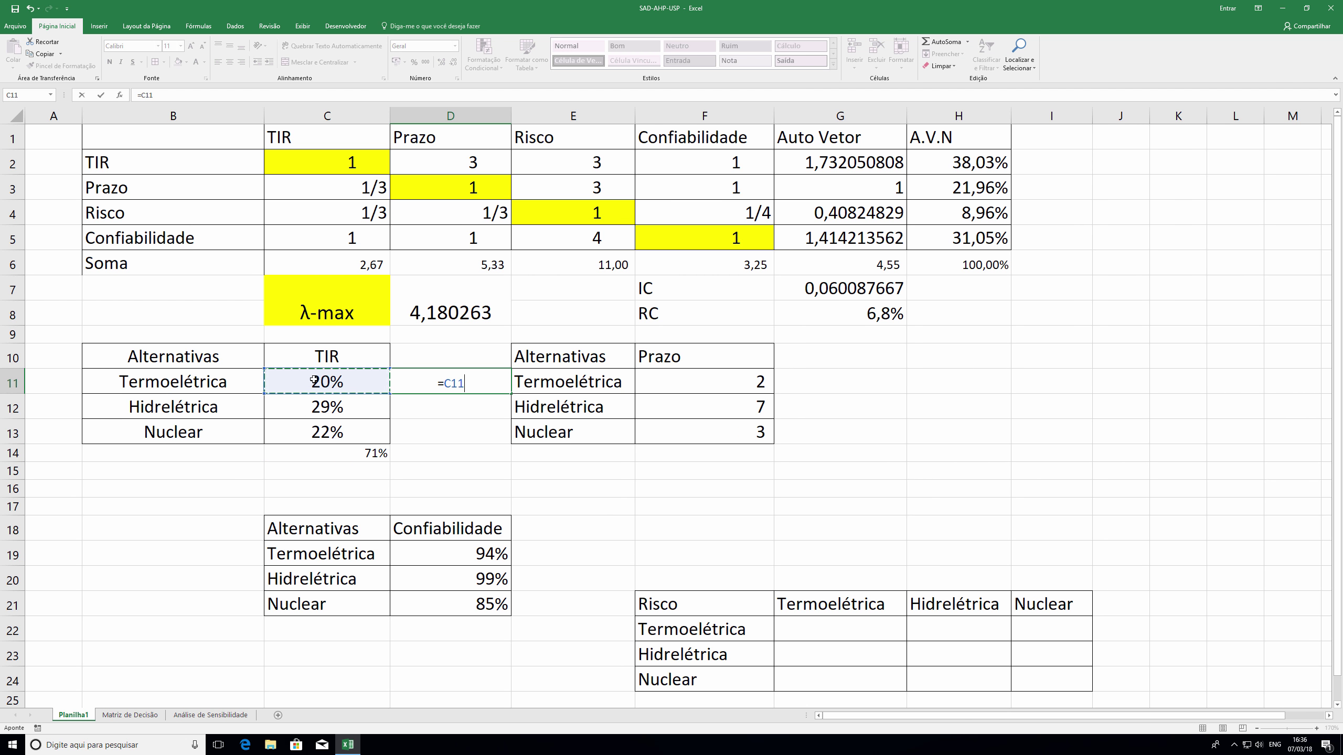
text(/)
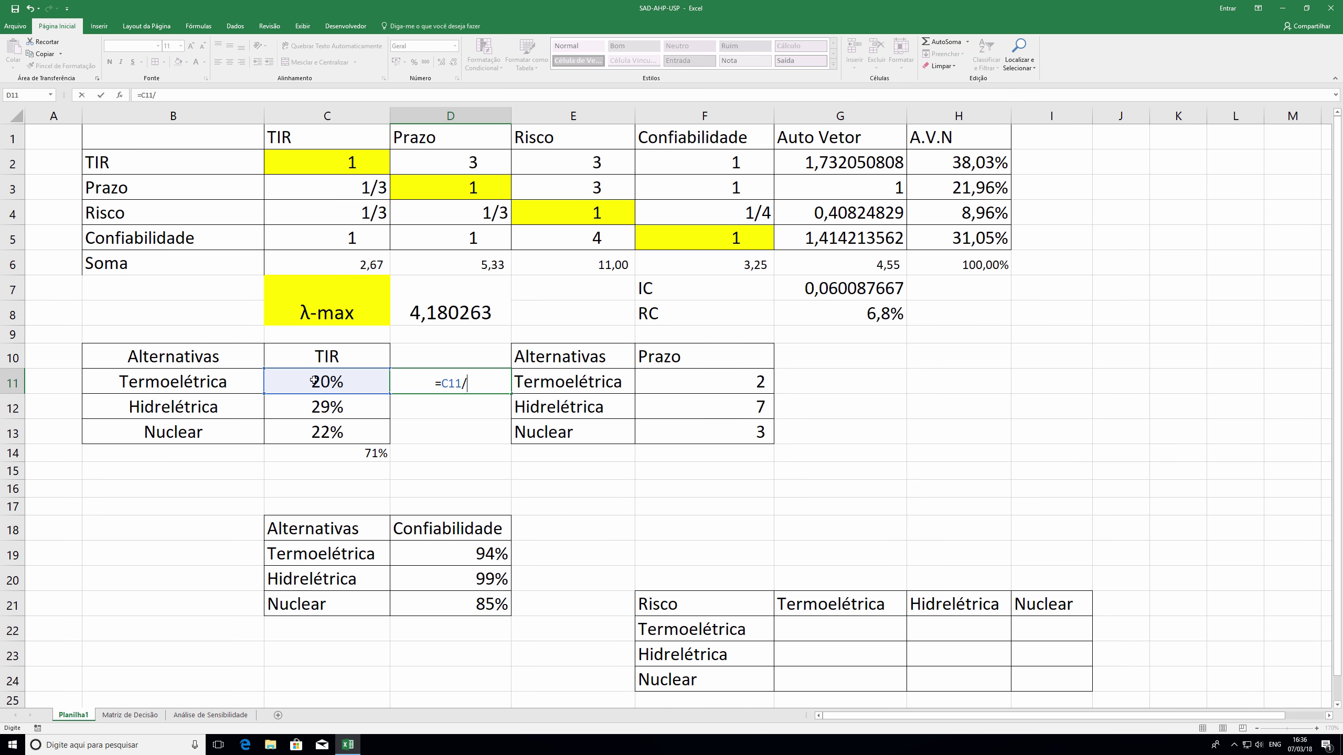
click(335, 447)
key(F4)
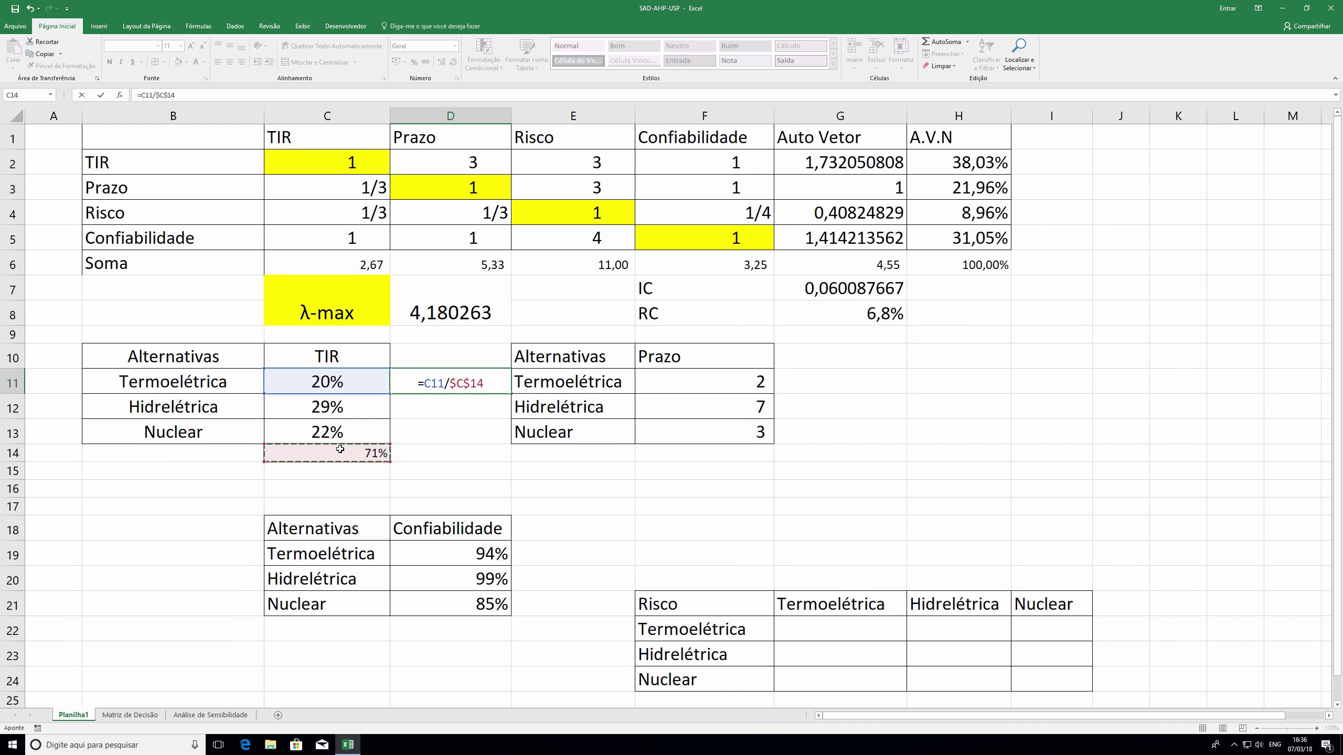
key(Return)
click(485, 385)
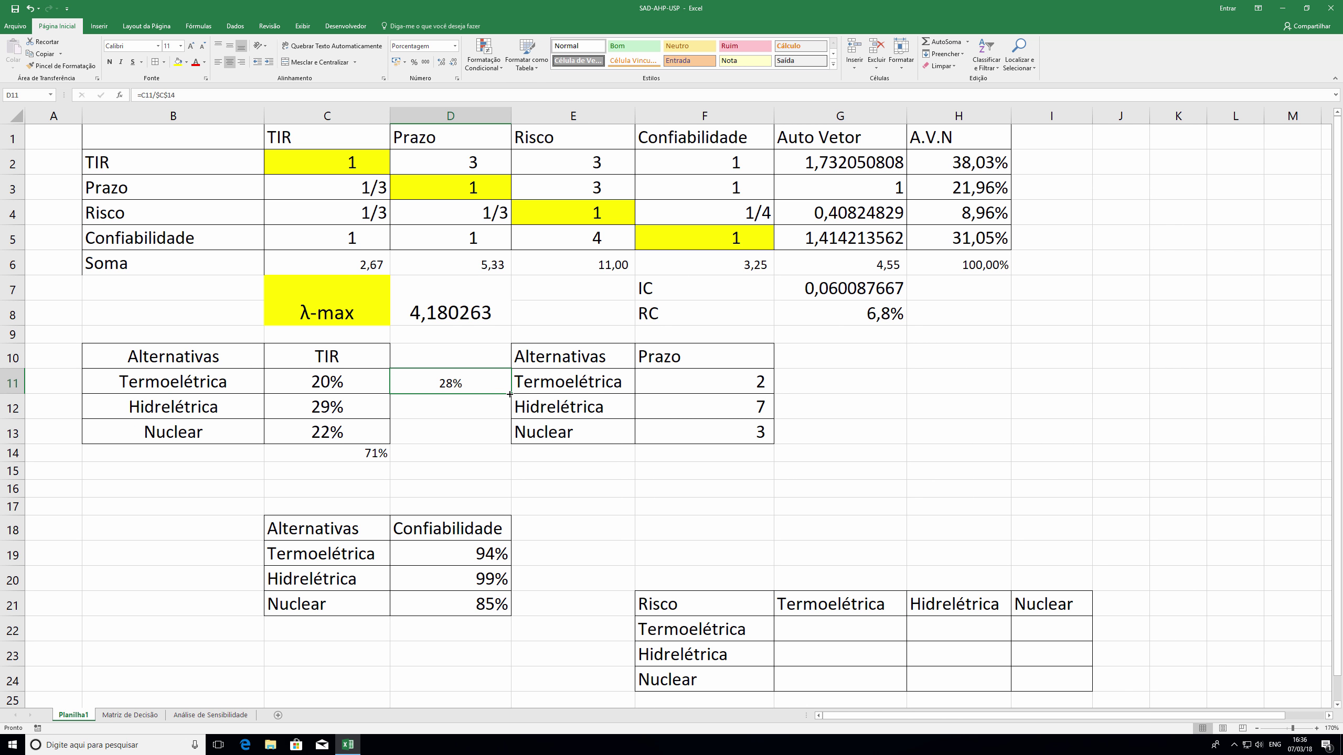
- Extend the TIR normalization to D13 and paste the results as values into C4:C6 of the Matriz de Decisão sheet
drag(511, 394, 488, 451)
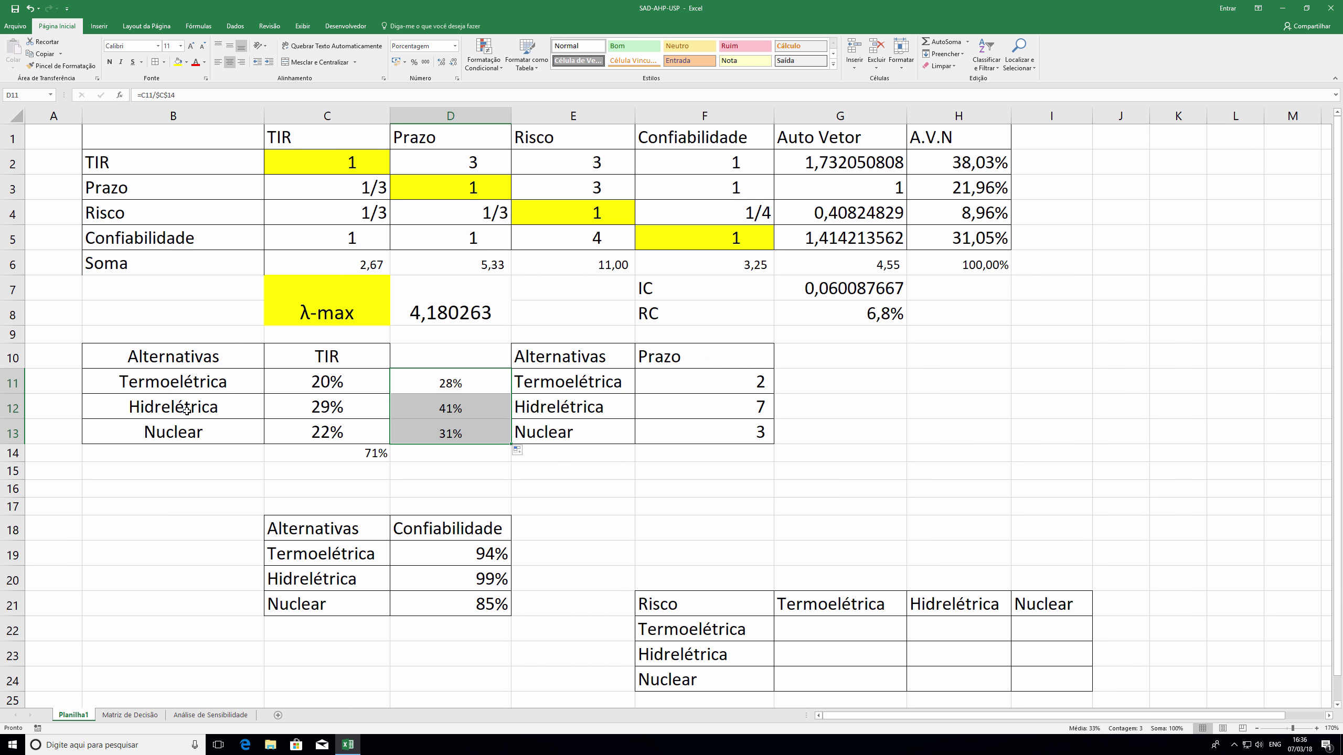
key(ctrl+c)
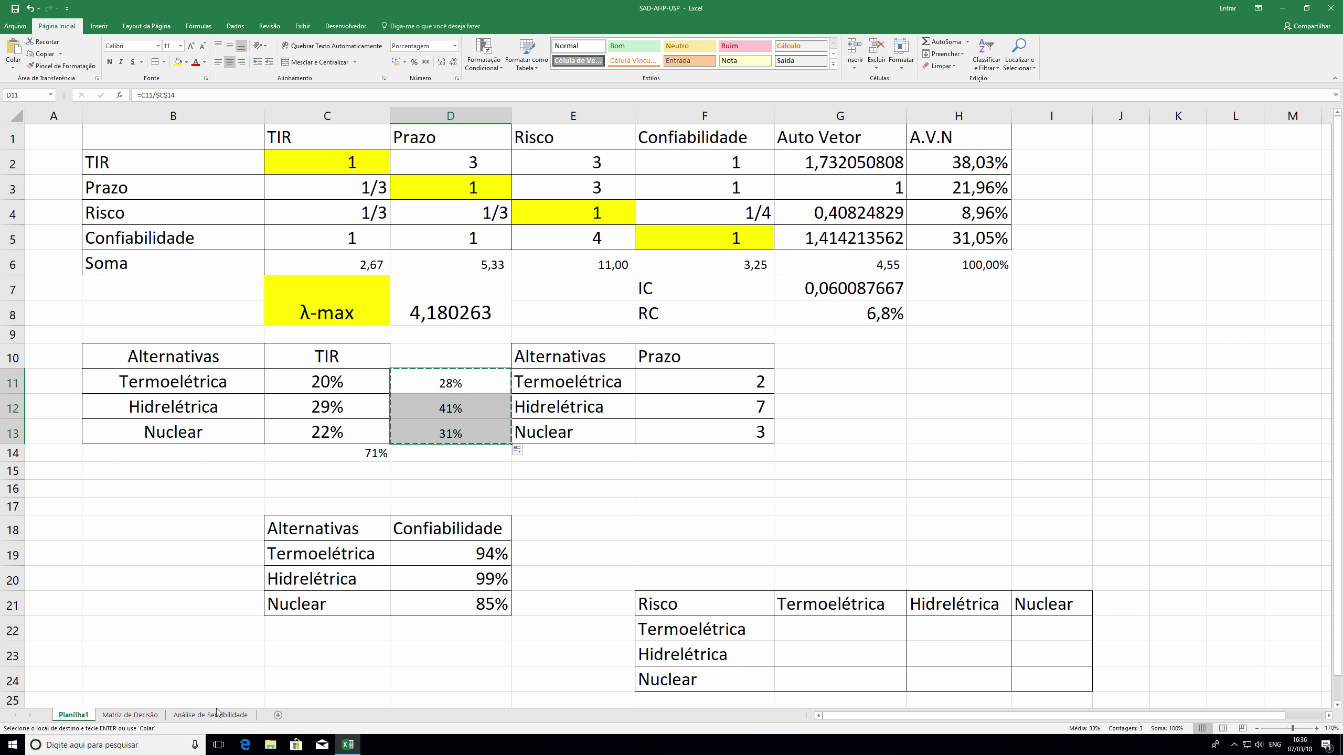
click(139, 715)
click(416, 241)
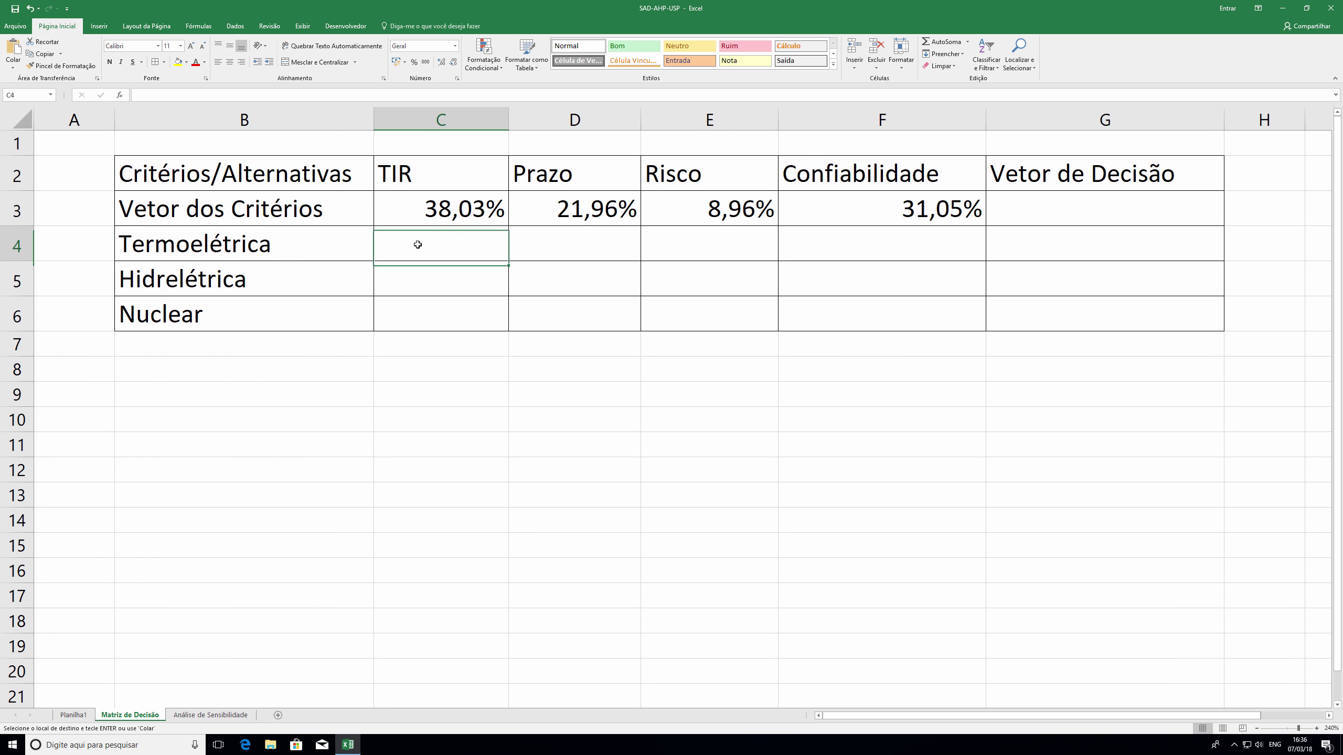
key(shift+Down)
key(shift+Down)
key(ctrl+v)
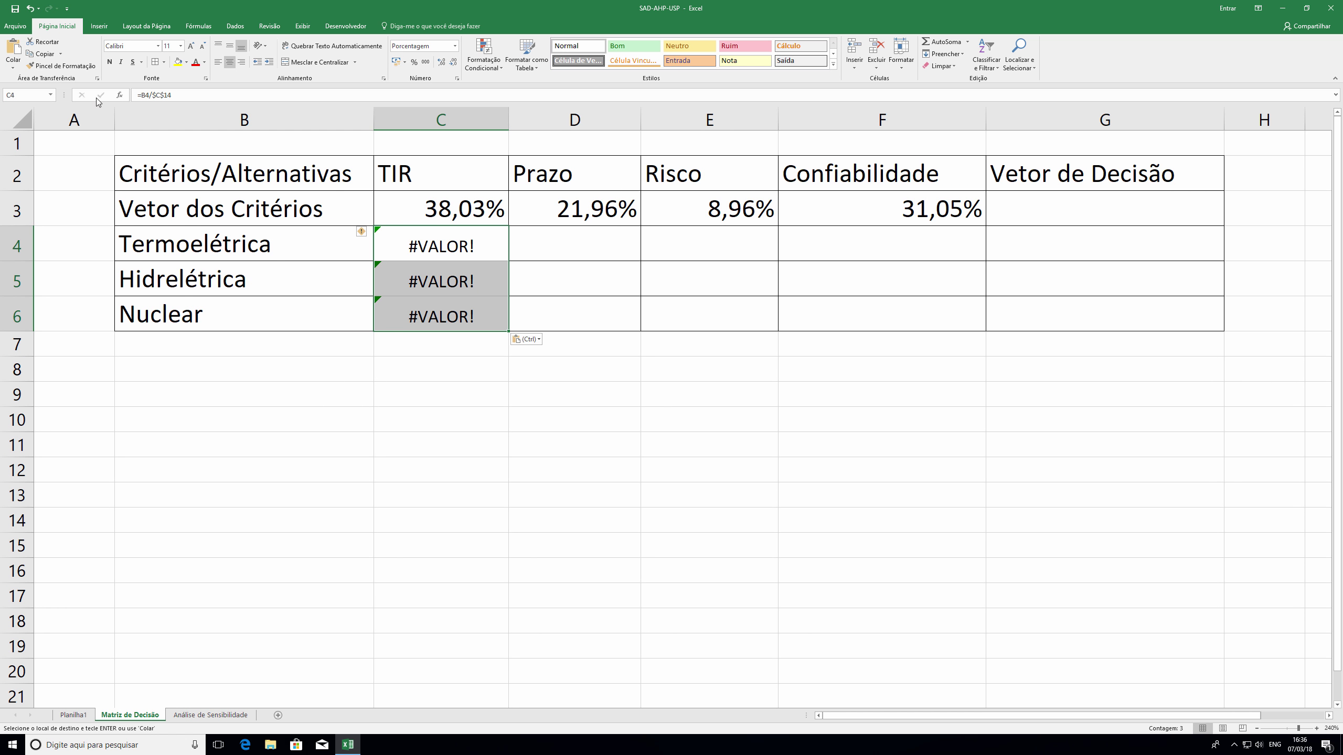
click(14, 67)
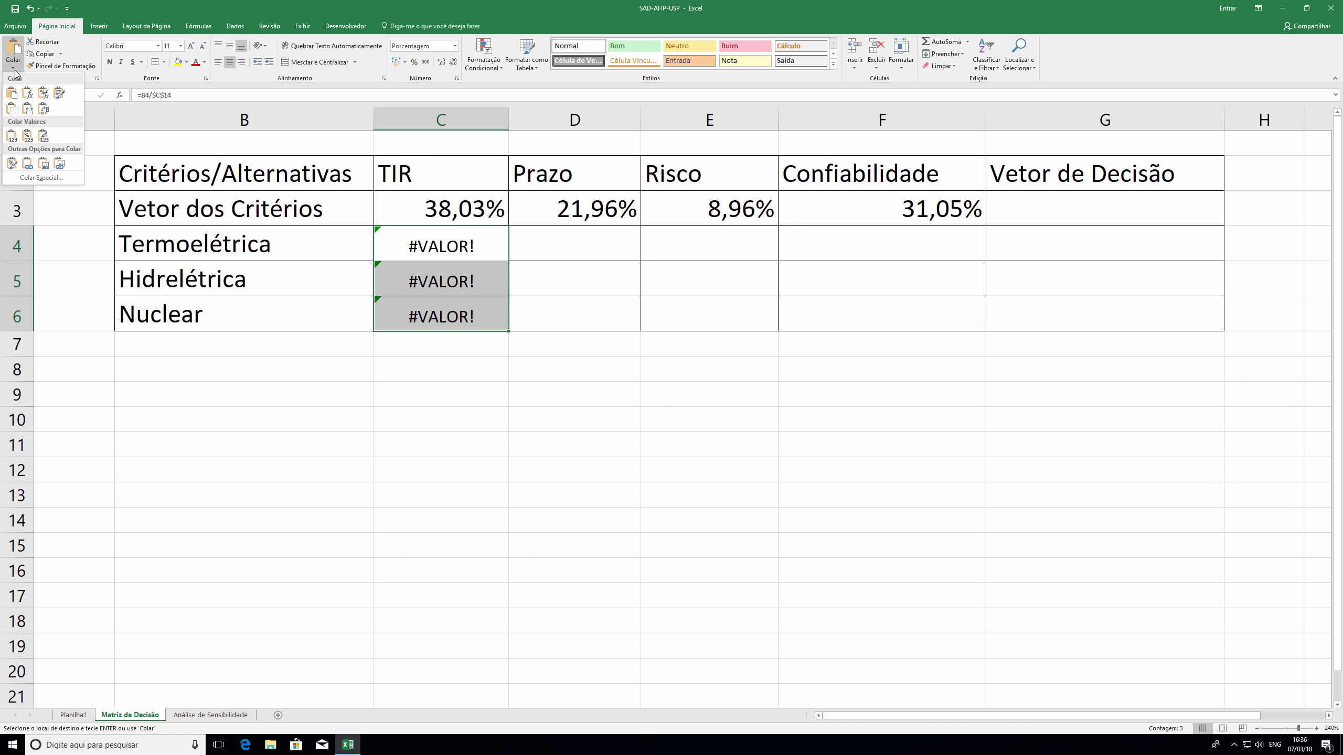
click(10, 136)
- Copy the formatting of the TIR criteria weight in C3 to the alternatives range C4:F6
click(448, 196)
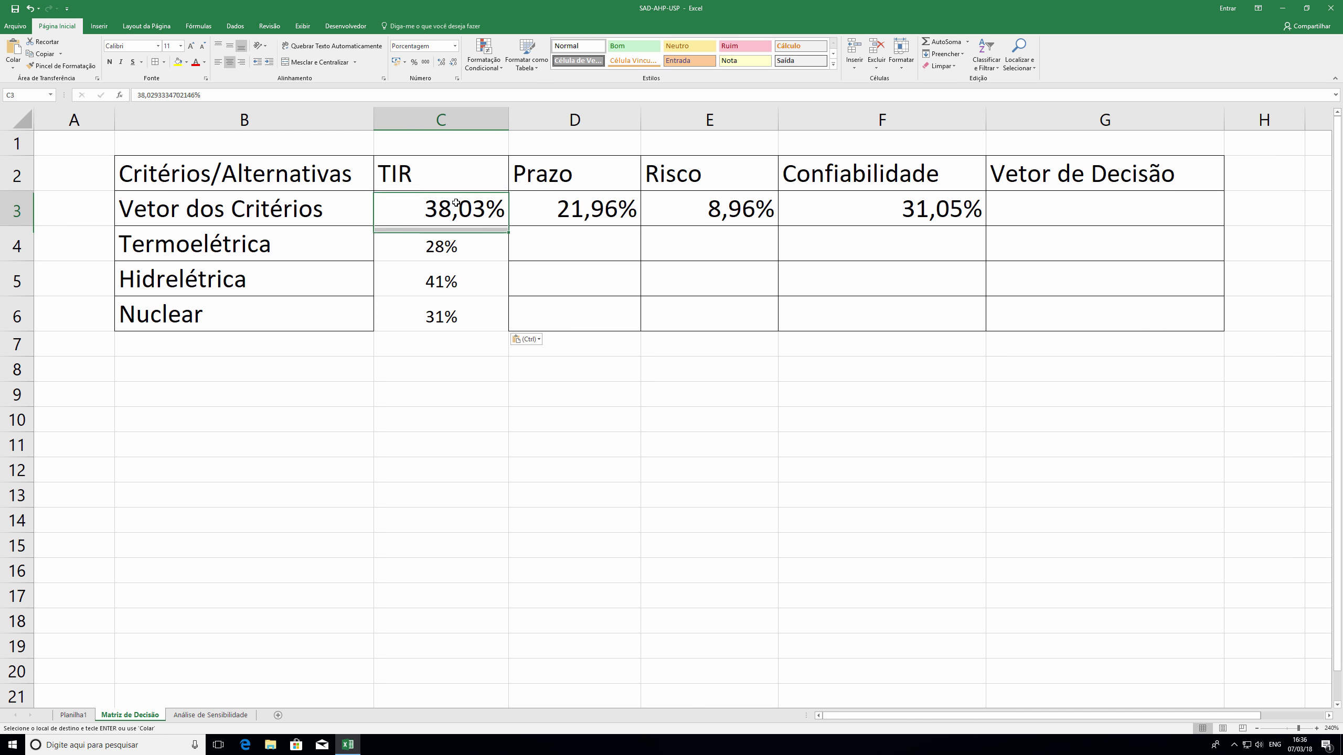
click(56, 65)
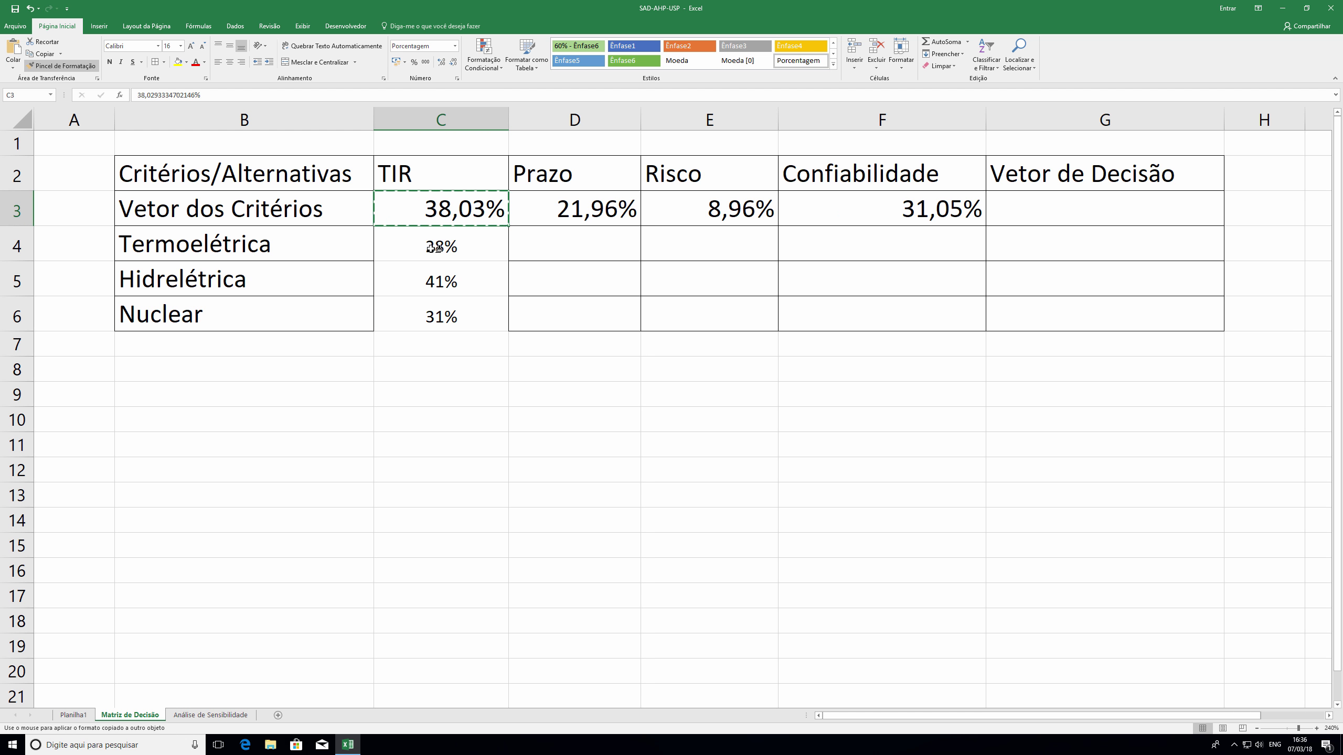
mouse_move(434, 248)
mouse_down()
mouse_move(989, 312)
mouse_move(925, 312)
mouse_up()
drag(922, 312, 922, 312)
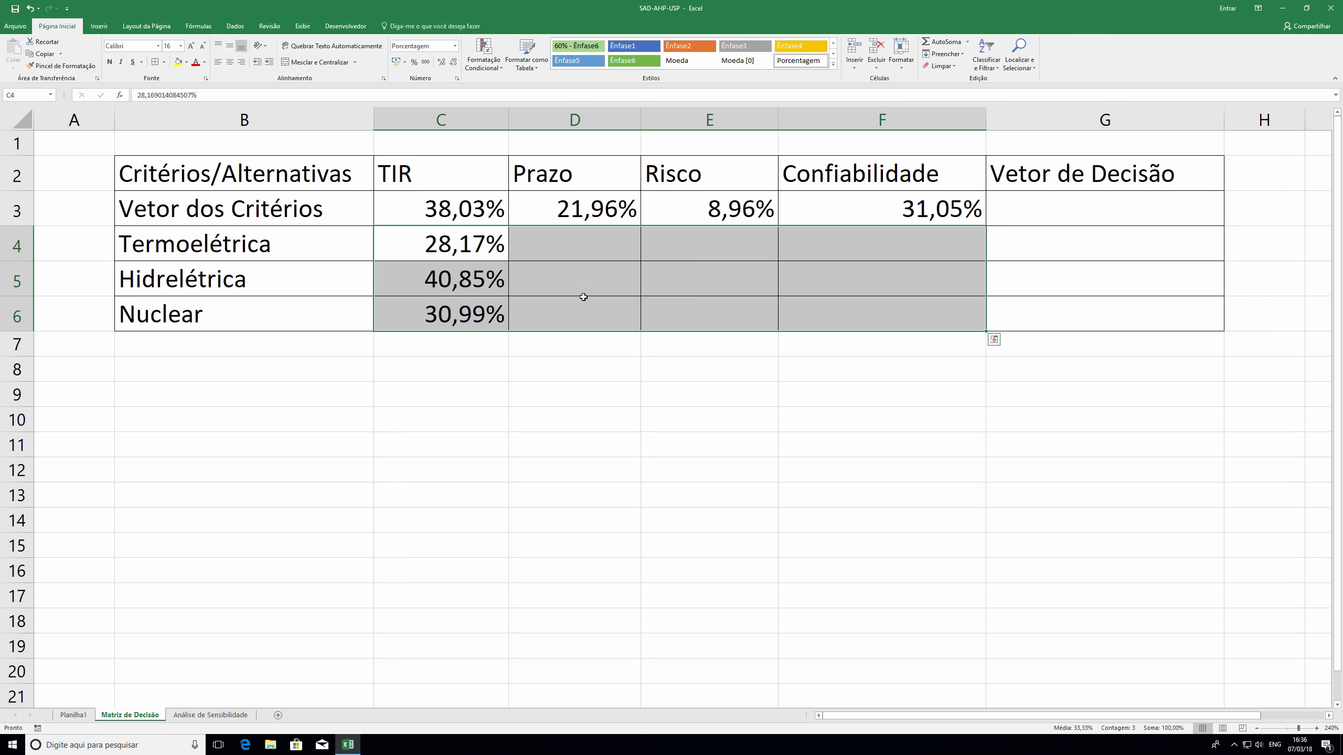
- On the Planilha1 sheet, add the header Harmonizar in G10 beside Prazo
click(576, 264)
click(585, 250)
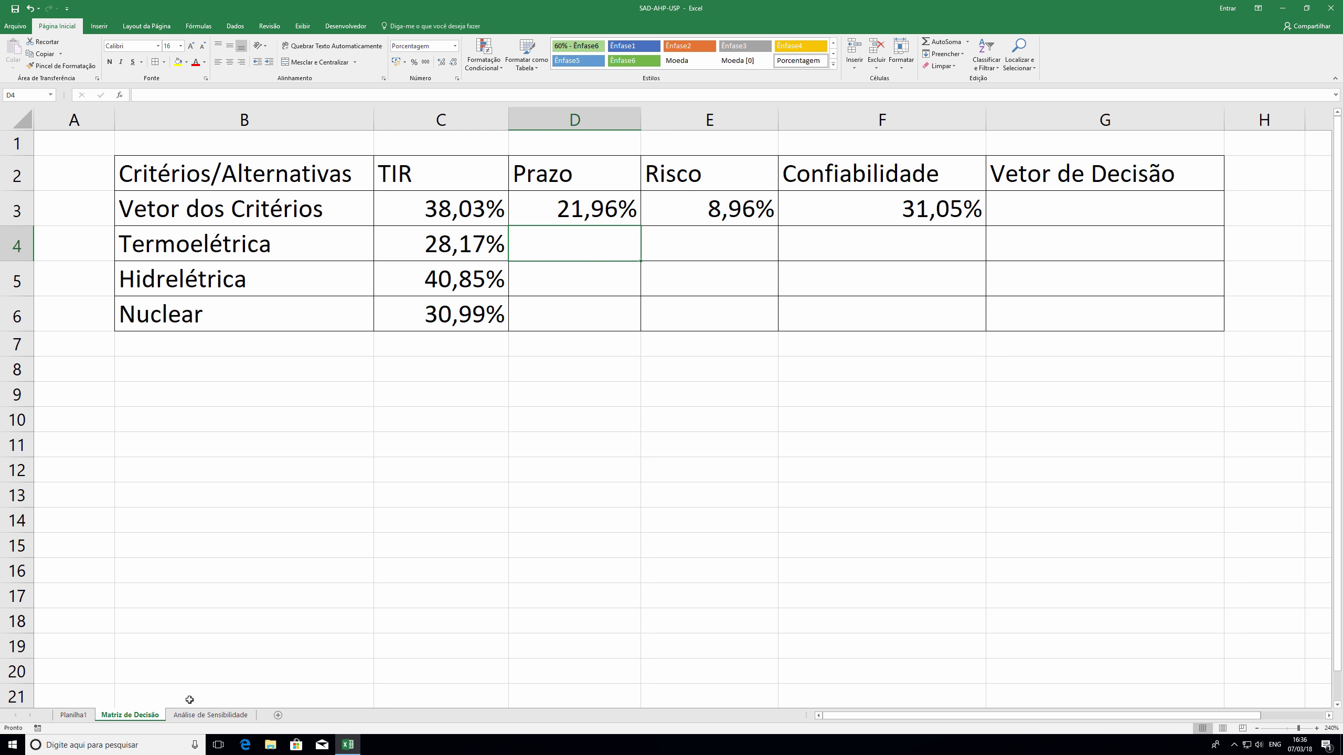
click(73, 714)
click(722, 475)
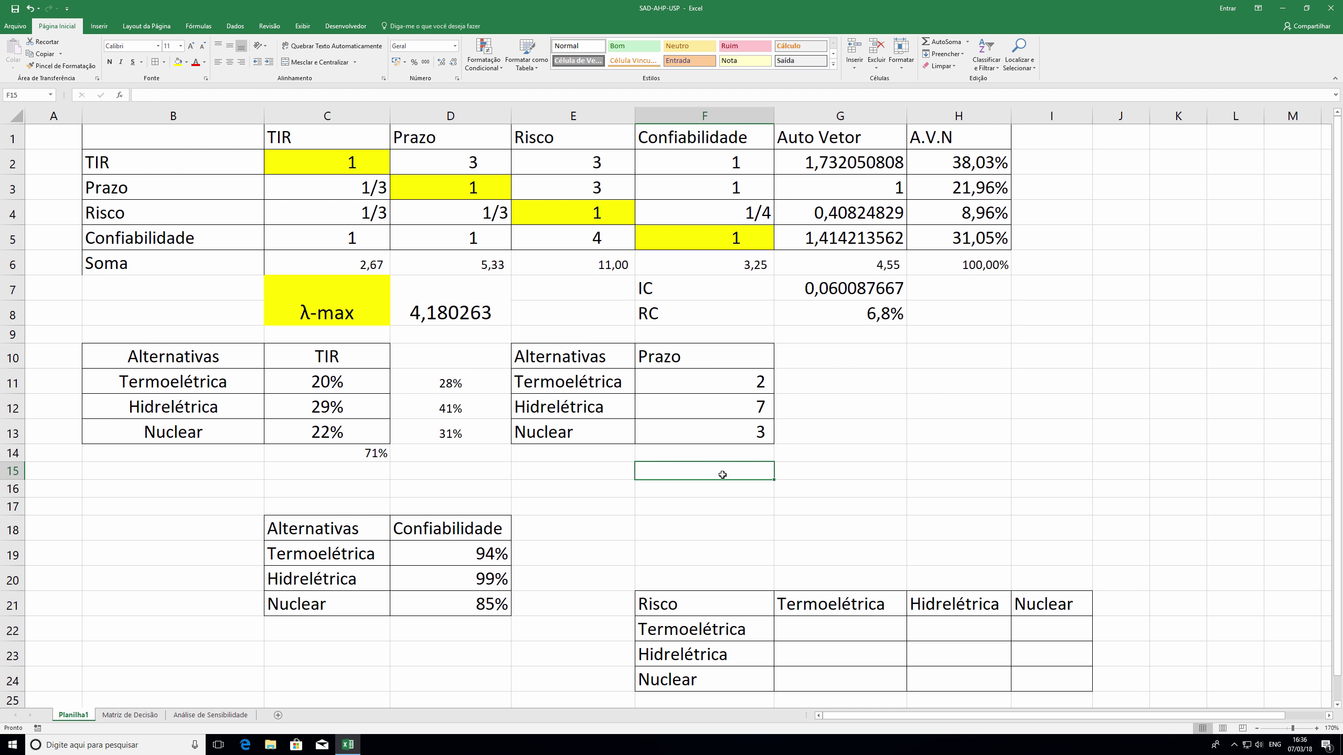
click(819, 352)
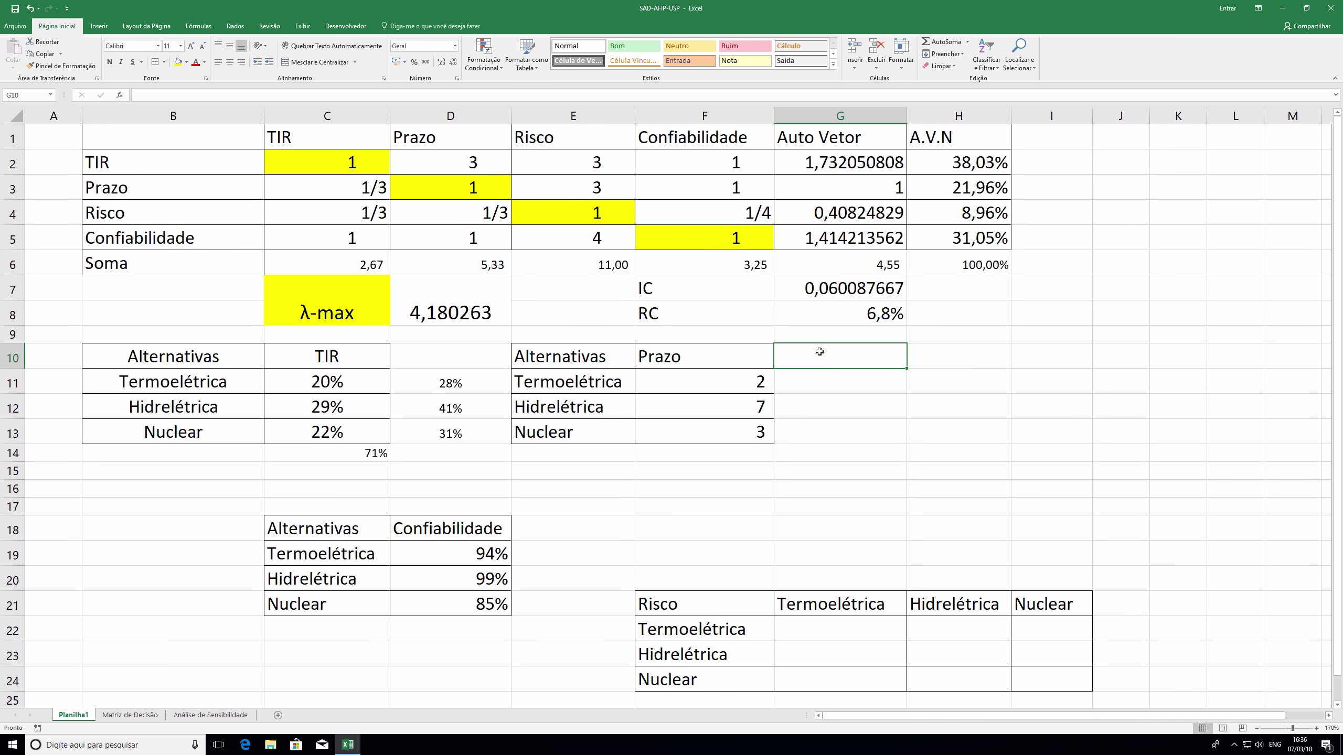
text(Harmonizar)
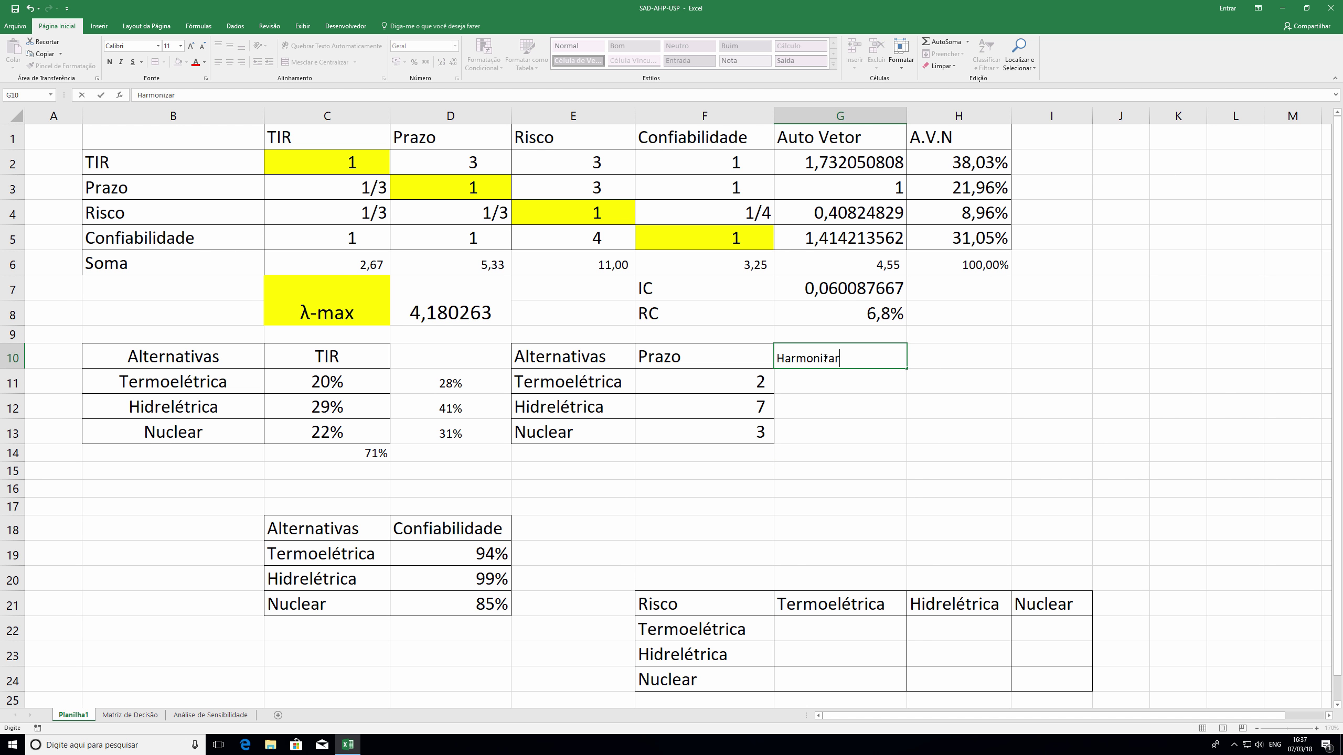
key(Return)
- Apply the Prazo header's formatting to G10:H13 and enter the header Normalizar in H10
click(710, 358)
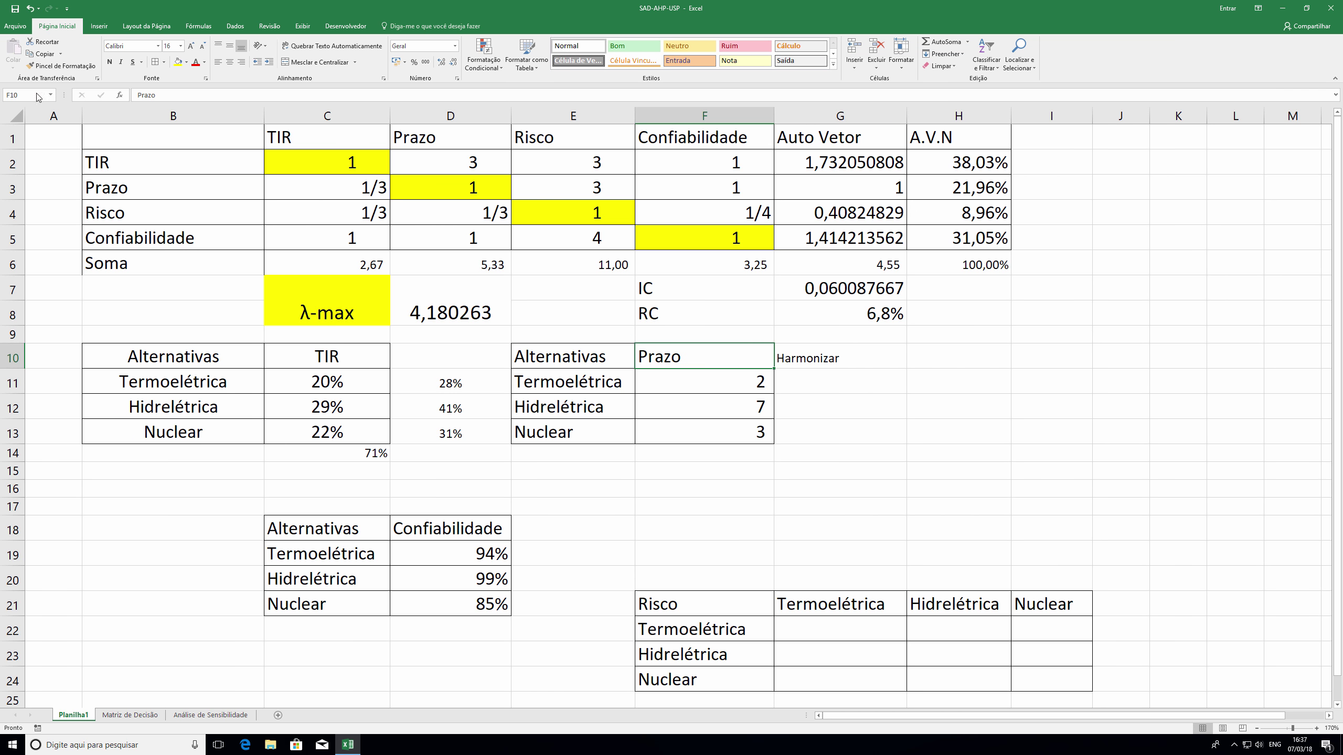
click(53, 66)
mouse_move(788, 359)
mouse_down()
mouse_move(891, 365)
mouse_move(939, 435)
mouse_up()
click(942, 359)
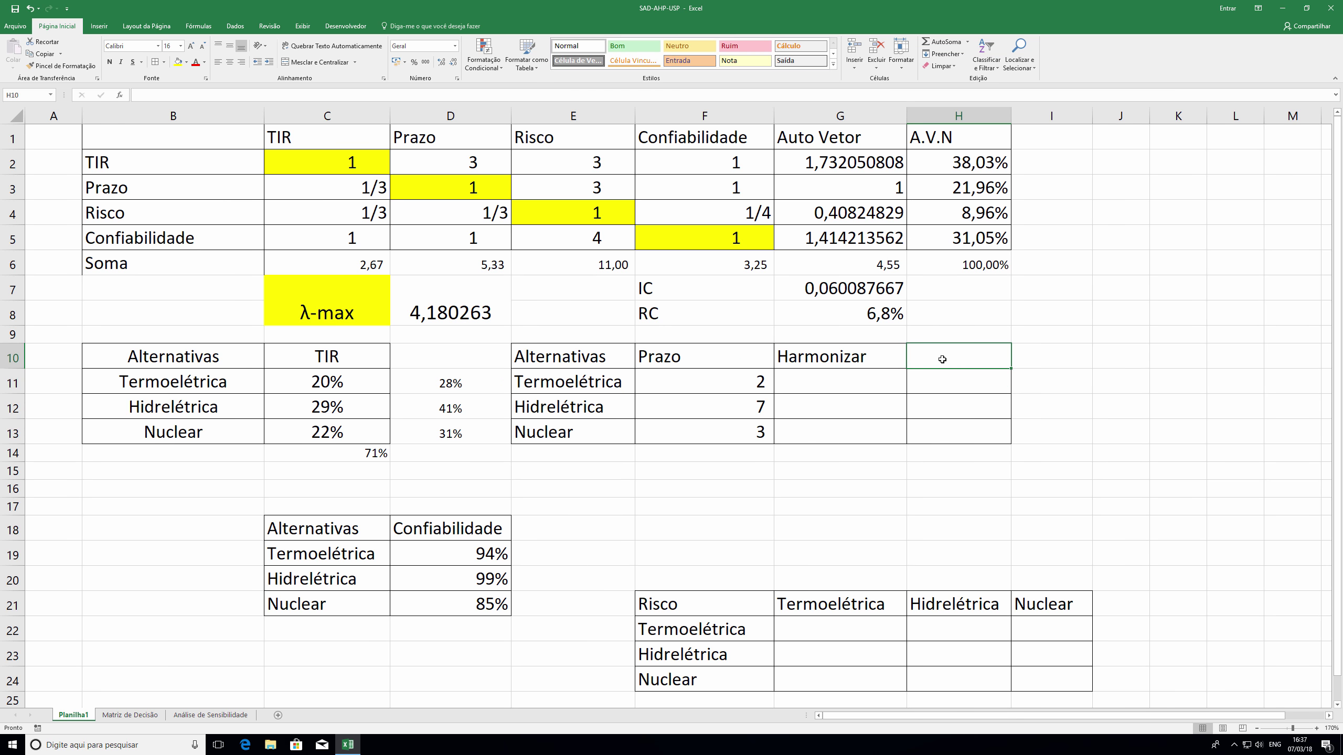
text(Normalizar)
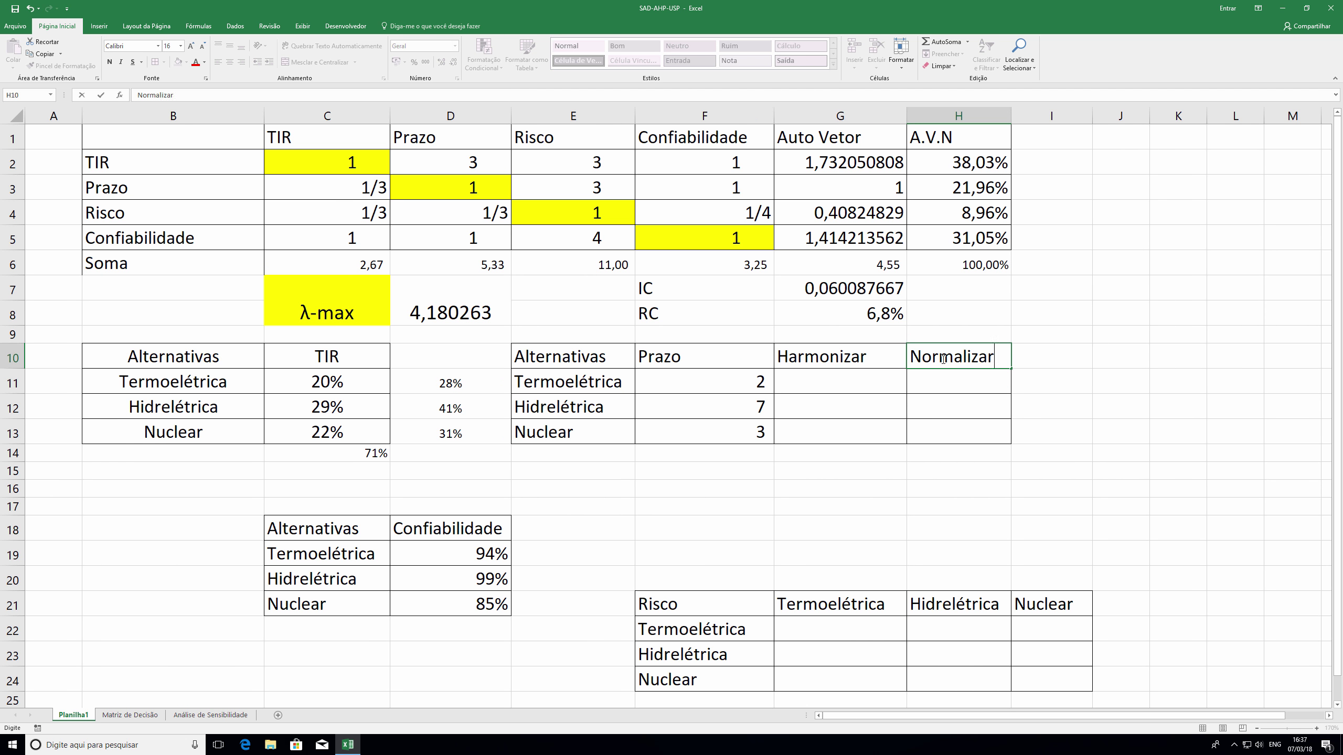
key(Return)
- Total the Prazo values of the alternatives in F14 with =SOMA(F11:F13)
click(749, 450)
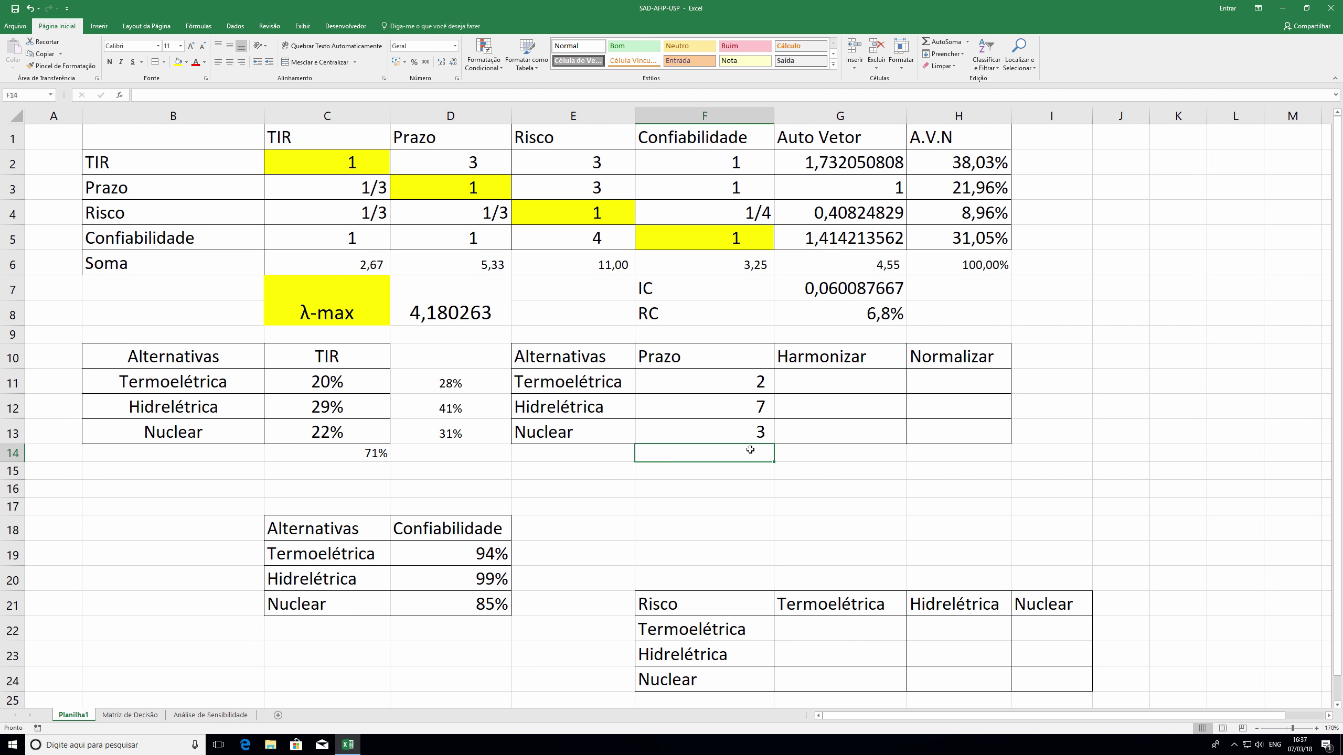
text(=SOMA()
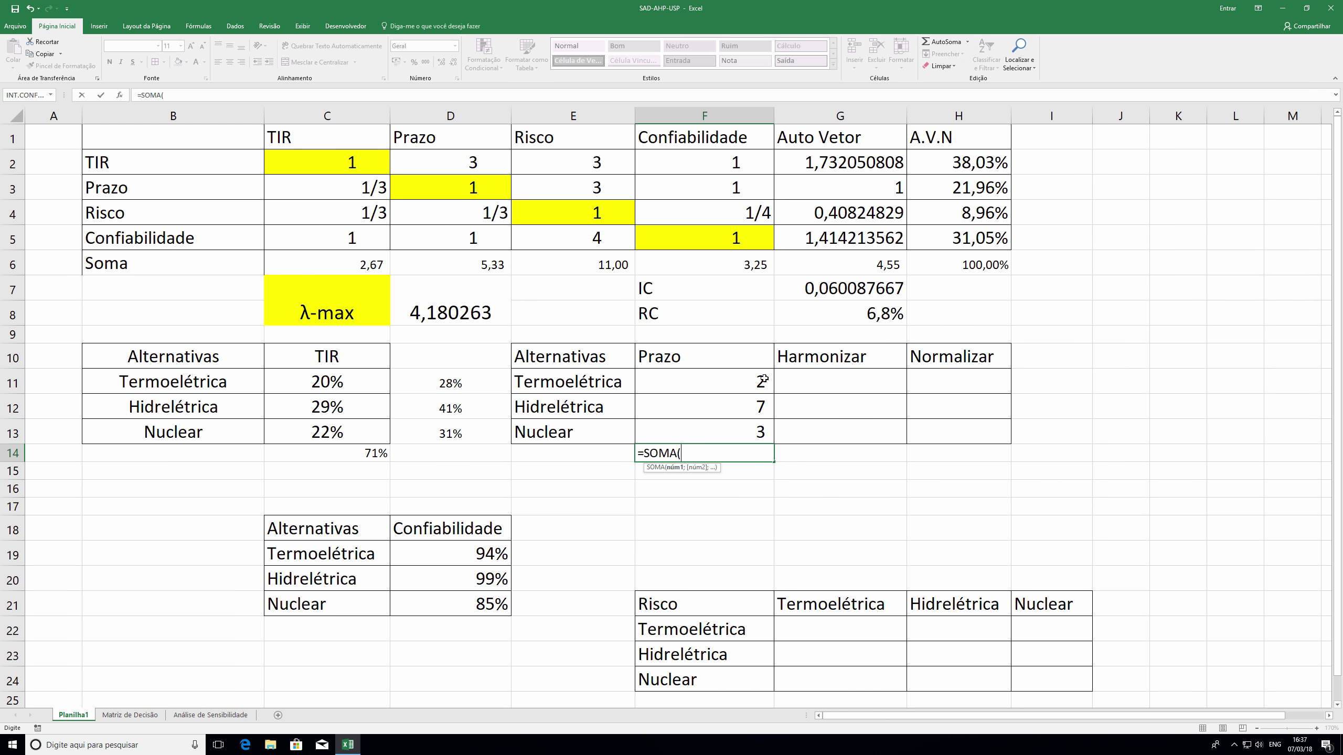
drag(752, 383, 751, 427)
key(Return)
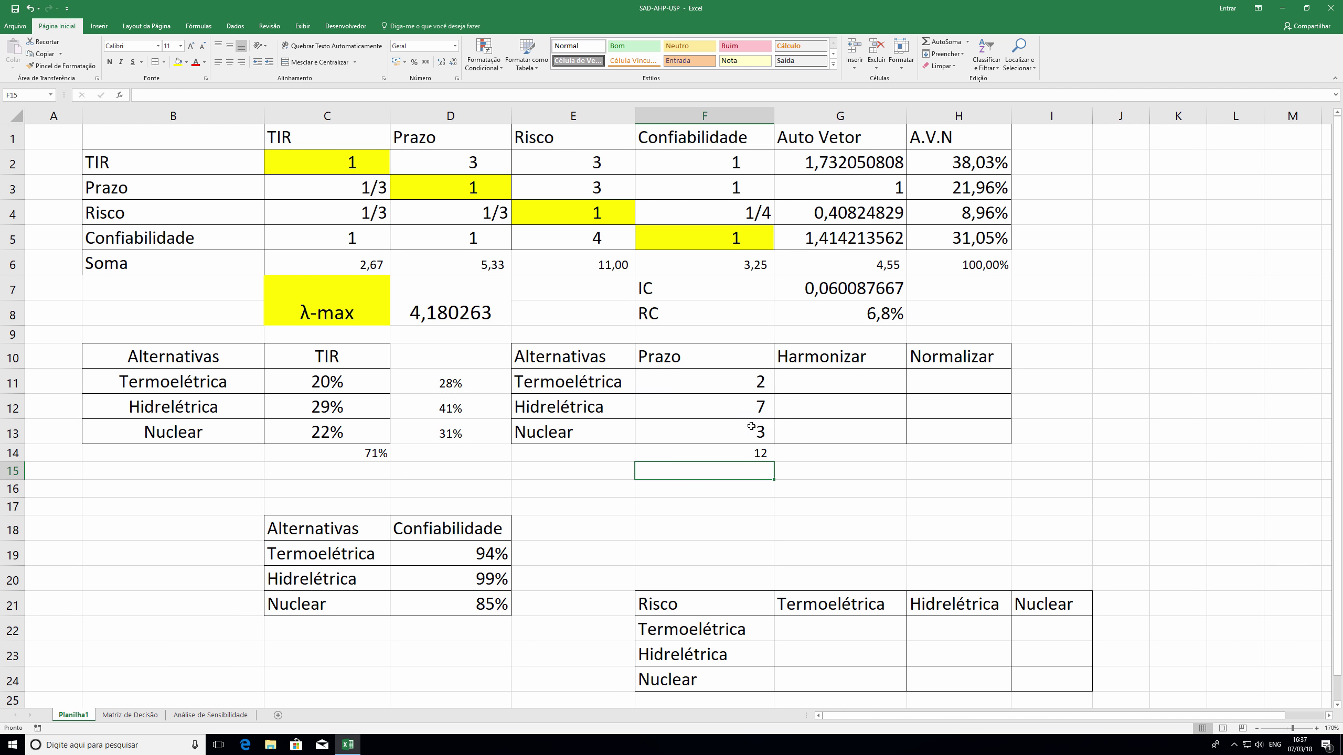
- Harmonize Termoelétrica's Prazo value in G11 with =$F$14/F11
click(827, 379)
text(=)
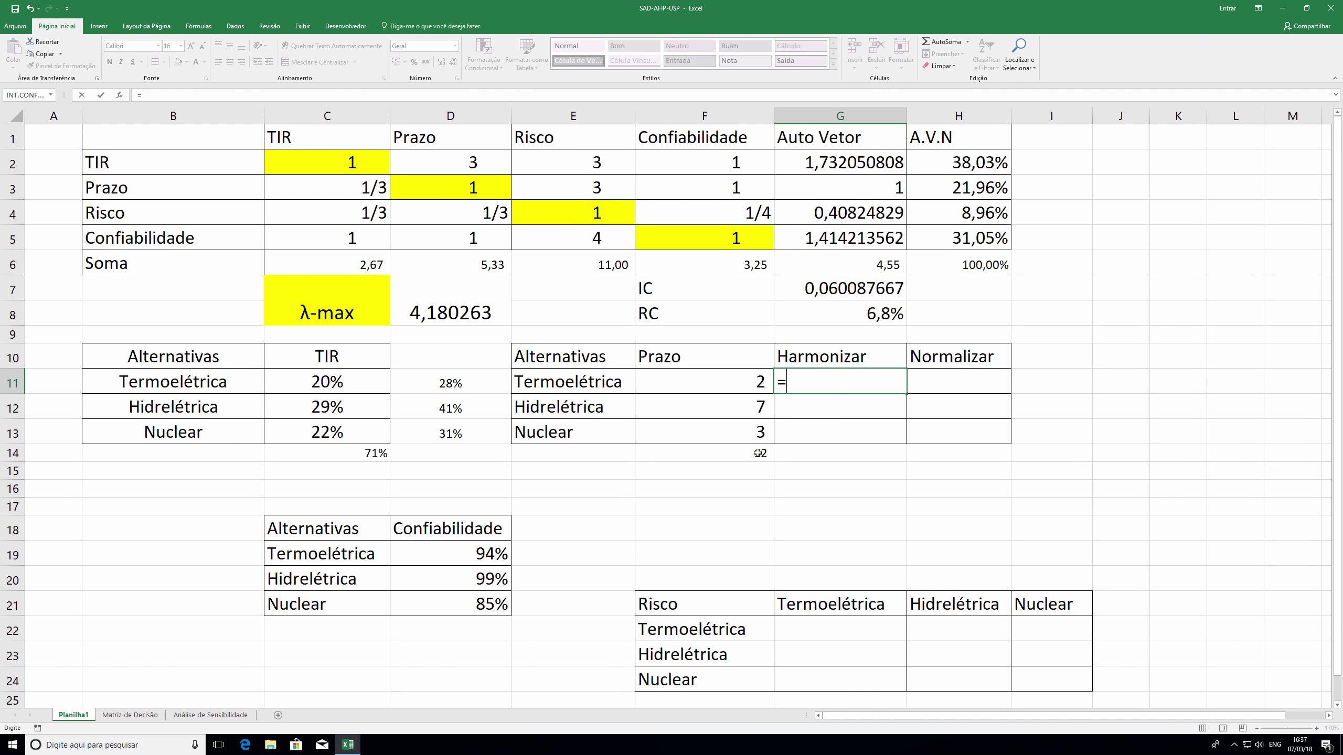
click(755, 454)
key(F4)
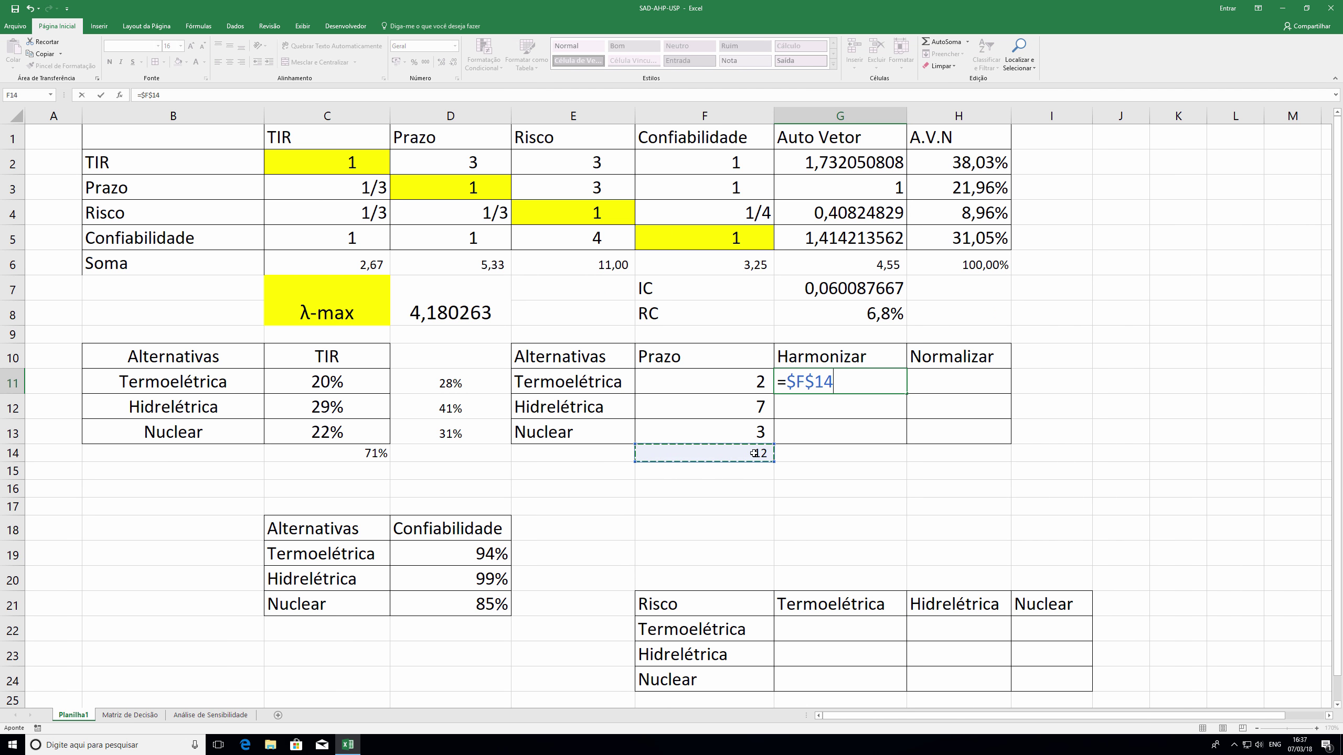
text(/)
click(729, 382)
key(Return)
- Extend the Harmonizar formula down to G13 and copy the Prazo total formula across to G14
click(900, 380)
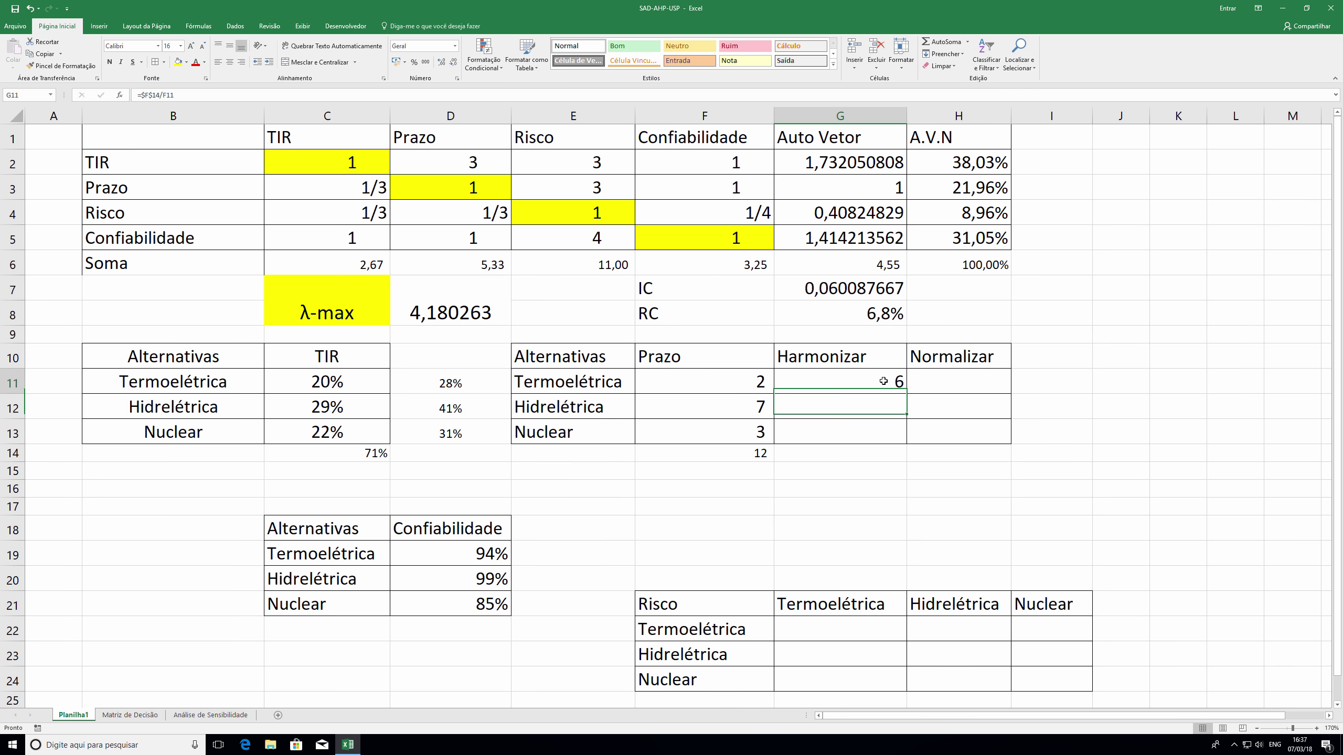
drag(906, 392, 905, 442)
click(766, 455)
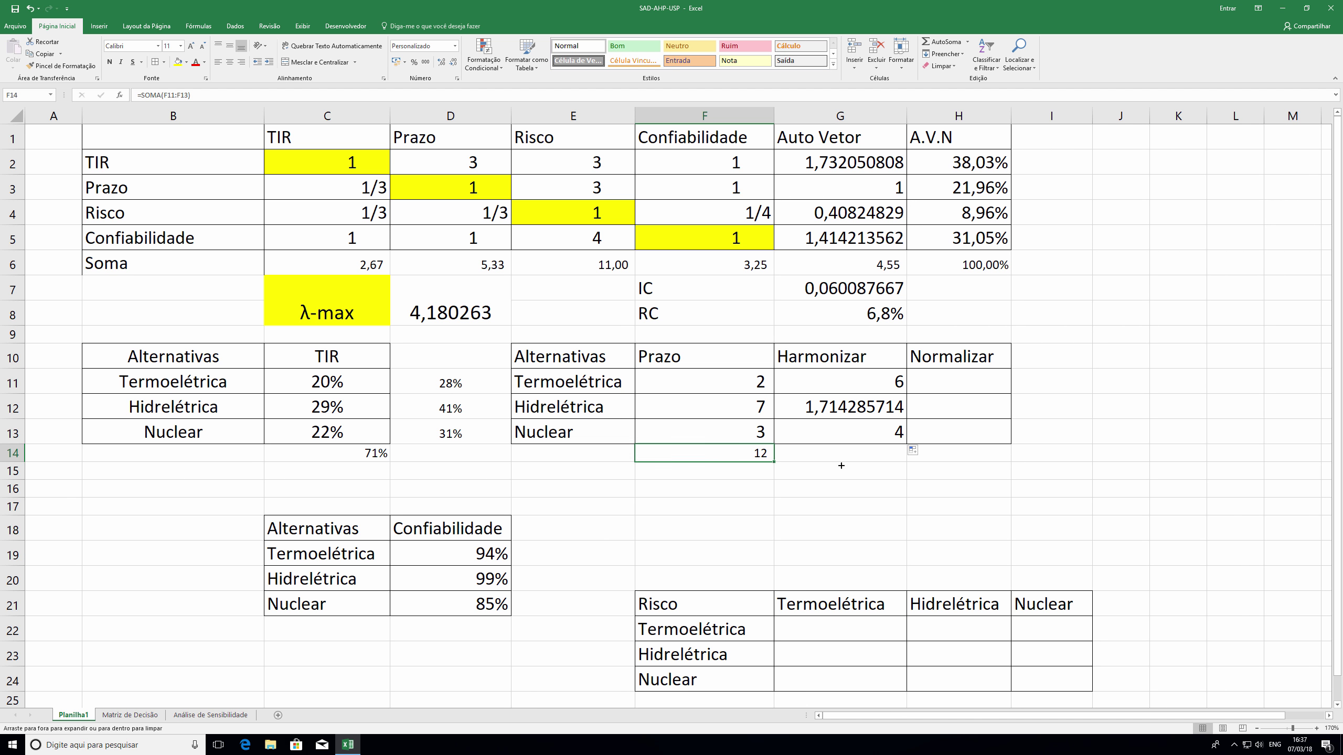
drag(773, 461, 894, 455)
click(938, 377)
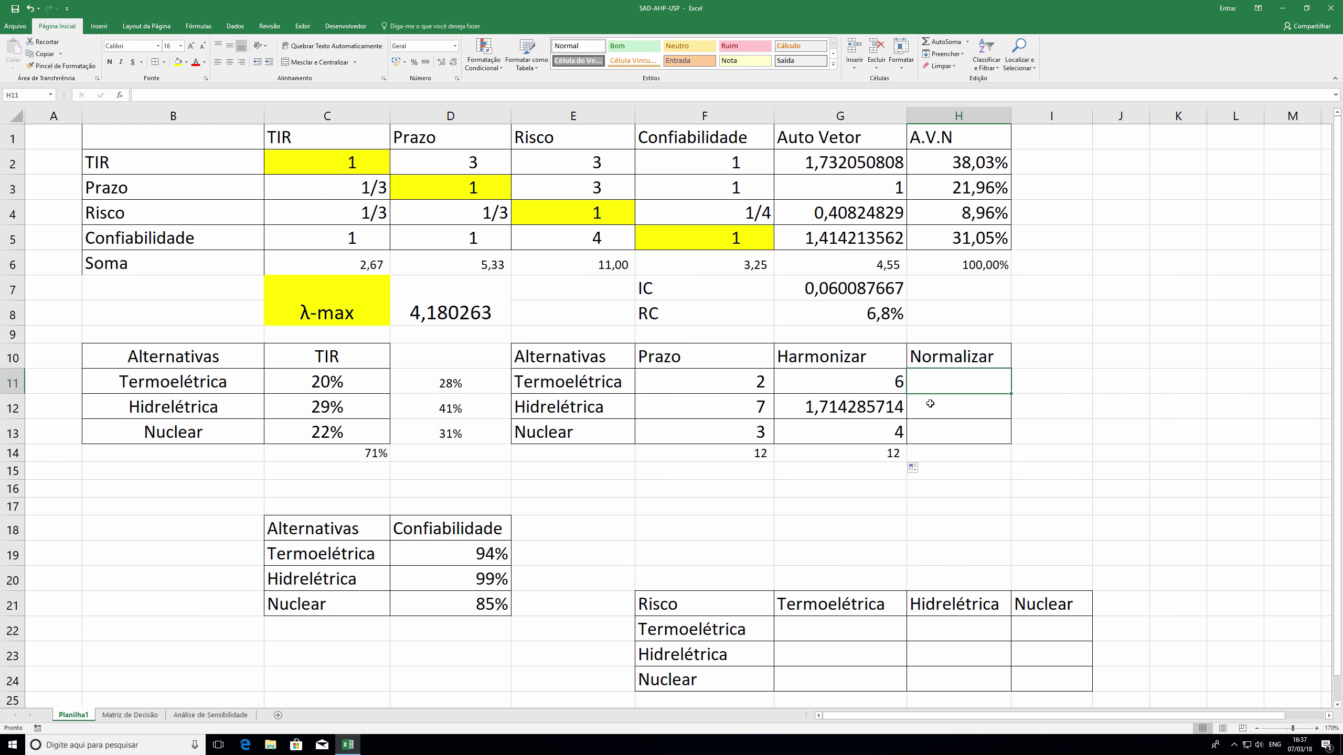
text(=)
click(875, 381)
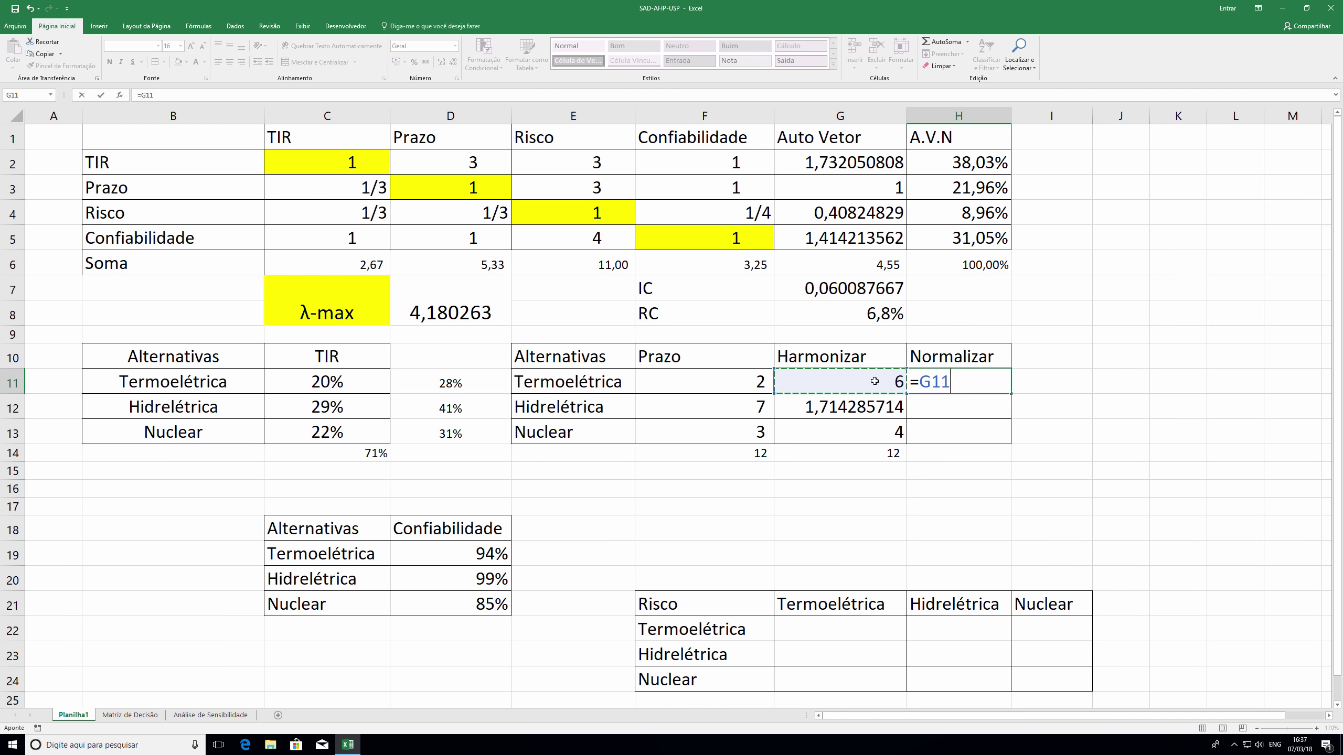
key(Escape)
- Show the Harmonizar total in G14 with three decimal places
click(876, 453)
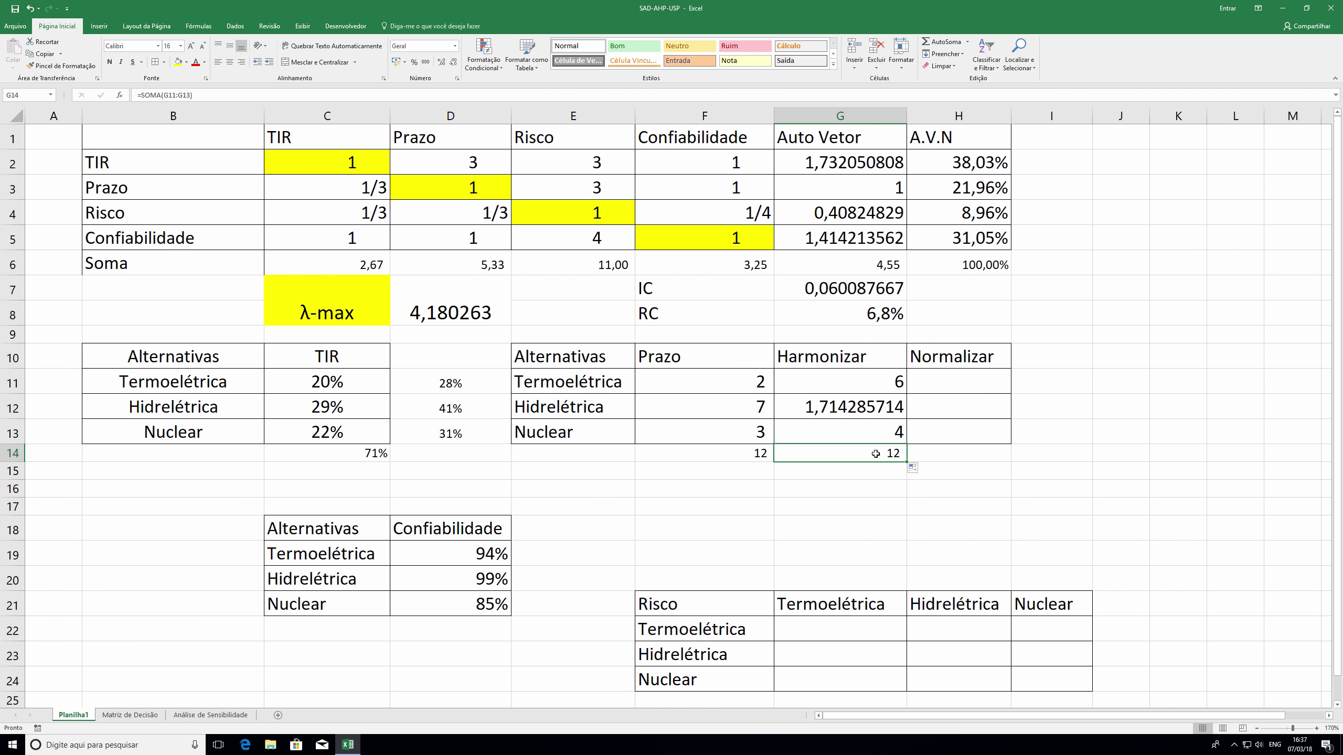
click(442, 62)
click(442, 62)
click(442, 62)
- Normalize Termoelétrica's harmonized Prazo value in H11 with =G11/$G$14
click(953, 393)
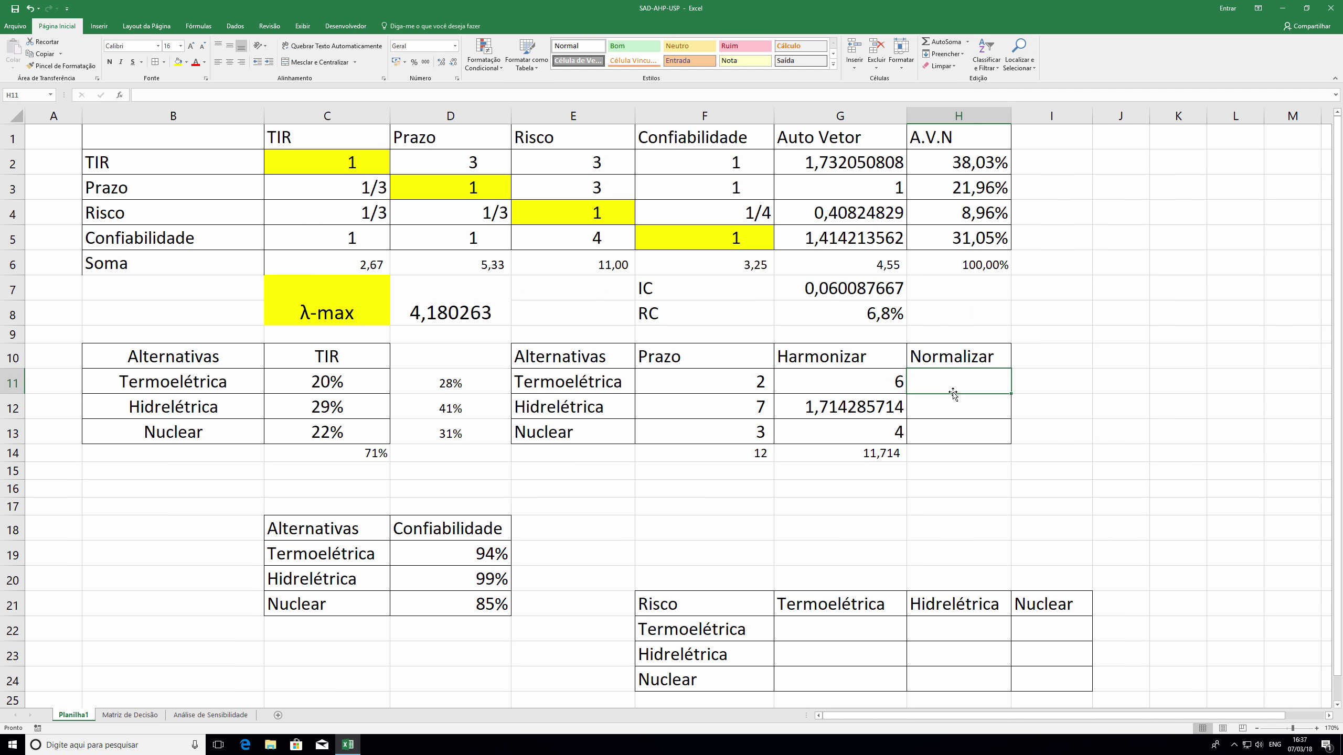
text(-)
key(BackSpace)
text(=)
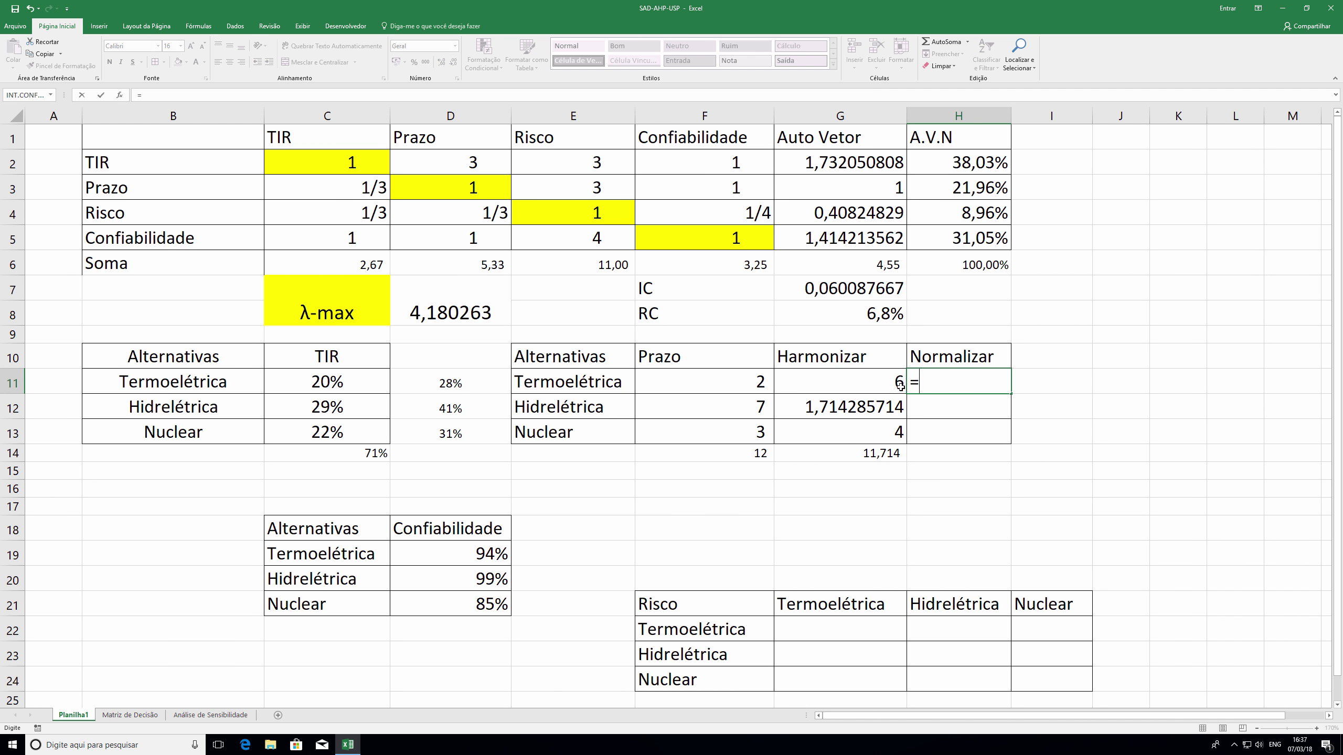
click(886, 386)
text(/)
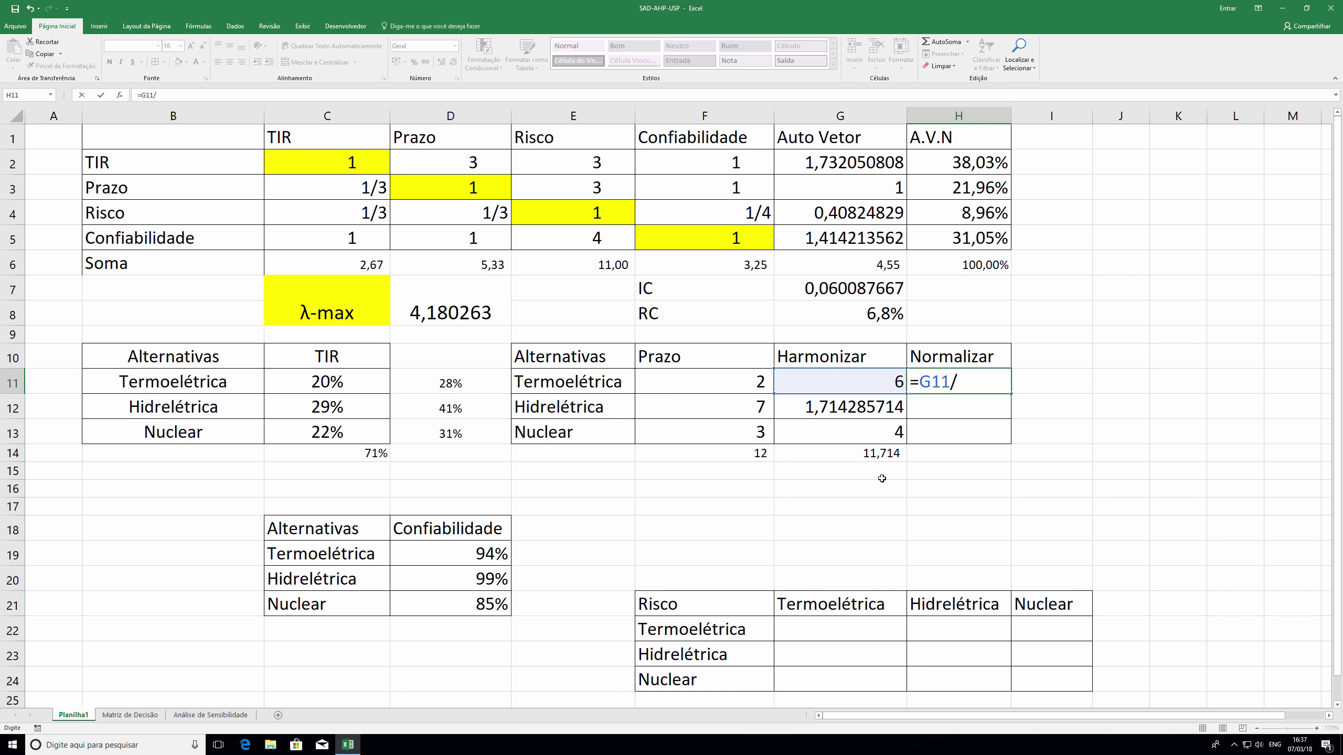
click(866, 454)
key(F4)
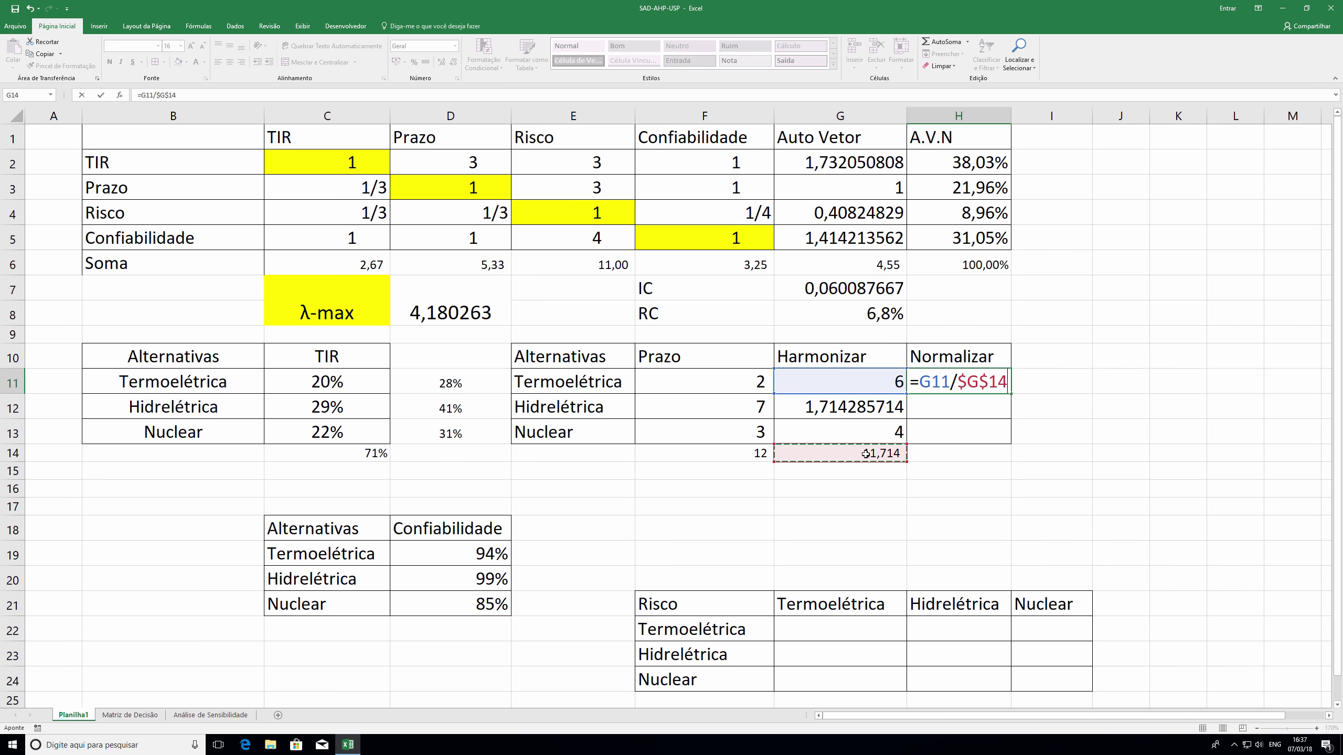
key(Return)
- Extend the Normalizar formula down to H13 and show H11:H13 as percentages with two decimal places
scroll(793, 402, right, 3)
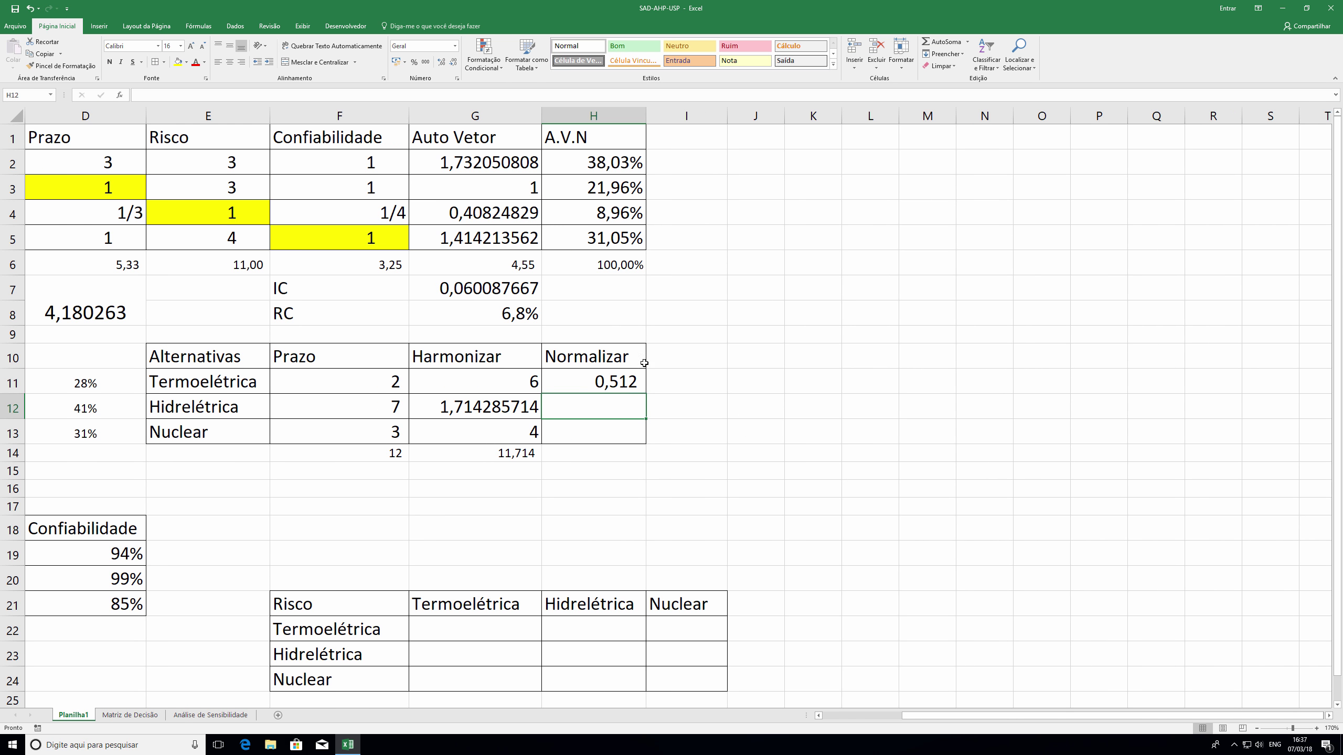
click(629, 380)
drag(645, 394, 643, 443)
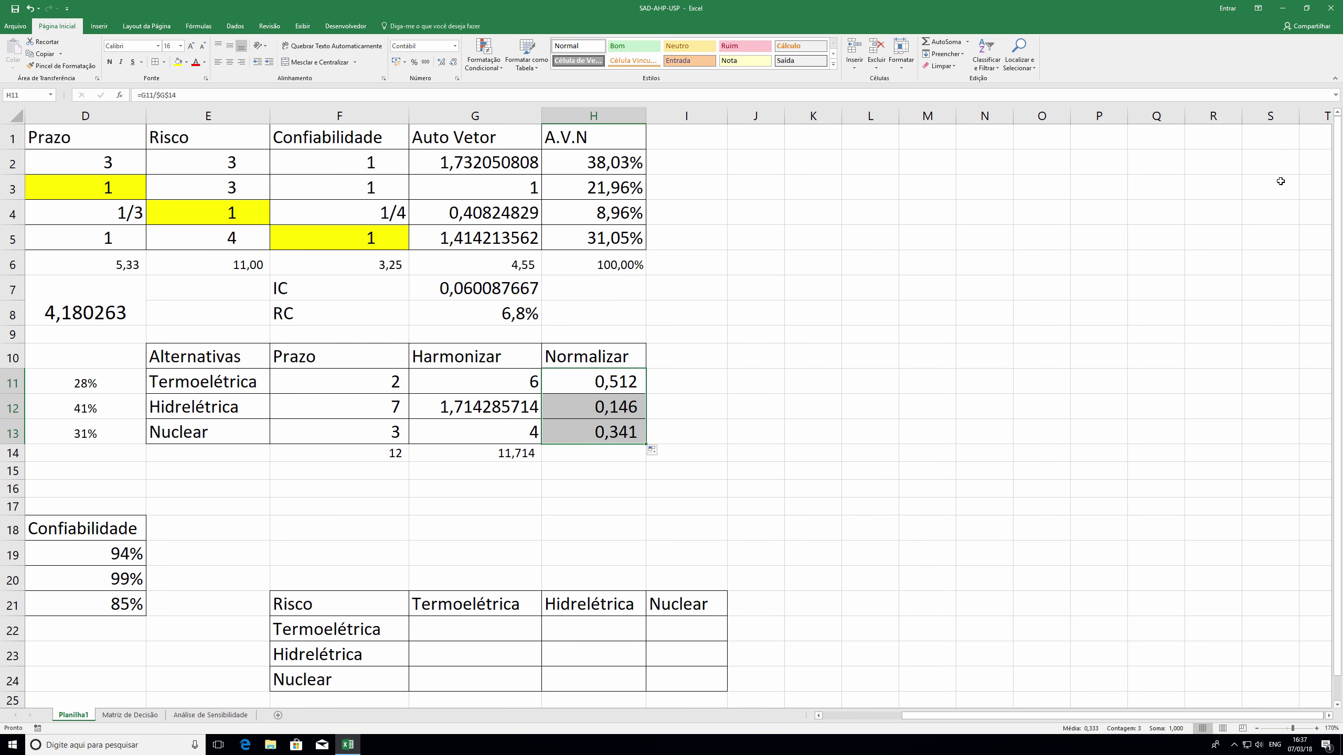
click(413, 62)
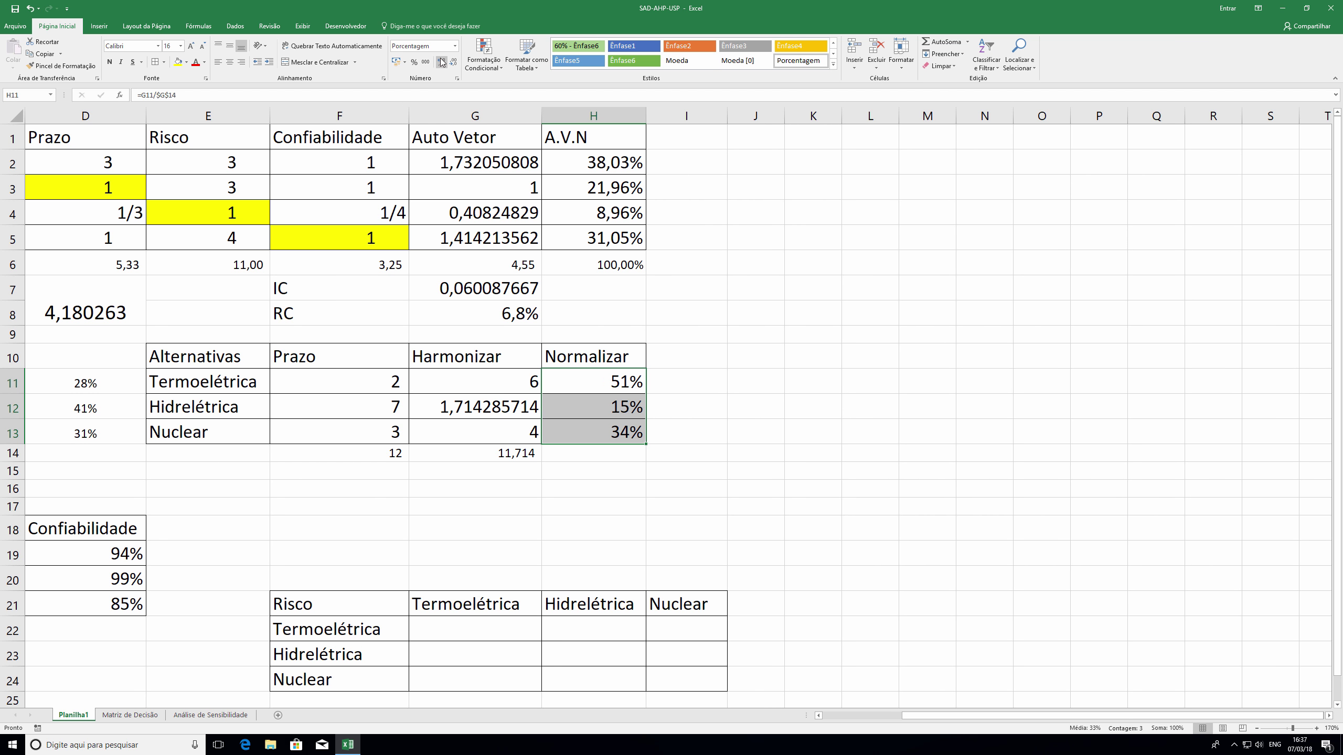
click(441, 62)
click(442, 62)
- Copy the normalized Prazo percentages from H11:H13 and paste them as values into D4:D6 of the Matriz de Decisão sheet
scroll(421, 428, left, 3)
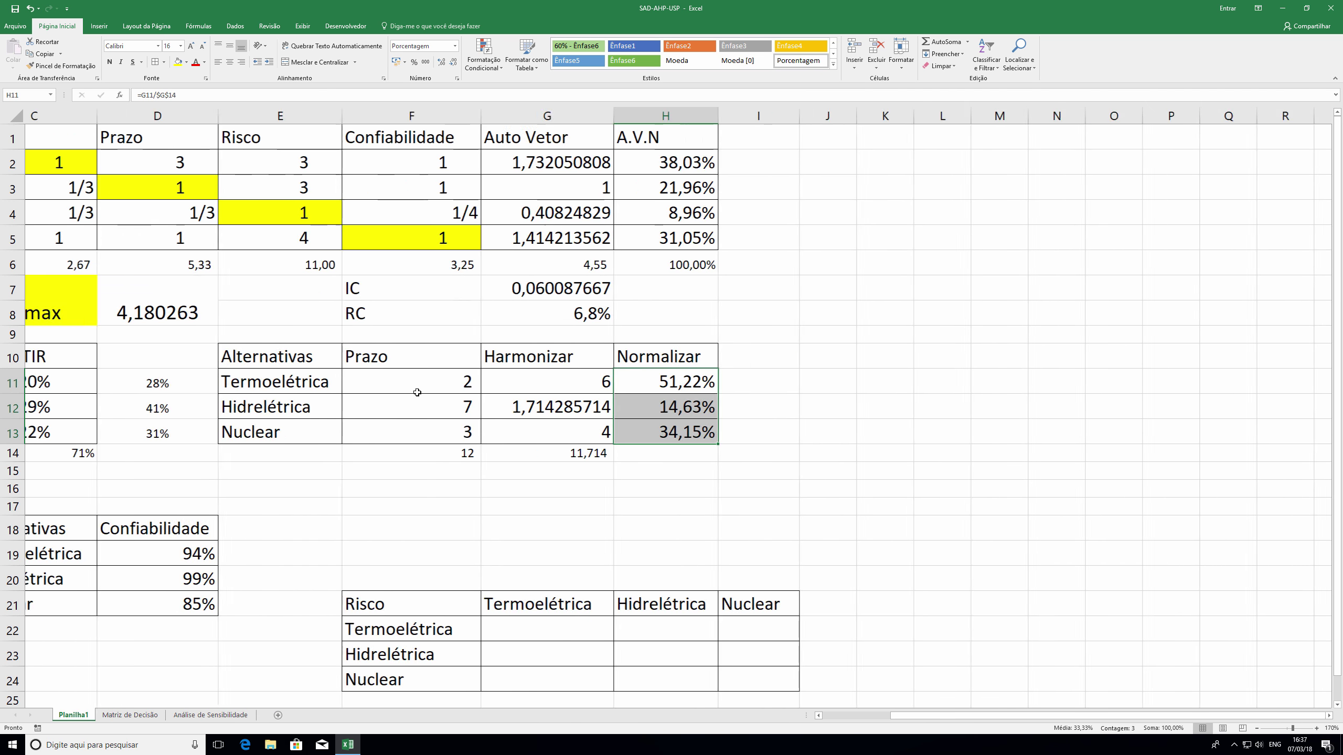
click(968, 392)
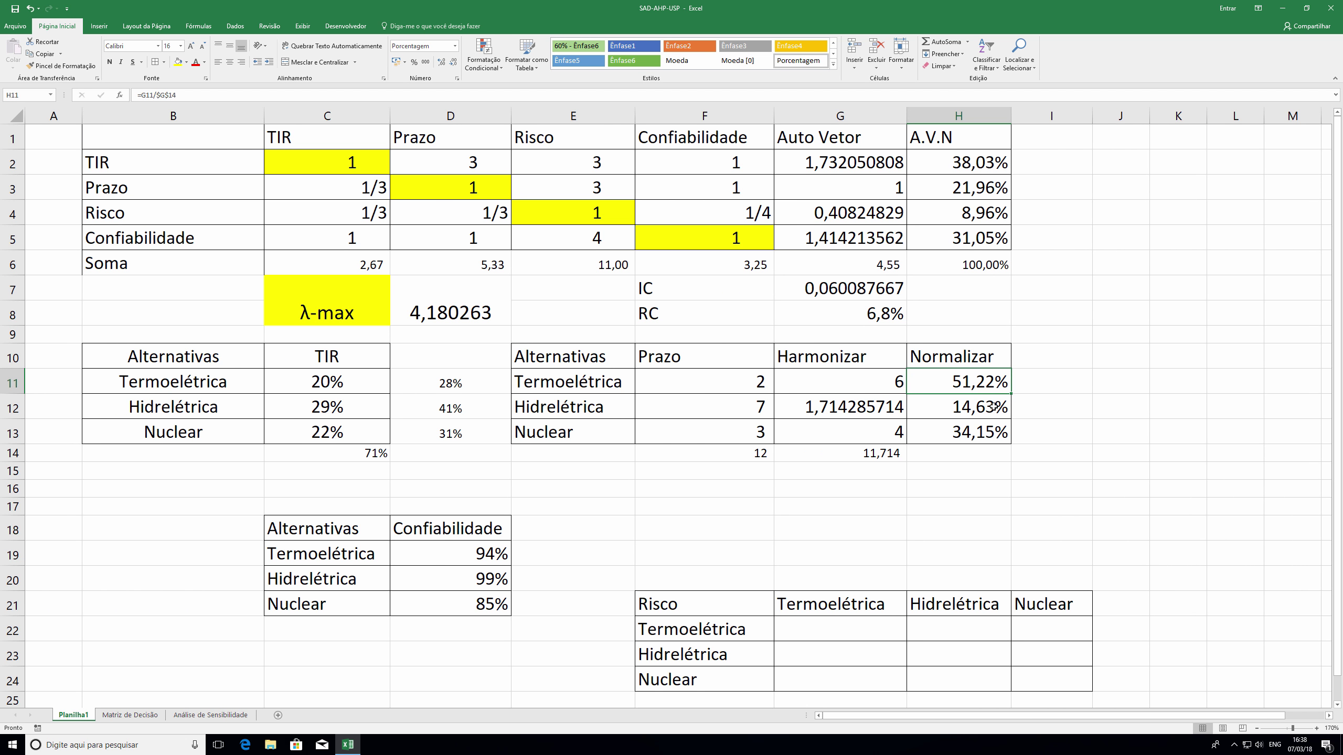
drag(967, 383, 967, 432)
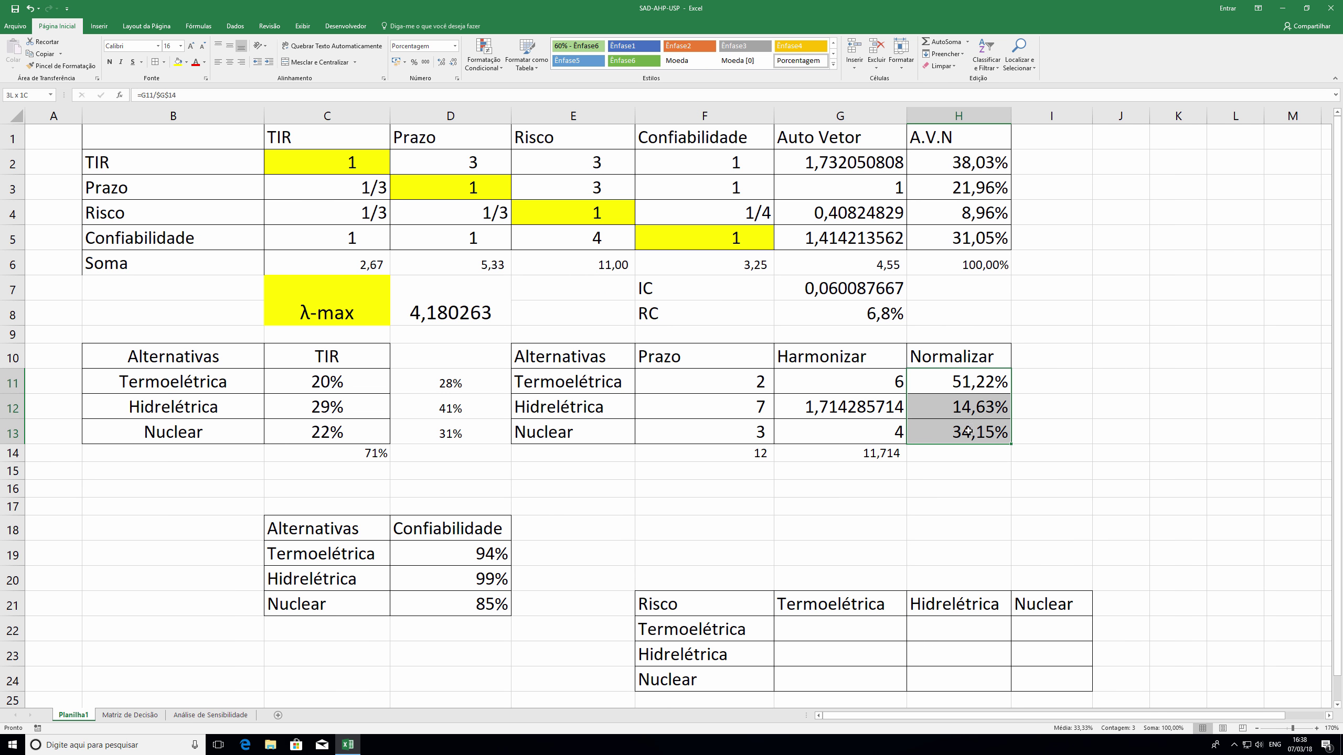
key(ctrl+c)
key(ctrl+Page_Down)
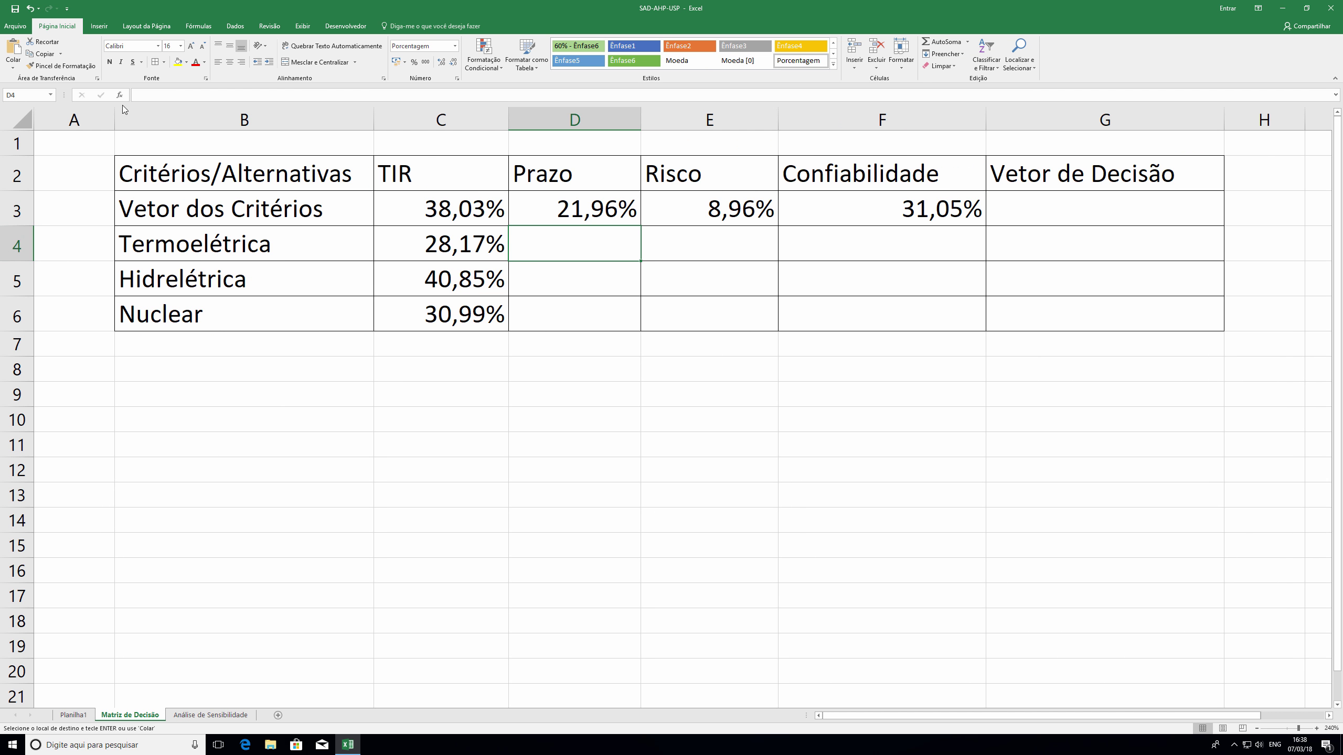
click(13, 65)
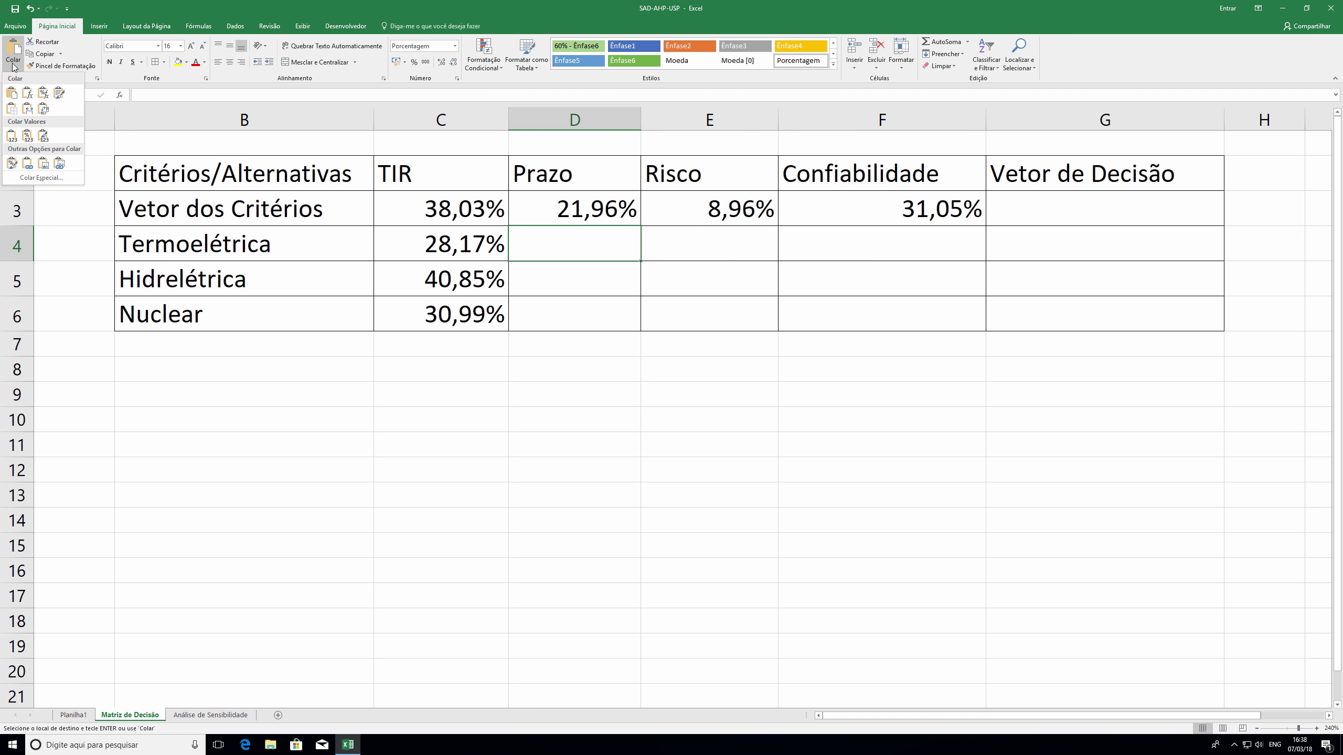
click(11, 139)
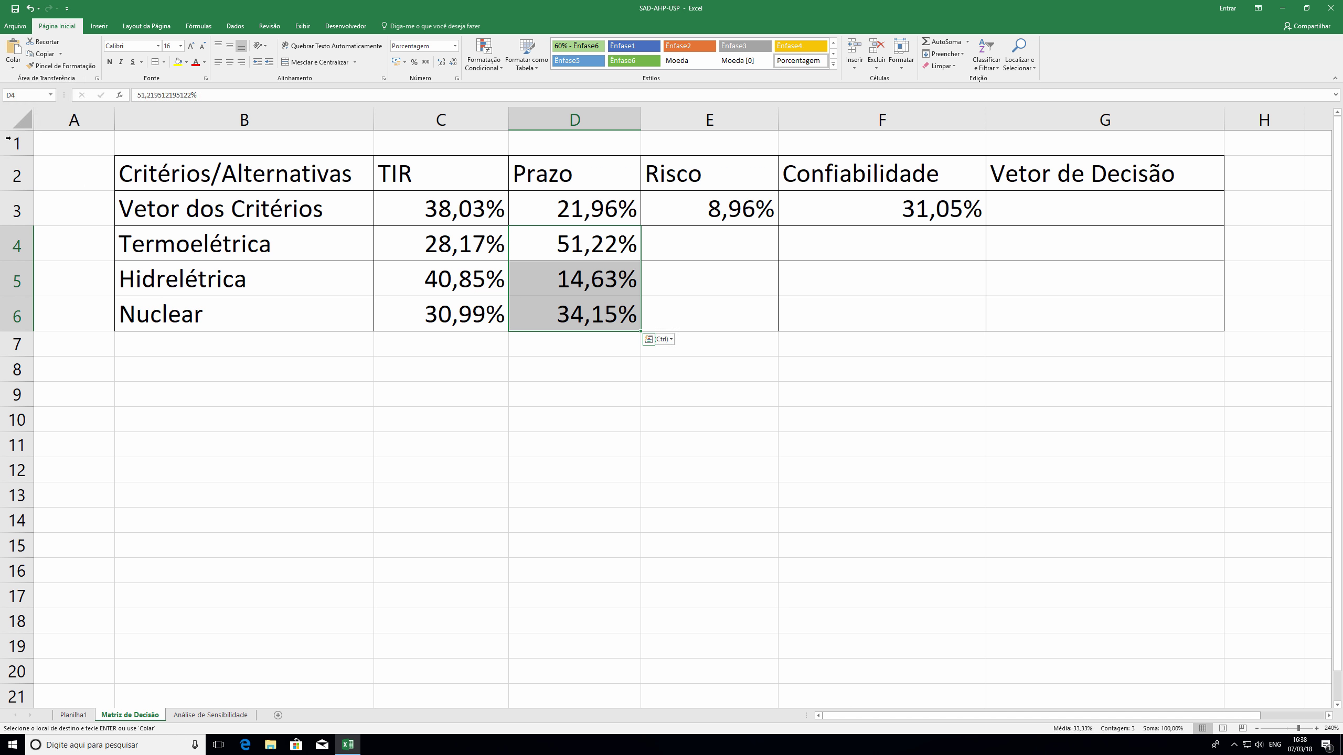
click(671, 252)
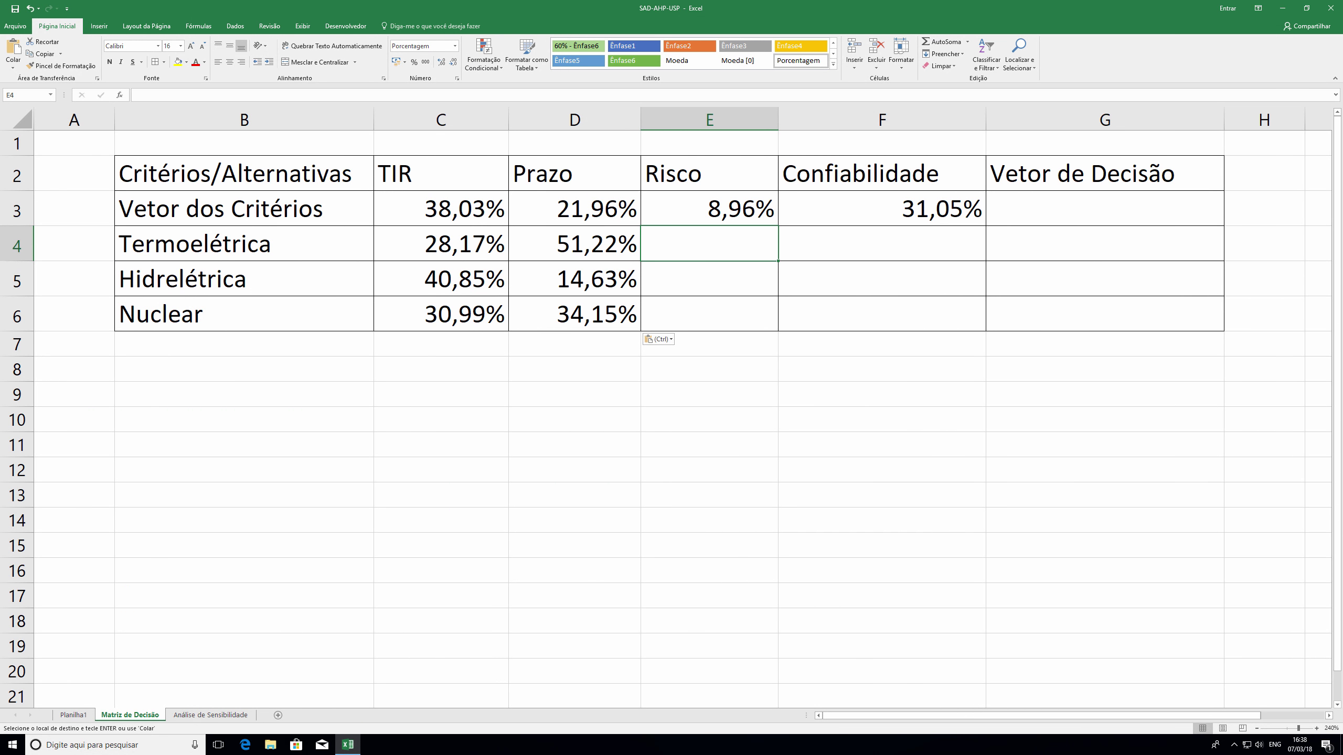
- Add the header Normalizar in E18 of Planilha1, beside the Confiabilidade column
key(ctrl+Up)
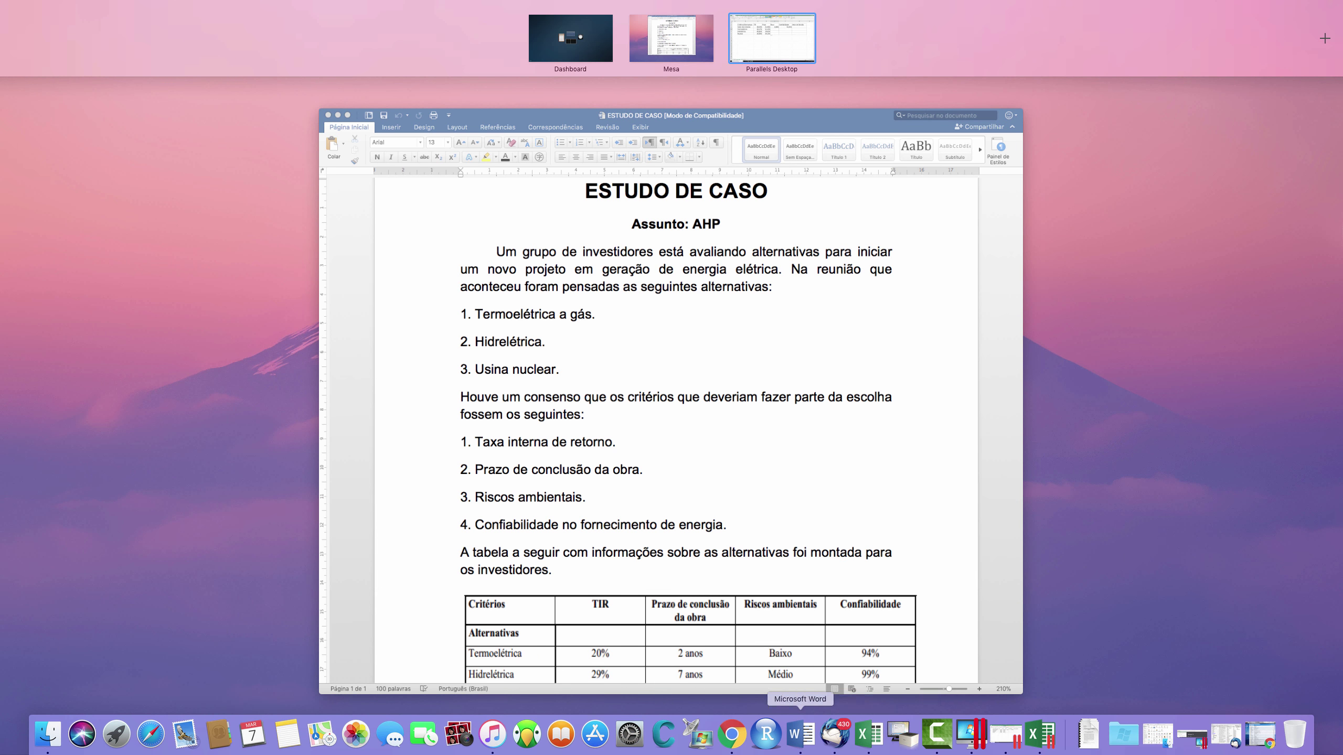
click(1039, 736)
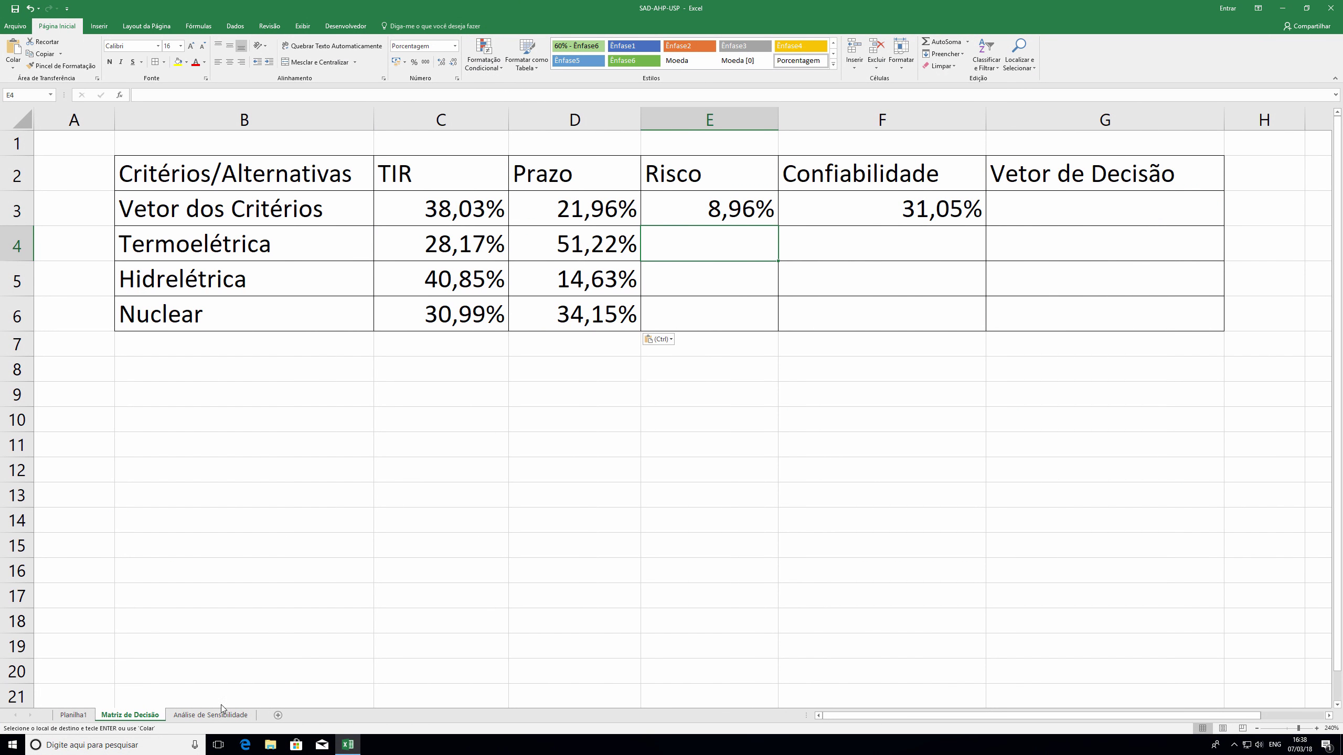
click(74, 715)
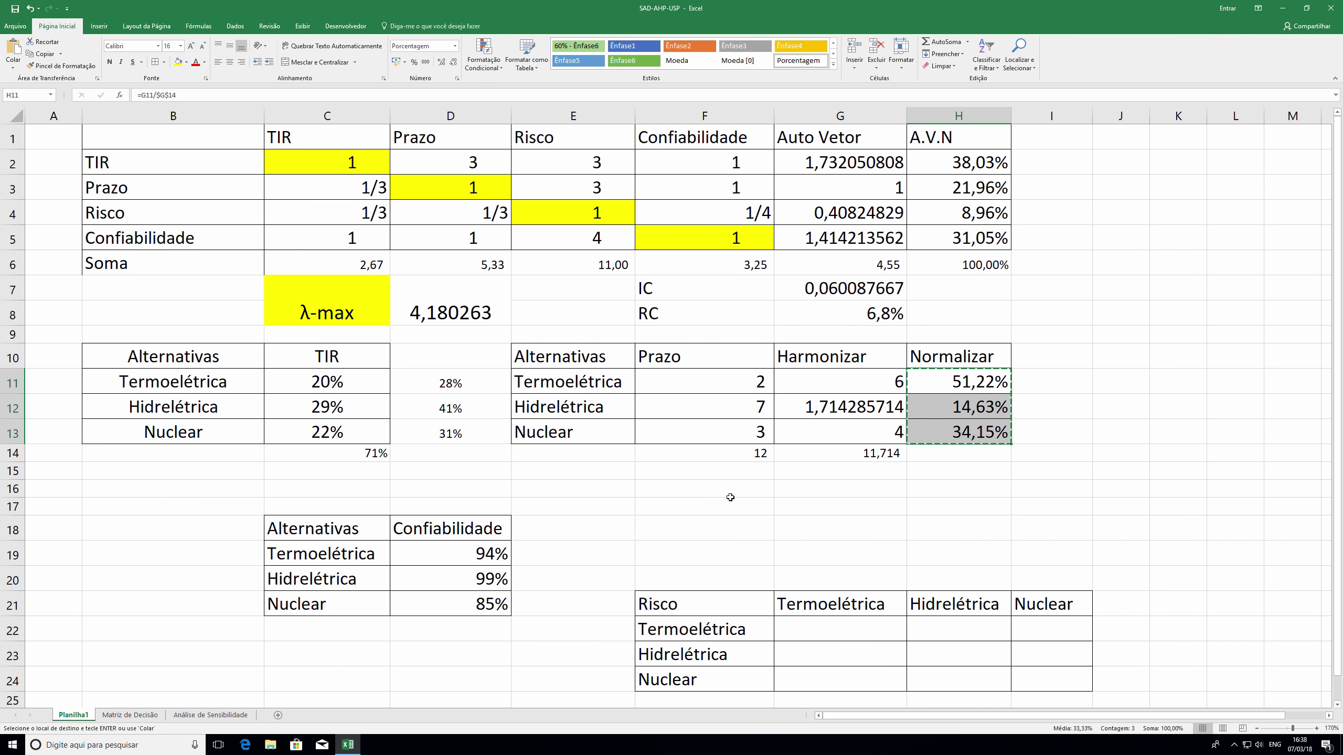
scroll(730, 497, down, 1)
key(Escape)
scroll(572, 458, down, 1)
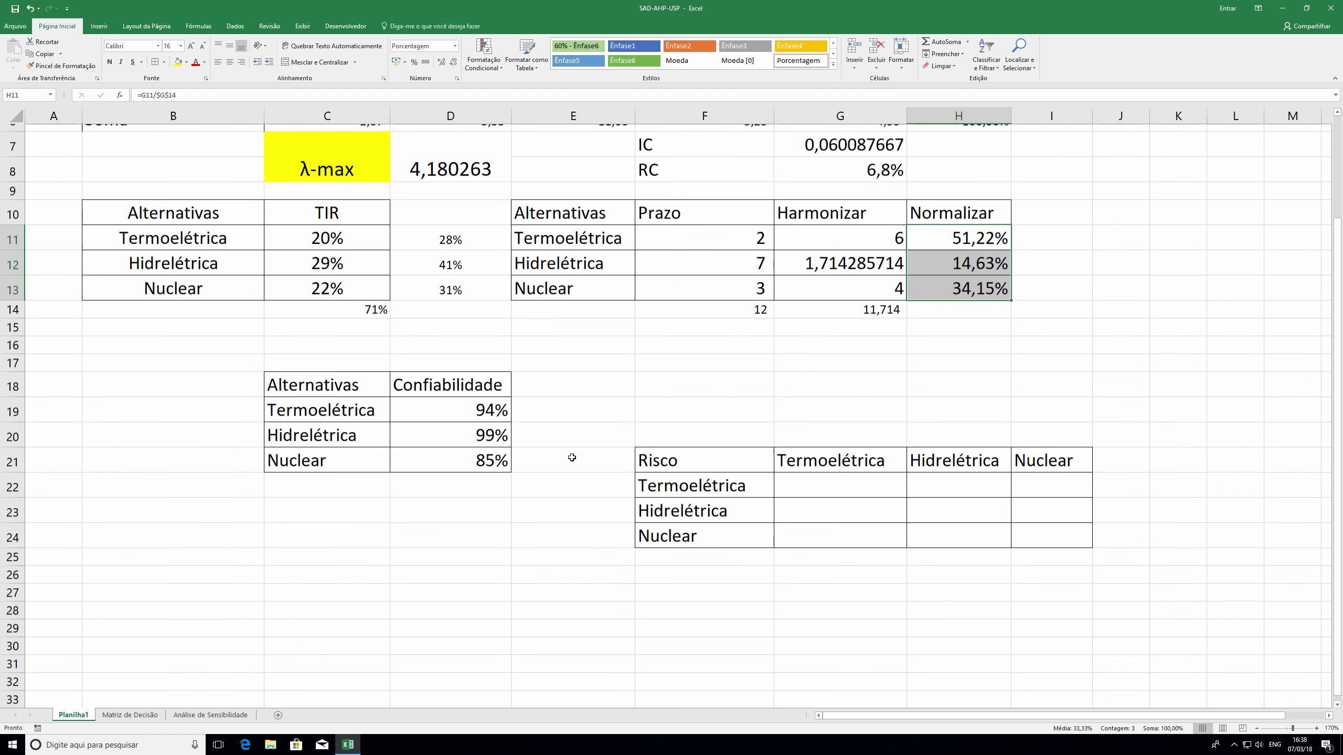
scroll(571, 457, down, 1)
click(532, 380)
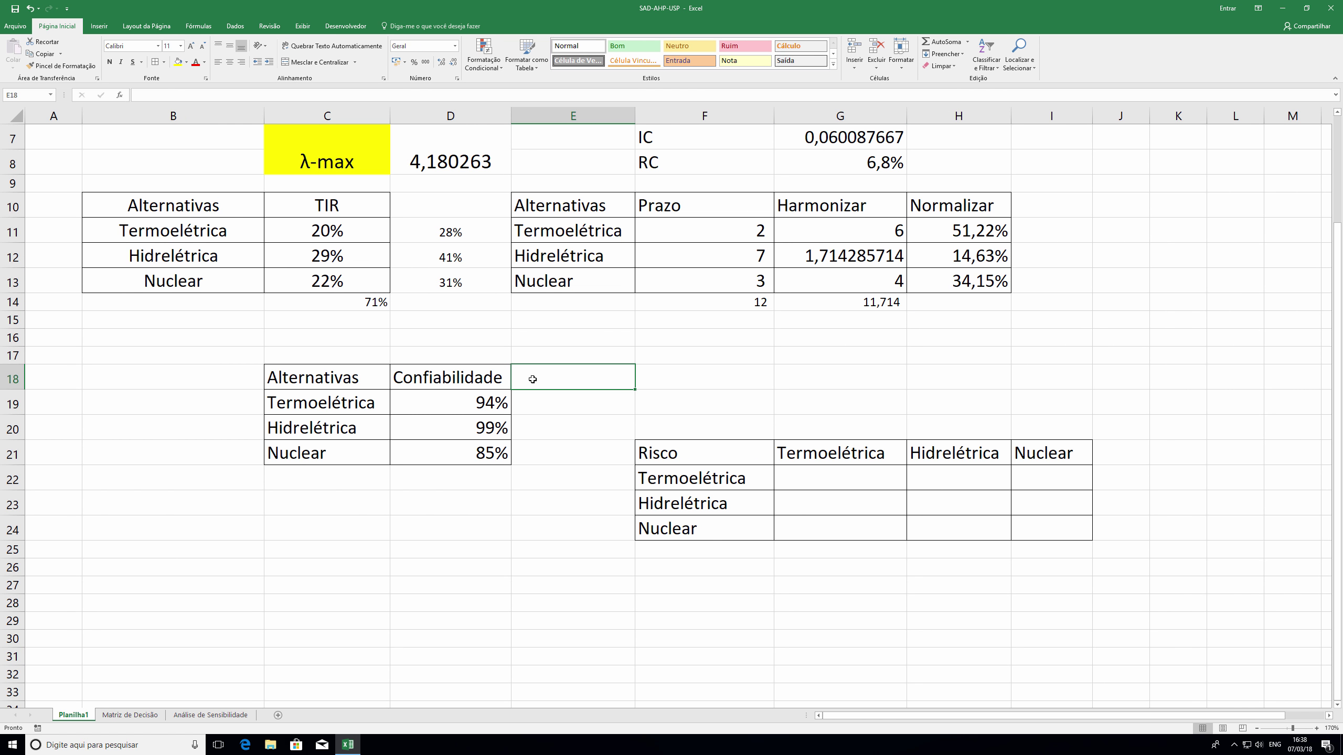
text(Norm)
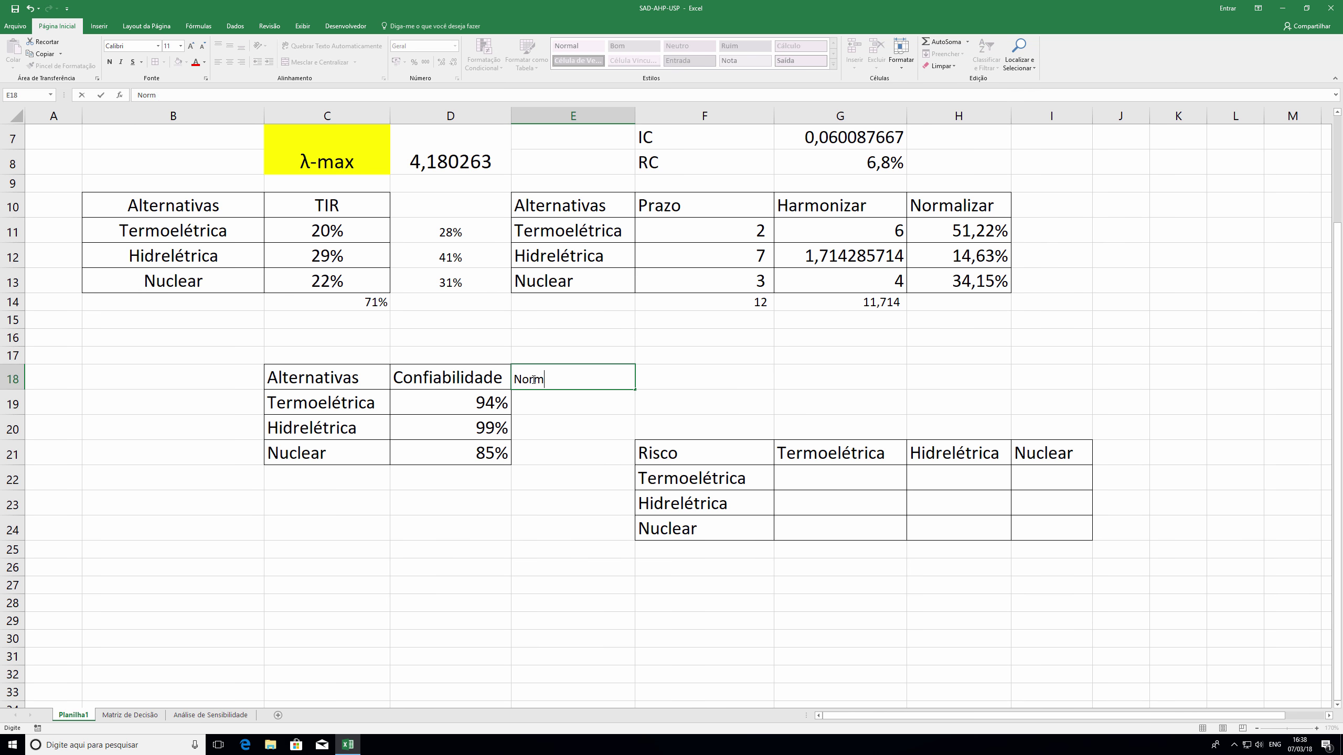
text(alizar)
key(Return)
- Copy the formatting of the Confiabilidade header to E18:E21
click(449, 378)
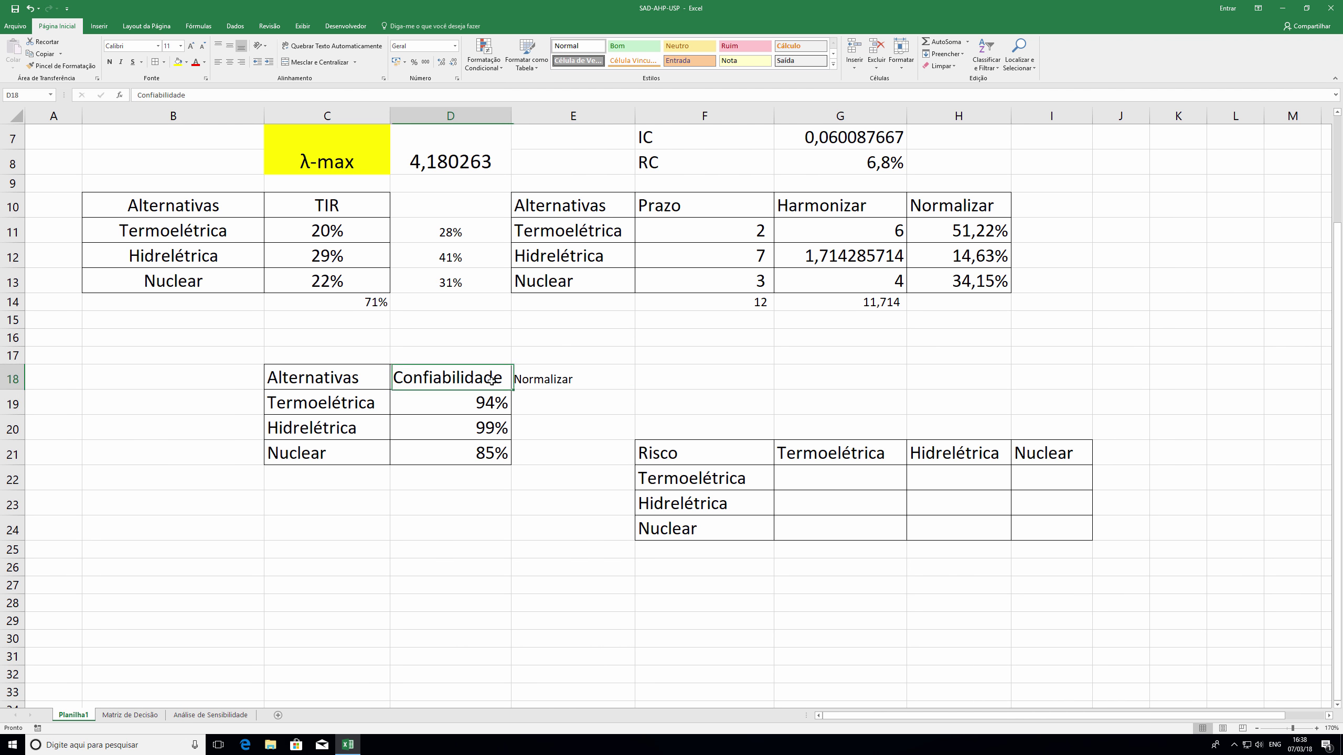
click(62, 66)
mouse_move(542, 383)
mouse_down()
mouse_move(529, 439)
mouse_move(556, 453)
mouse_up()
- Total the Confiabilidade values D19:D21 in D22 with the SOMA function
click(479, 470)
text(=soma)
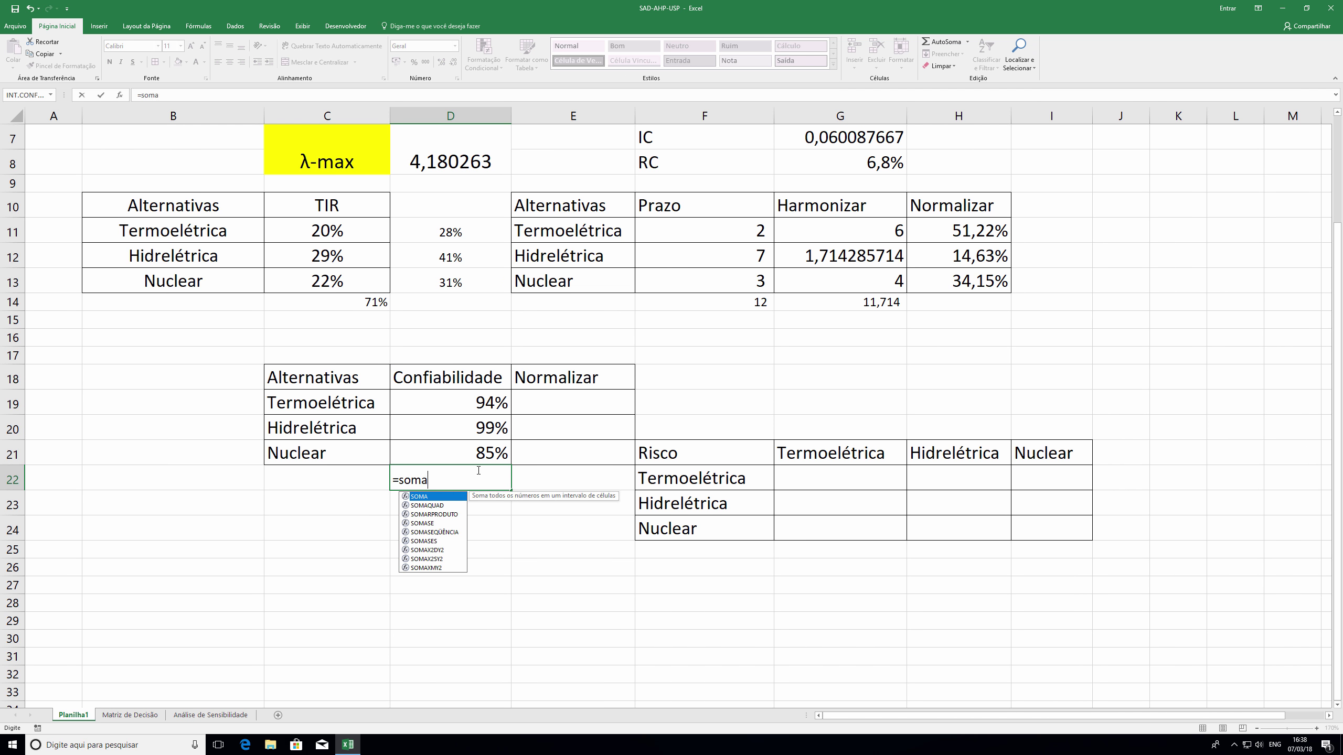
key(Tab)
drag(483, 397, 484, 445)
key(Return)
- Normalize Termoelétrica's Confiabilidade in E19 with =D19/$D$22 and extend the formula down to E21
click(560, 403)
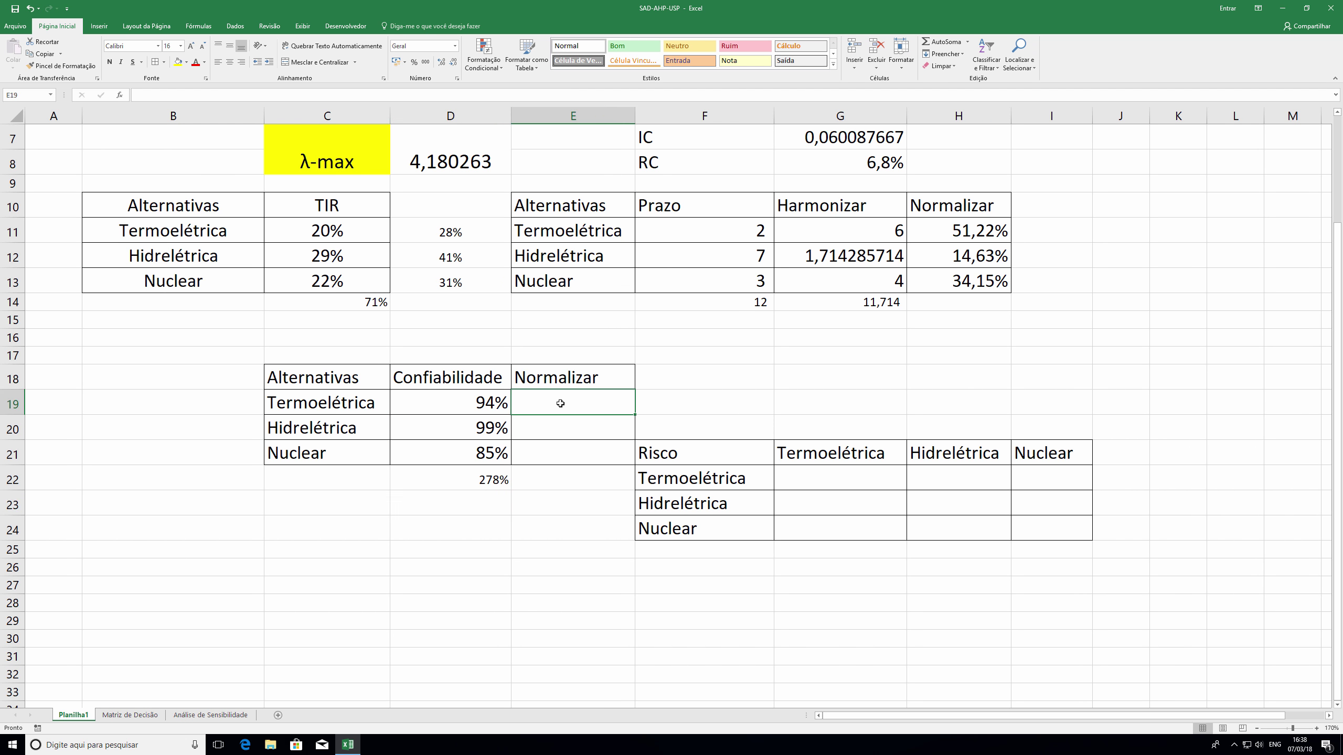
text(=)
click(486, 402)
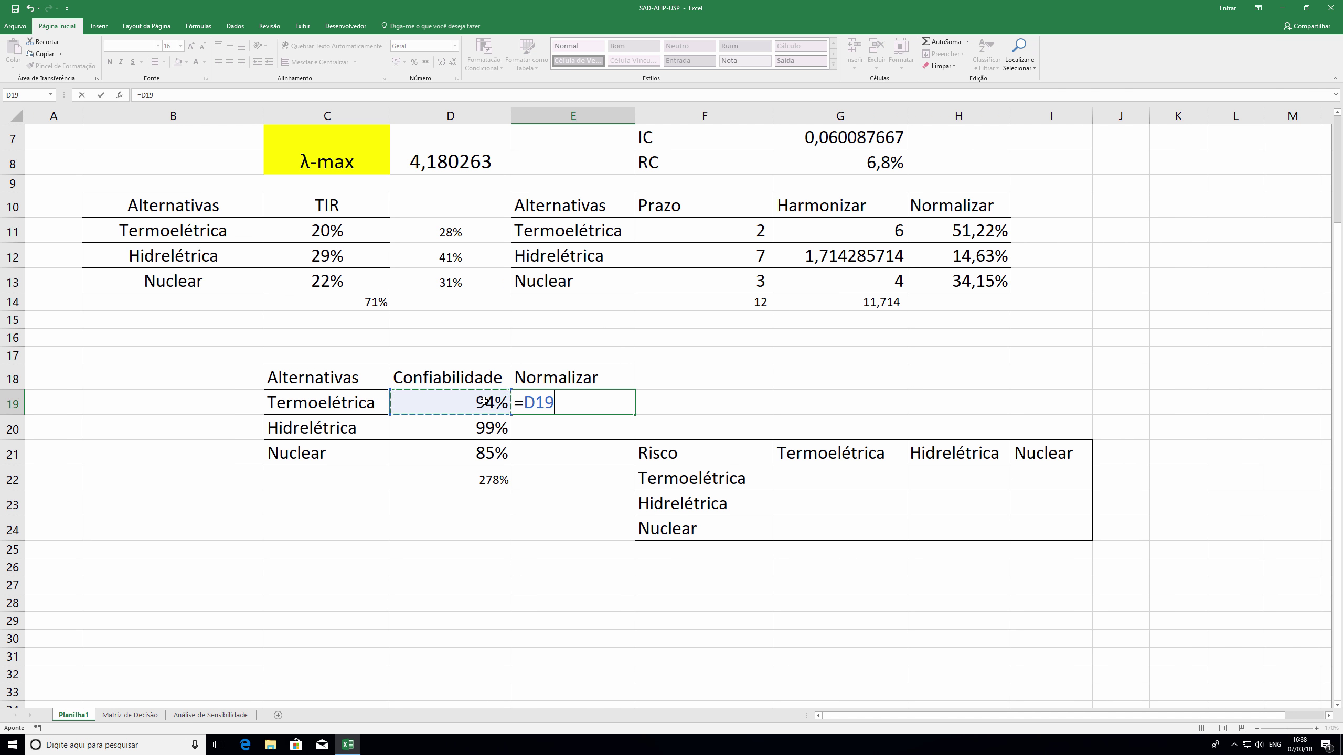
text(/)
click(482, 476)
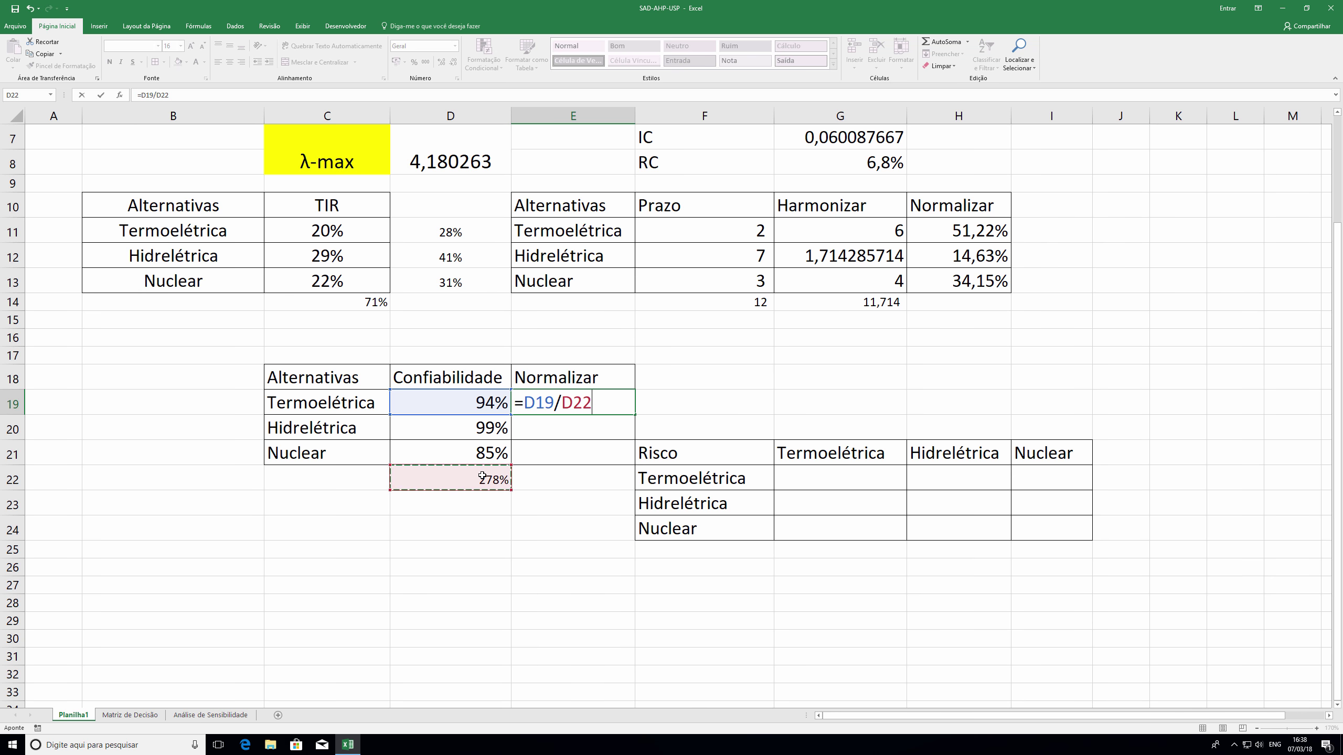
key(F4)
key(Return)
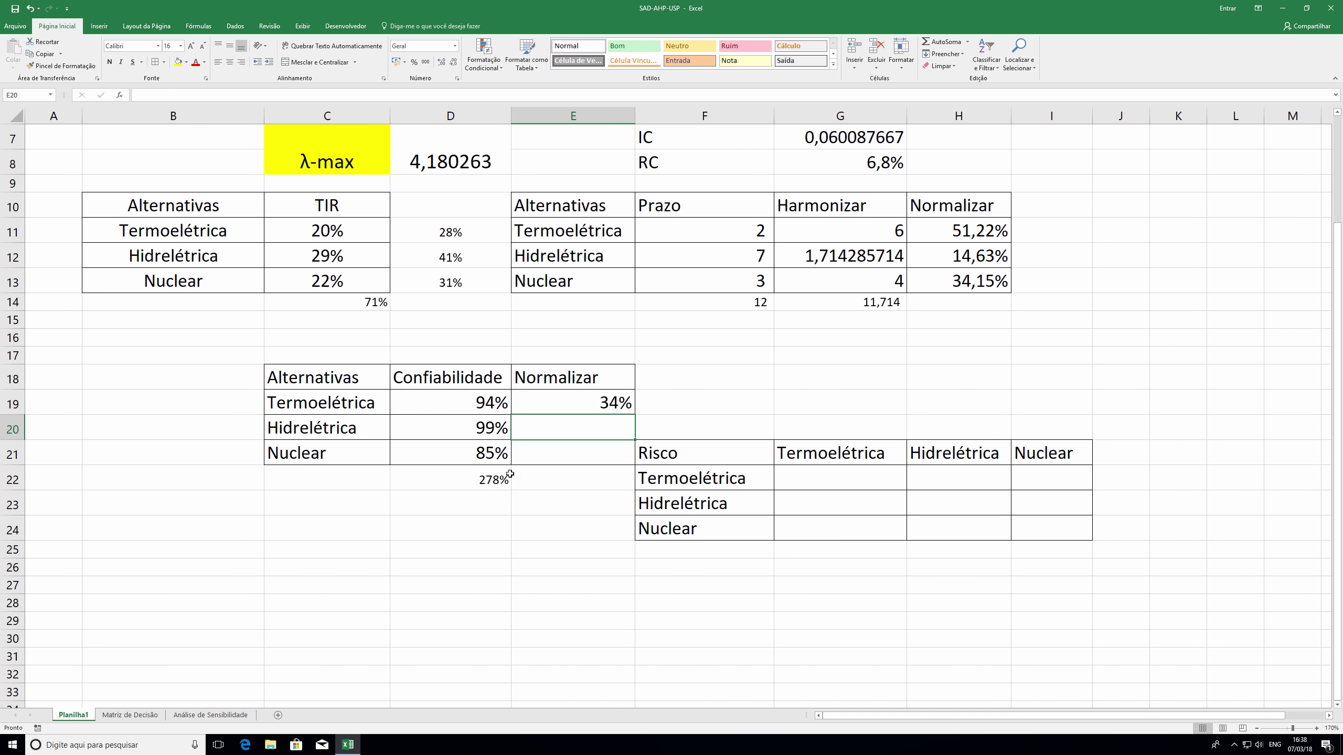
click(608, 403)
drag(635, 416, 629, 456)
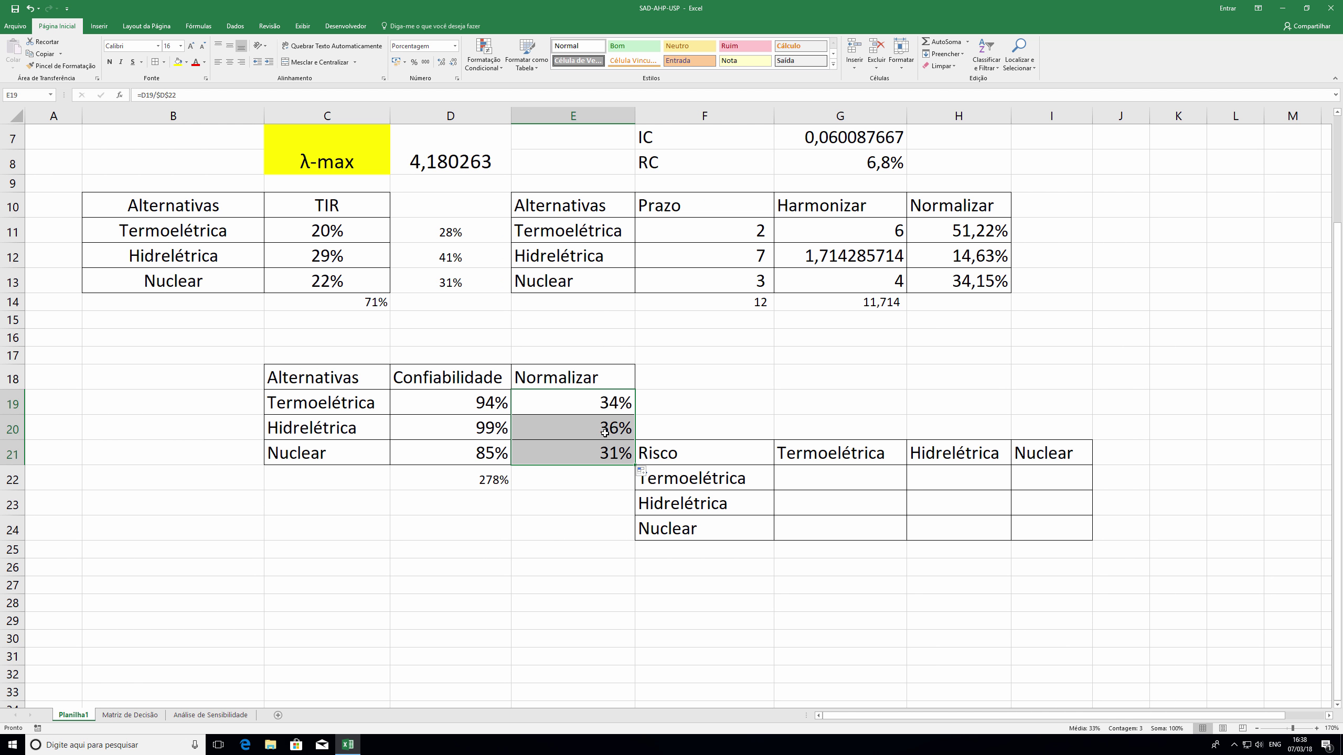
- Paste the normalized Confiabilidade percentages from E19:E21 as values into F4:F6 of the Matriz de Decisão sheet and save the workbook
key(ctrl+c)
click(217, 716)
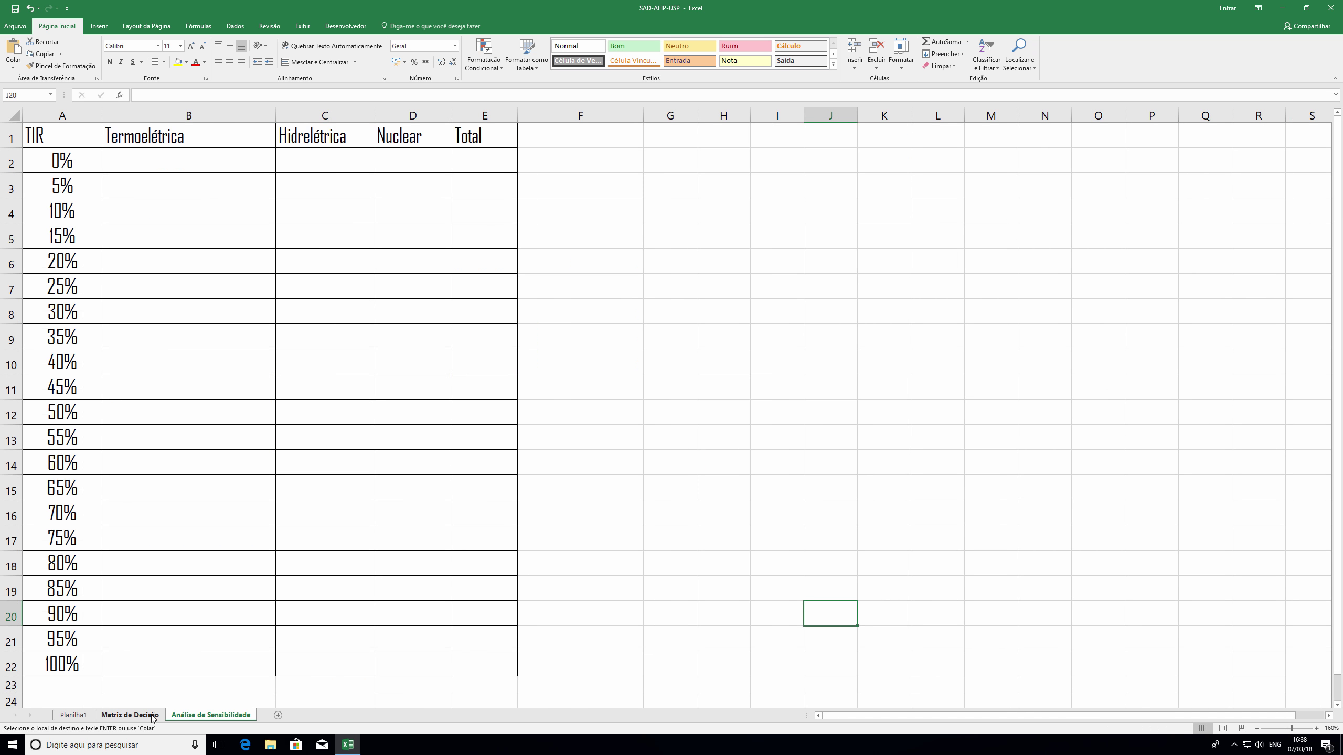
click(153, 716)
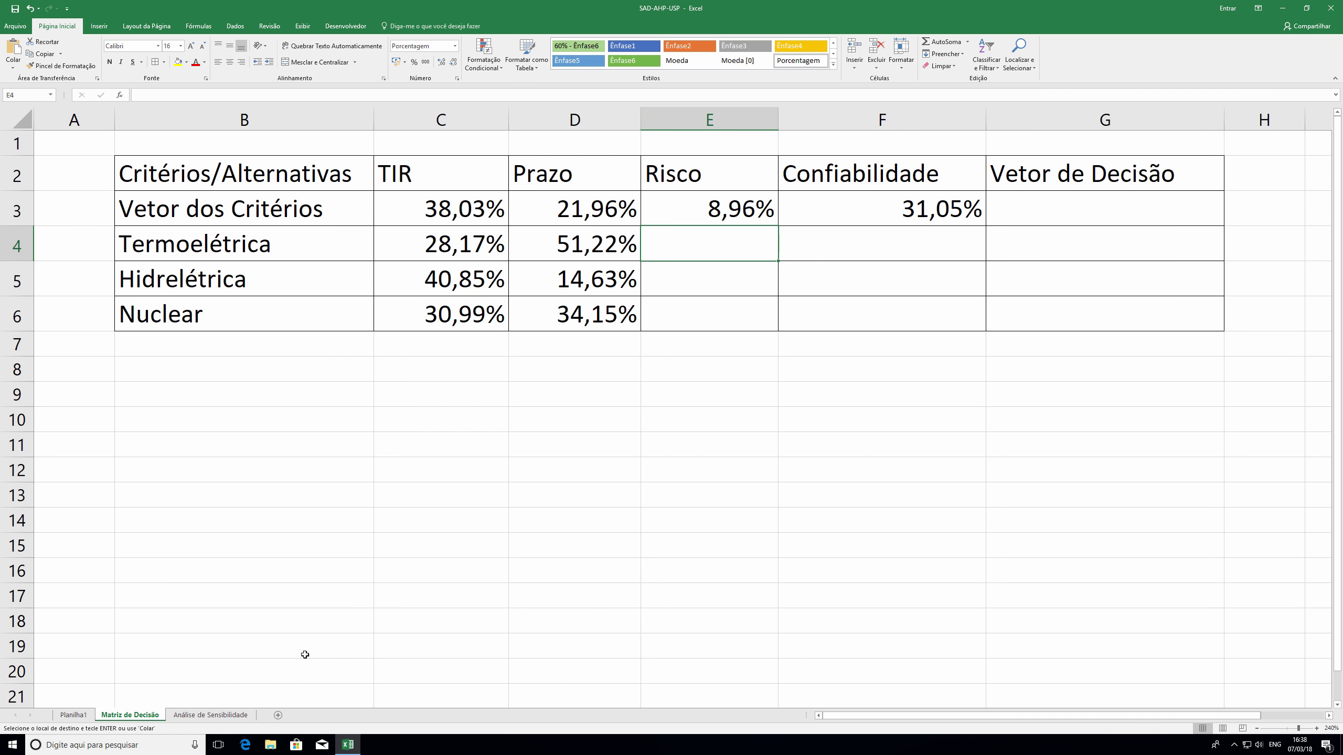
click(884, 246)
click(12, 63)
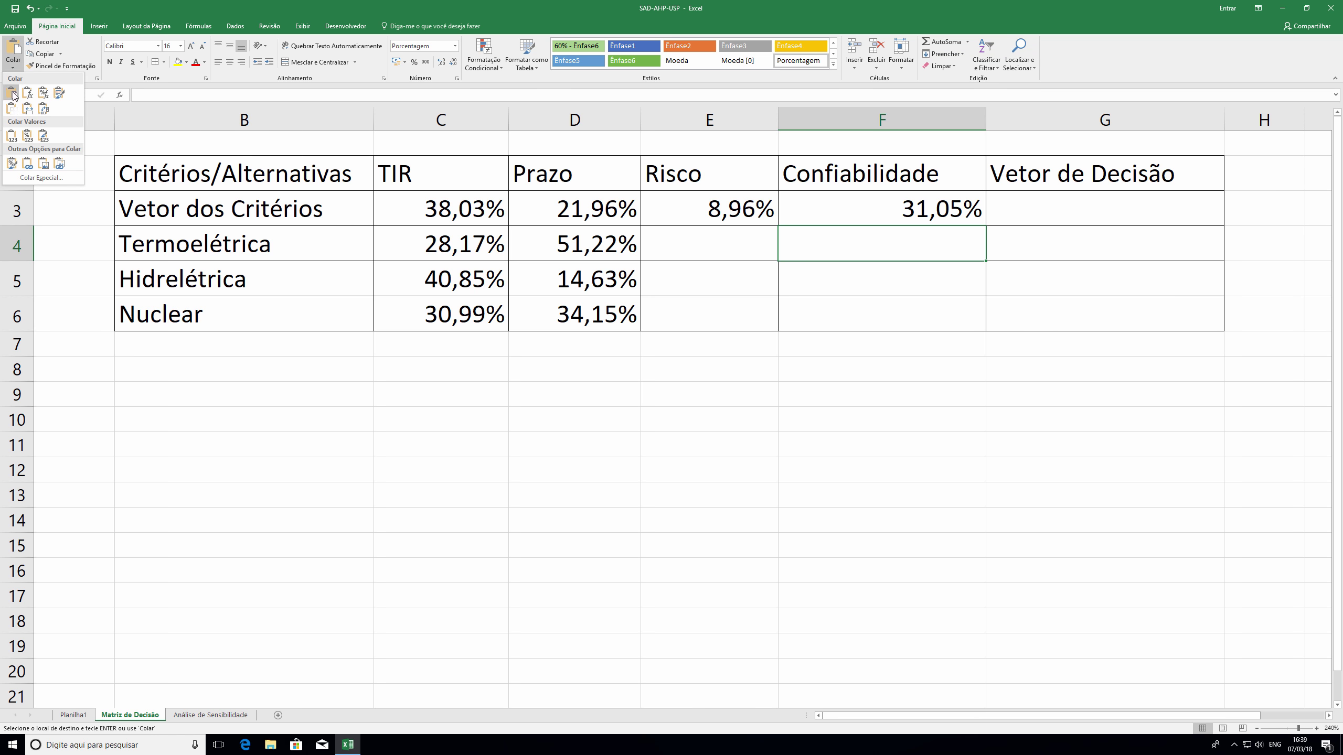
click(12, 136)
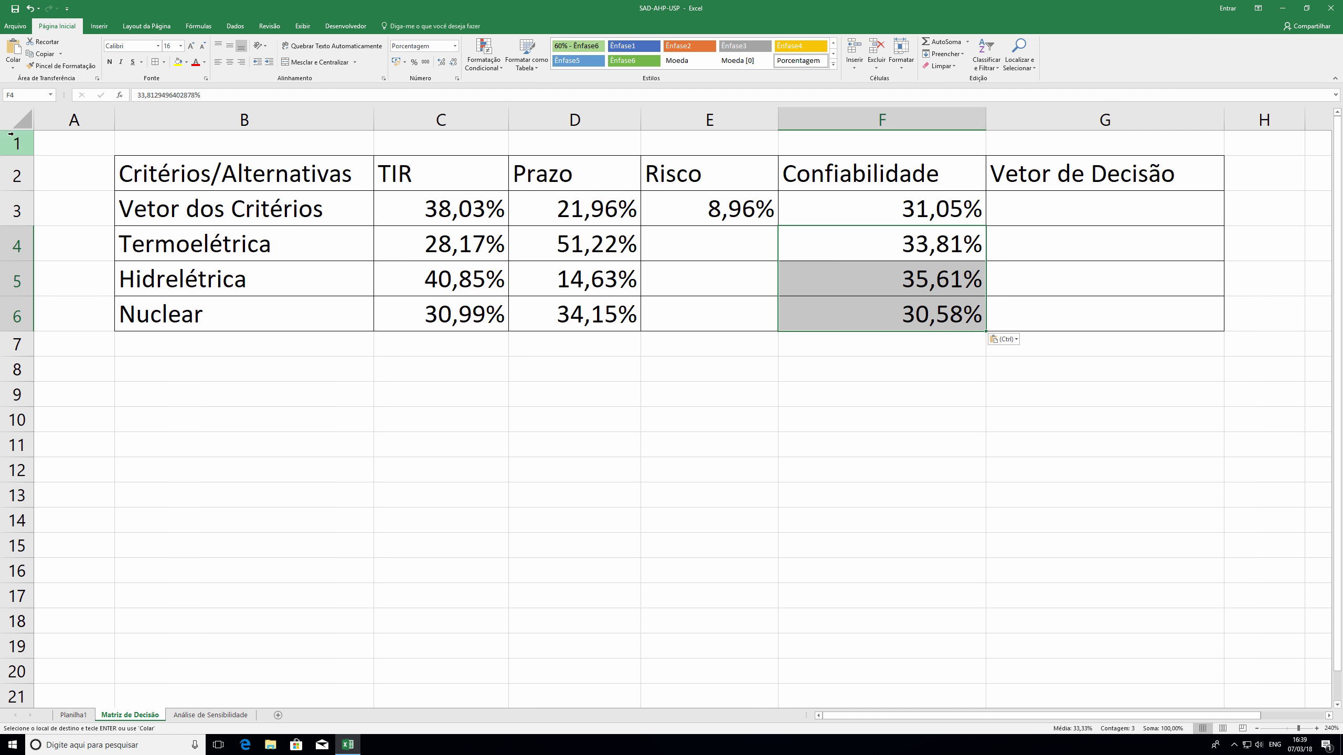
click(657, 452)
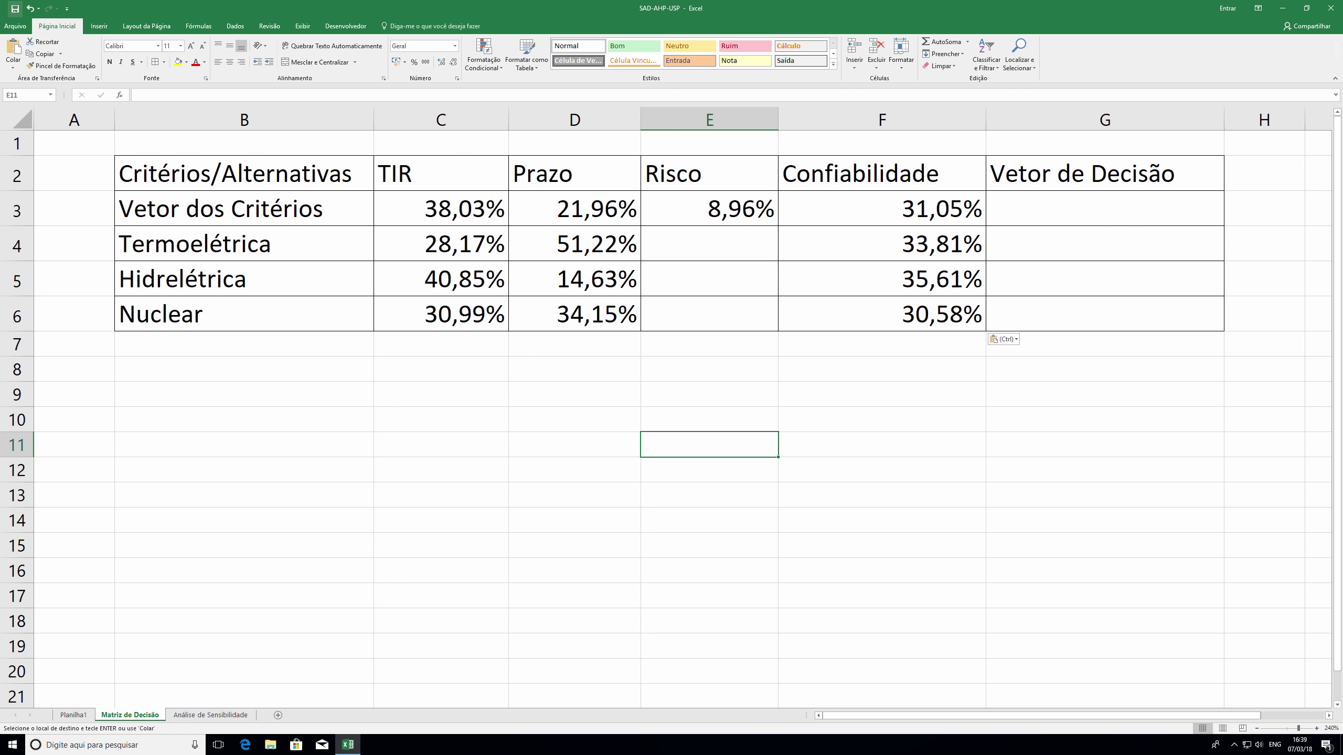
click(16, 8)
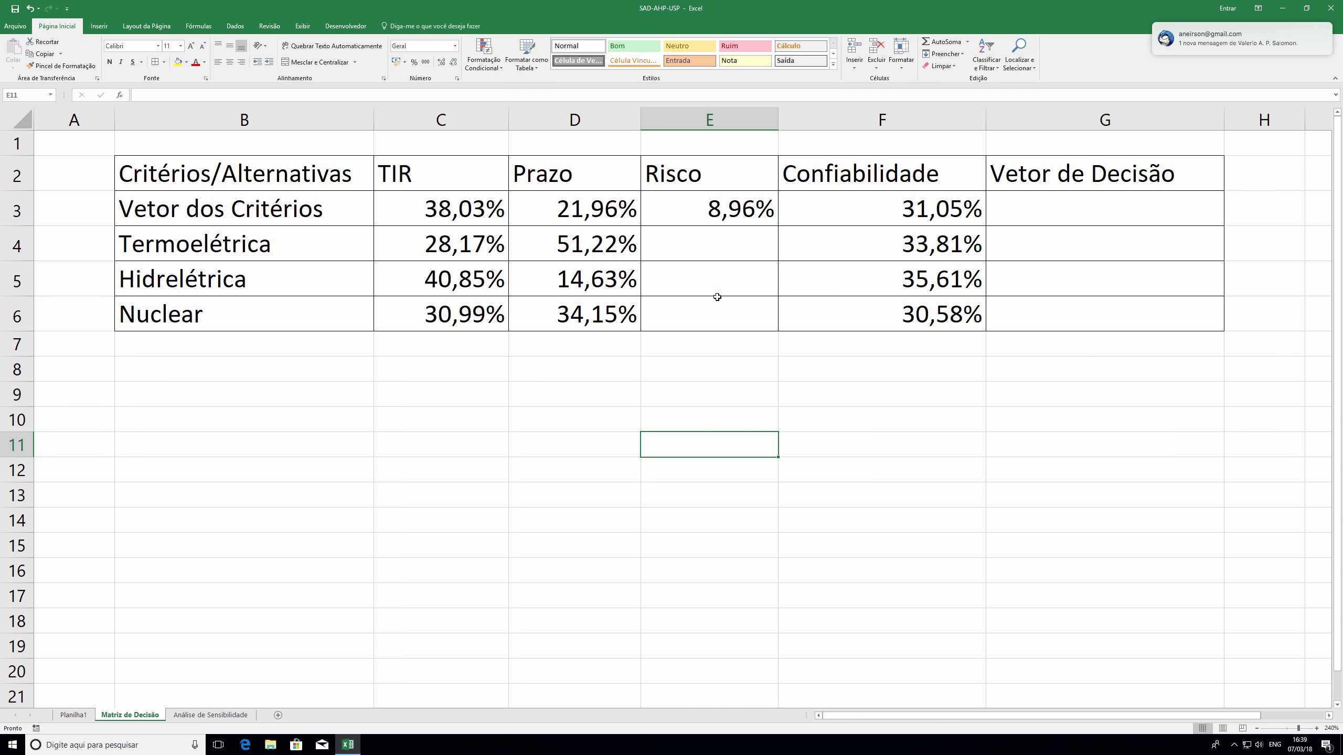
- Check the alternatives' Riscos ambientais ratings in the Word case study's table and return to the Excel workbook
click(718, 233)
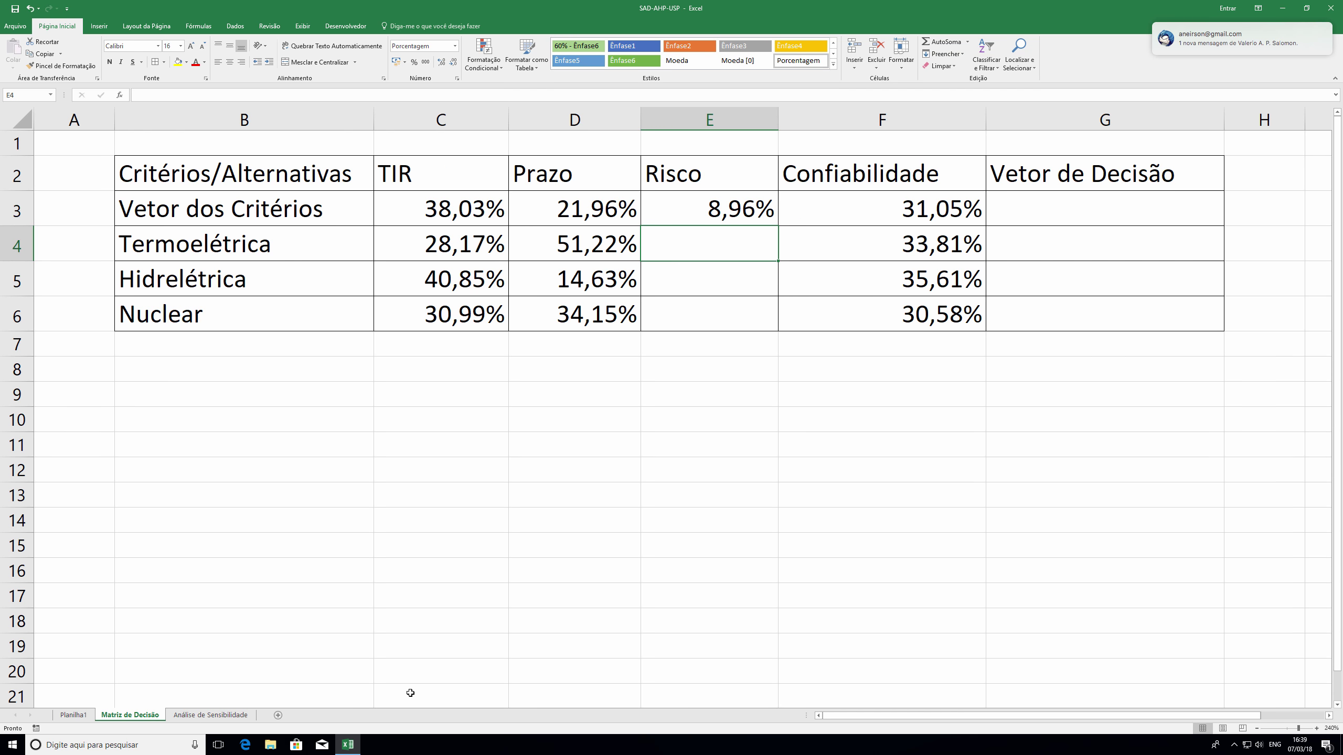
key(ctrl+Up)
click(723, 579)
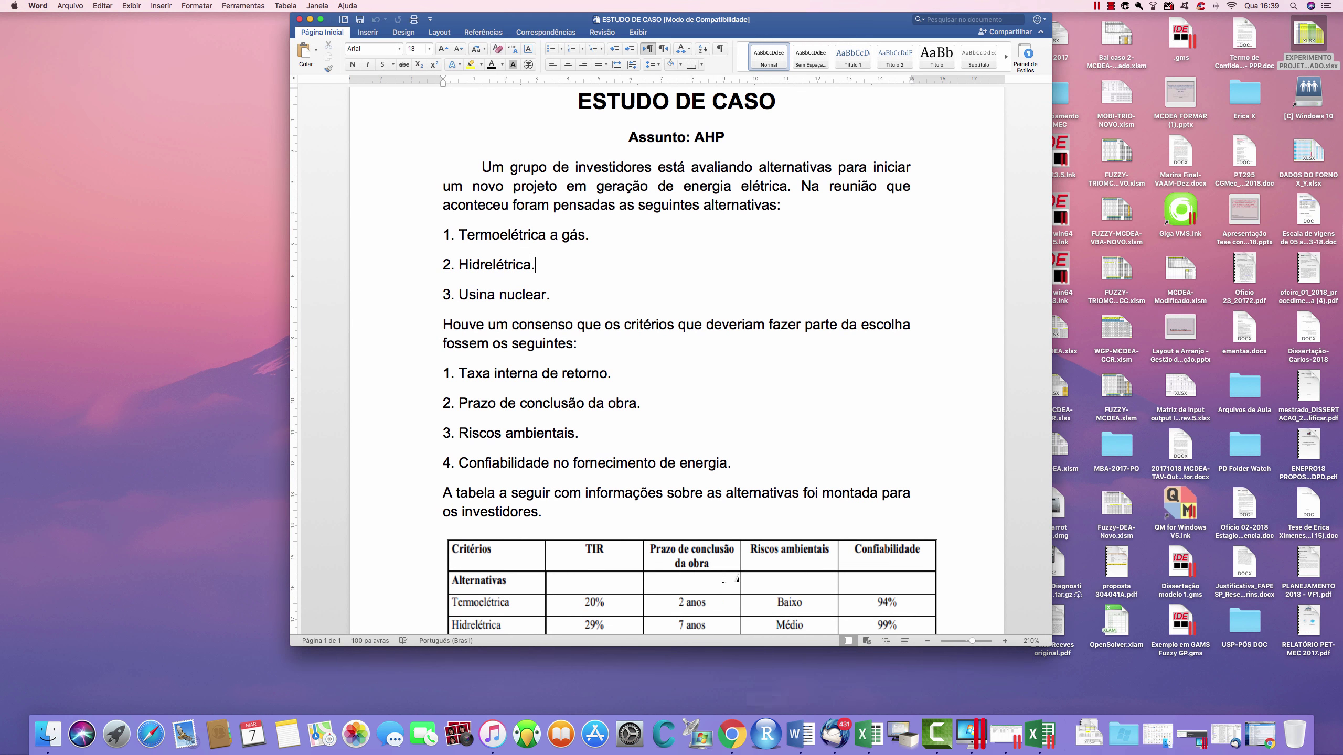
scroll(738, 580, down, 5)
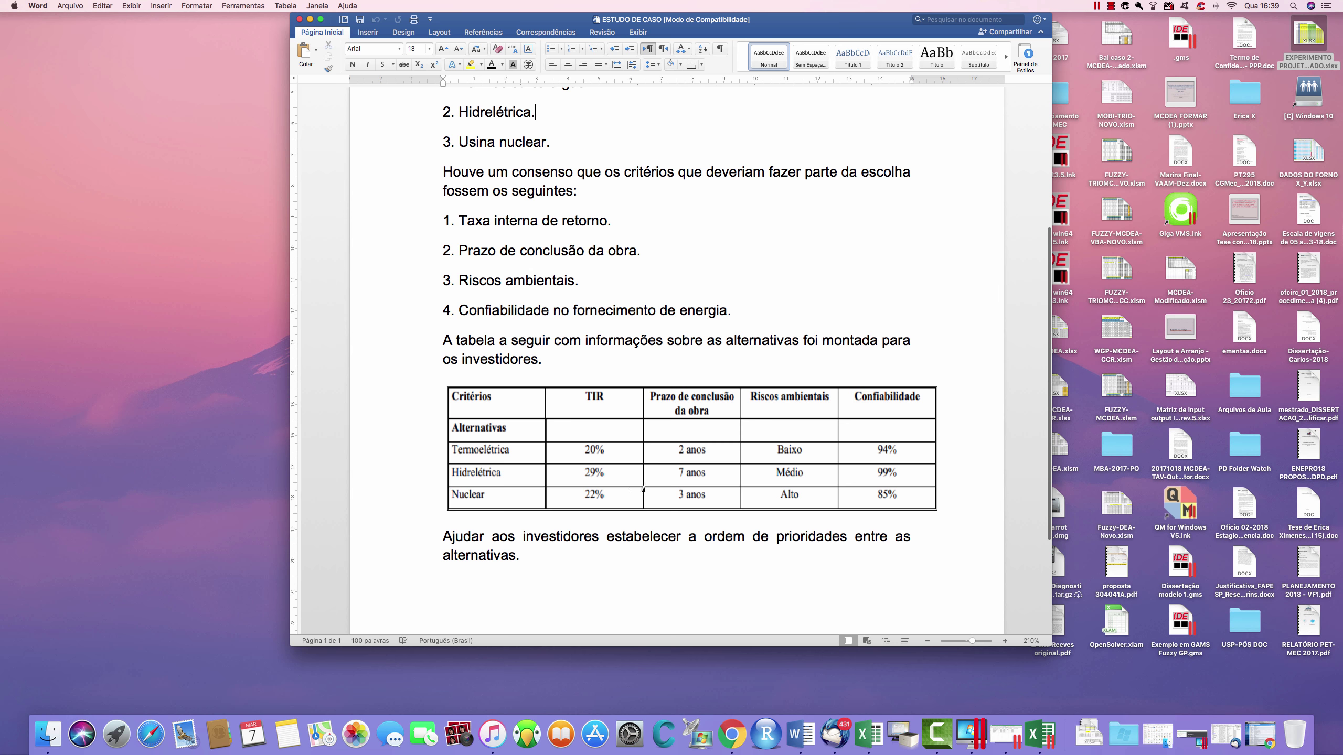
click(868, 734)
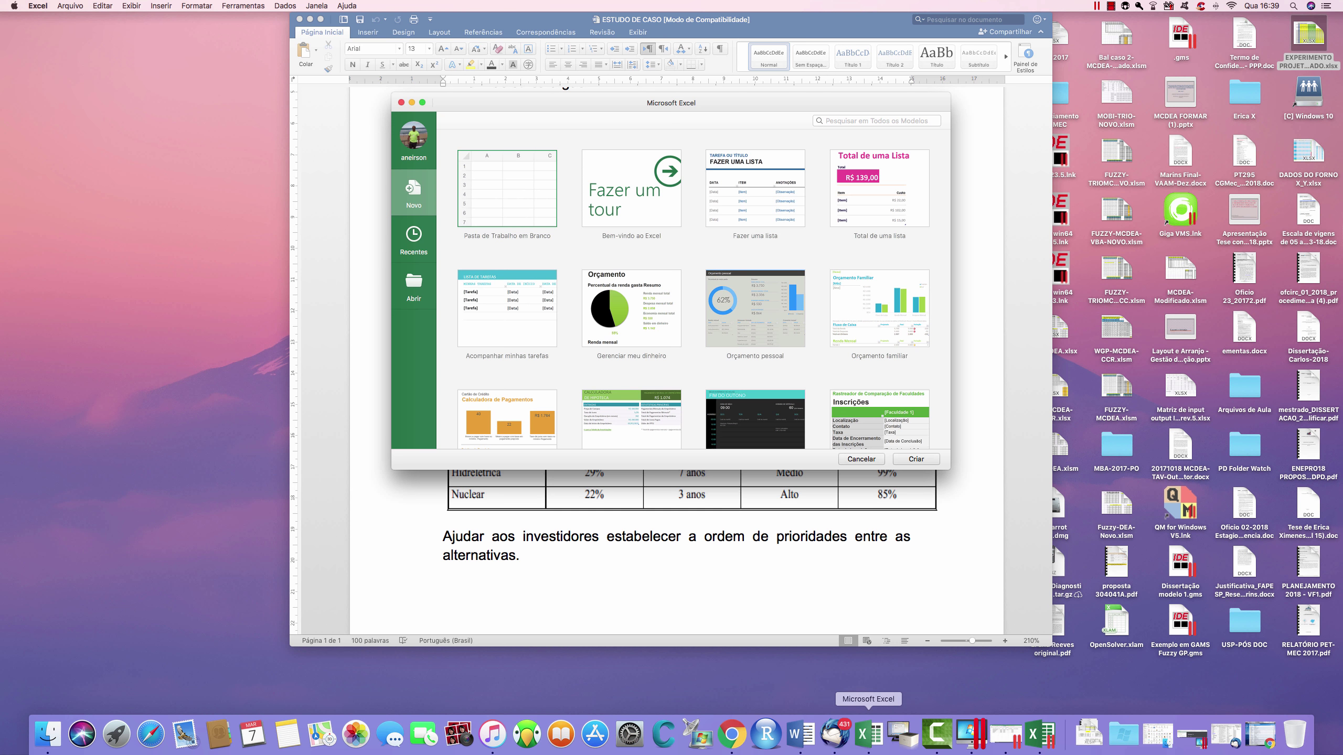
click(1039, 735)
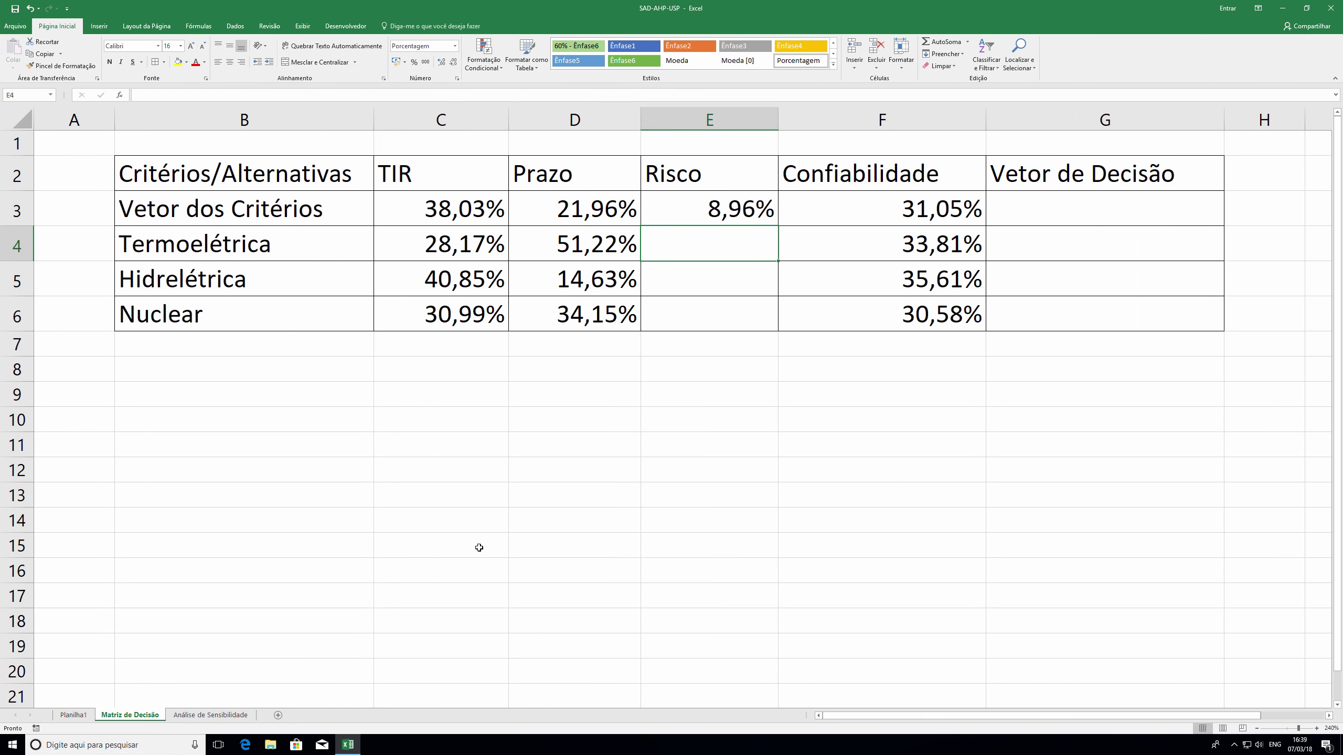
- Enter 1 along the diagonal of the Risco comparison matrix on Planilha1, in G22, H23 and I24
click(74, 715)
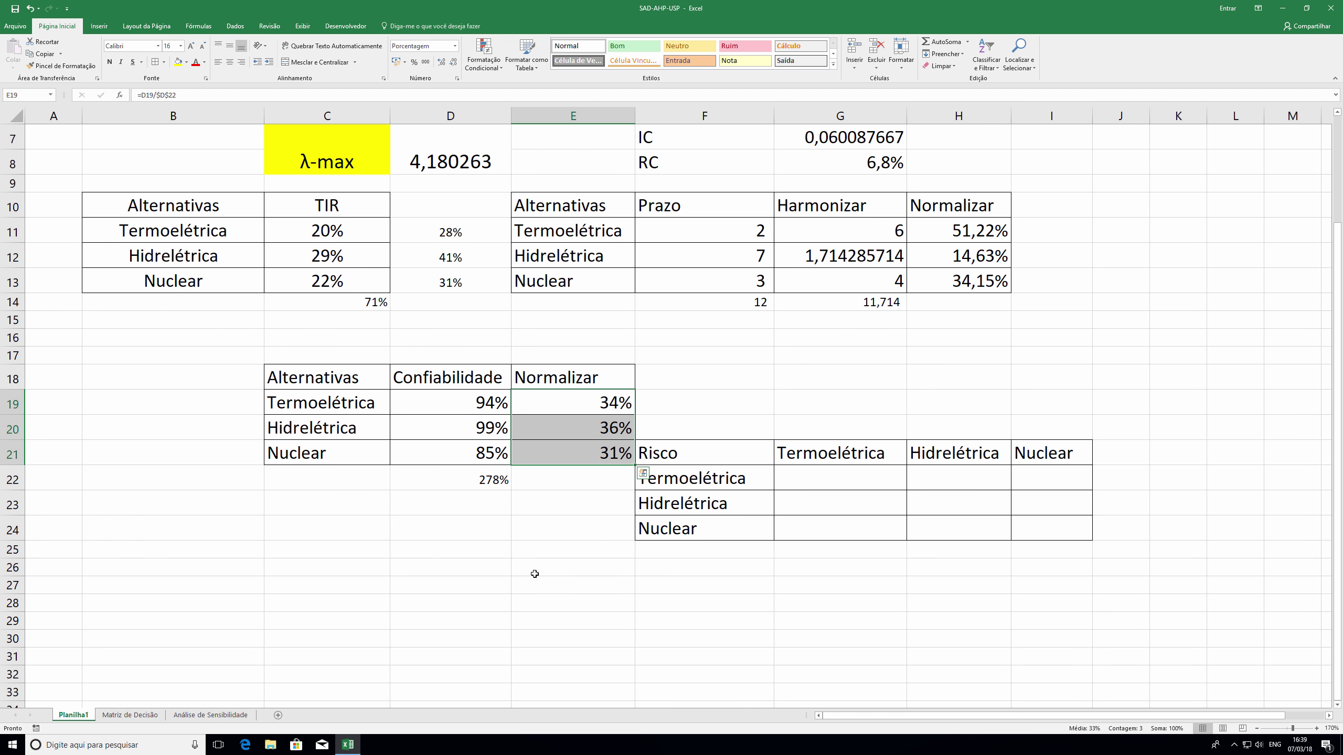
click(880, 551)
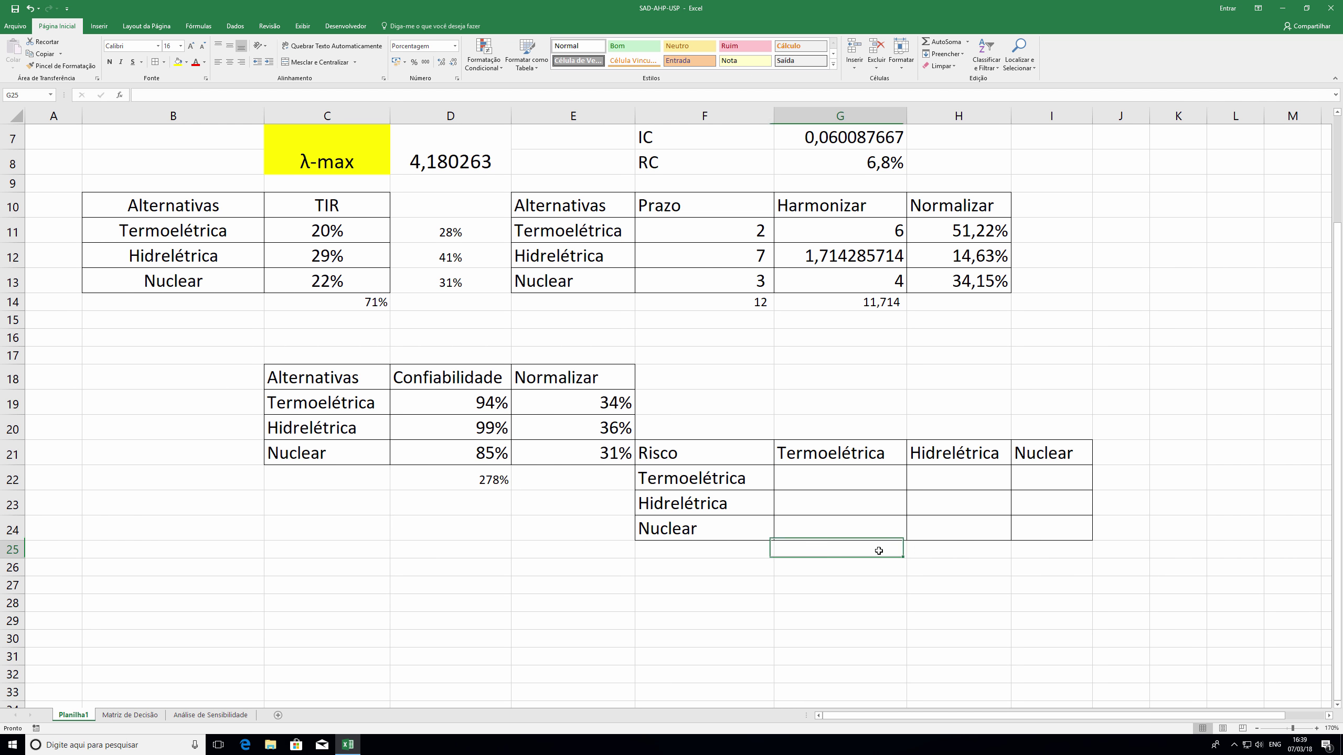
click(844, 485)
text(1)
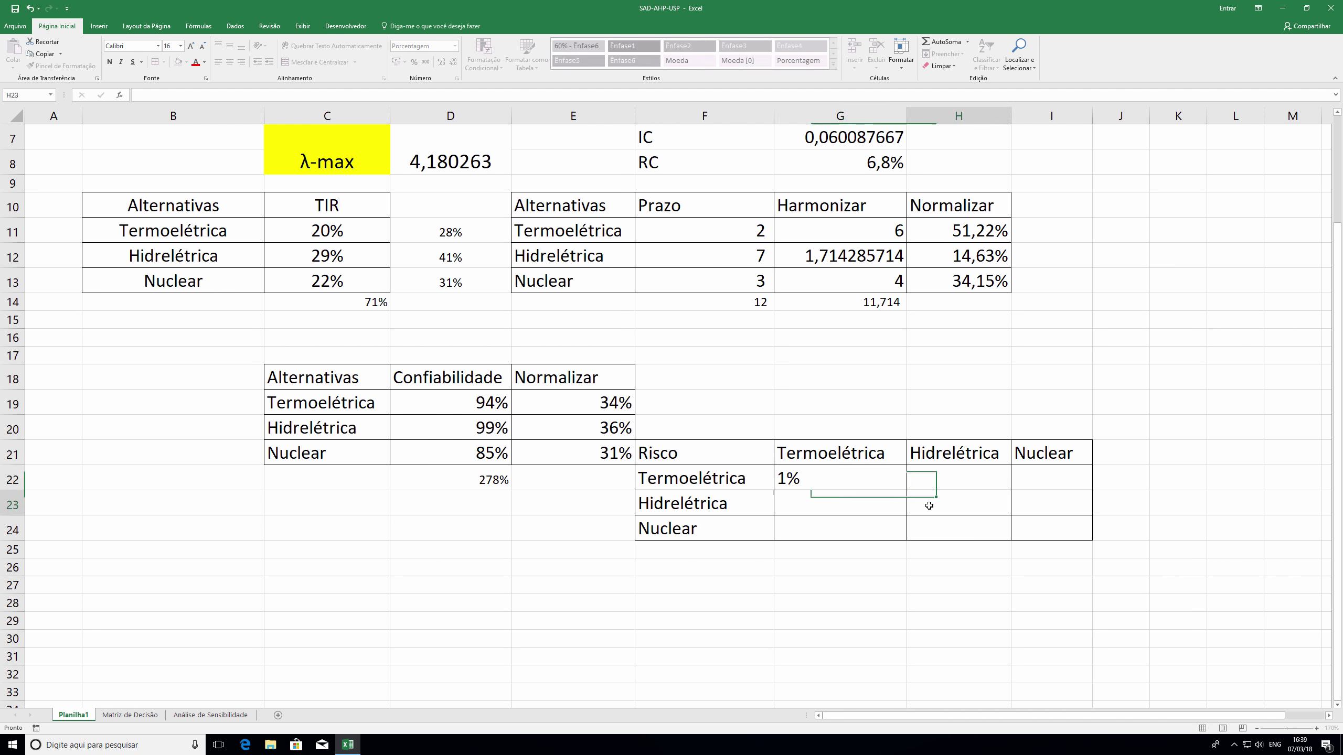
click(939, 504)
text(1)
click(1041, 528)
text(1)
click(1026, 567)
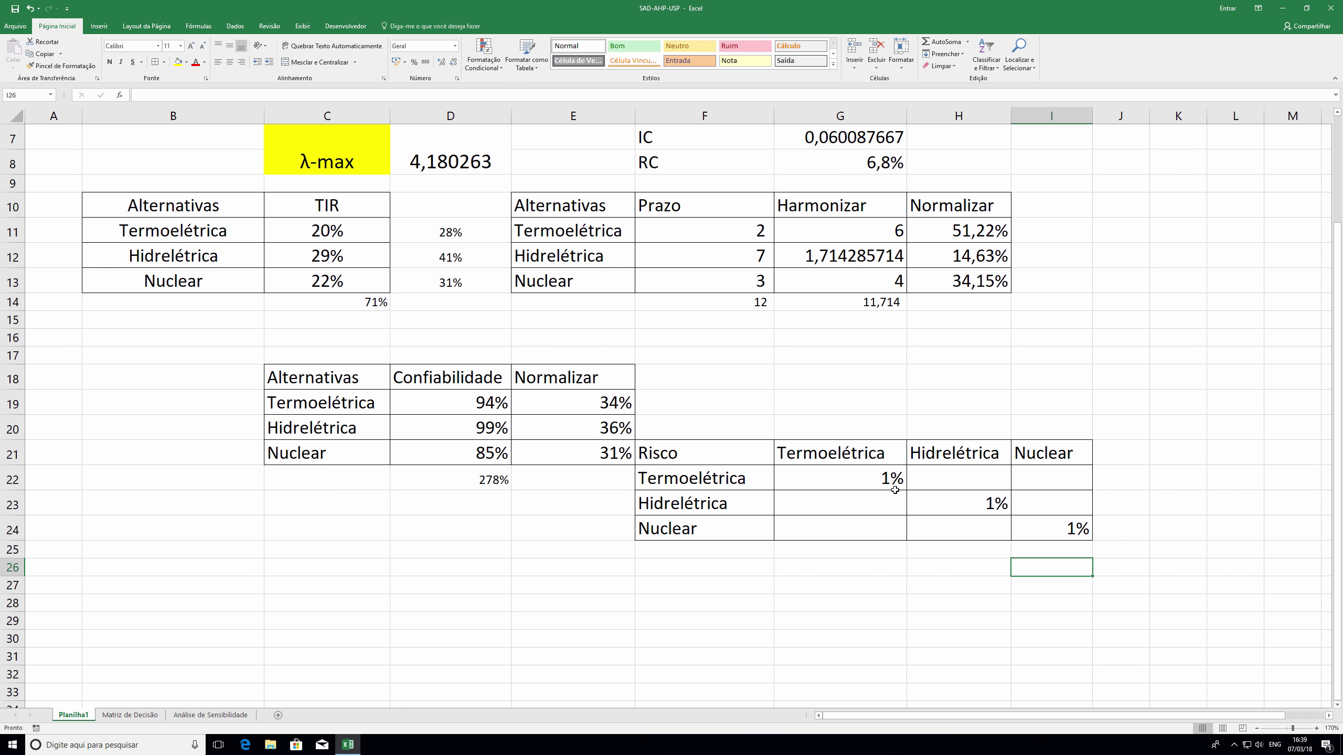
- Change the Risco comparison matrix cells G22:I24 from percentage to the comma number style with no decimal places
drag(872, 482, 1058, 526)
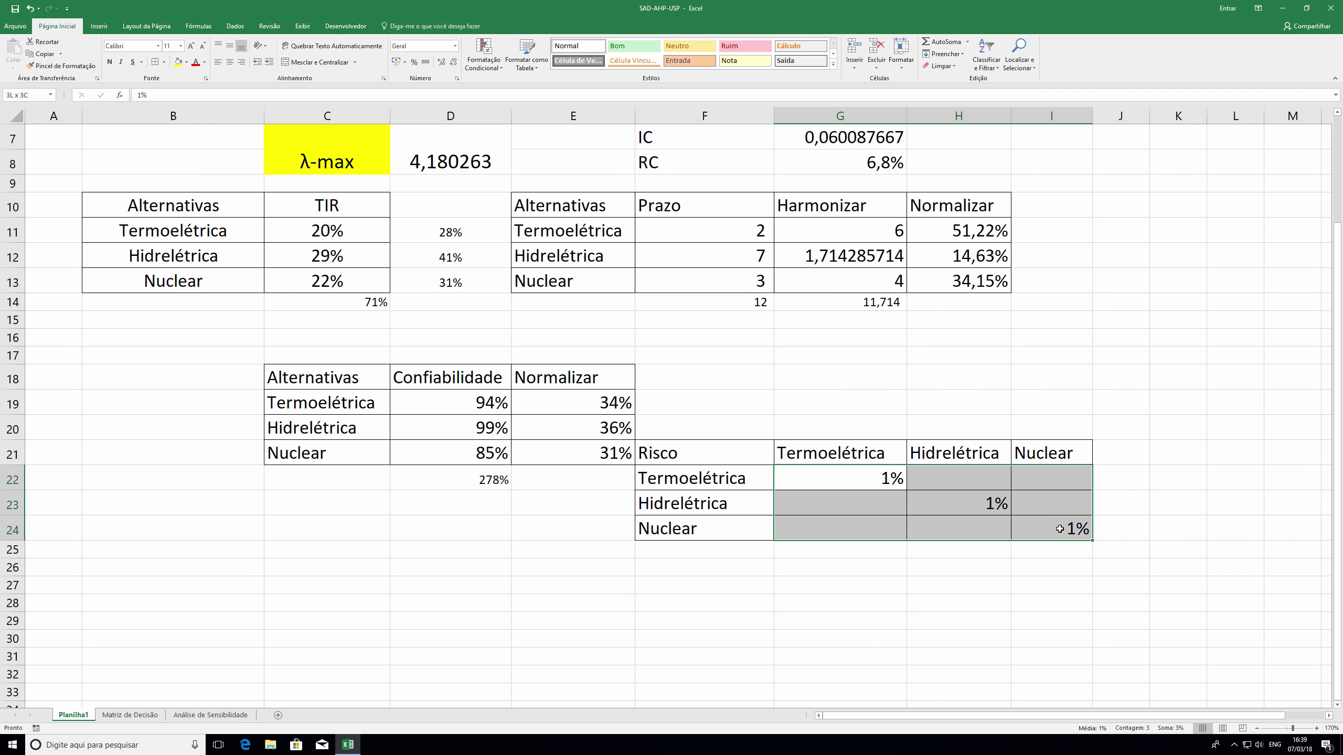
click(425, 62)
click(443, 62)
click(444, 62)
click(451, 63)
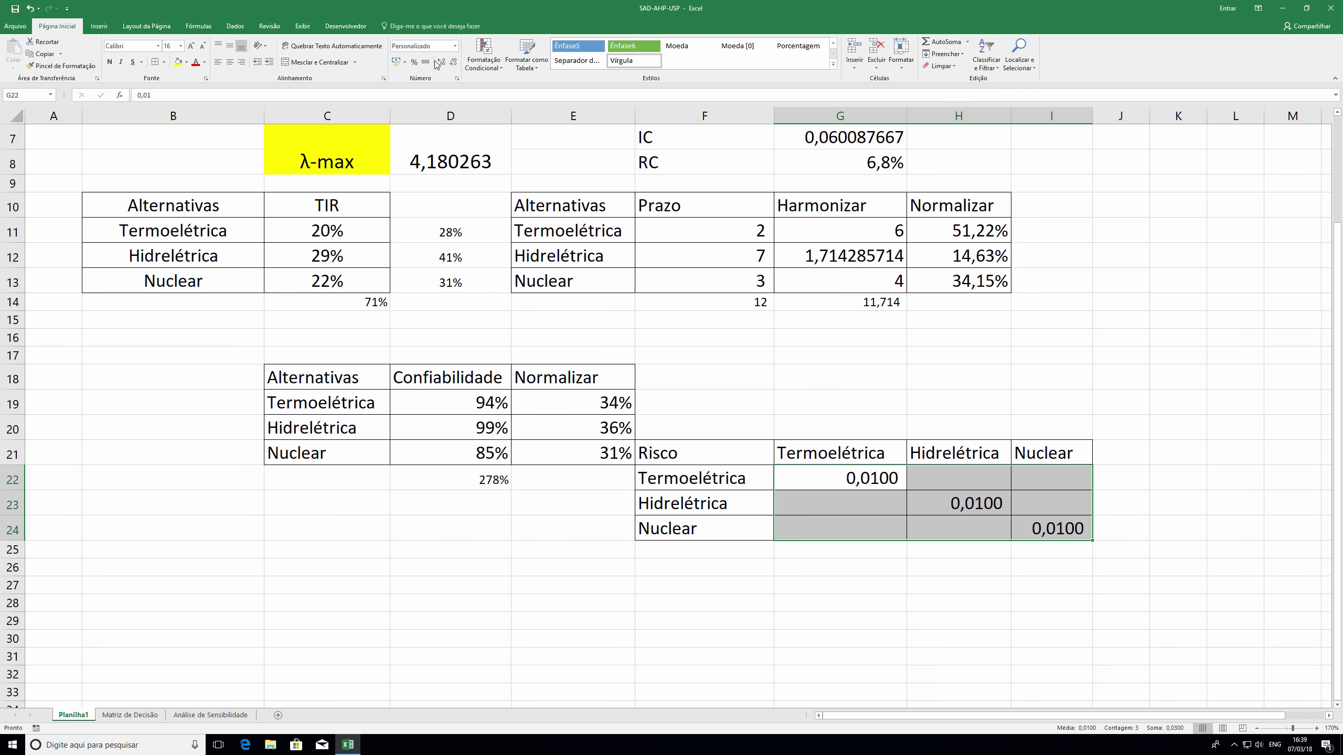
click(451, 64)
click(451, 64)
click(451, 63)
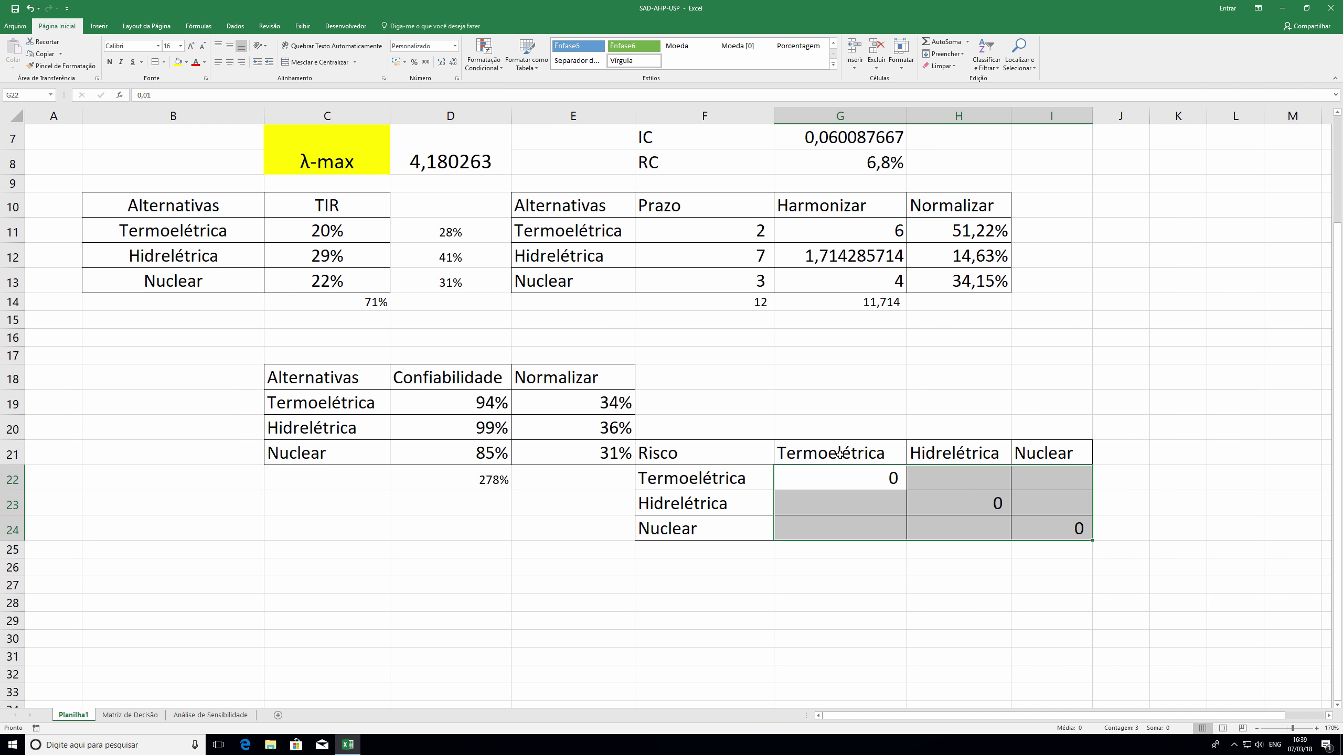
- Re-enter 1 in the Risco matrix's diagonal cells G22, H23 and I24
click(848, 471)
text(1)
click(992, 506)
text(1)
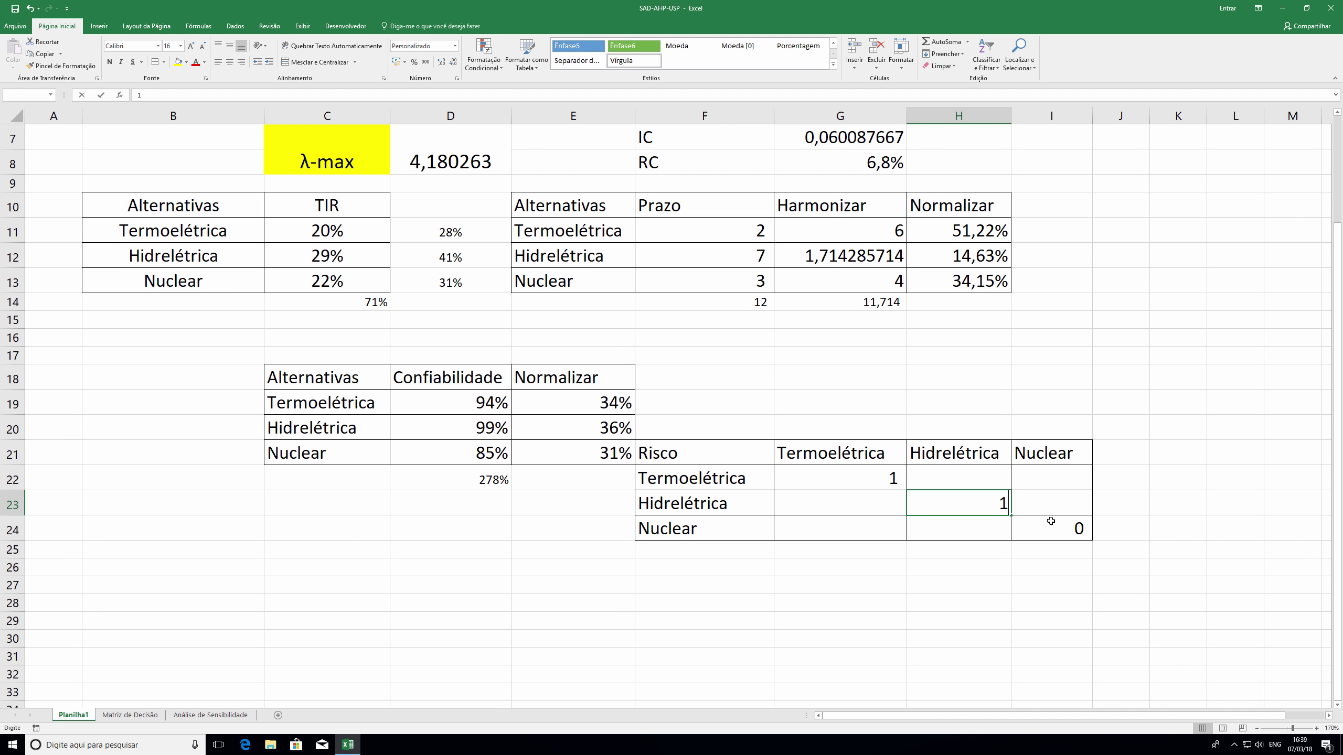
click(1057, 526)
text(1)
click(1047, 562)
- Format the Risco matrix cells G22:I24 as fractions of up to one digit (1/4)
drag(813, 477, 1038, 523)
right_click(1035, 489)
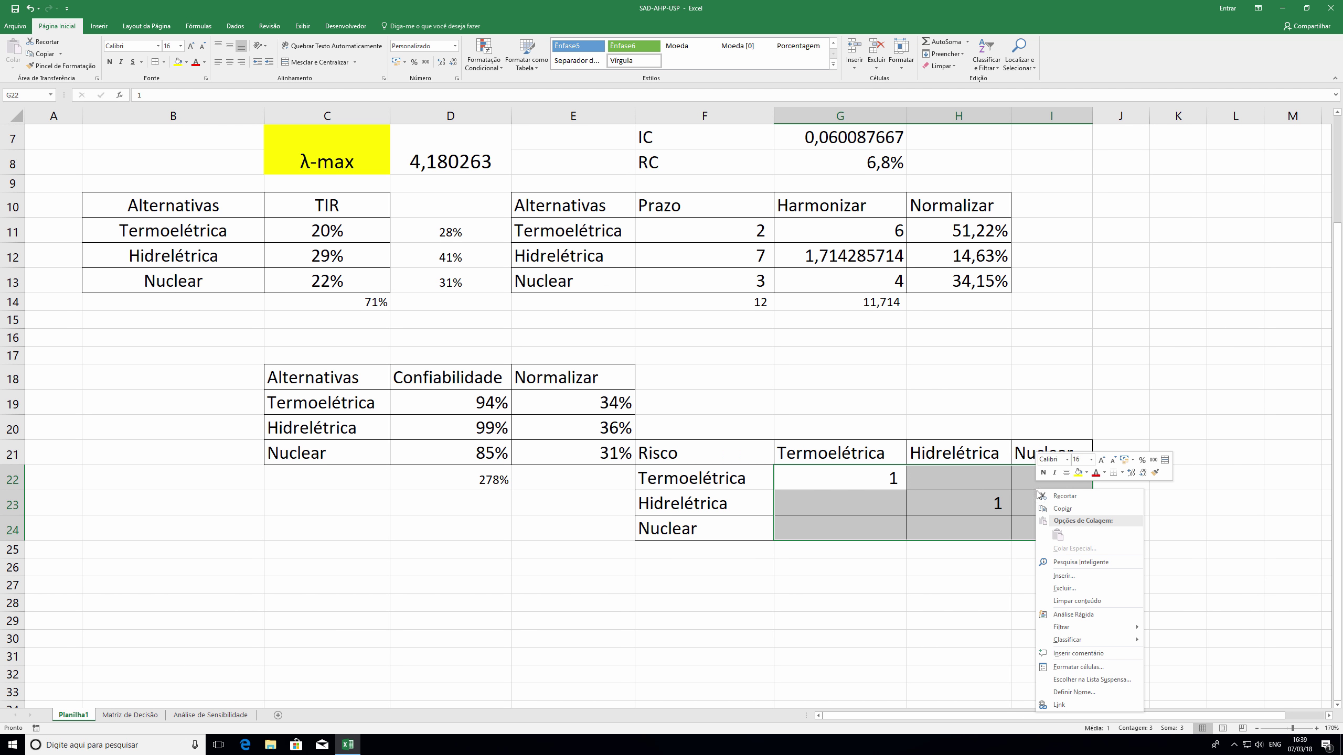
click(1064, 668)
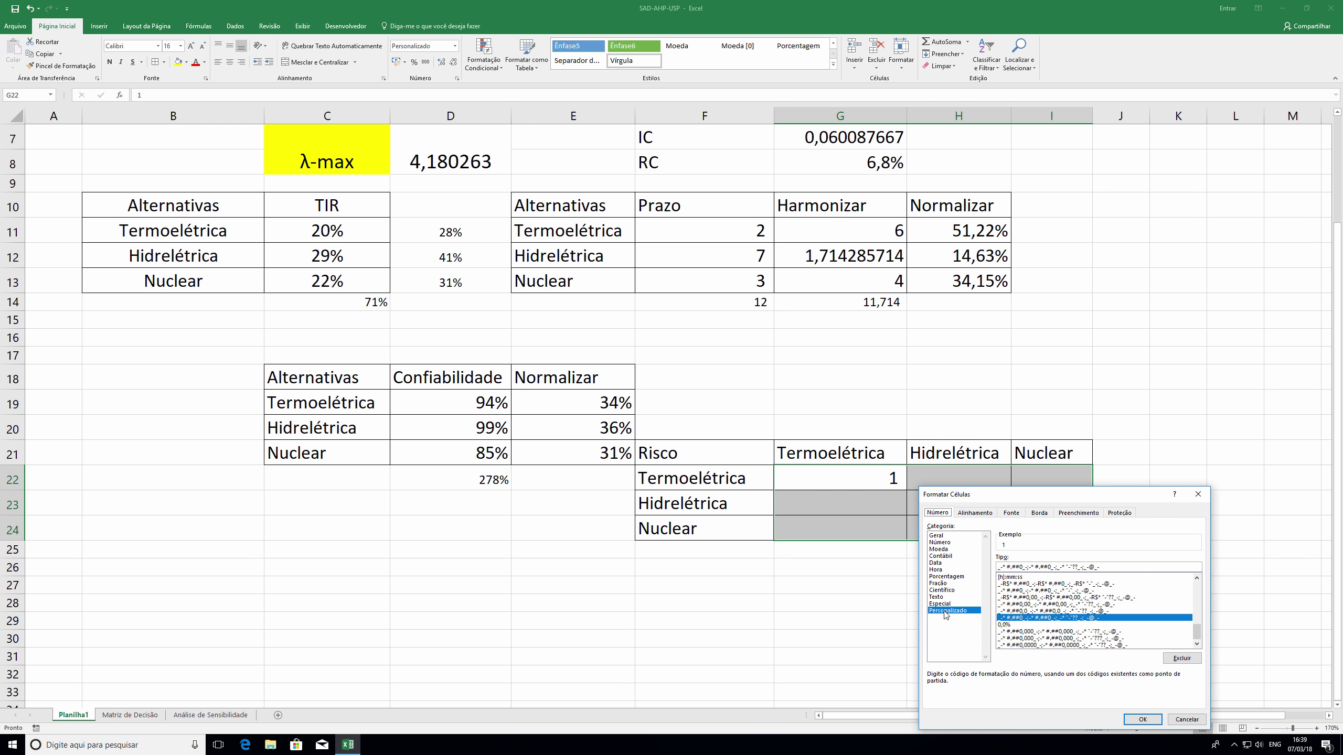
click(939, 583)
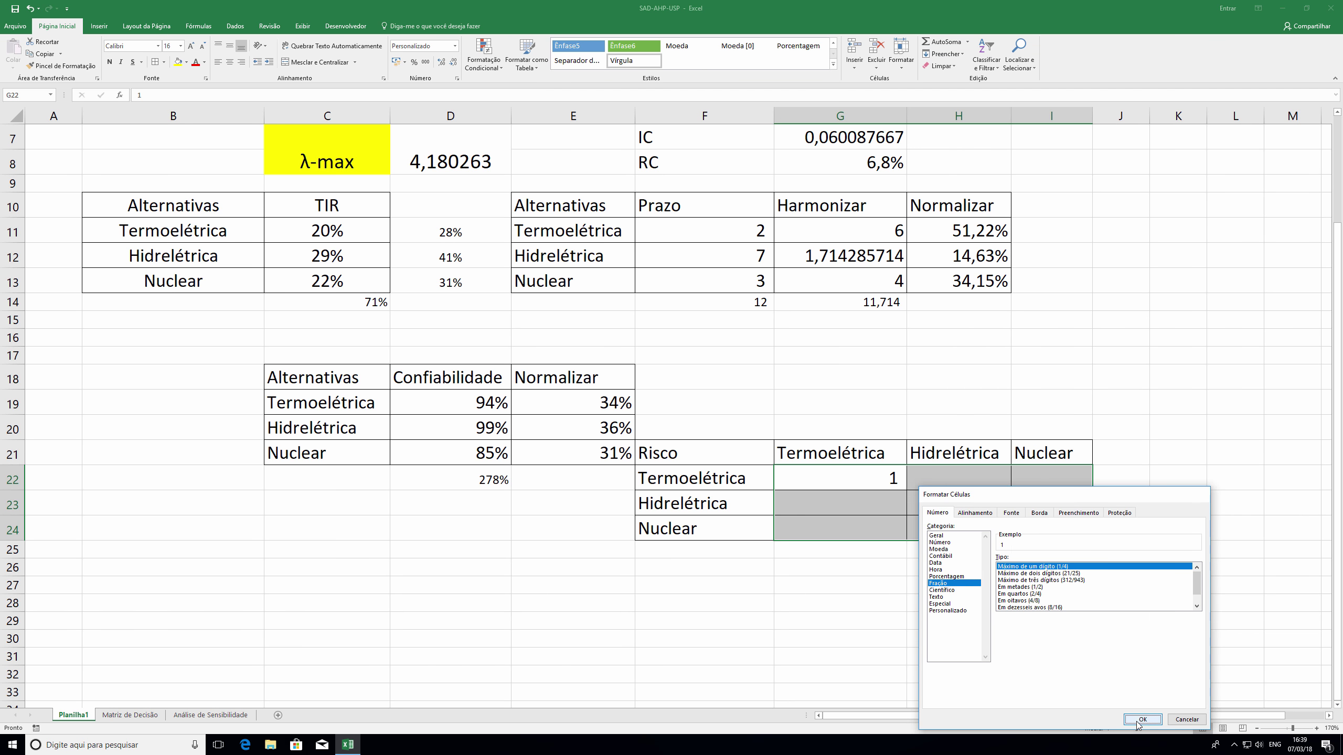
click(1143, 719)
- Rate Termoelétrica against the other alternatives for Risco, entering 3 for Hidrelétrica in H22 and 4 for Nuclear in I22
click(878, 481)
click(938, 484)
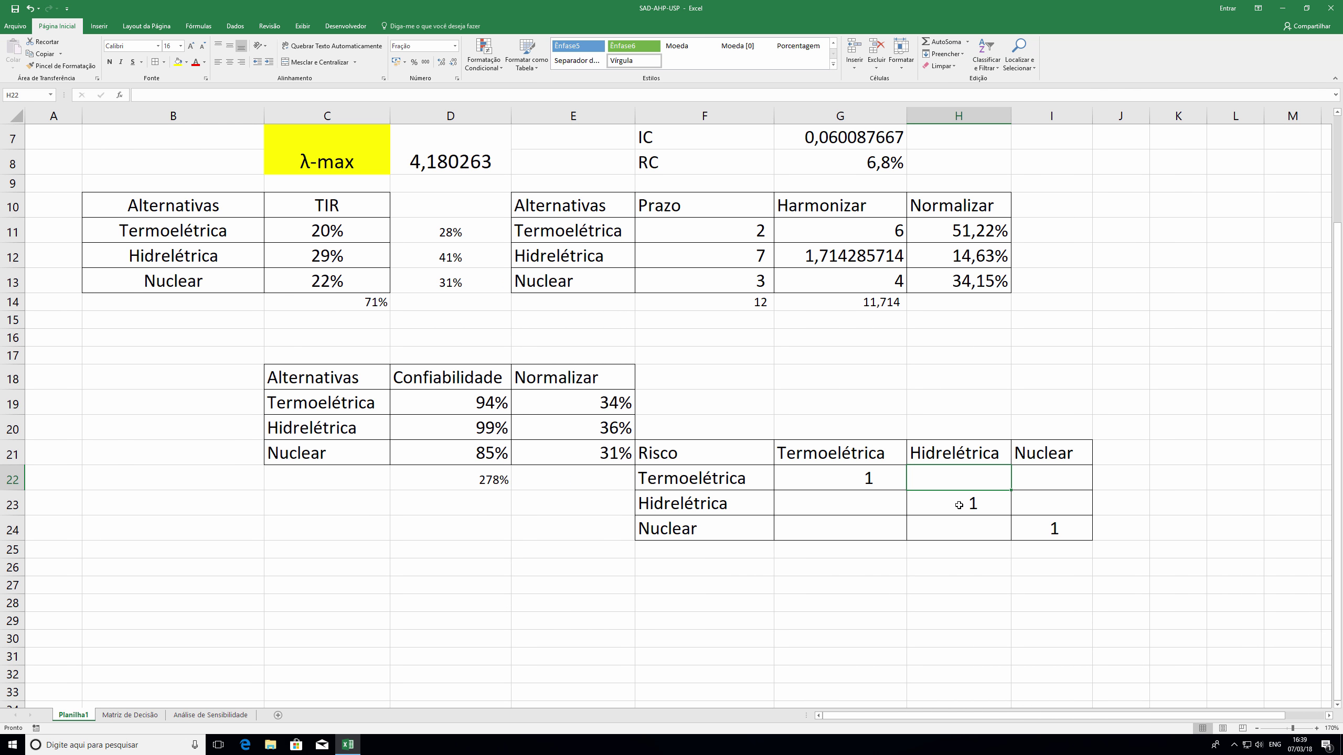
text(3)
key(Tab)
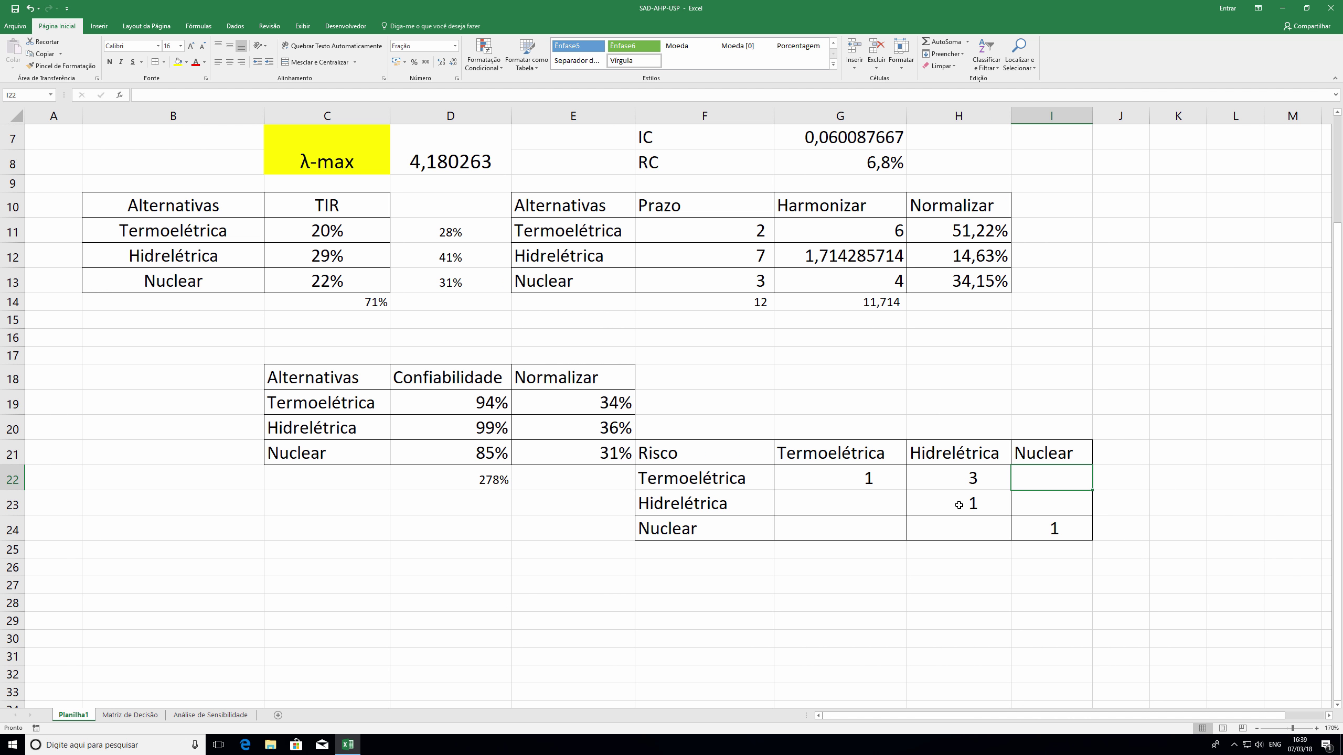
text(4)
key(Return)
- Fill the Termoelétrica column with the reciprocal judgments, entering =1/H22 in G23 and =1/I22 in G24
key(Left)
key(Left)
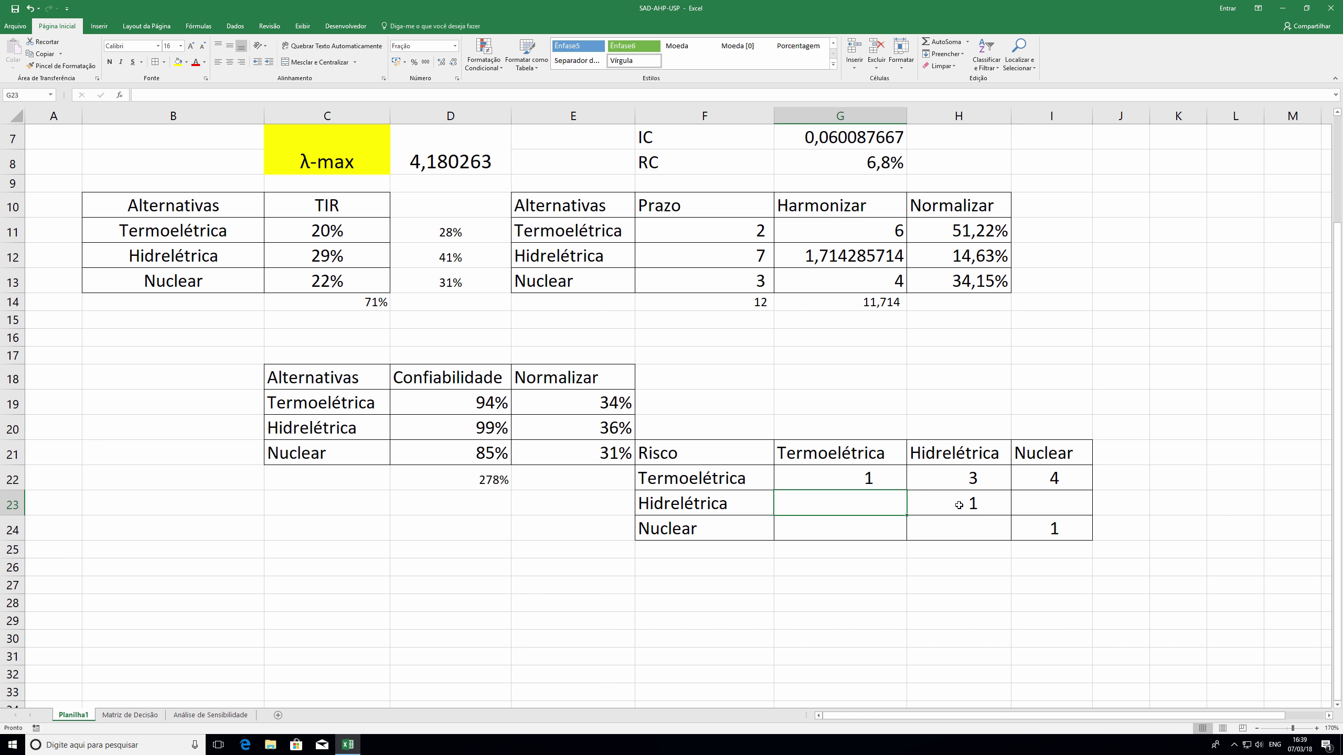
text(=1/)
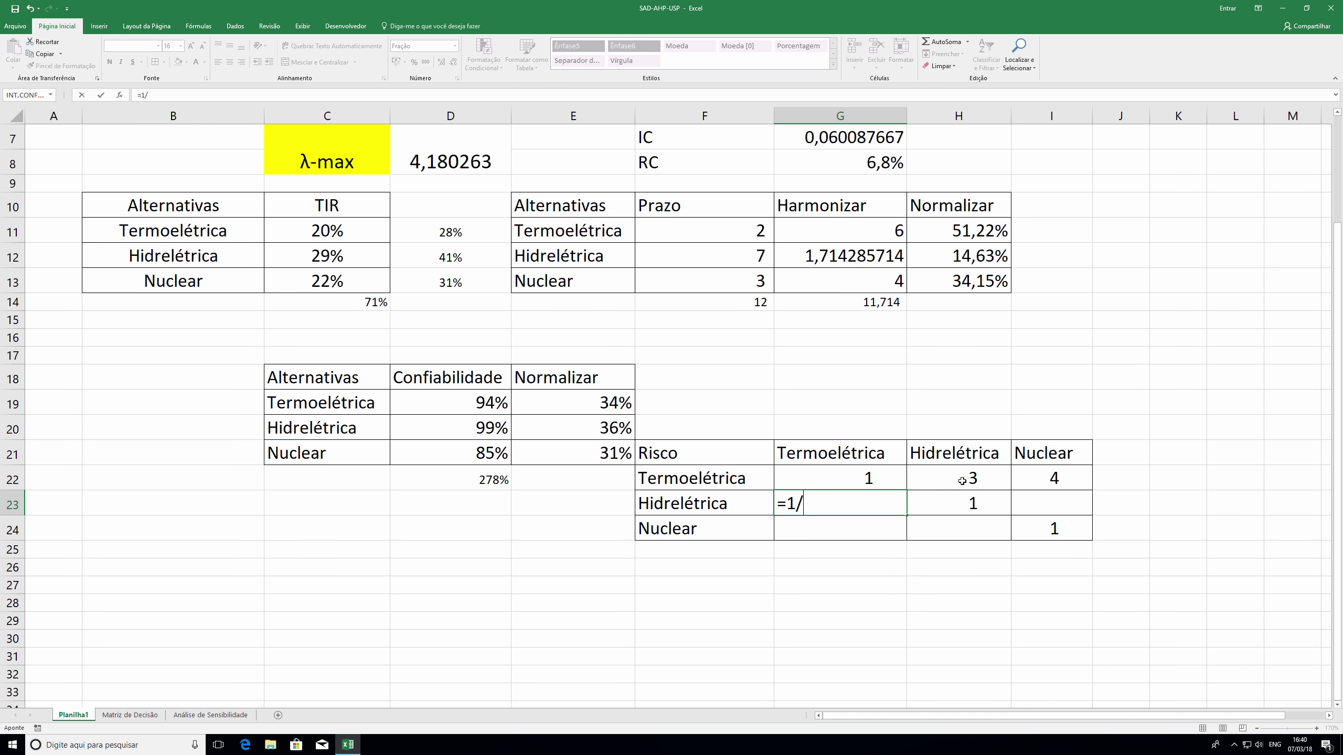
click(962, 480)
key(Return)
text(=1)
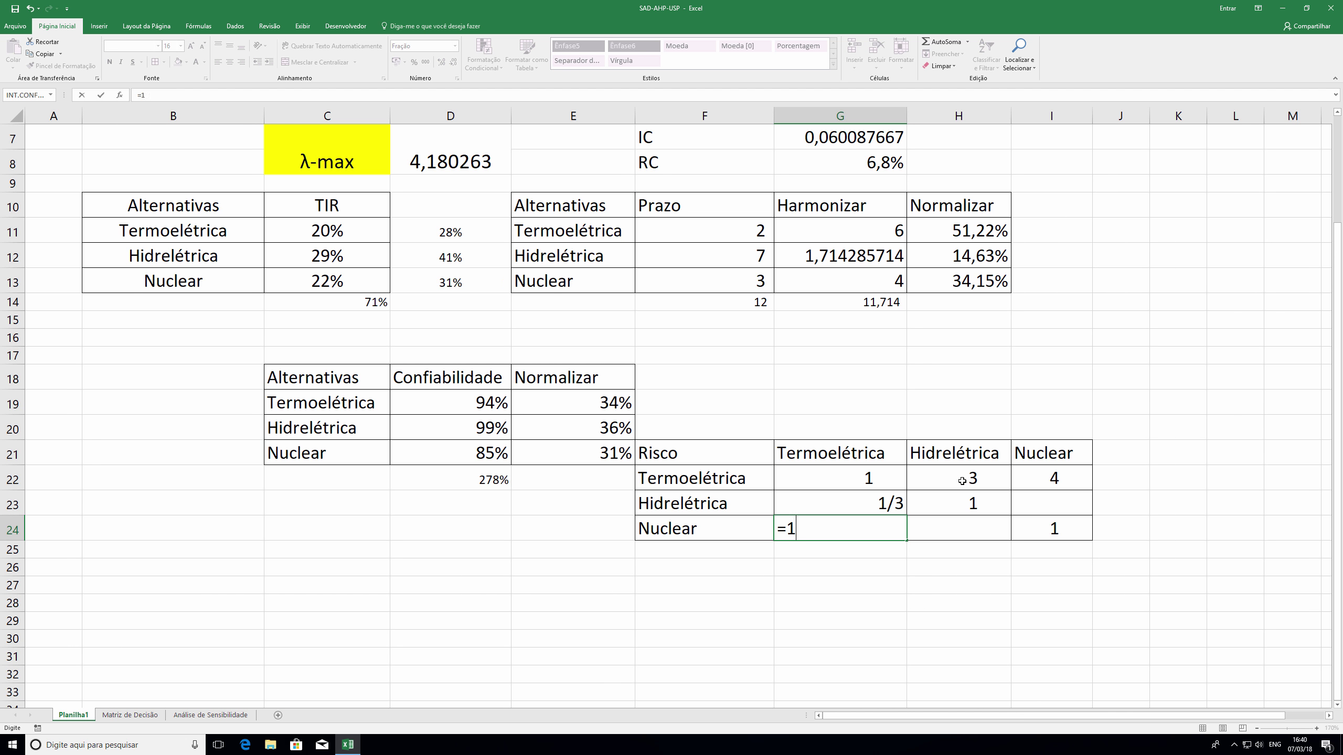
text(/)
click(1043, 478)
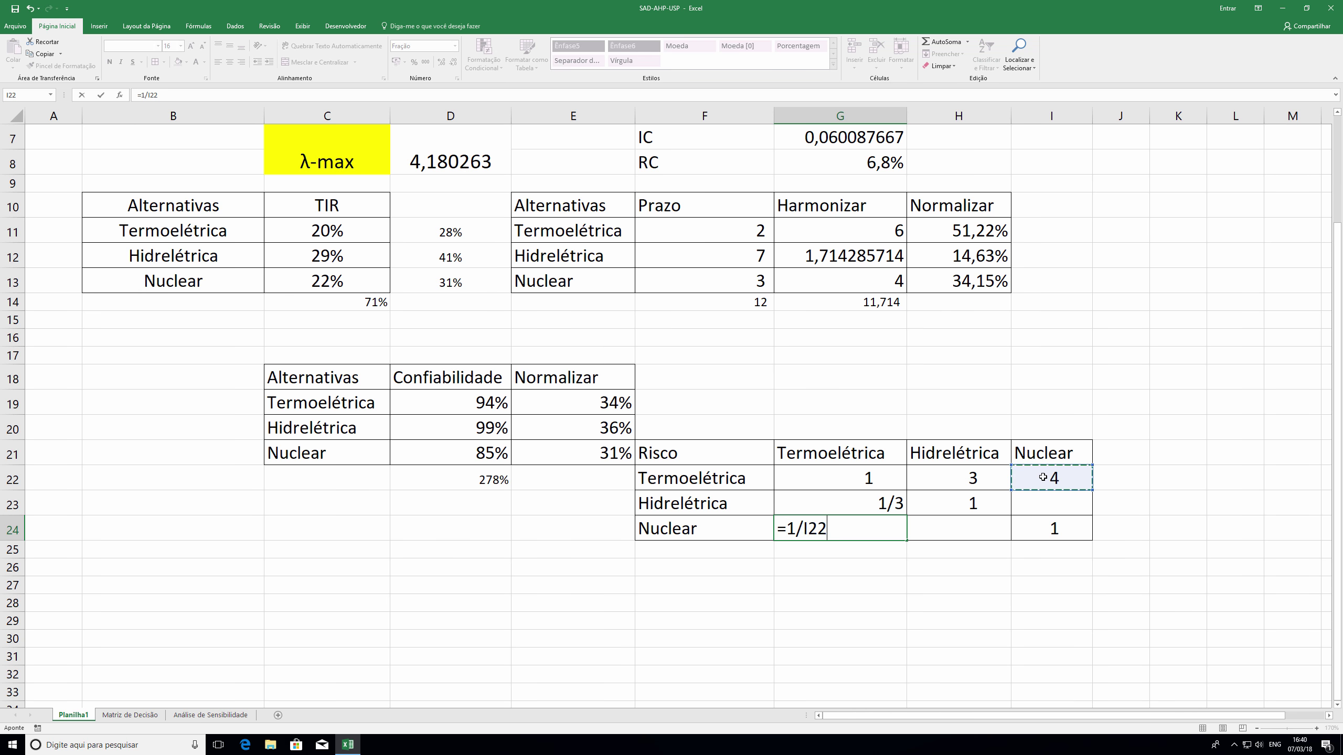
key(Return)
- Enter 3 in I23 for Hidrelétrica against Nuclear and its reciprocal =1/I23 in H24
click(1056, 509)
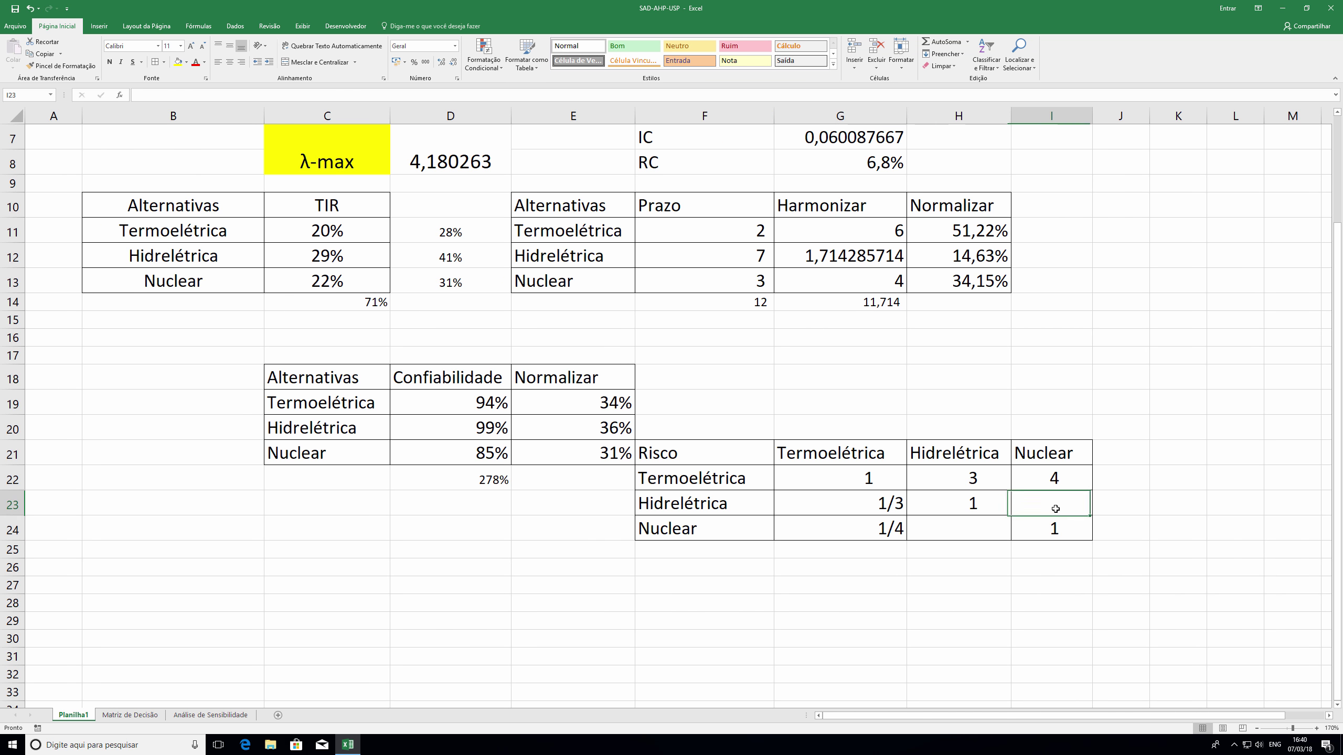
text(3)
key(Return)
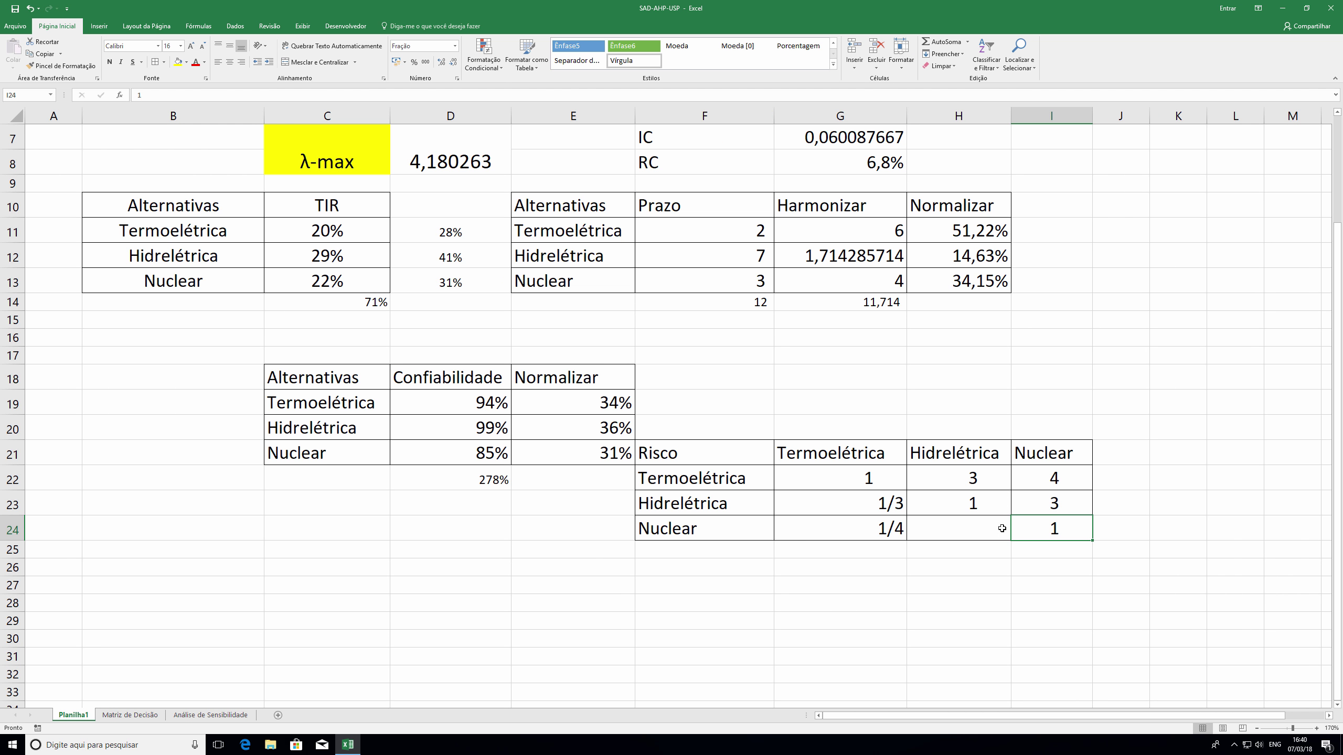
click(967, 527)
text(=1/)
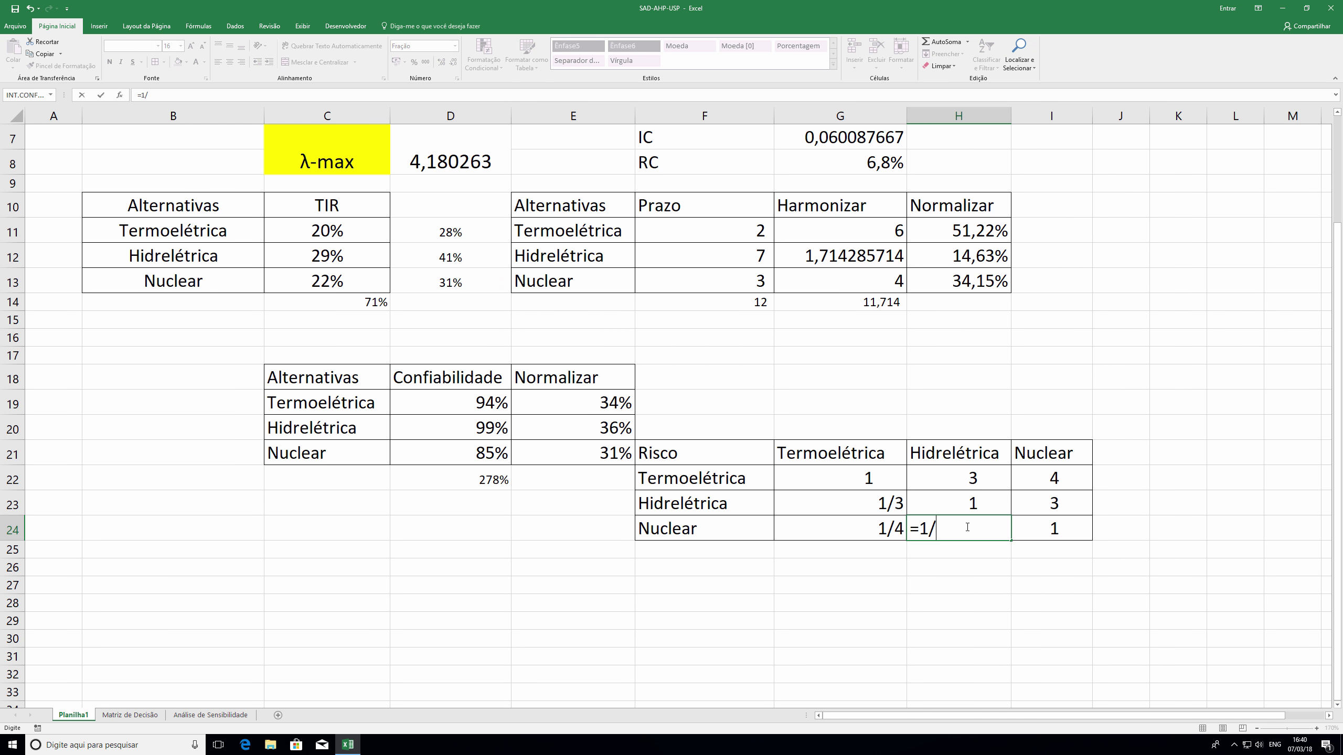
click(1041, 507)
key(Return)
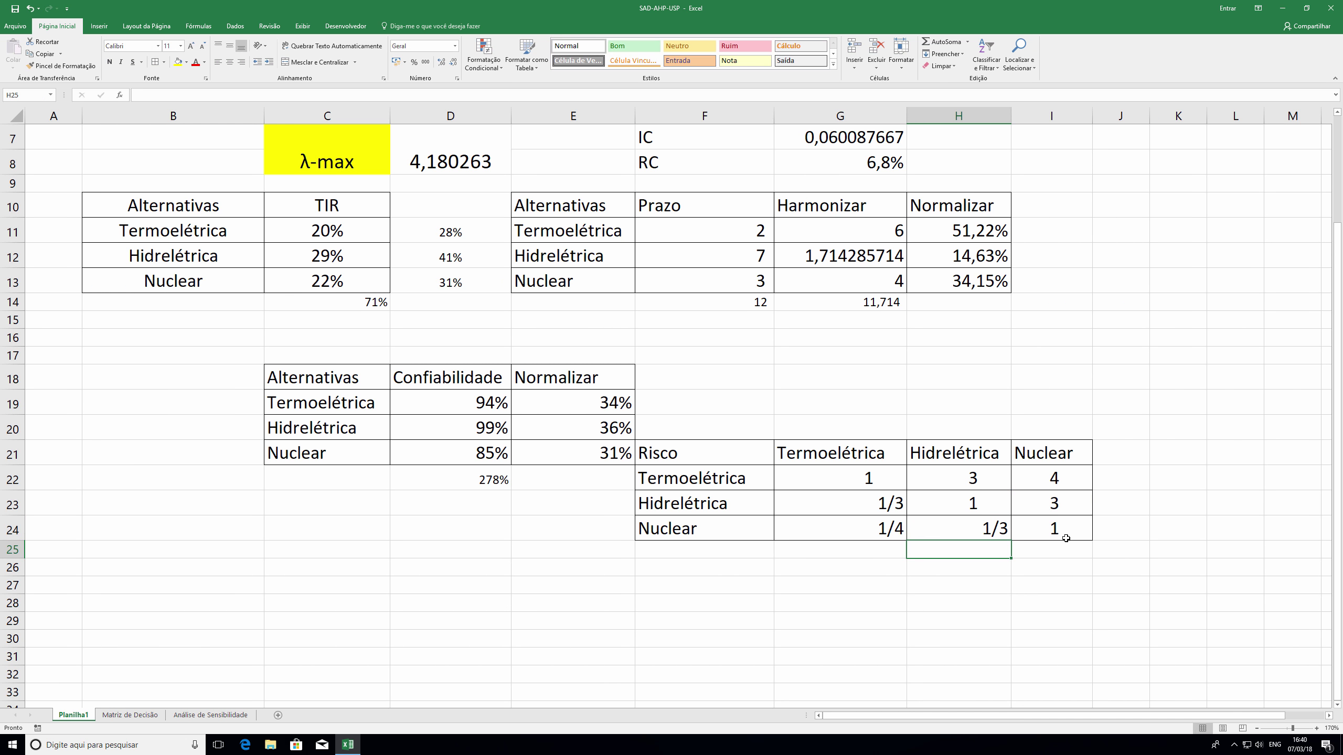
- Copy the formatting of header I21 to J21:K24 and enter the headers A.V in J21 and A.VN in K21
click(1037, 465)
click(61, 65)
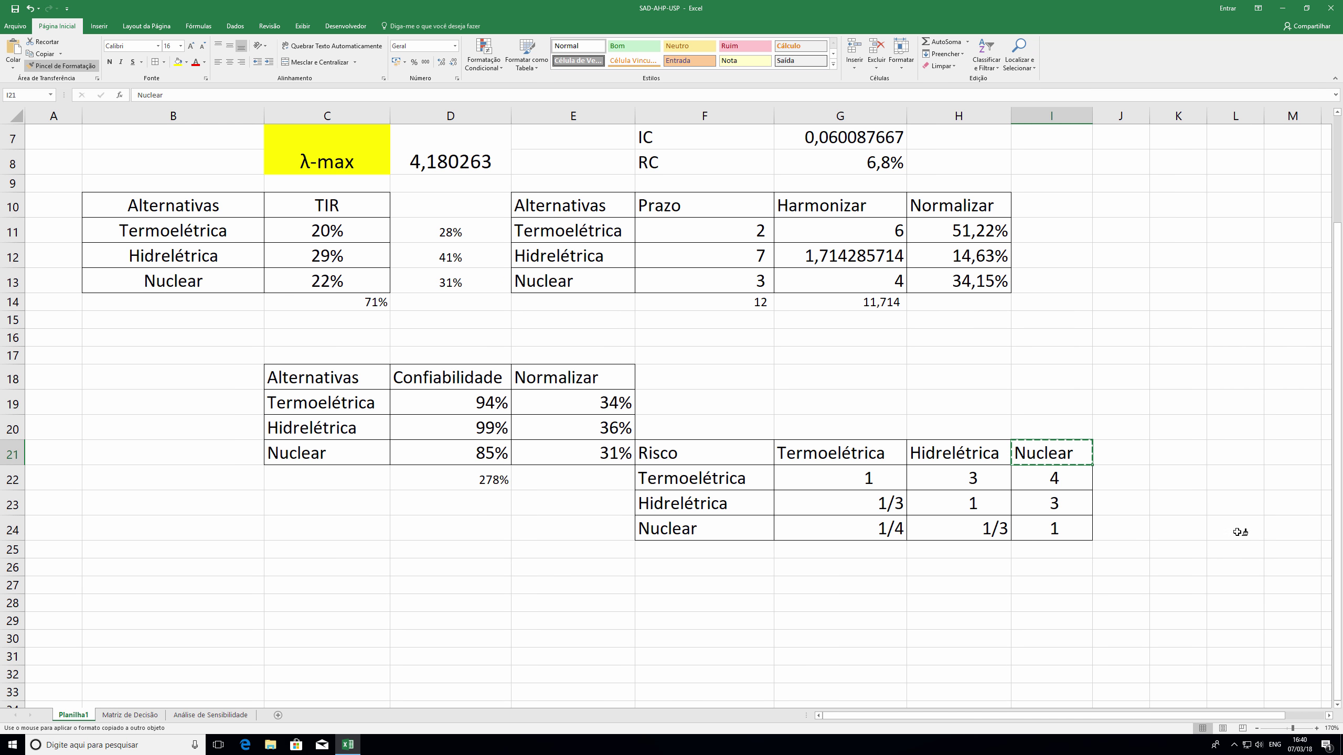
drag(1122, 453, 1159, 535)
click(1110, 456)
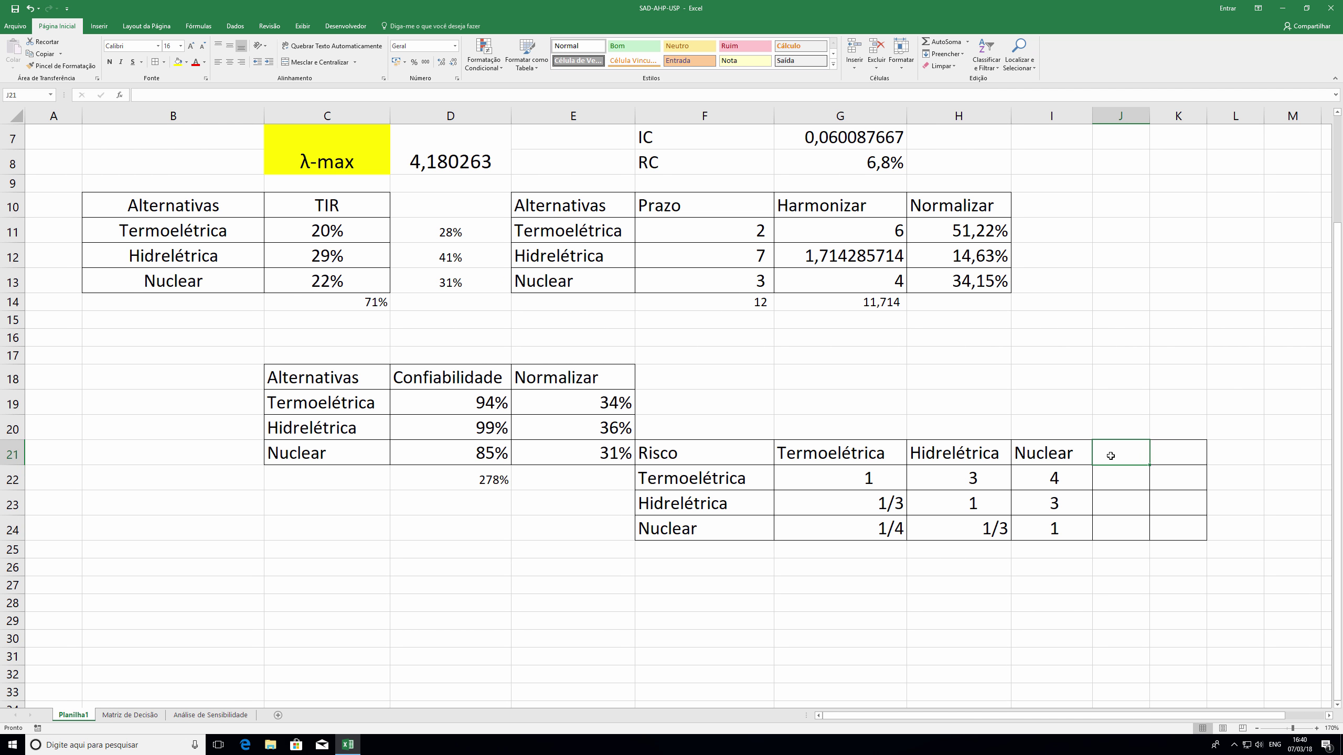
text(A.V)
key(Tab)
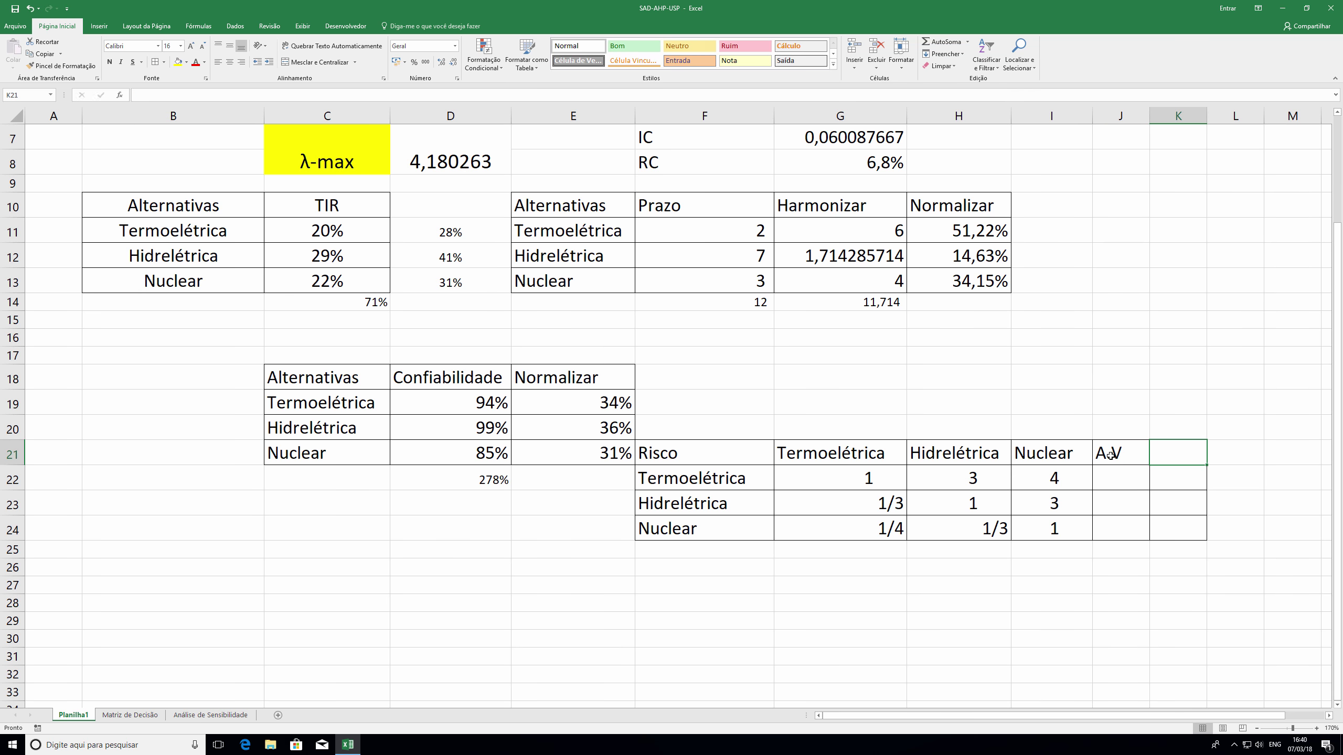
text(A.VN)
key(Return)
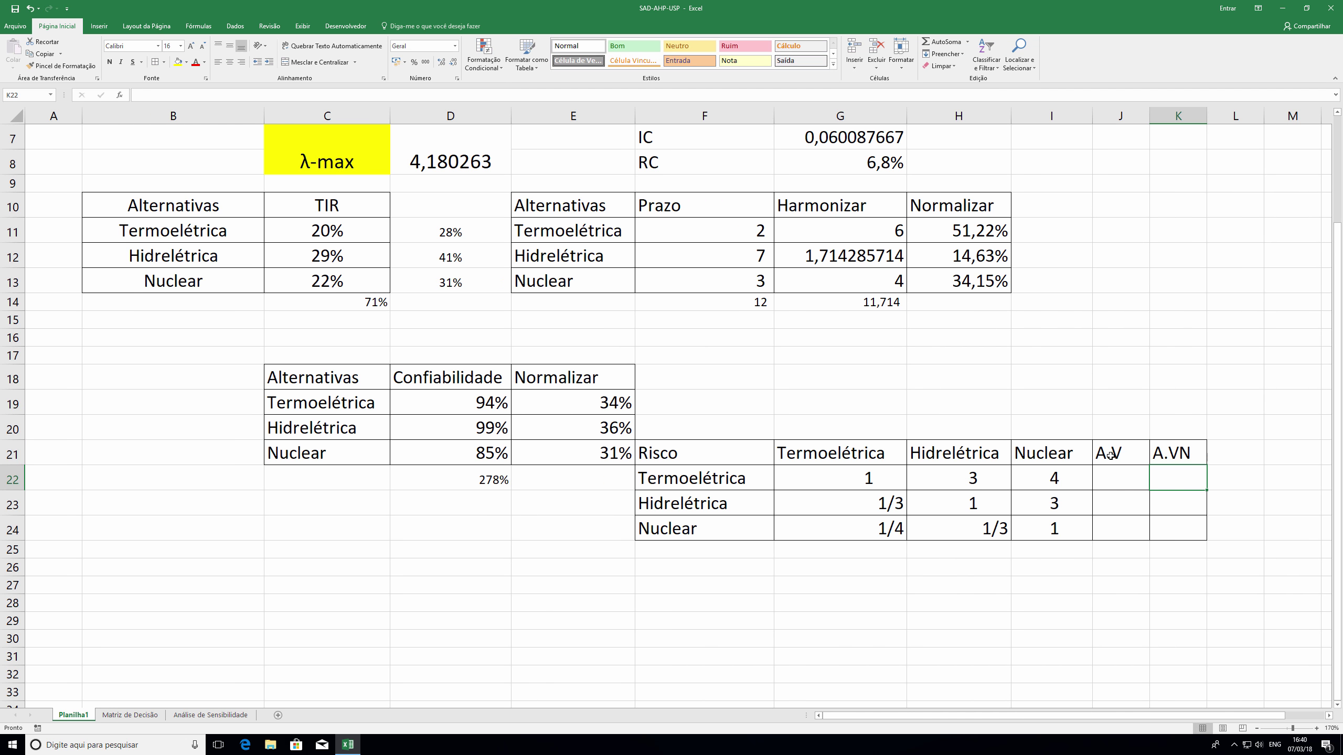
- Calculate Termoelétrica's A.V in J22 with =MÉDIA.GEOMÉTRICA(G22:I22) and extend the formula down to J24
click(1110, 483)
text(=mé)
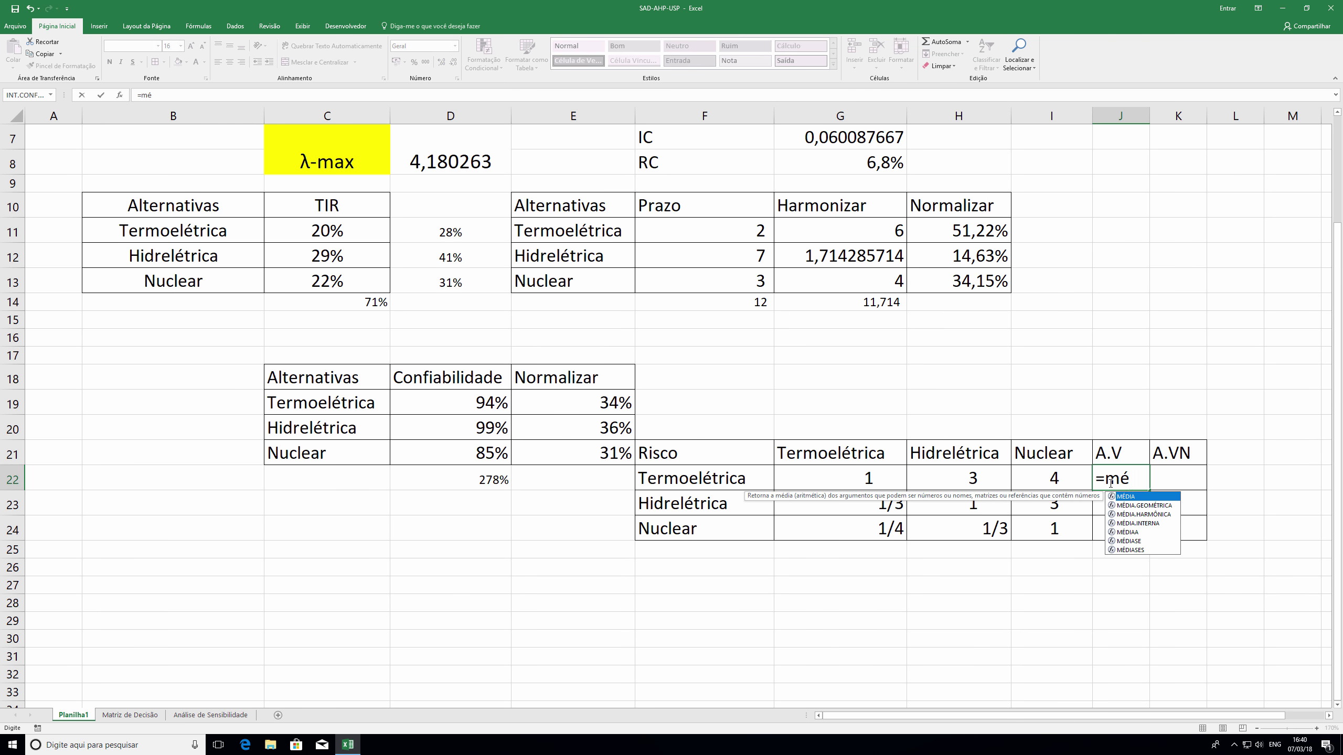
key(Down)
key(Tab)
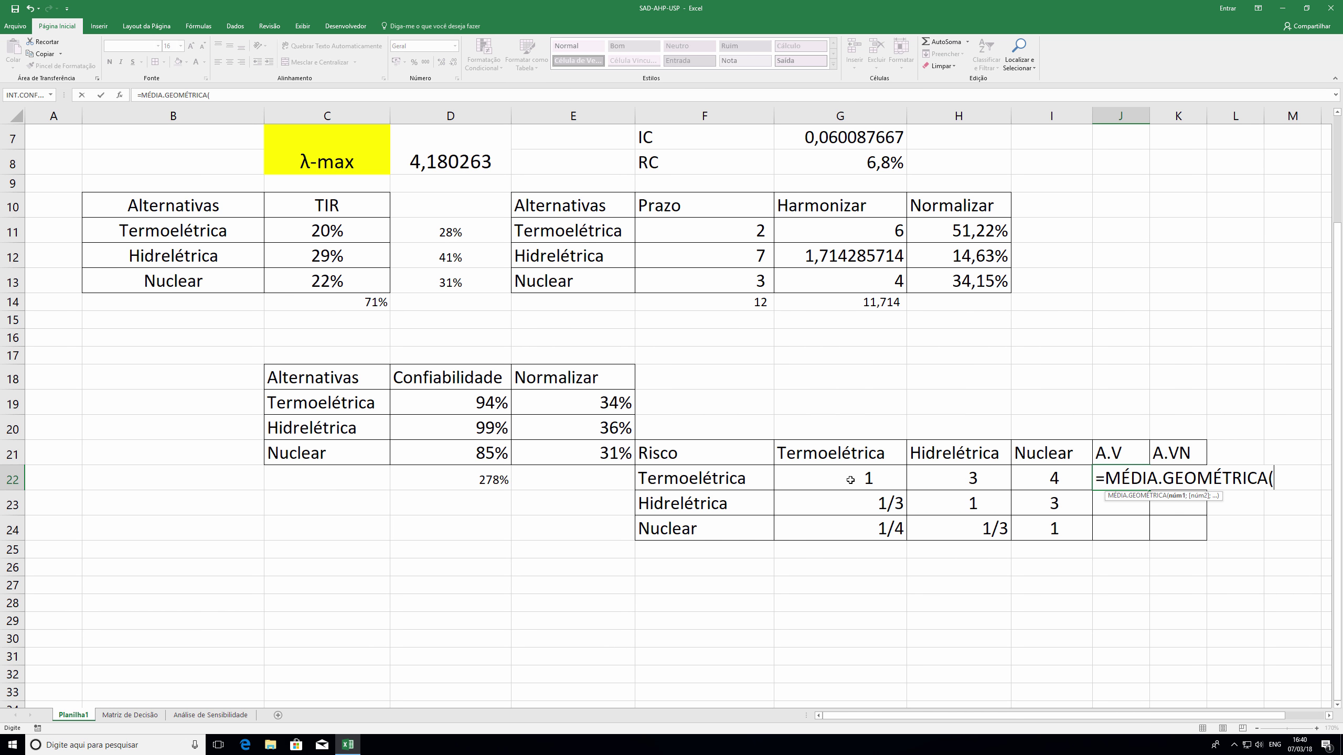
drag(850, 483, 1028, 484)
key(Return)
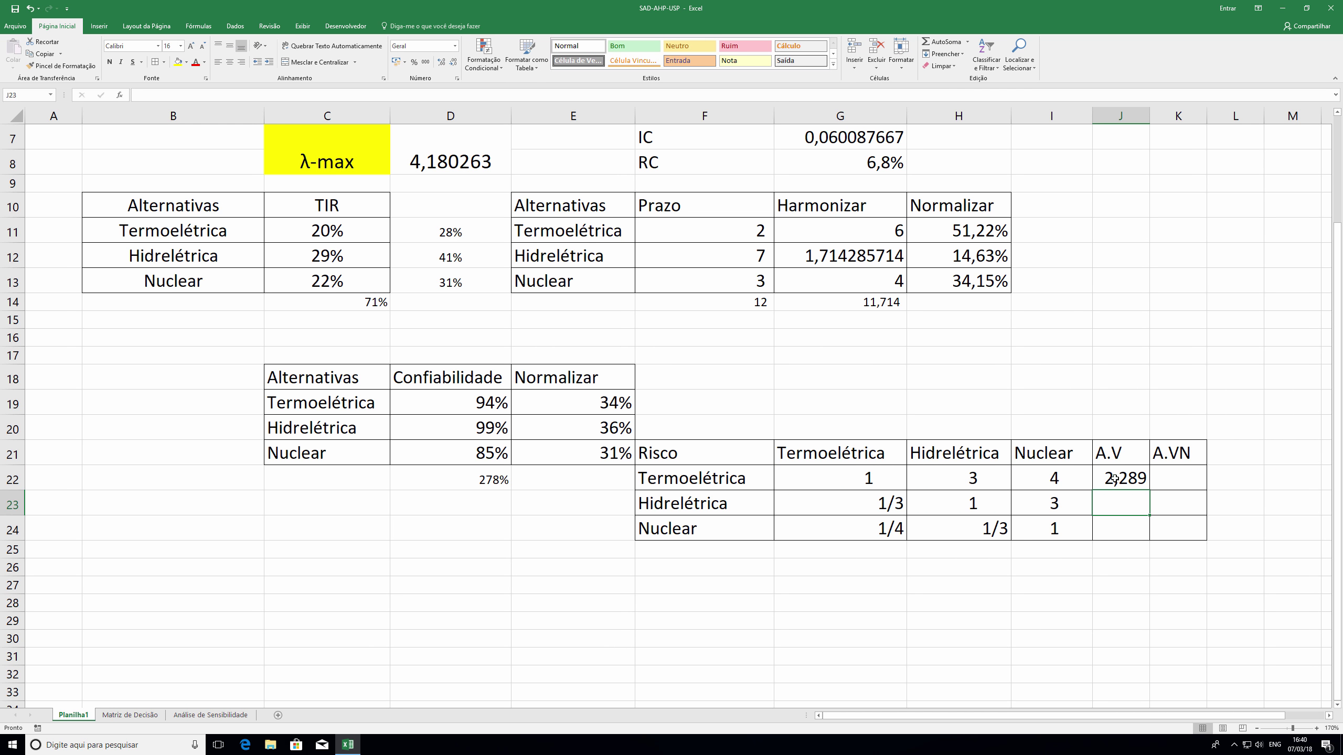
click(1136, 486)
drag(1150, 490, 1140, 534)
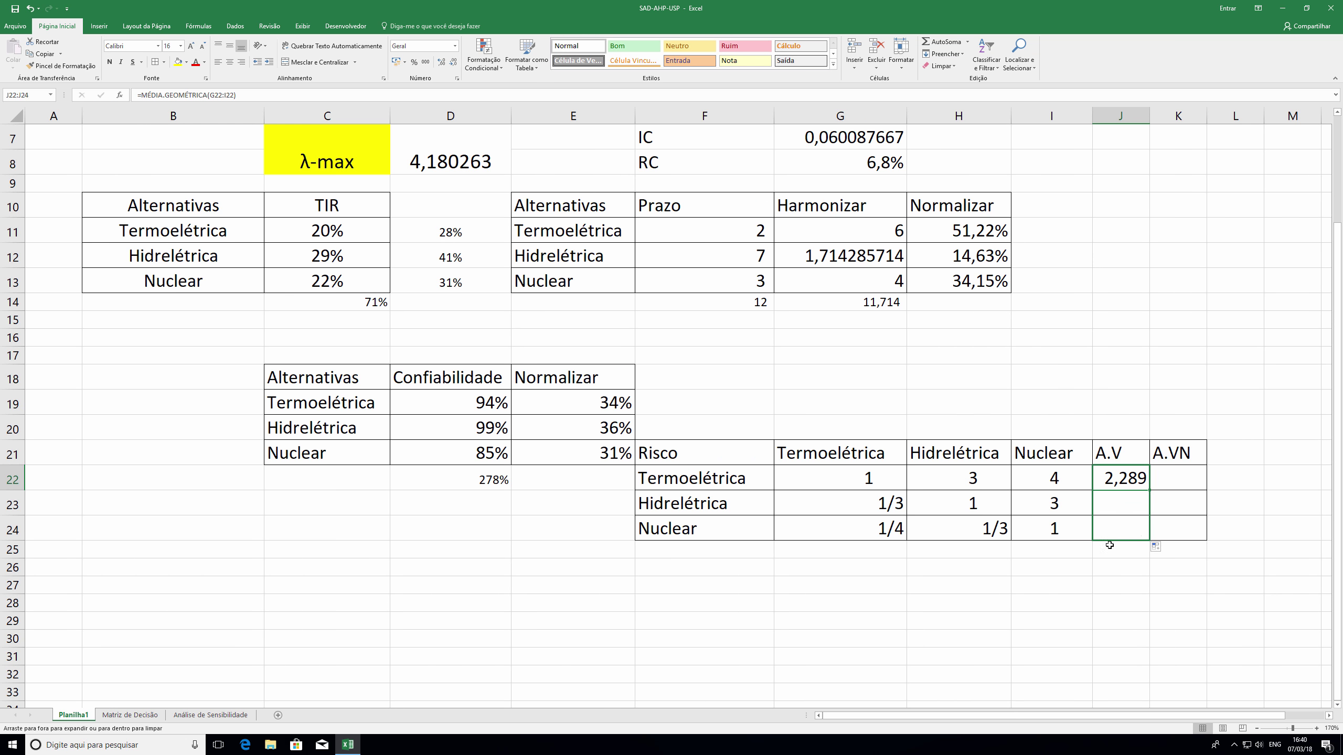
- Total the Termoelétrica column in G25 with =SOMA(G22:G24), extend the formula across to K25 and apply the comma number style
click(884, 550)
text(=soma)
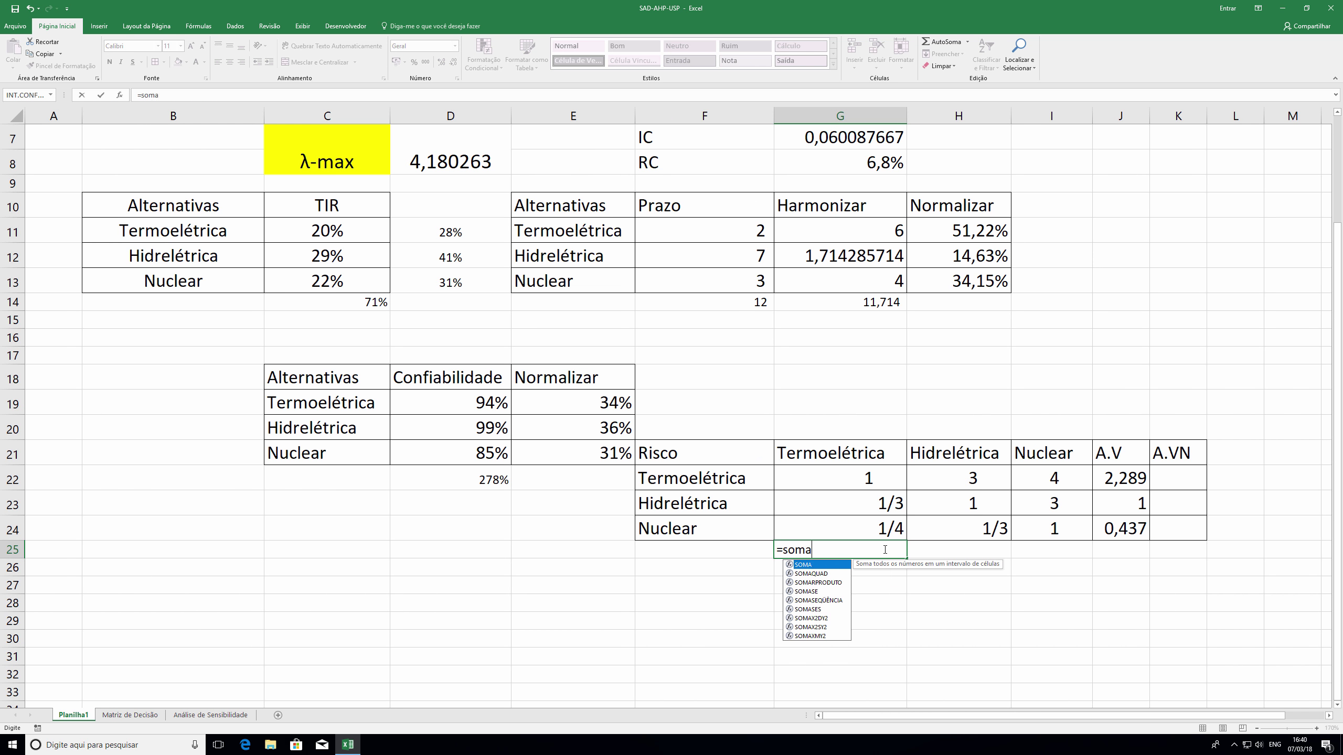
key(Tab)
drag(870, 481, 869, 529)
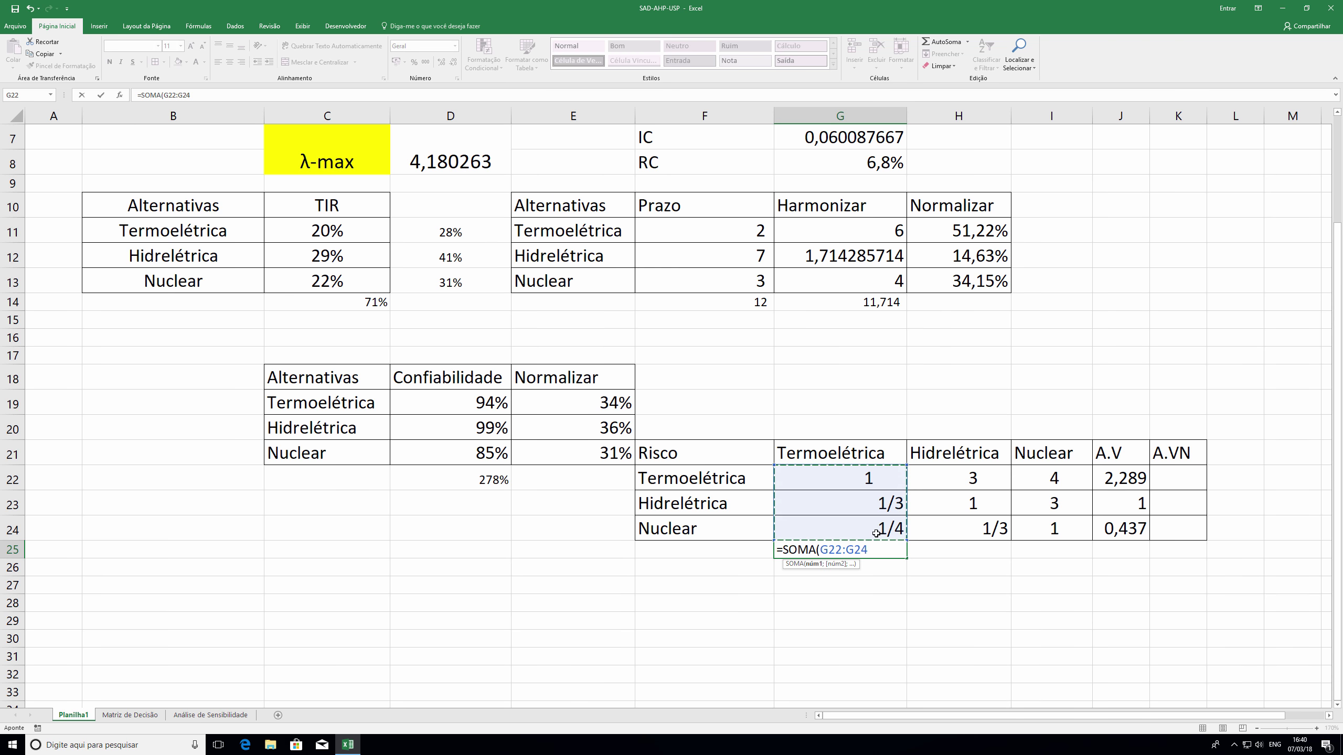
text())
key(Return)
click(884, 548)
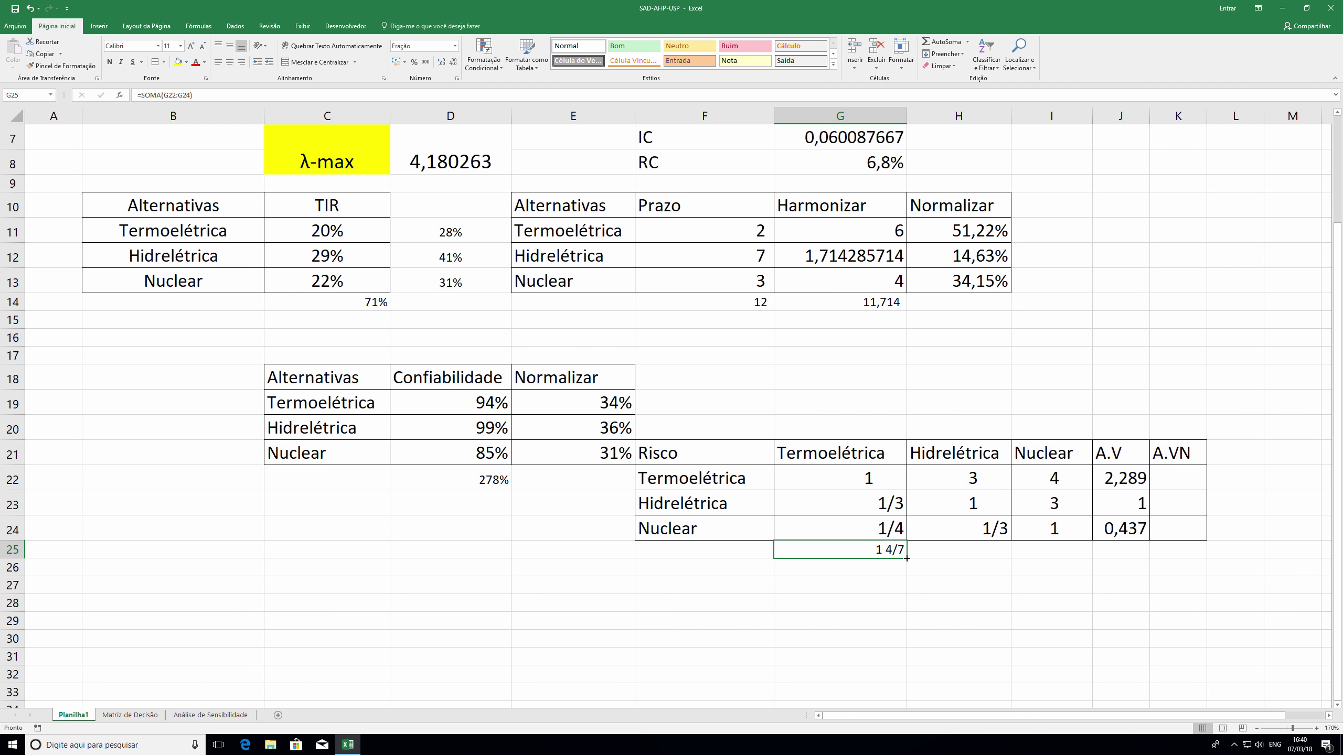
drag(906, 559, 1200, 559)
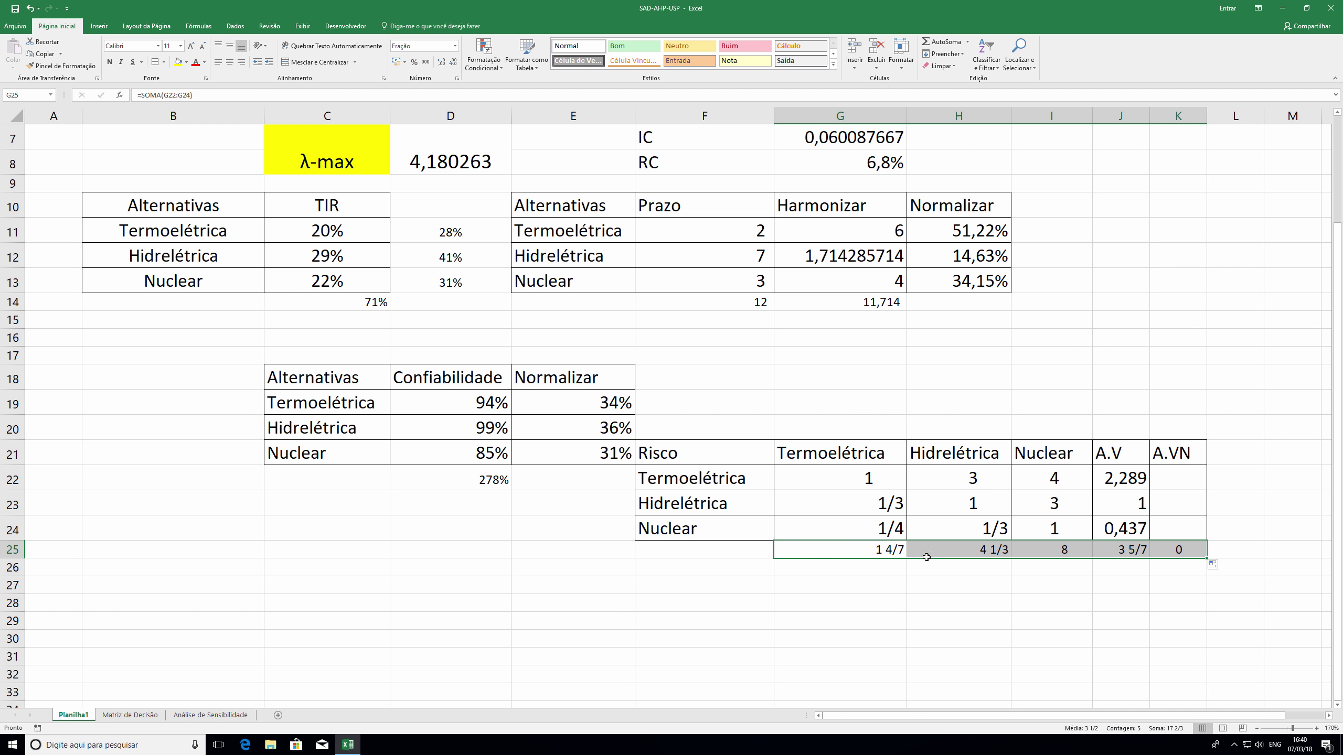
click(425, 63)
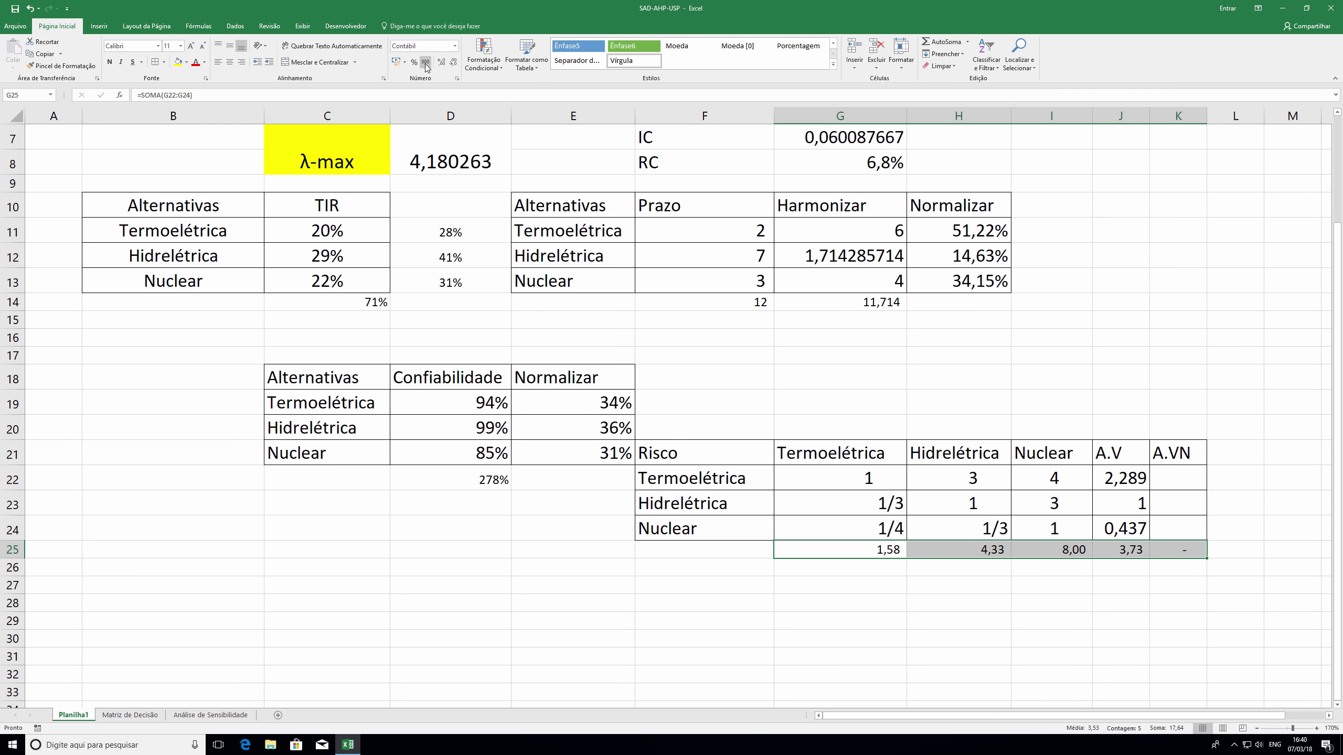
- Normalize Termoelétrica's priority in K22 with =J22/$J$25 and extend the formula down to K24
click(1185, 479)
text(=)
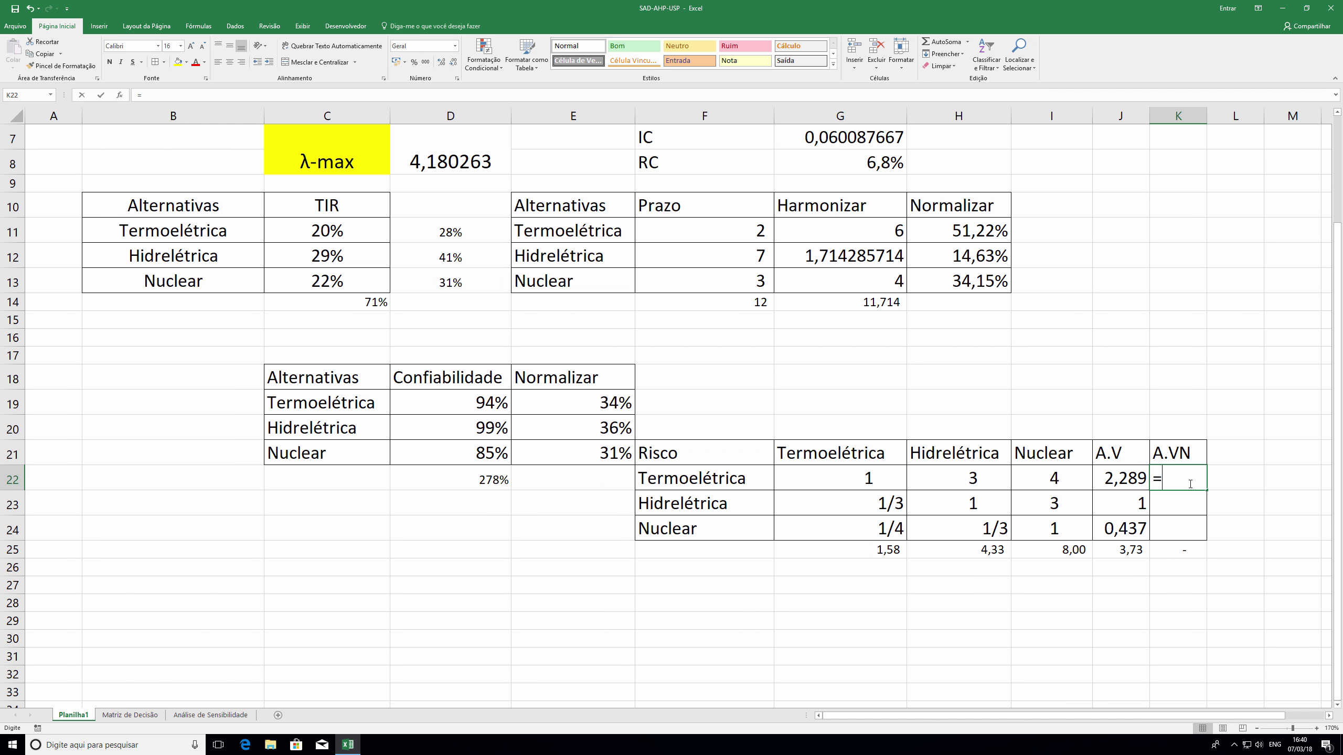
click(1132, 479)
text(/)
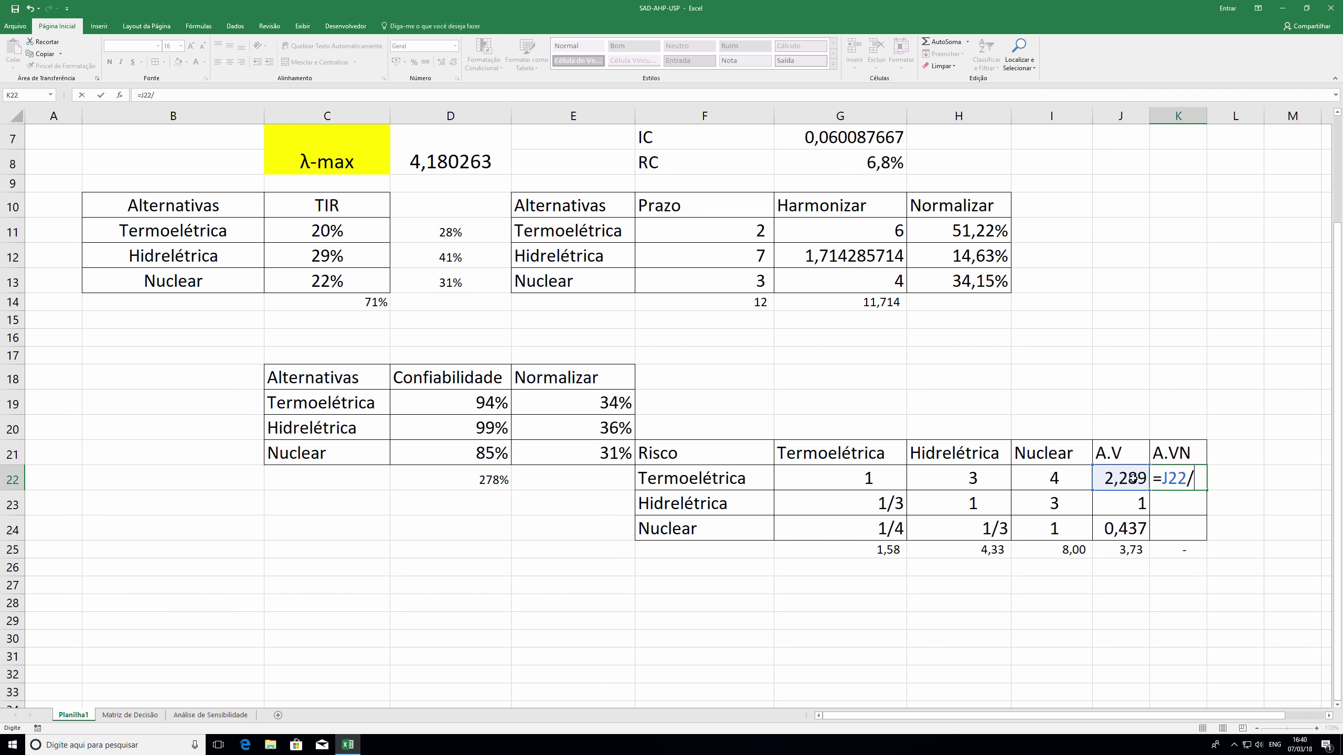
click(1118, 548)
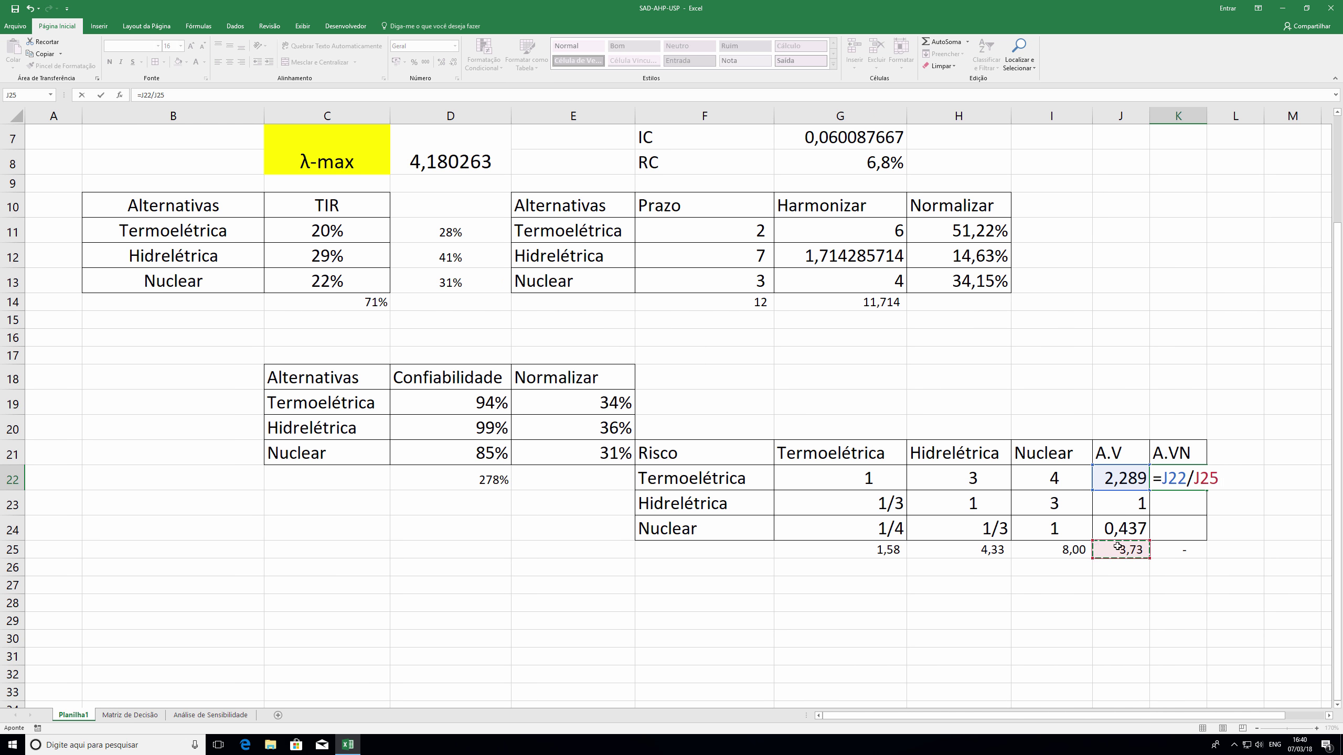
key(F4)
key(Return)
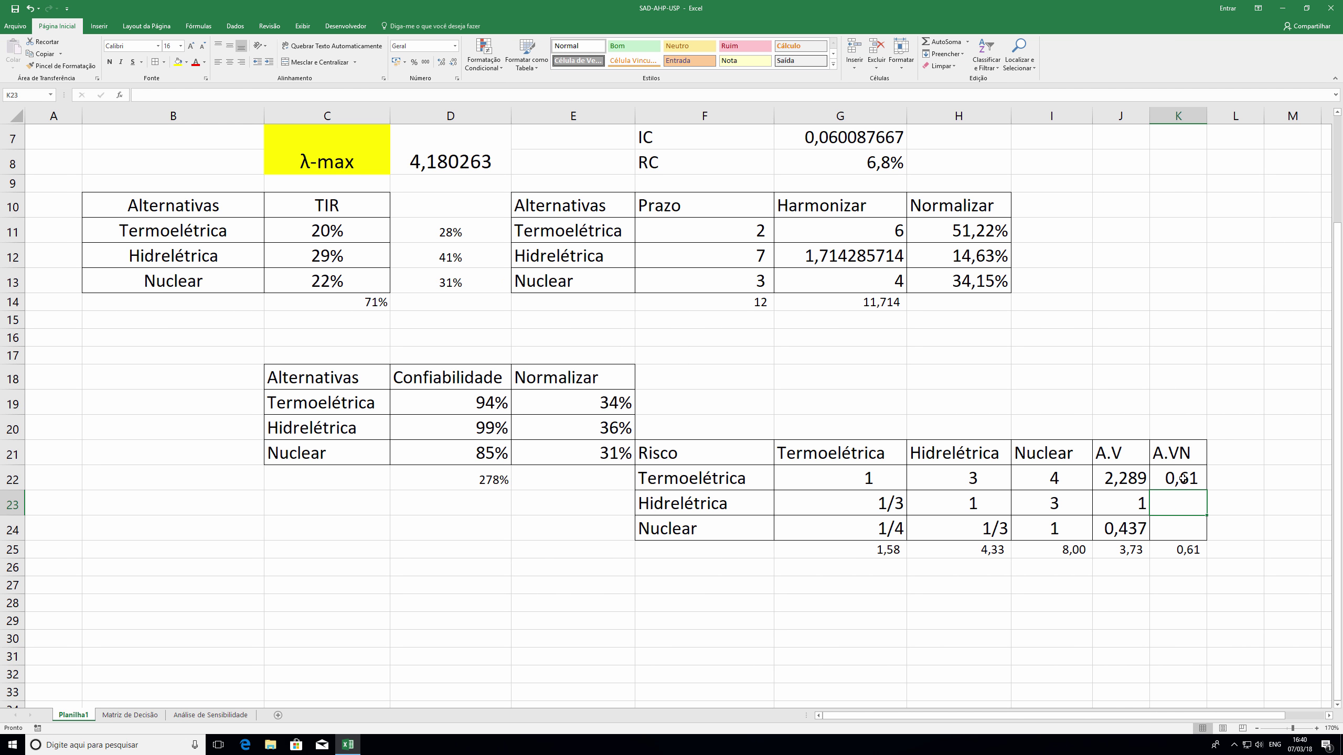
click(1192, 482)
drag(1207, 491, 1206, 540)
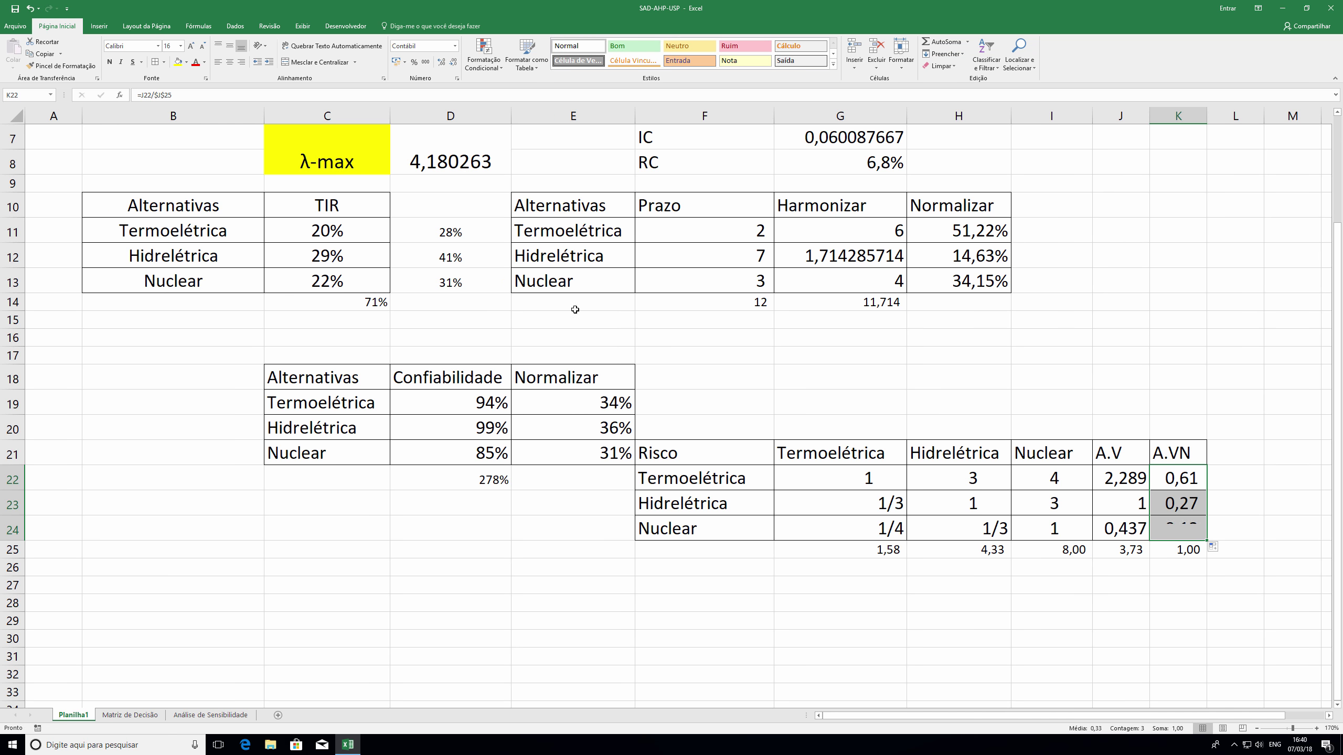
- Format the A.VN values in K22:K24 as percentages with two decimals and widen column K
click(414, 62)
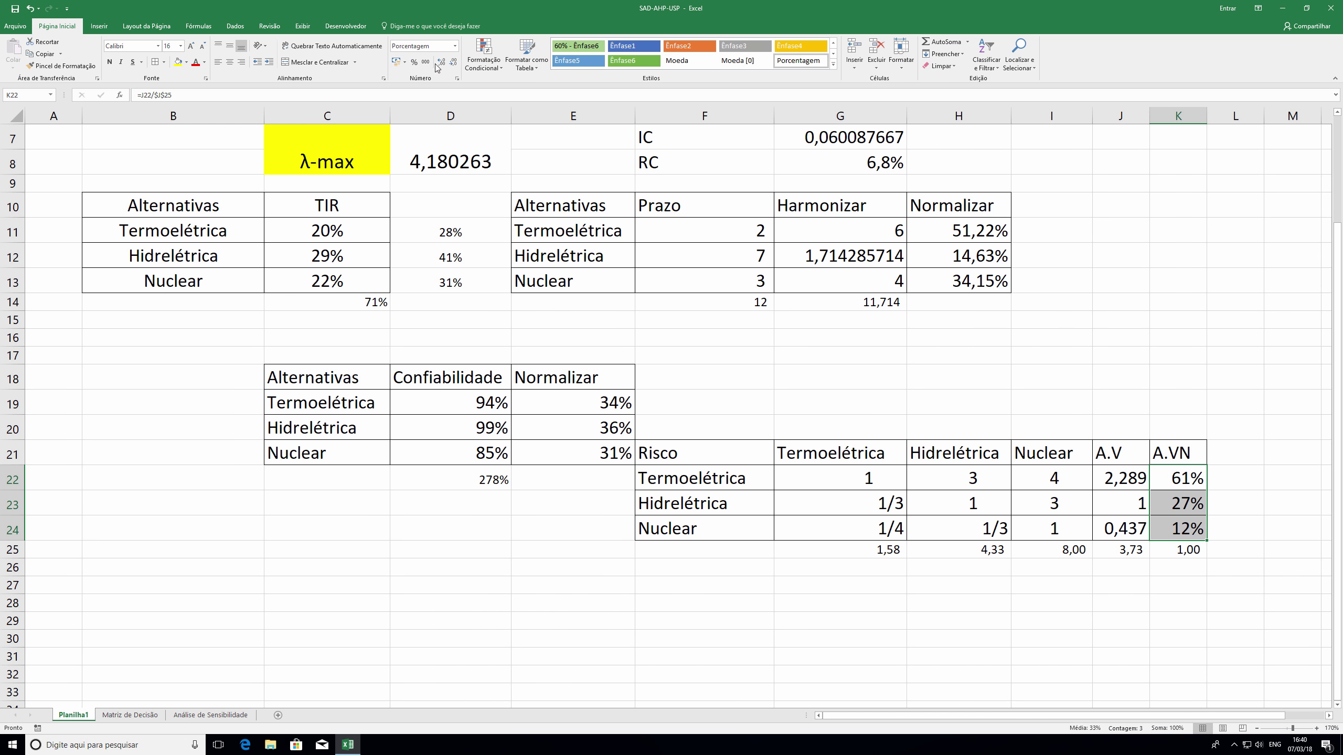
click(441, 62)
click(441, 62)
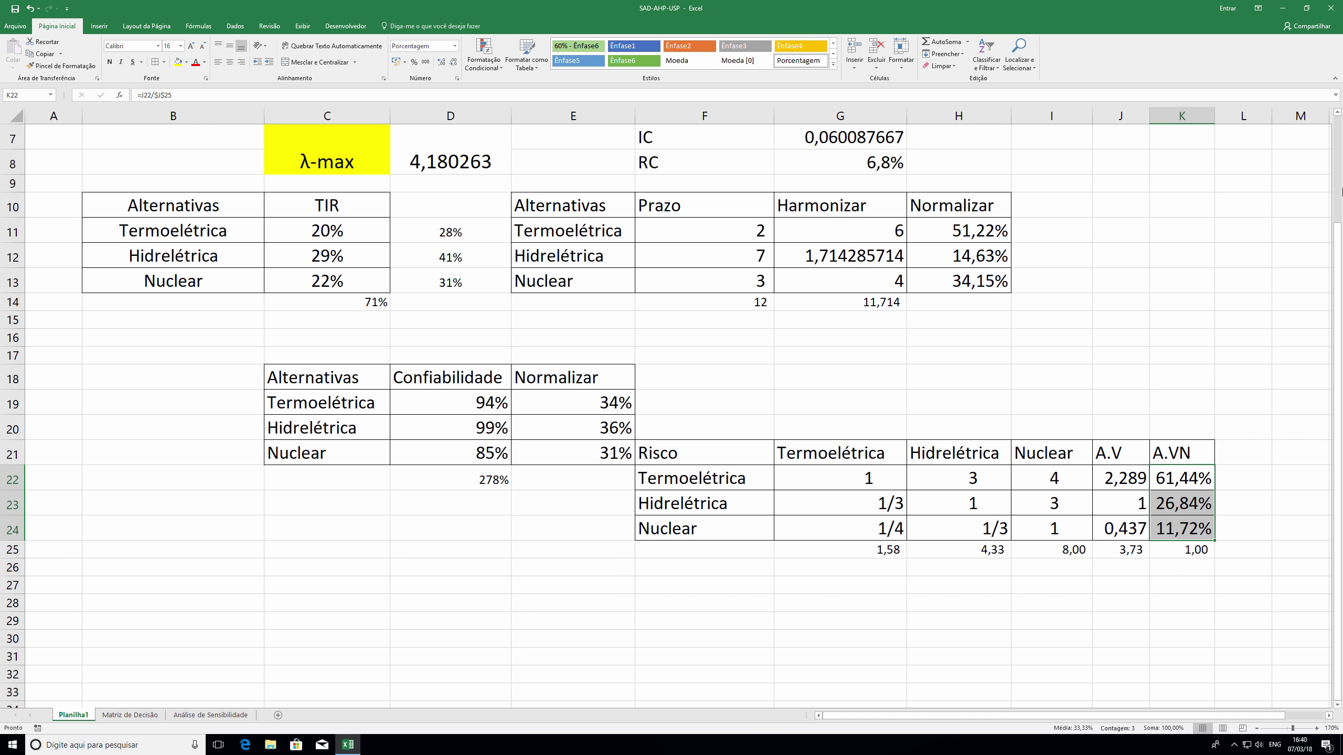
drag(1214, 119, 1232, 119)
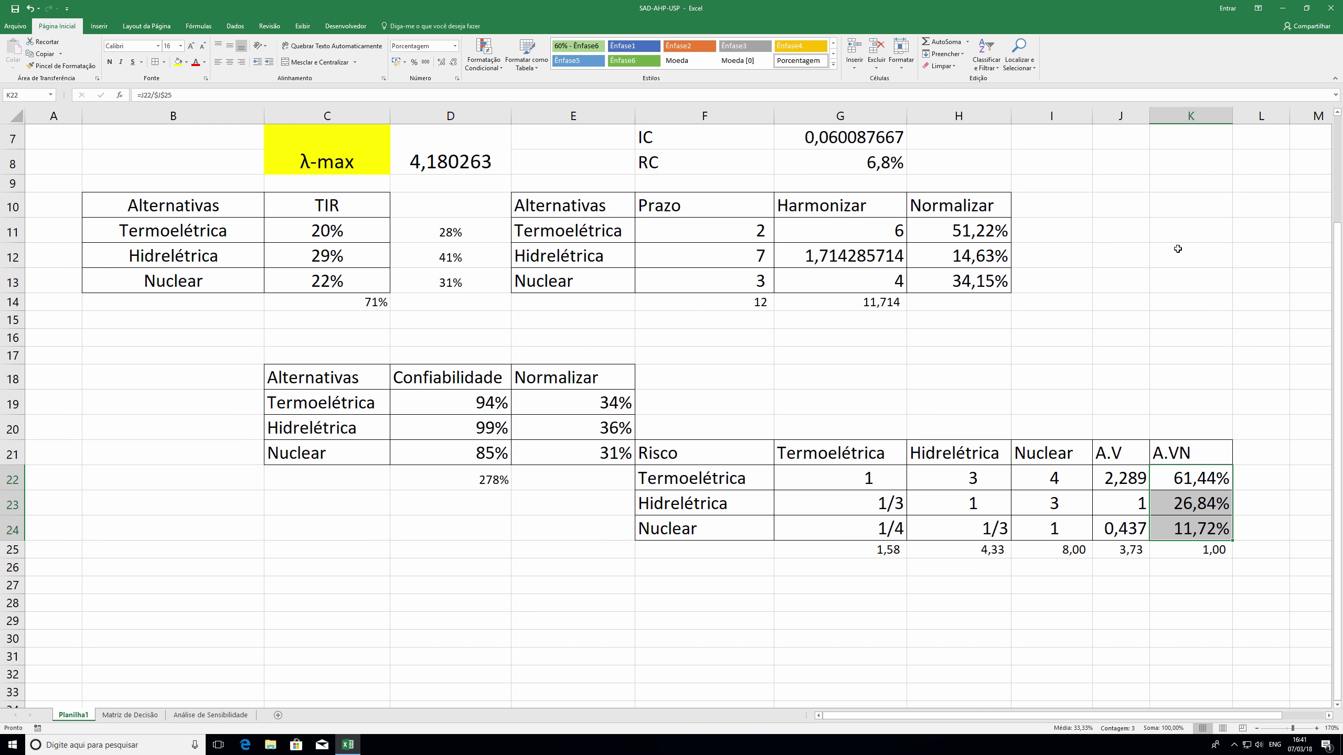
click(1204, 485)
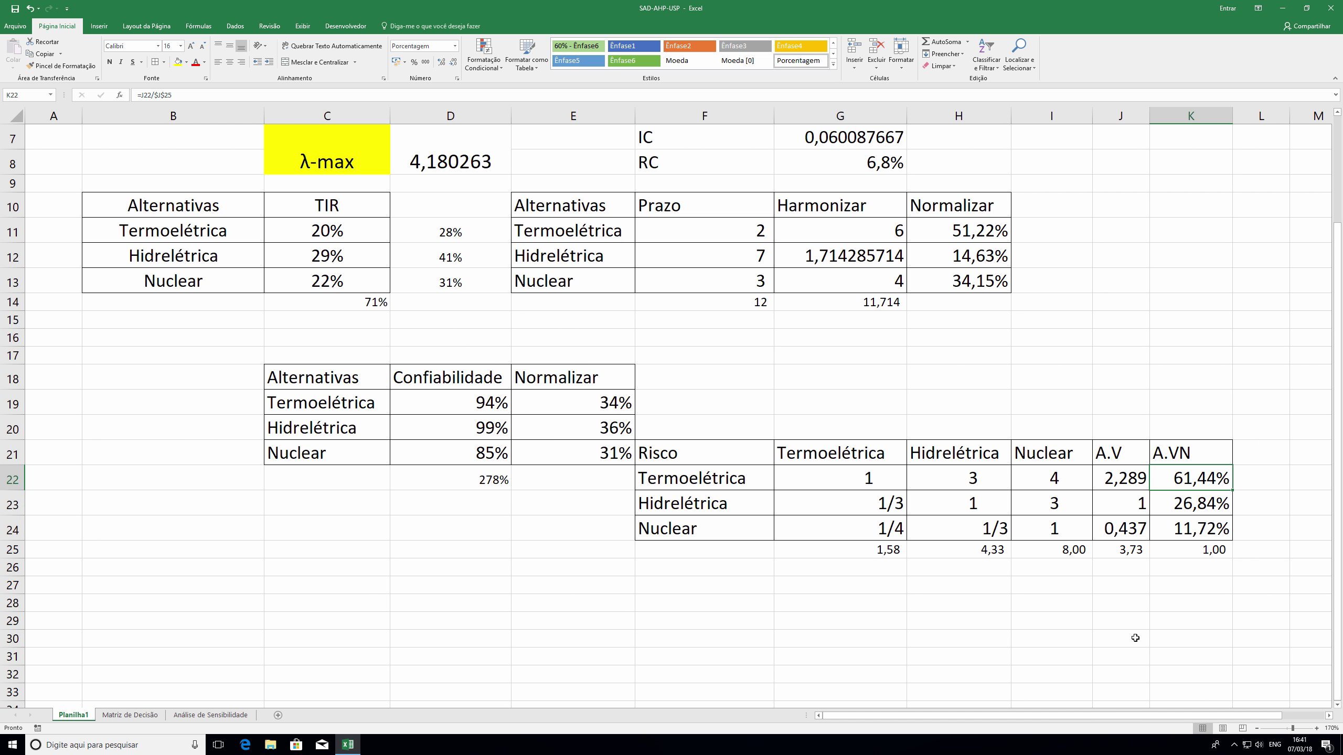
drag(1192, 479, 1195, 532)
- Calculate λ-max for the Risco matrix in G26 with =MATRIZ.MULT(G25:I25;K22:K24)
click(871, 567)
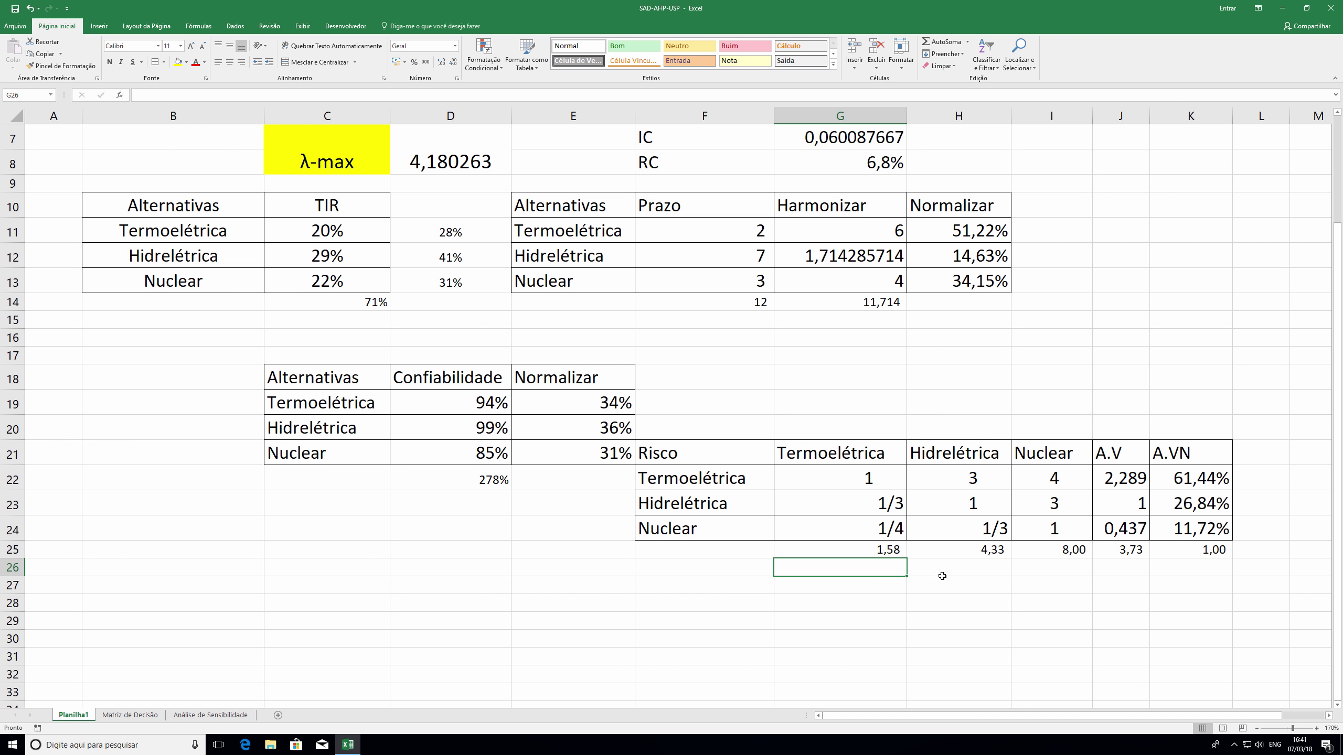
text(=mat)
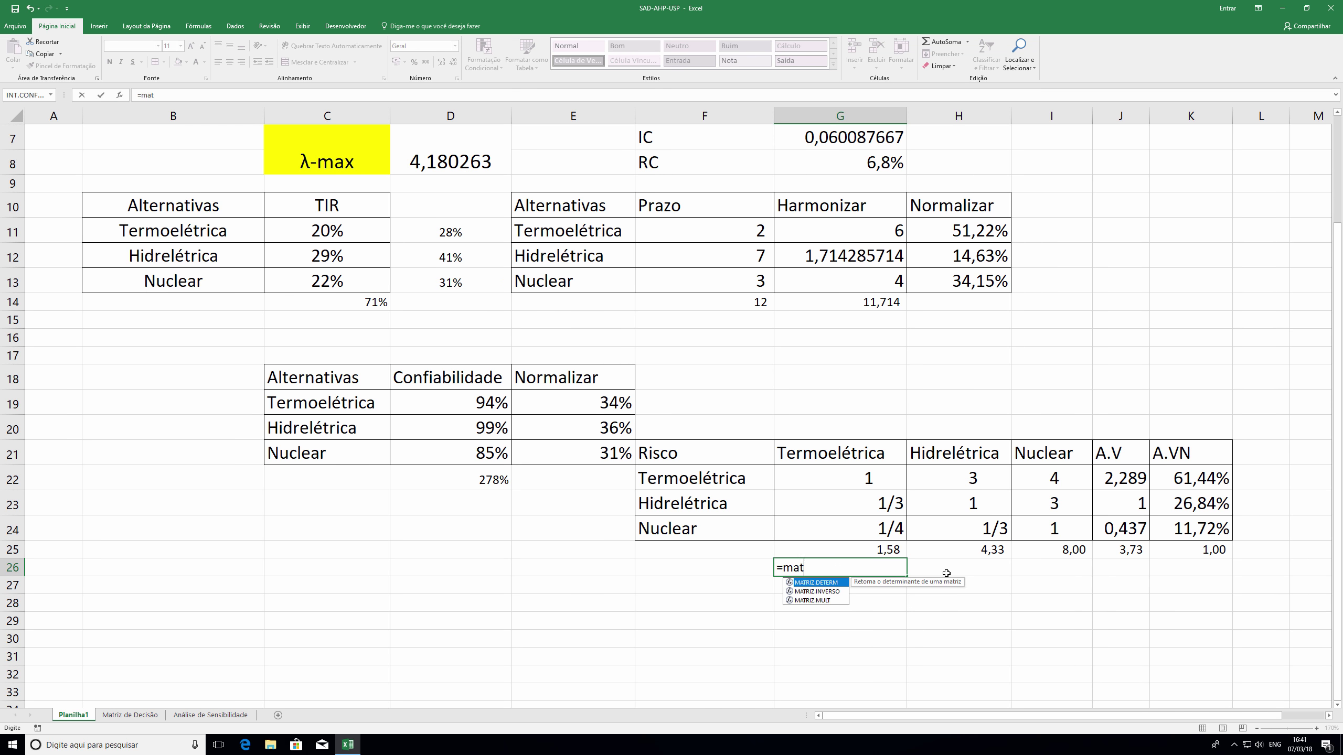
text(r)
key(Down)
key(Down)
key(Tab)
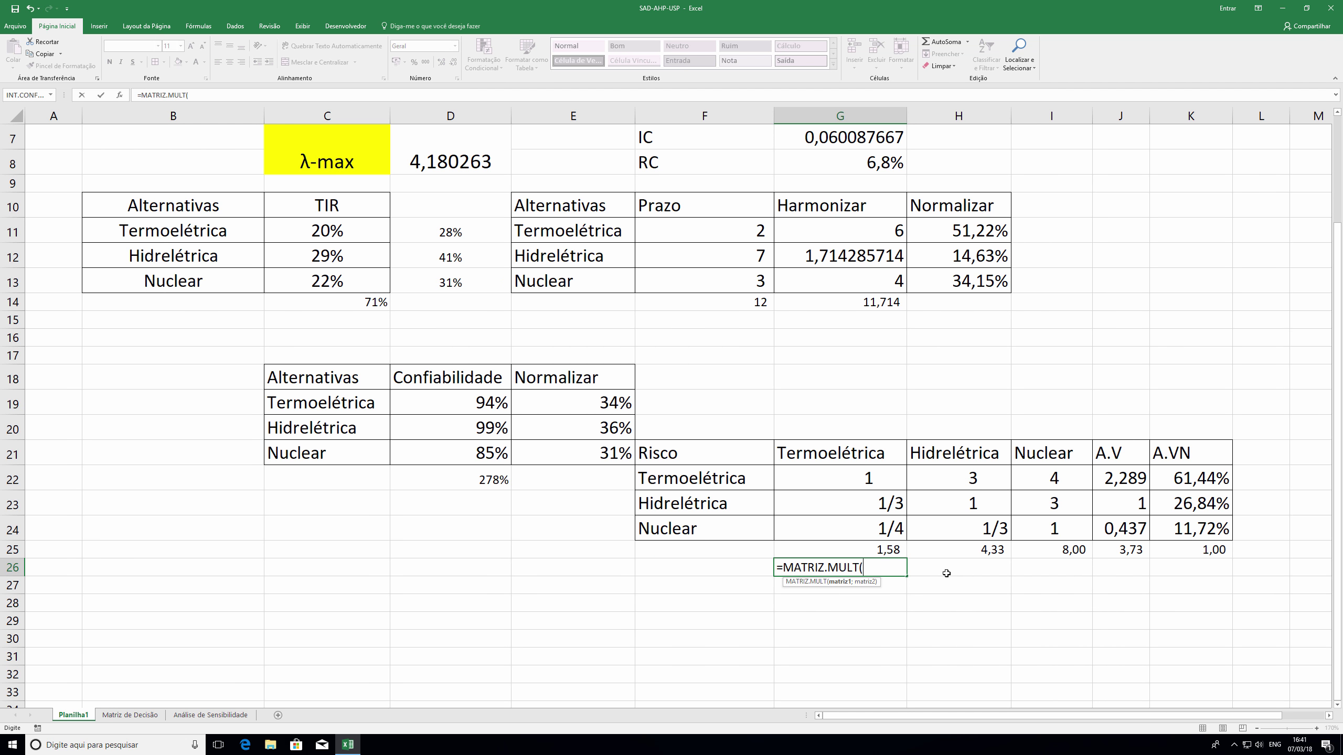
drag(881, 552, 1033, 556)
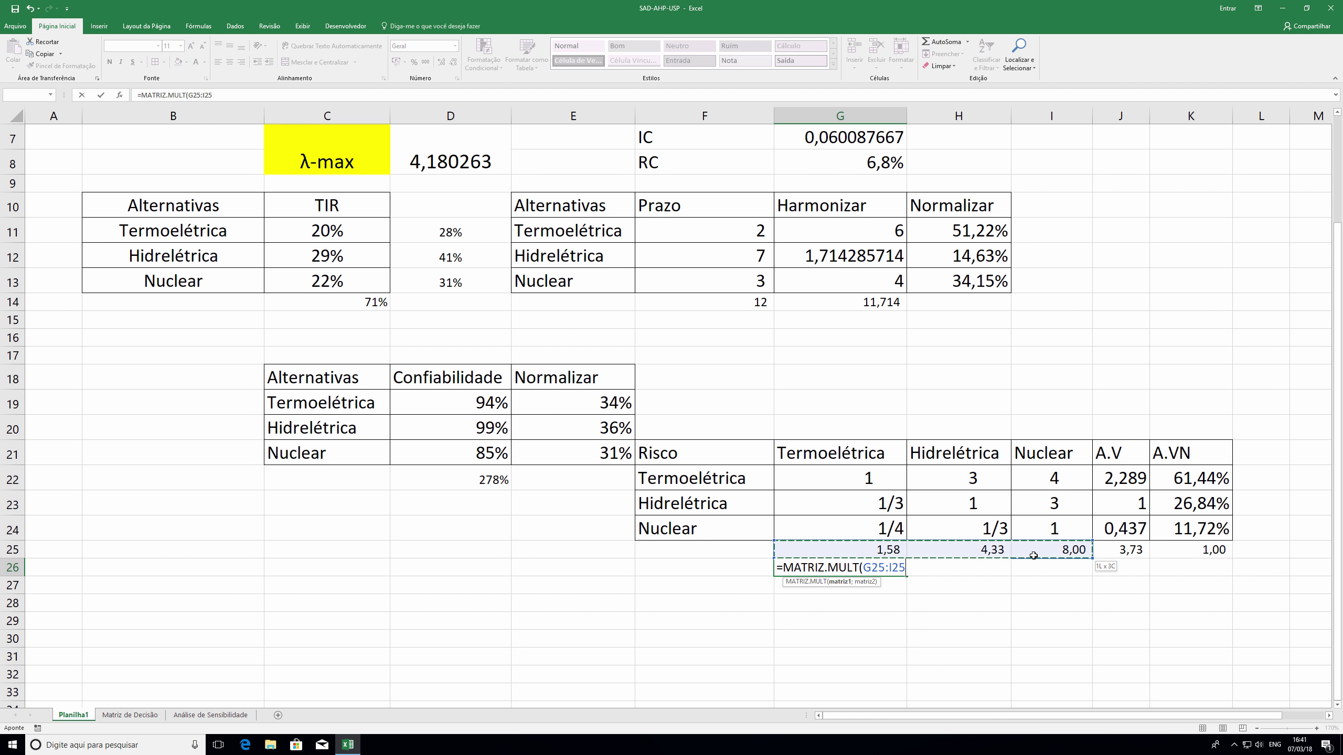
text(;)
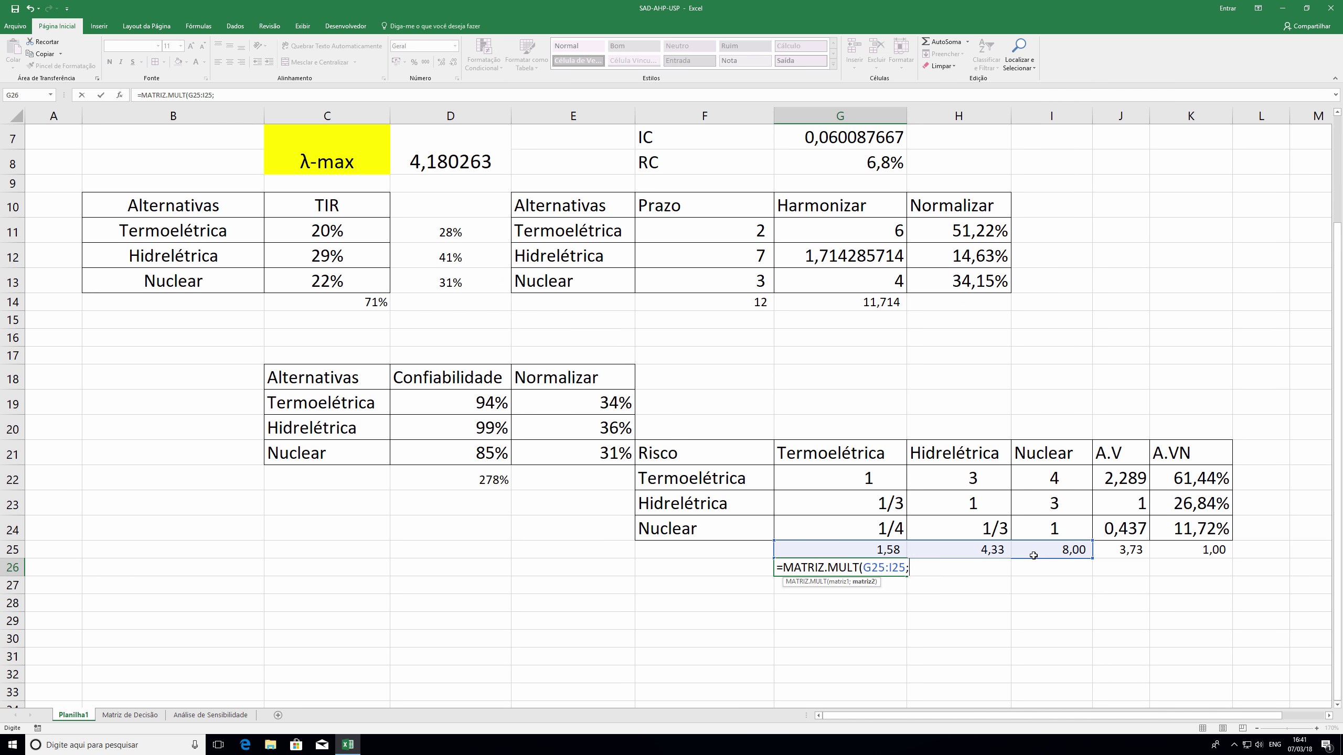
drag(1182, 480, 1188, 518)
text())
key(Return)
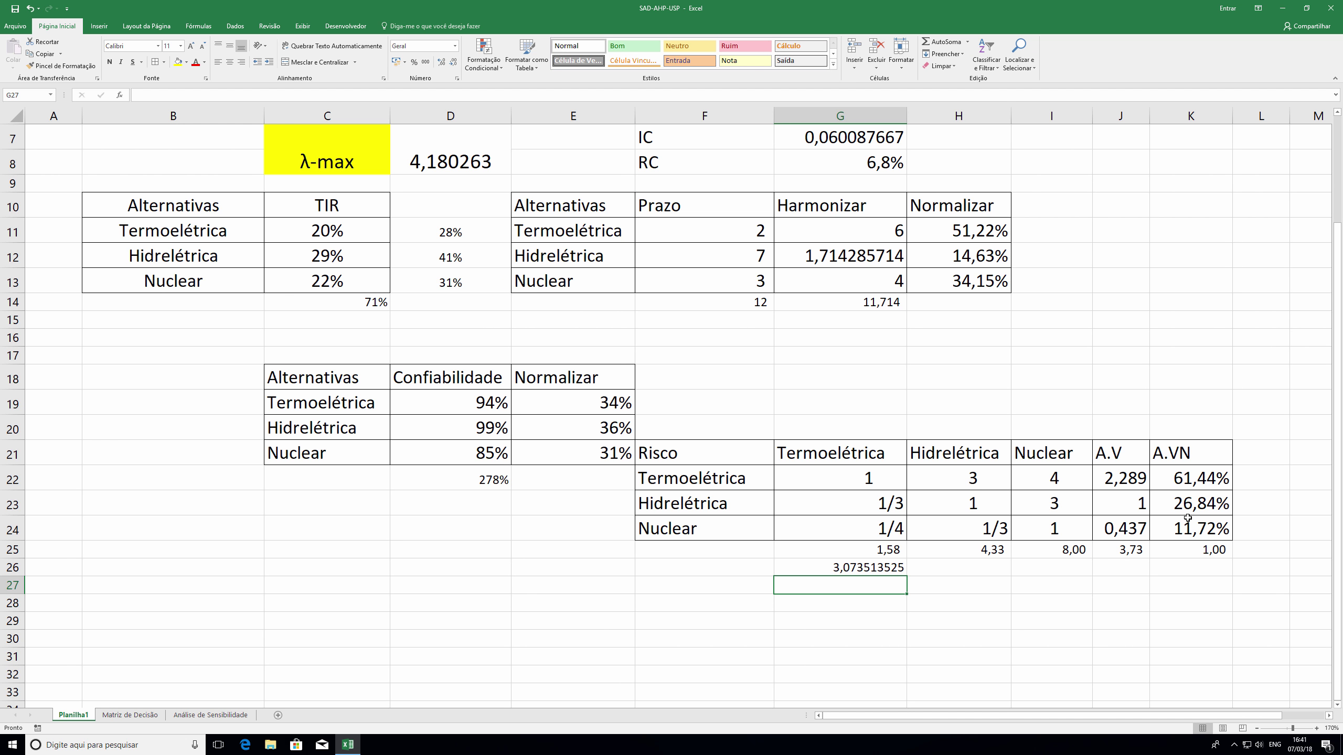
- Label G27 as IC and calculate the consistency index in H27 with =(G26-3)/(3-1)
text(l)
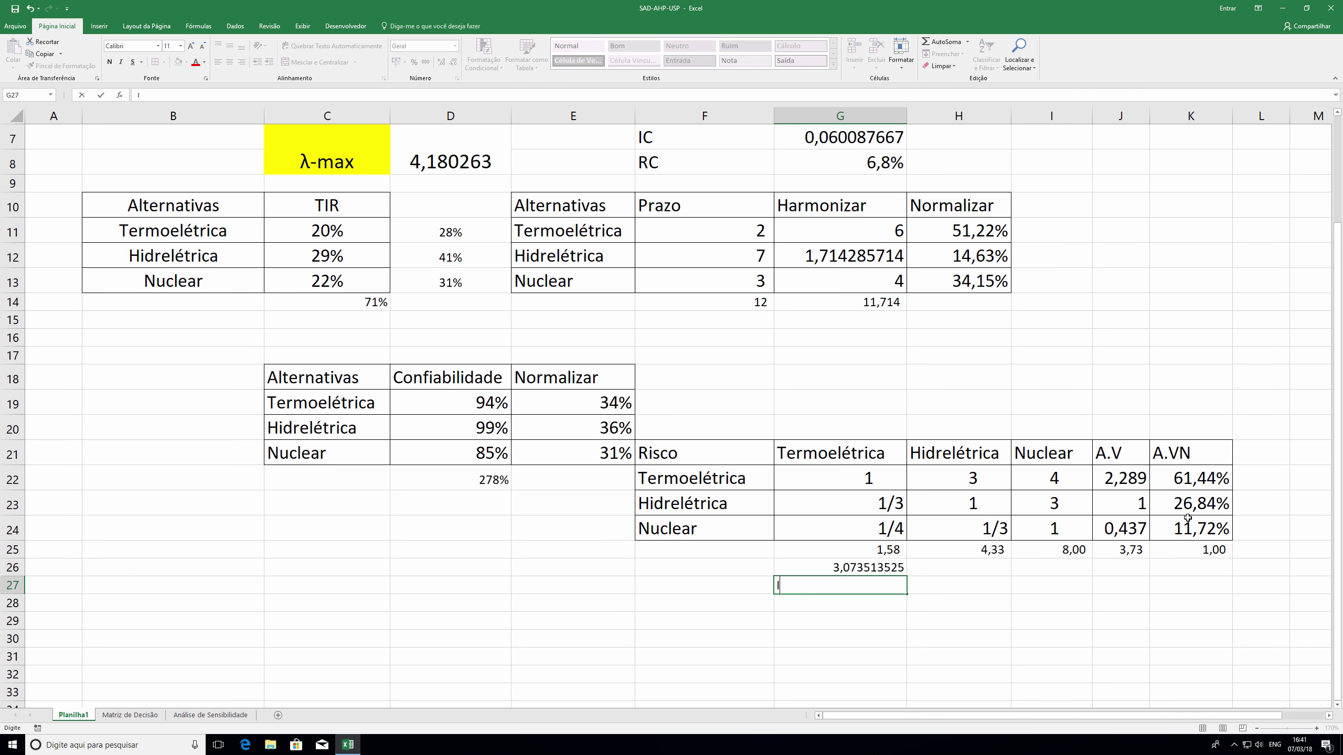
text(C)
key(Tab)
text(=()
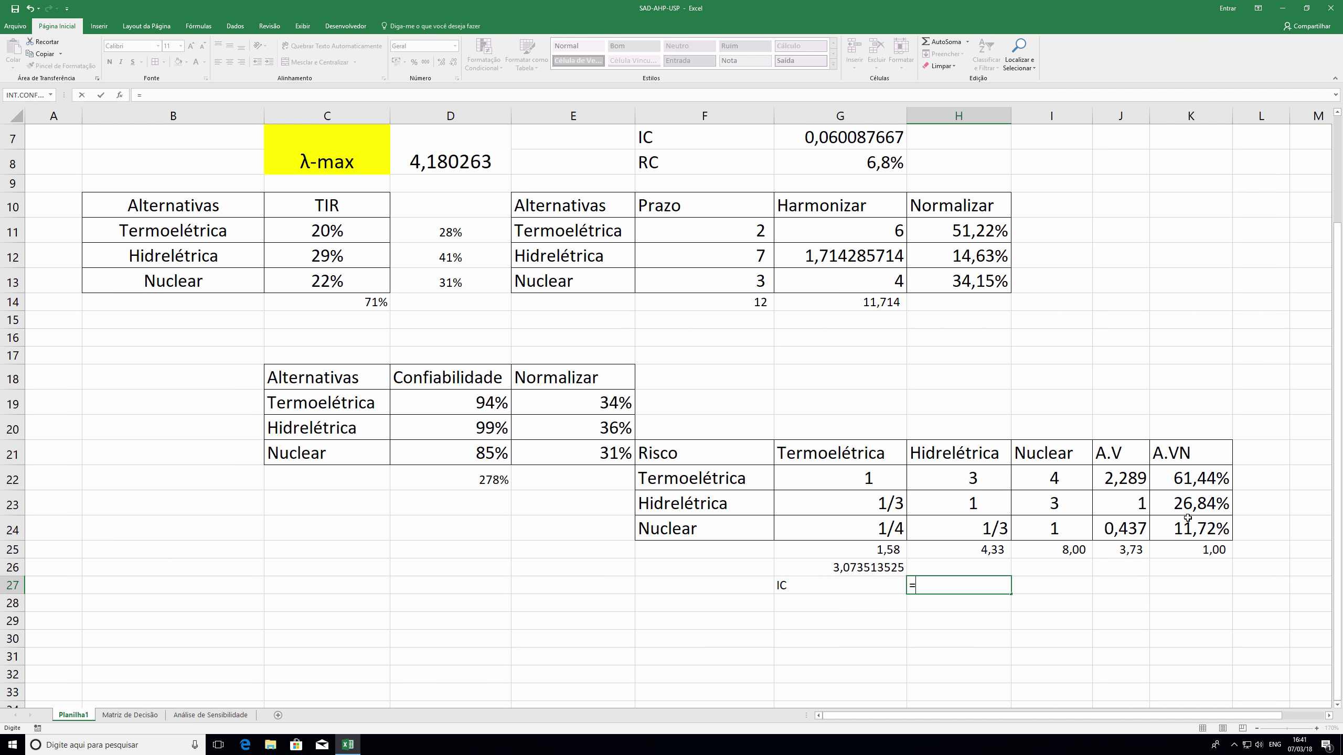
click(858, 569)
text(-3)
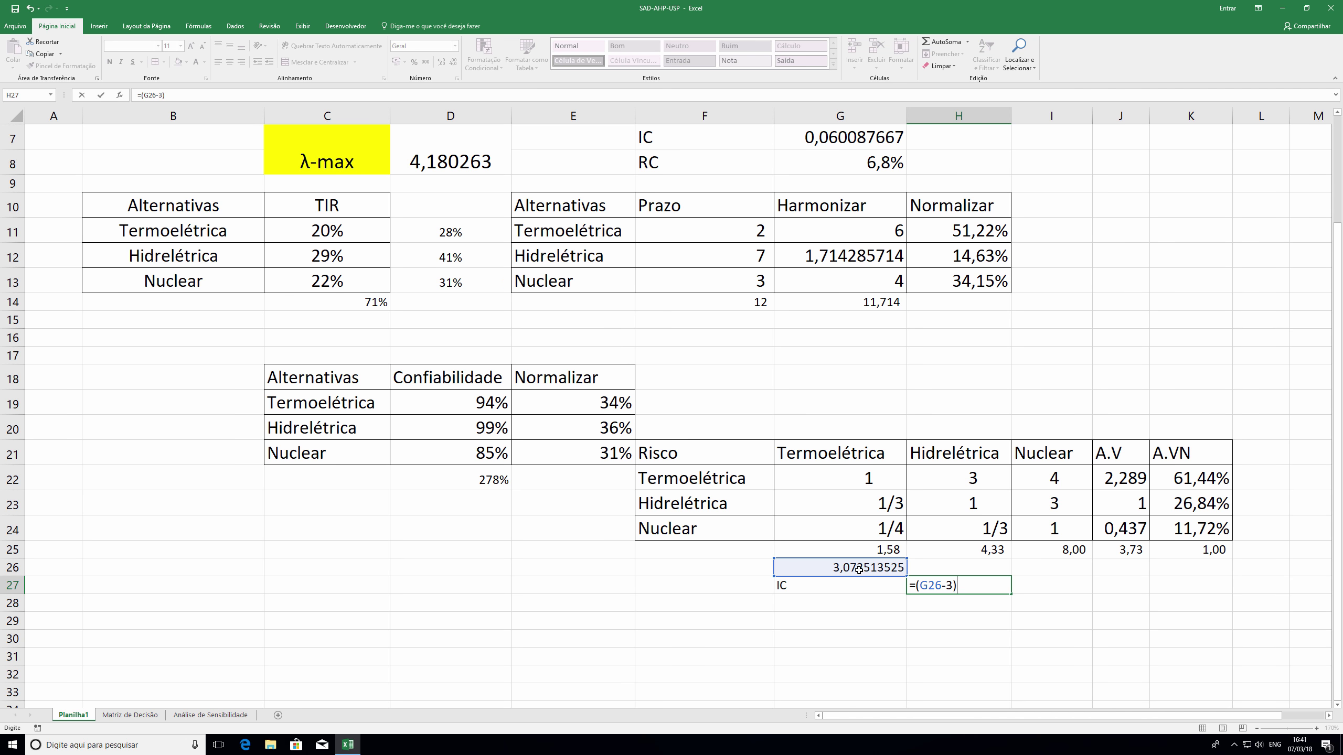
text()/(3-1)
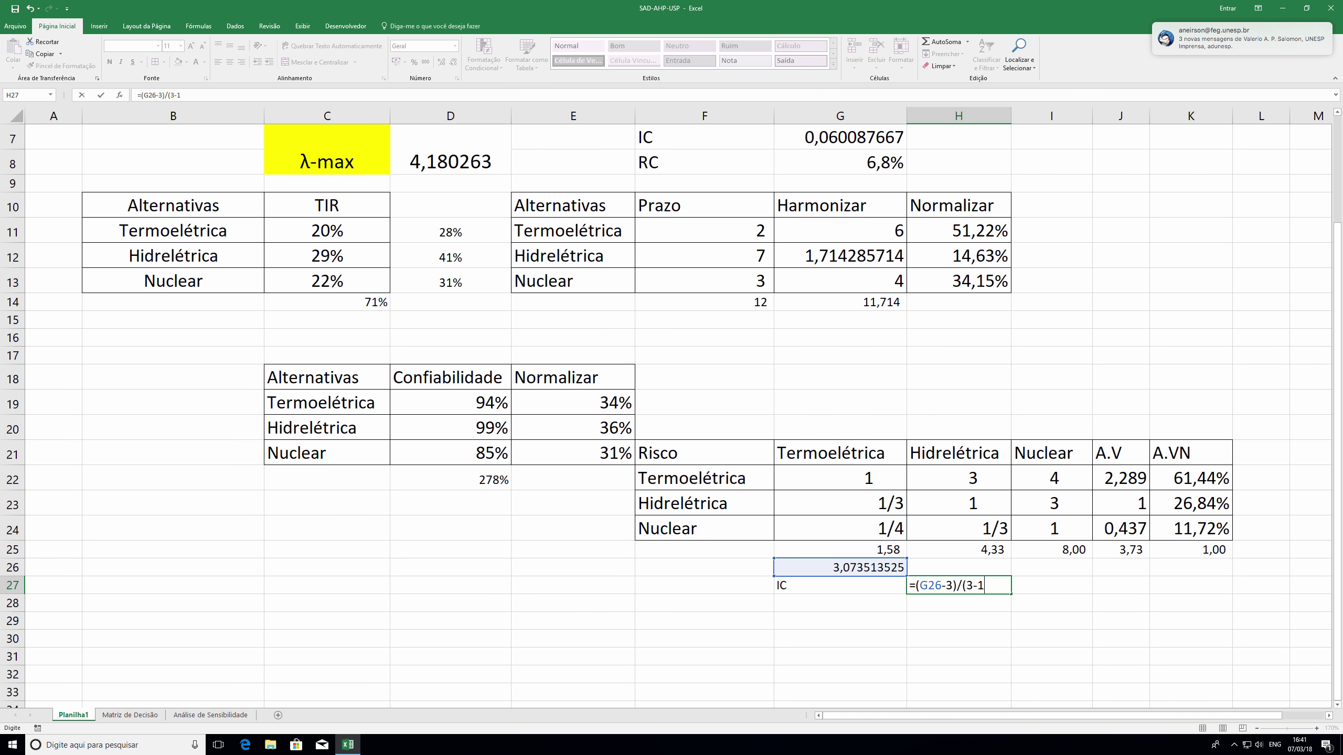
text(_)
key(Return)
key(Return)
key(BackSpace)
text())
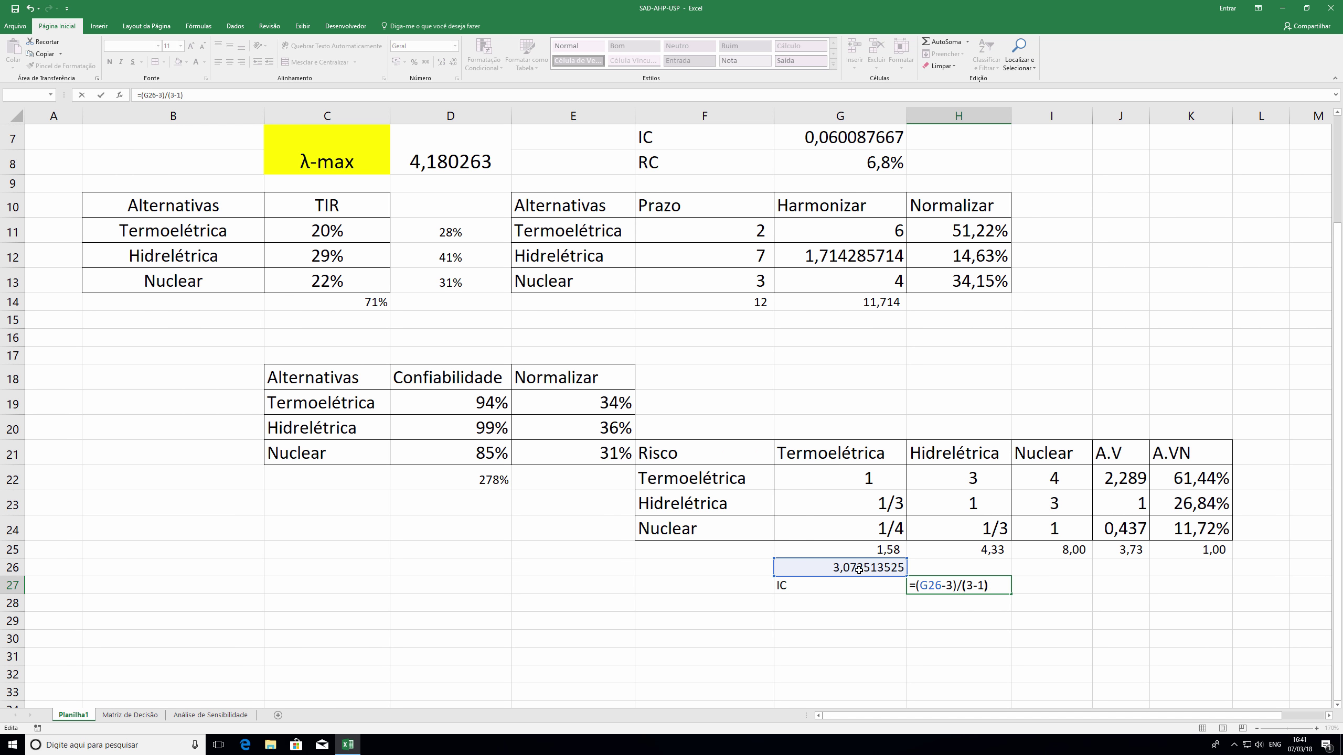
key(Return)
- Label G28 as RC and calculate the consistency ratio in H28 with =H27/0,52
click(839, 599)
text(RC)
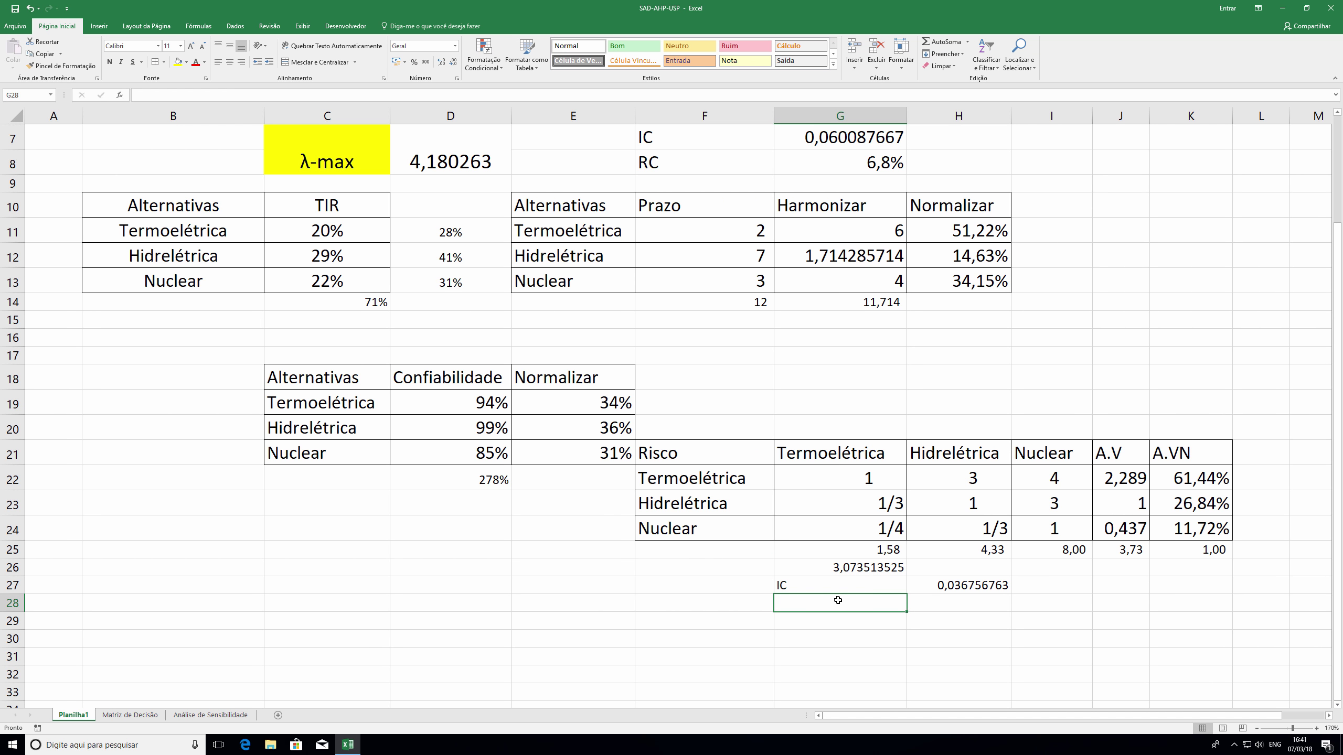
key(Tab)
text(=)
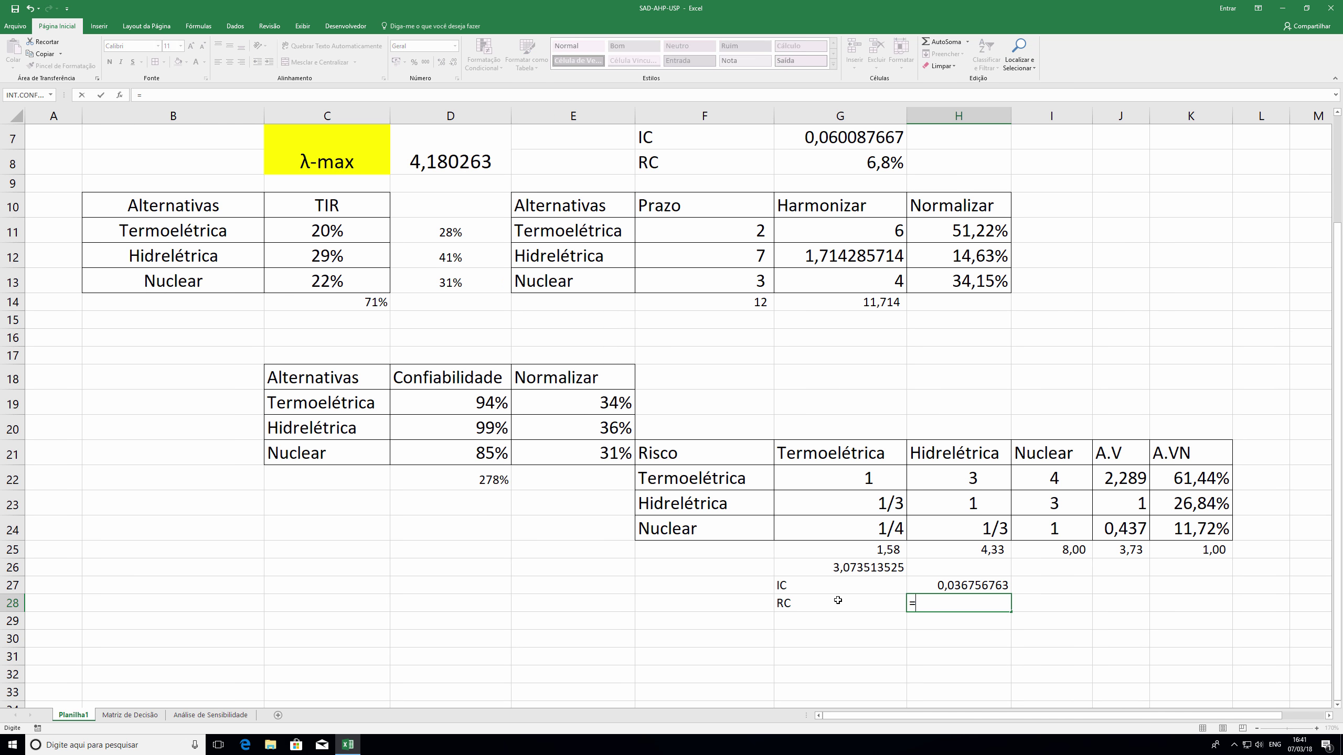
key(Up)
text(/)
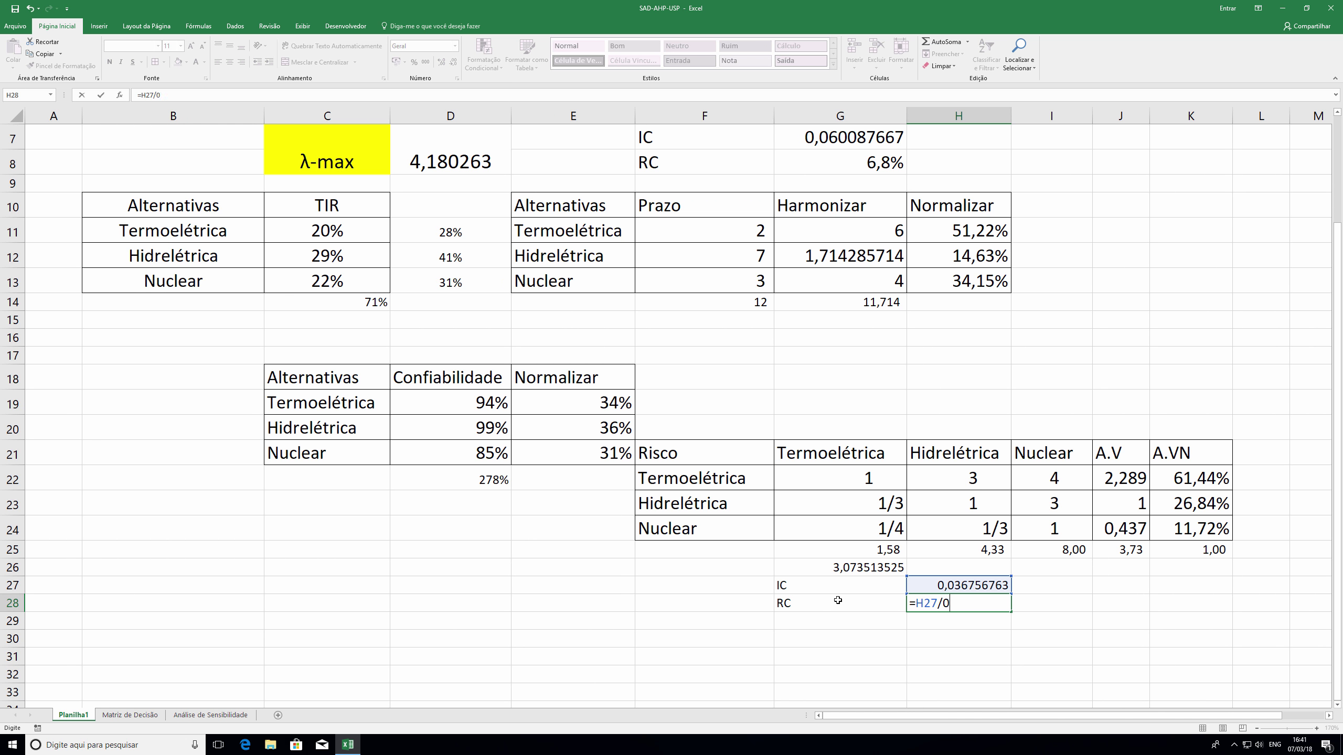
key(Return)
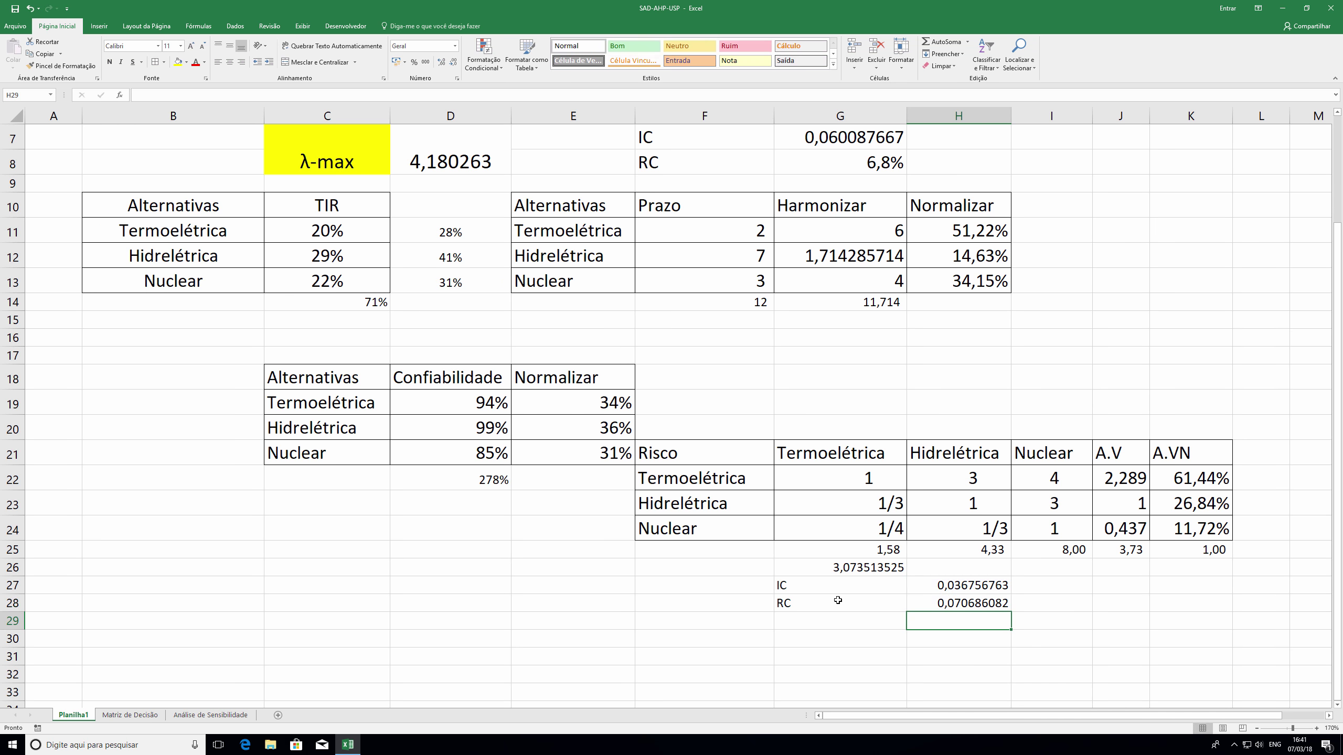
- Format the RC value in H28 as a percentage with two decimals
click(937, 601)
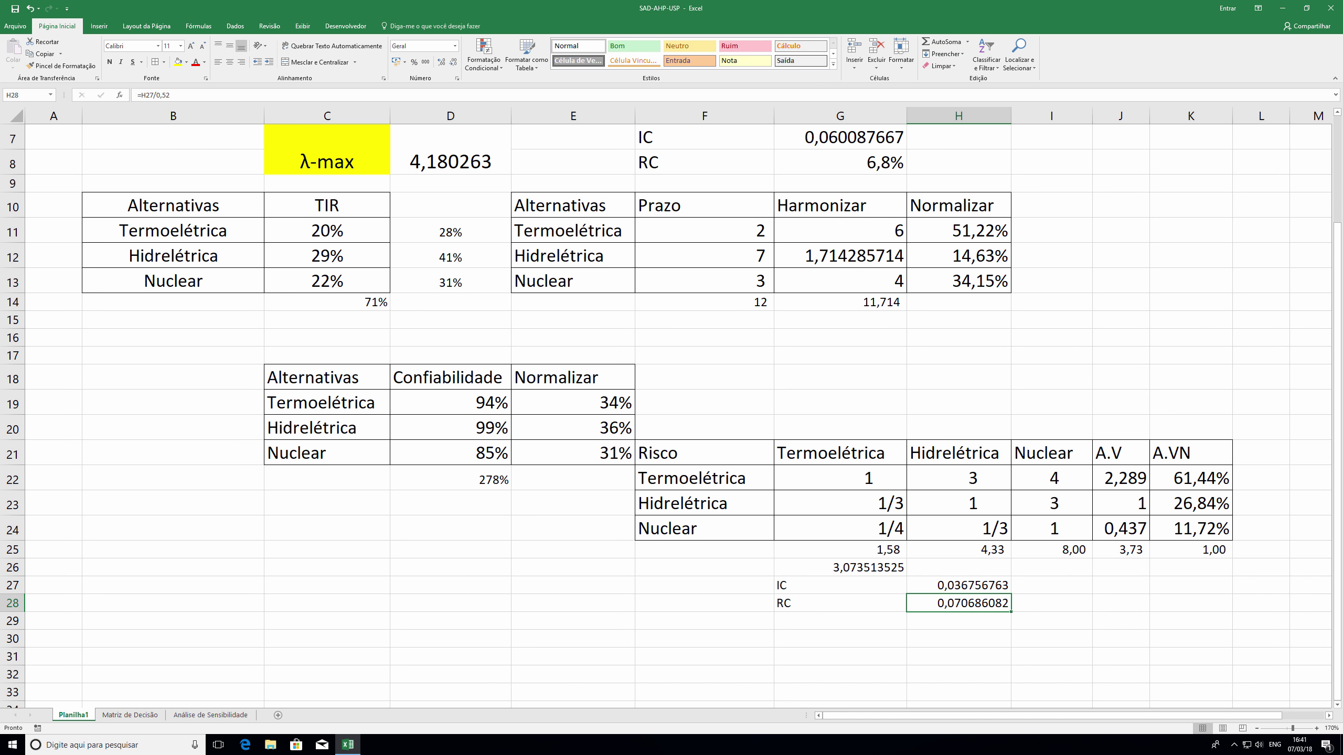
click(414, 62)
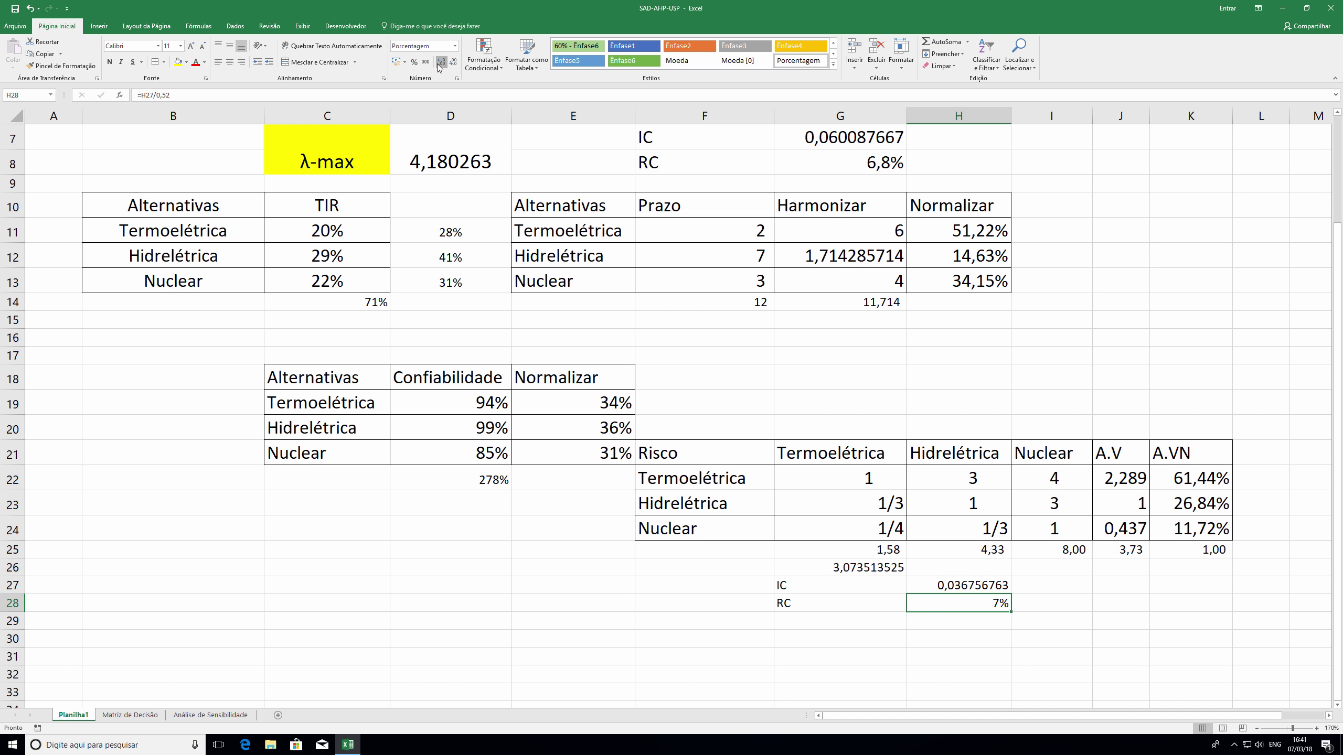
click(441, 61)
click(442, 62)
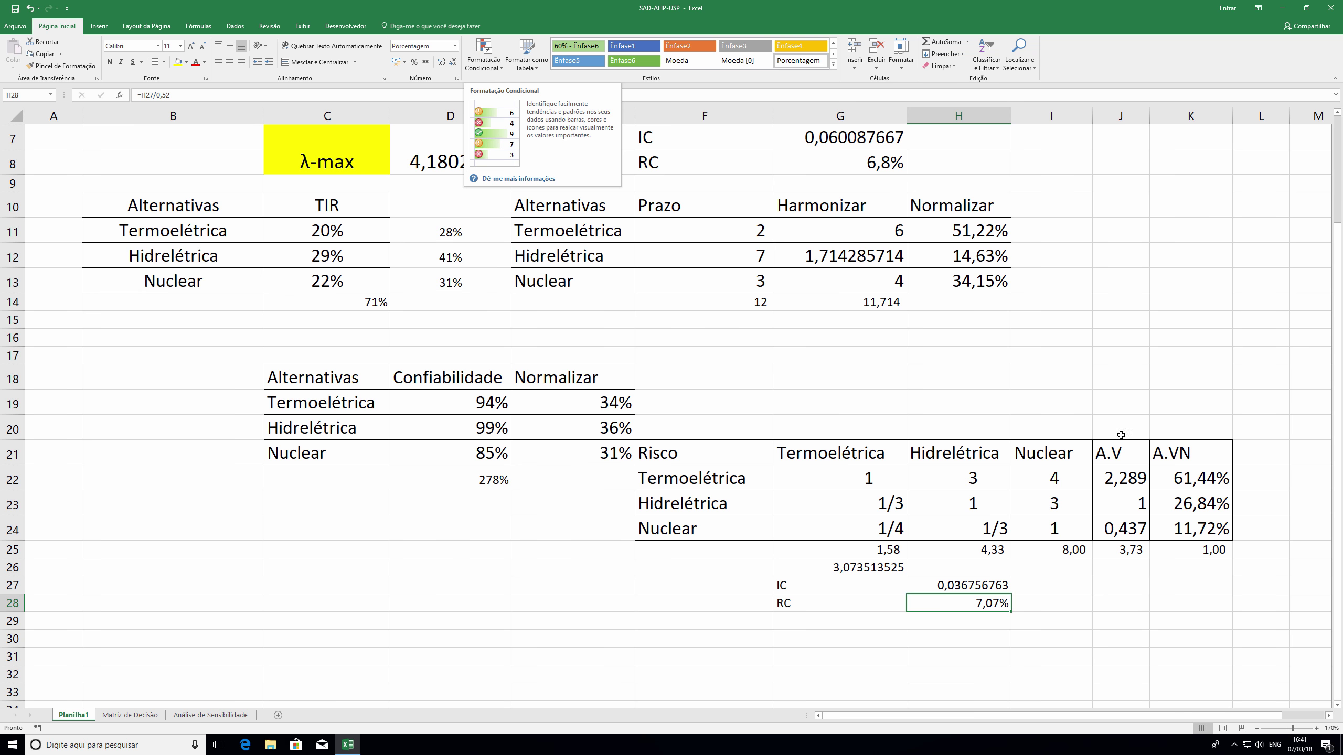
- Copy the Risco priorities K22:K24 and paste them as values into E4:E6 of the Matriz de Decisão sheet
drag(1200, 479, 1201, 531)
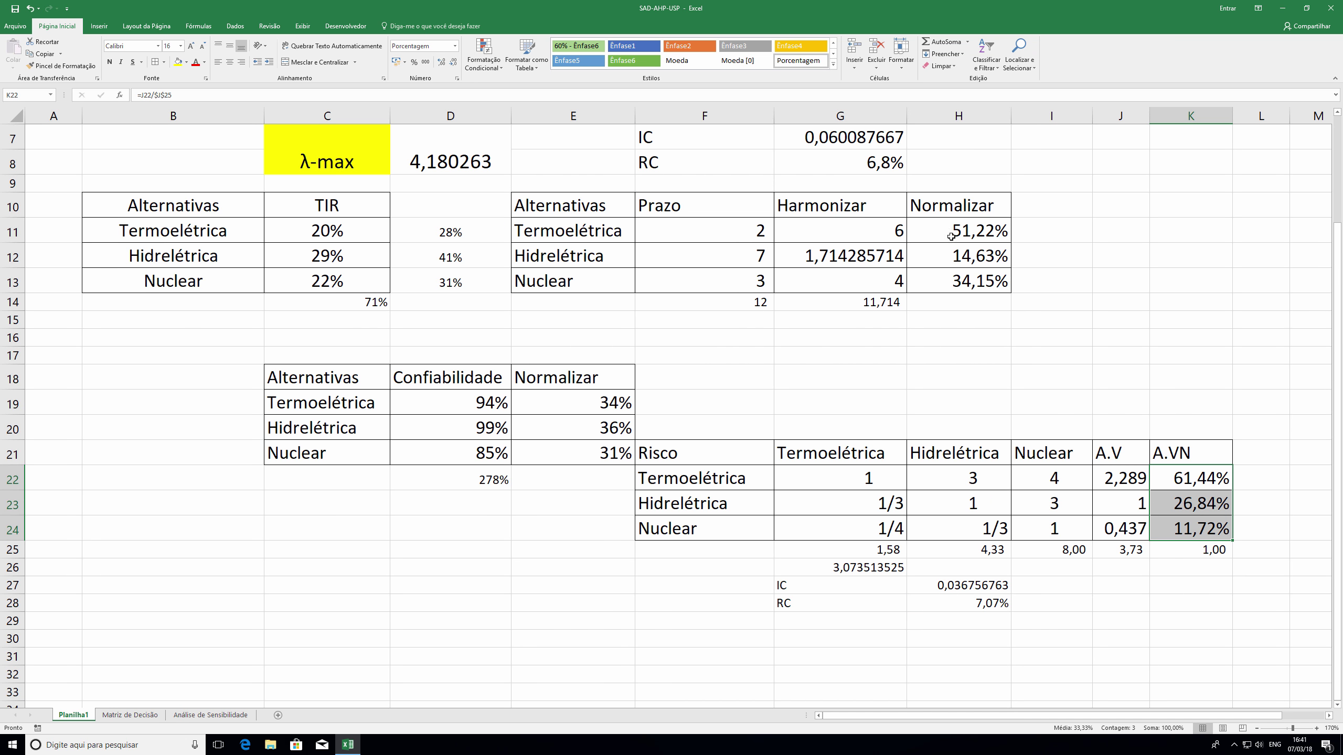
key(ctrl+c)
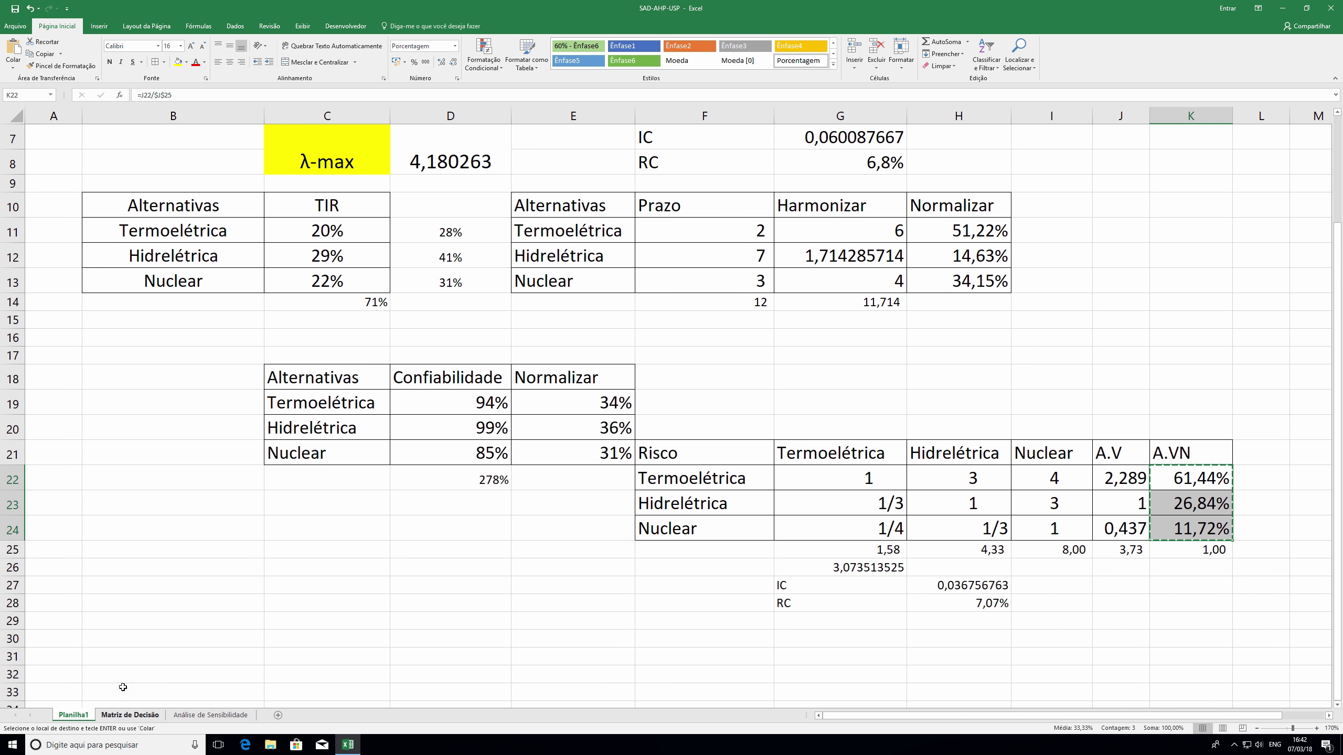
click(127, 715)
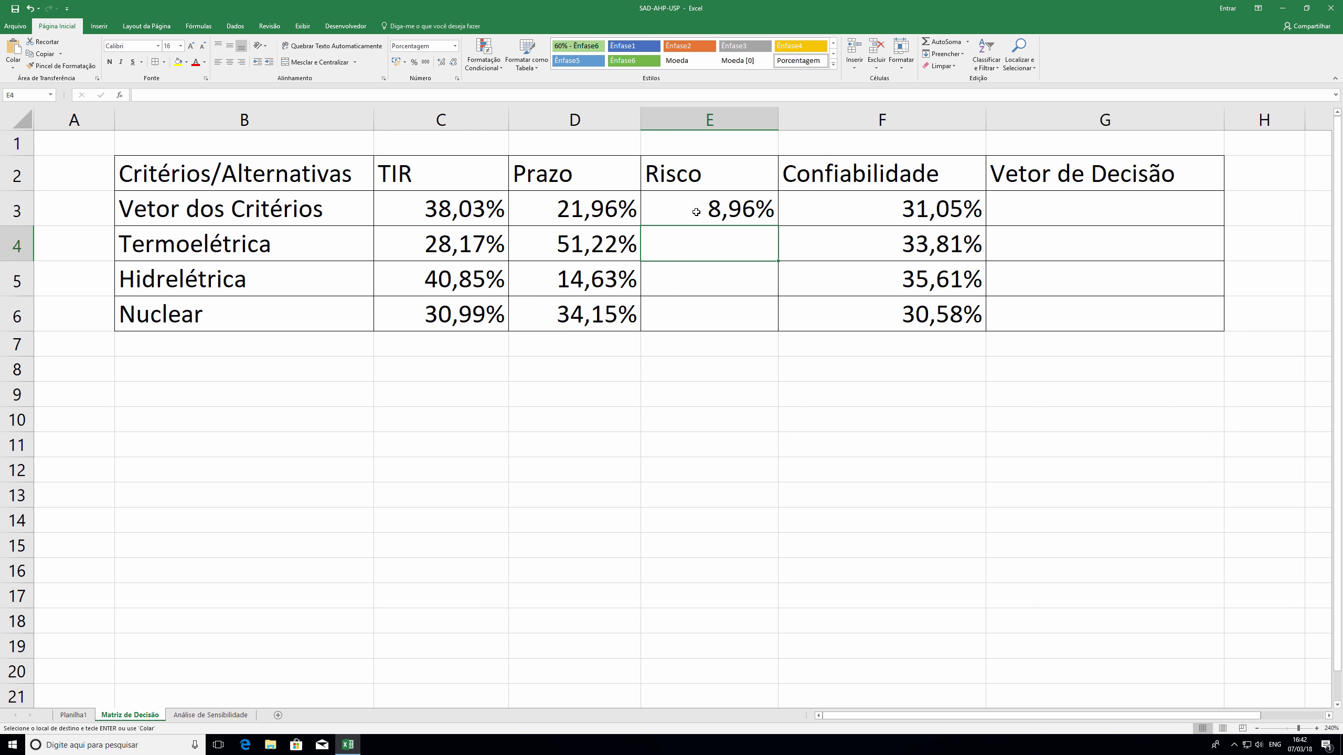
click(12, 67)
click(12, 135)
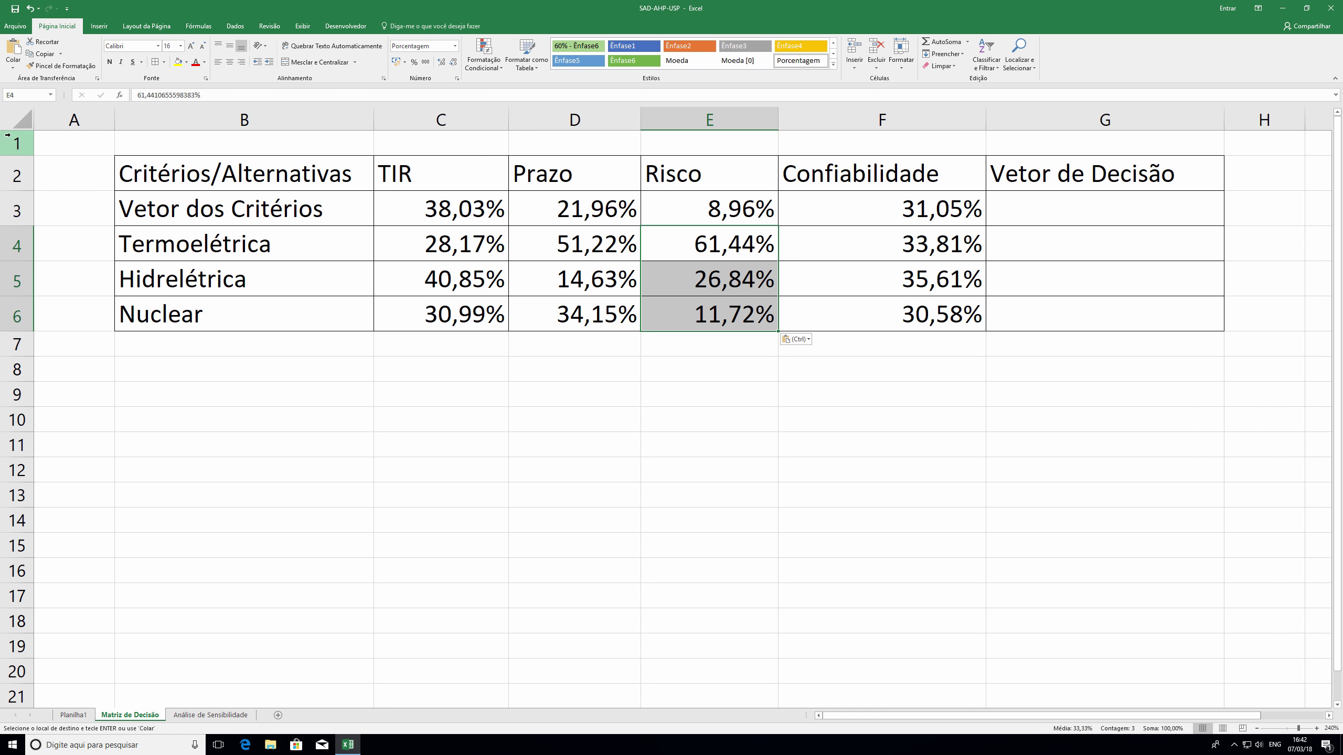
click(687, 387)
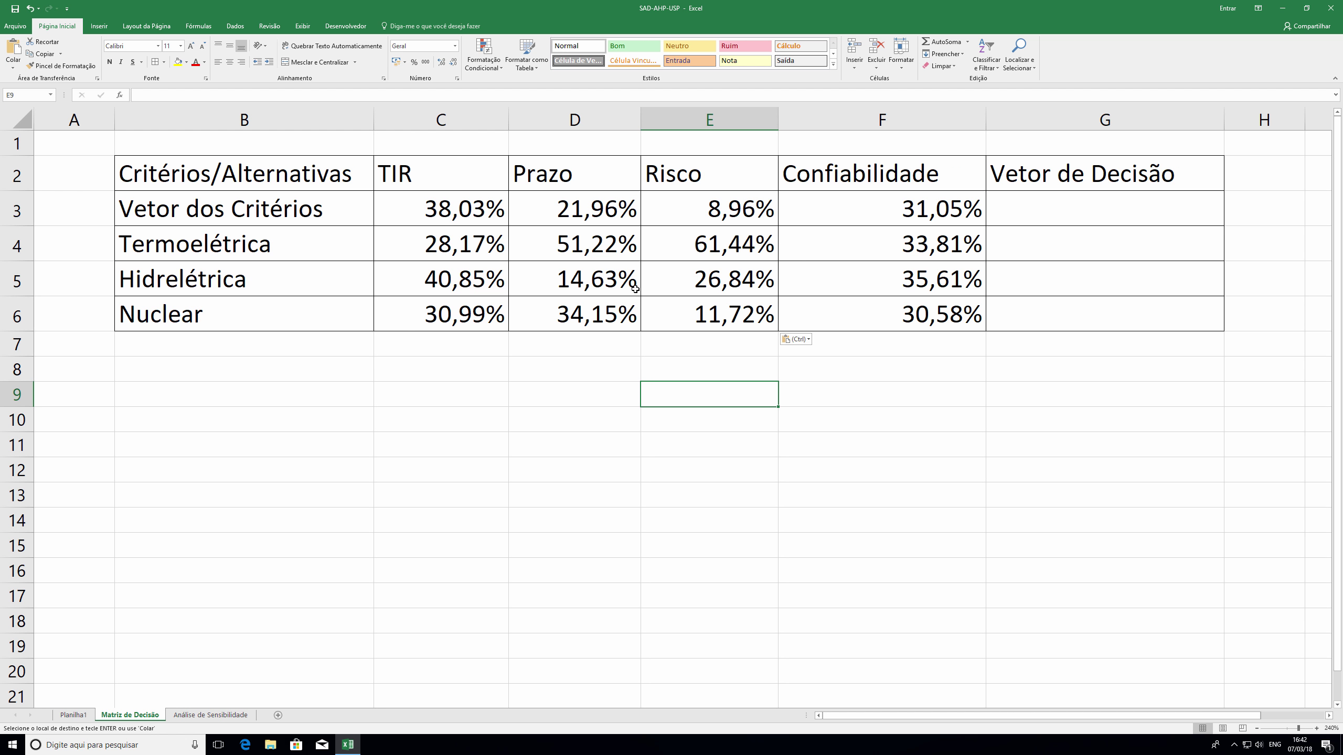
- Calculate Termoelétrica's Vetor de Decisão in G4 with =SOMARPRODUTO(C4:F4;$C$3:$F$3)
click(1088, 241)
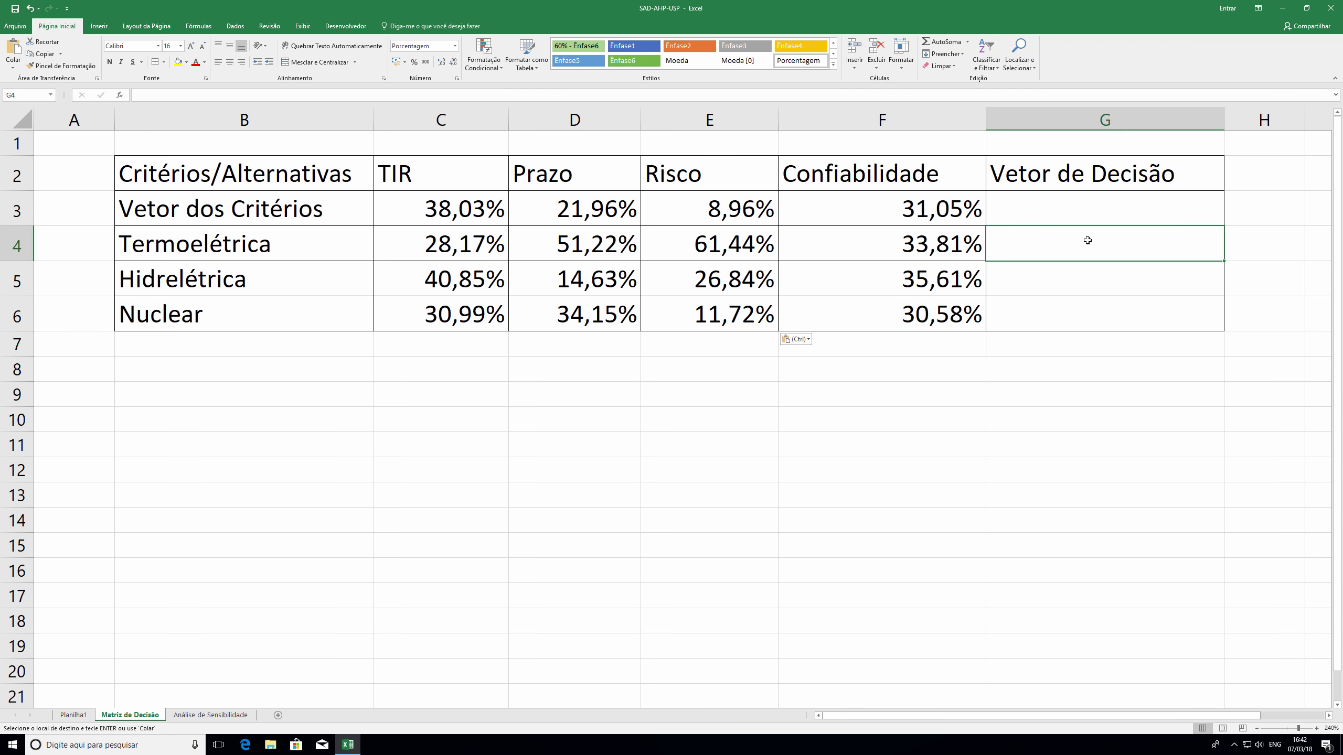
text(=somar)
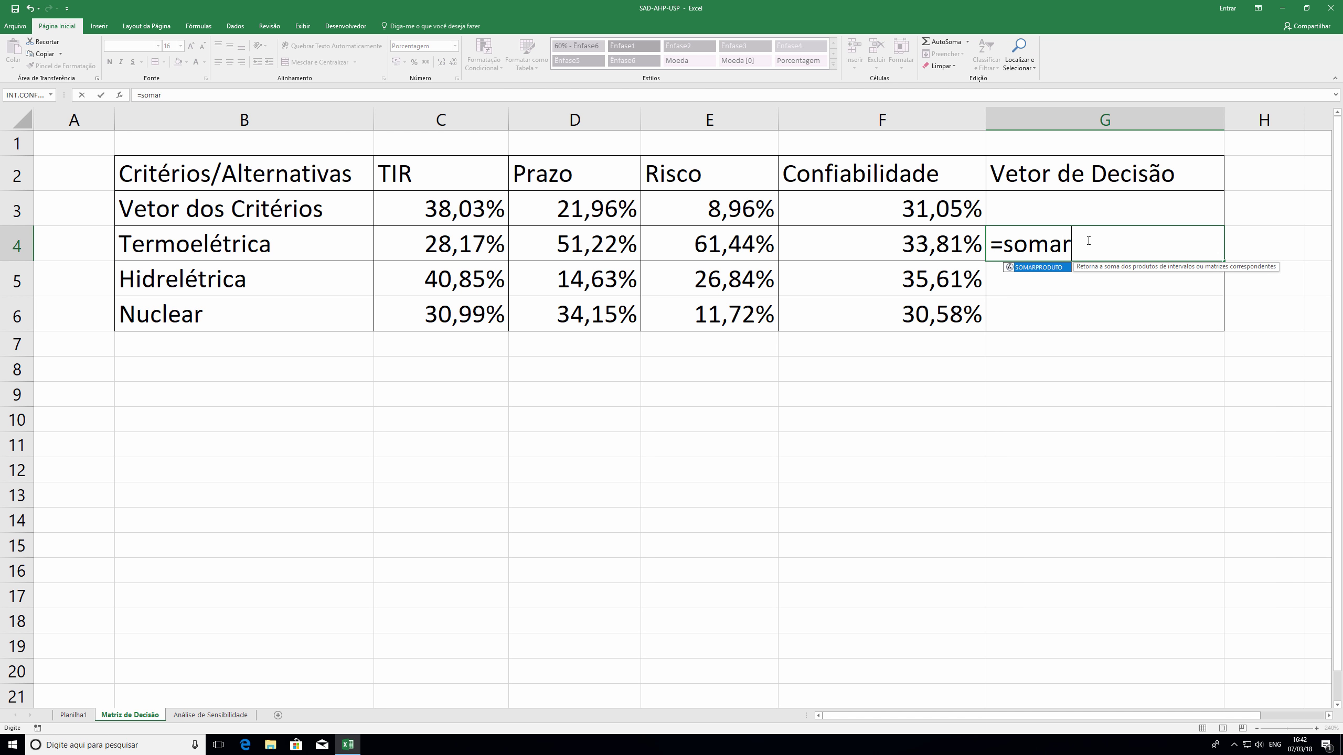
key(Tab)
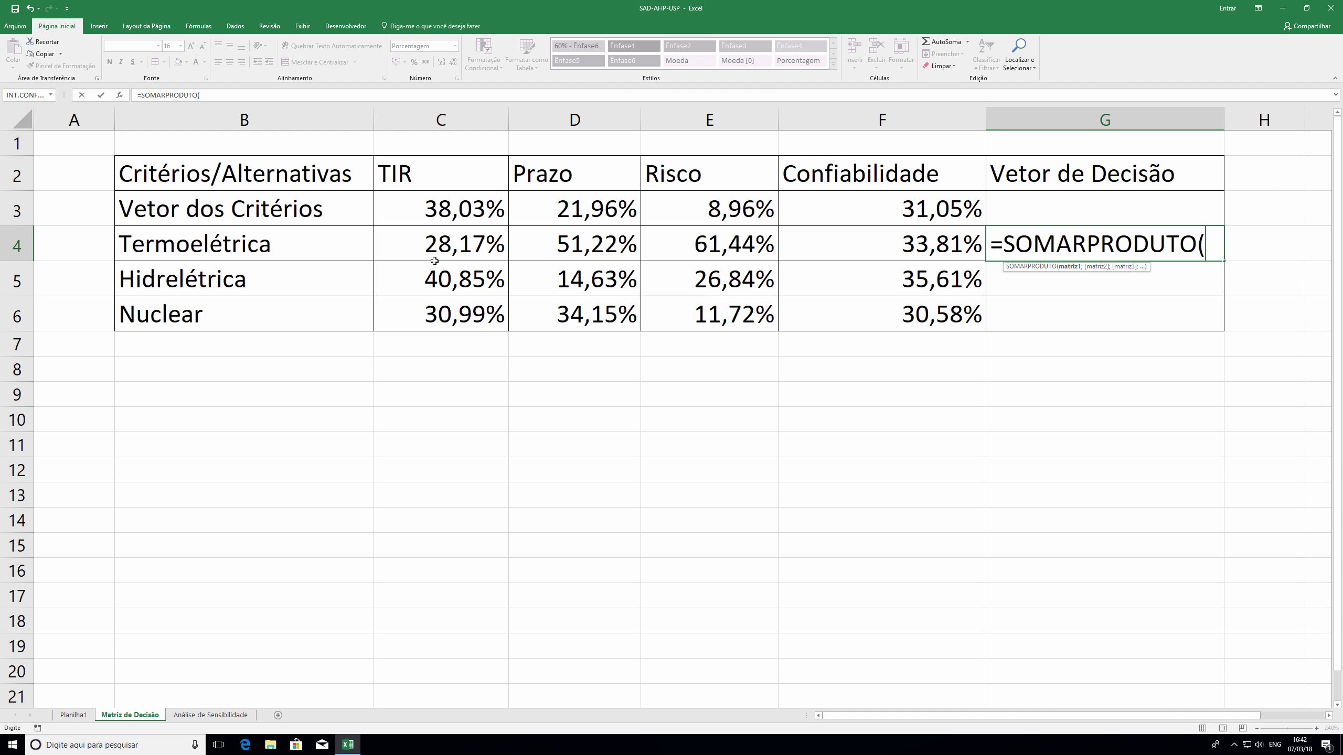
click(442, 245)
drag(443, 245, 856, 254)
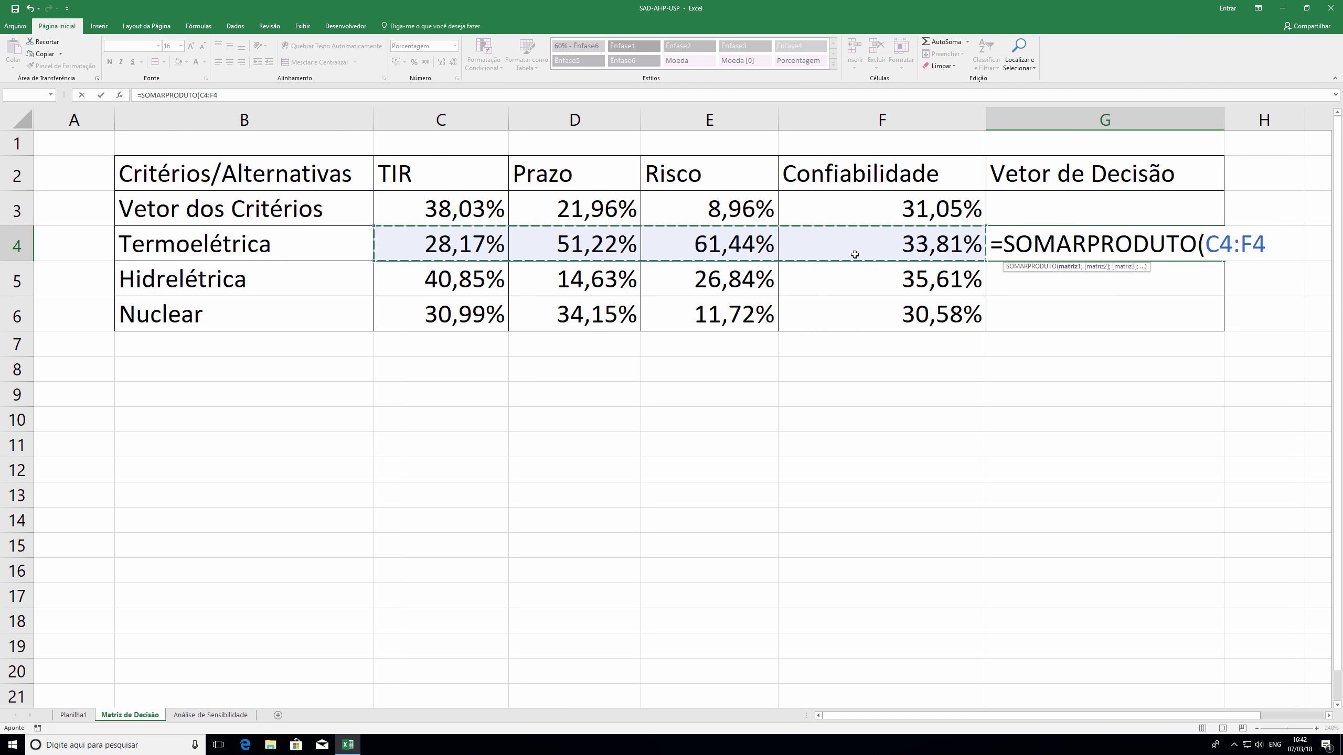
text(;)
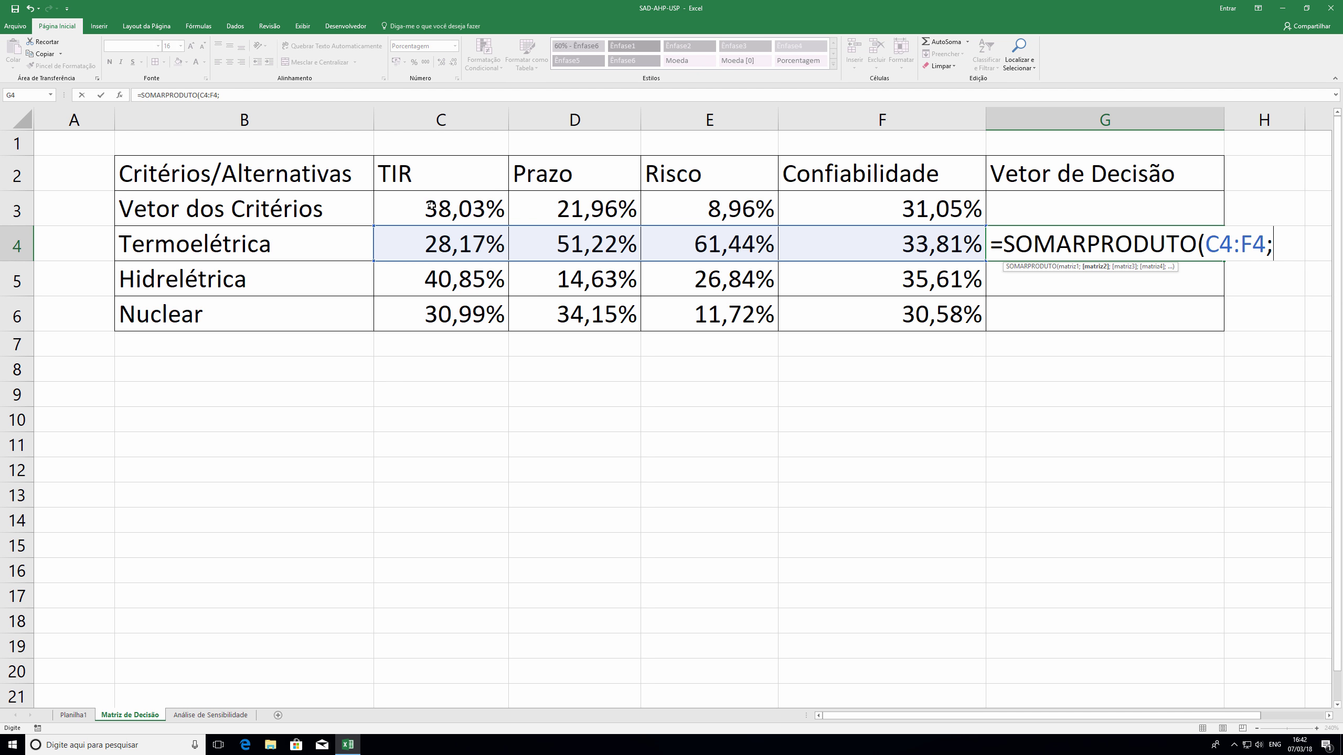
drag(430, 204, 837, 208)
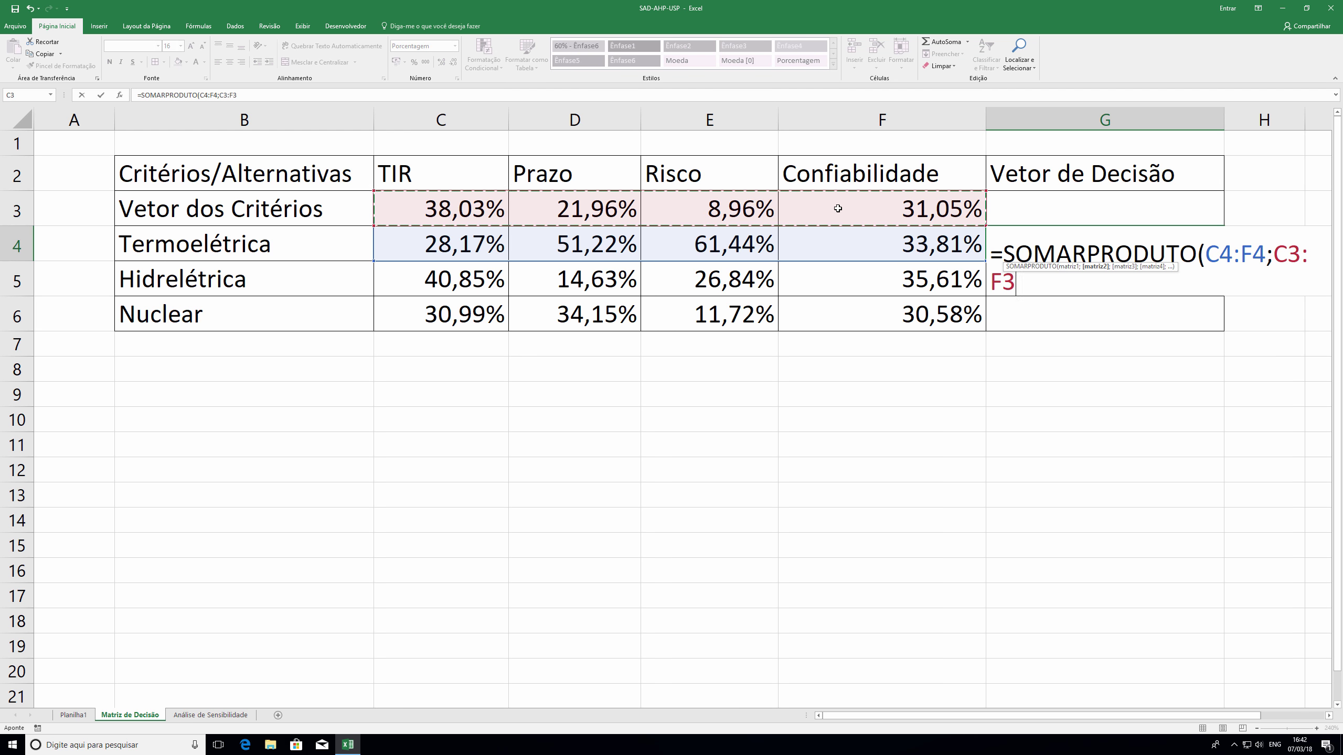
key(F4)
key(Return)
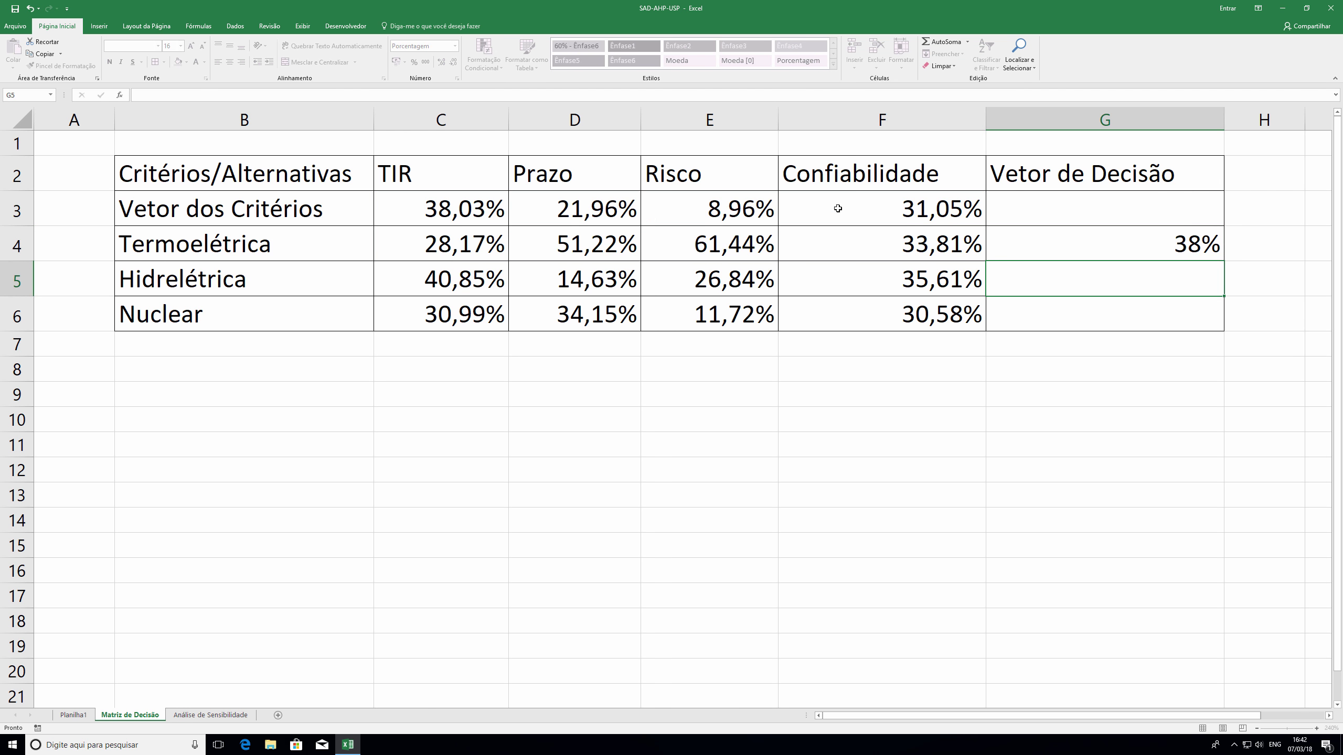
click(1222, 239)
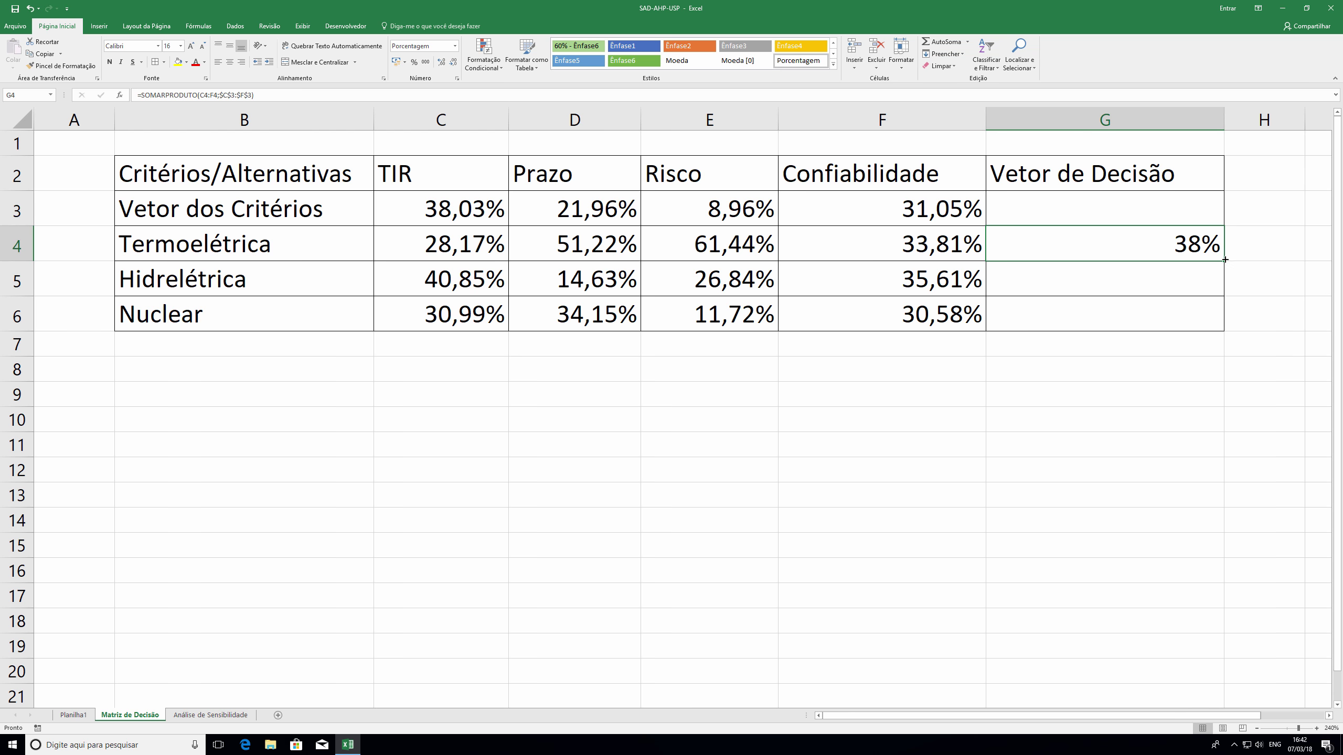
- Fill the Vetor de Decisão formula from G4 down to G6 and show G4:G6 as percentages with two decimals
drag(1225, 259, 1225, 329)
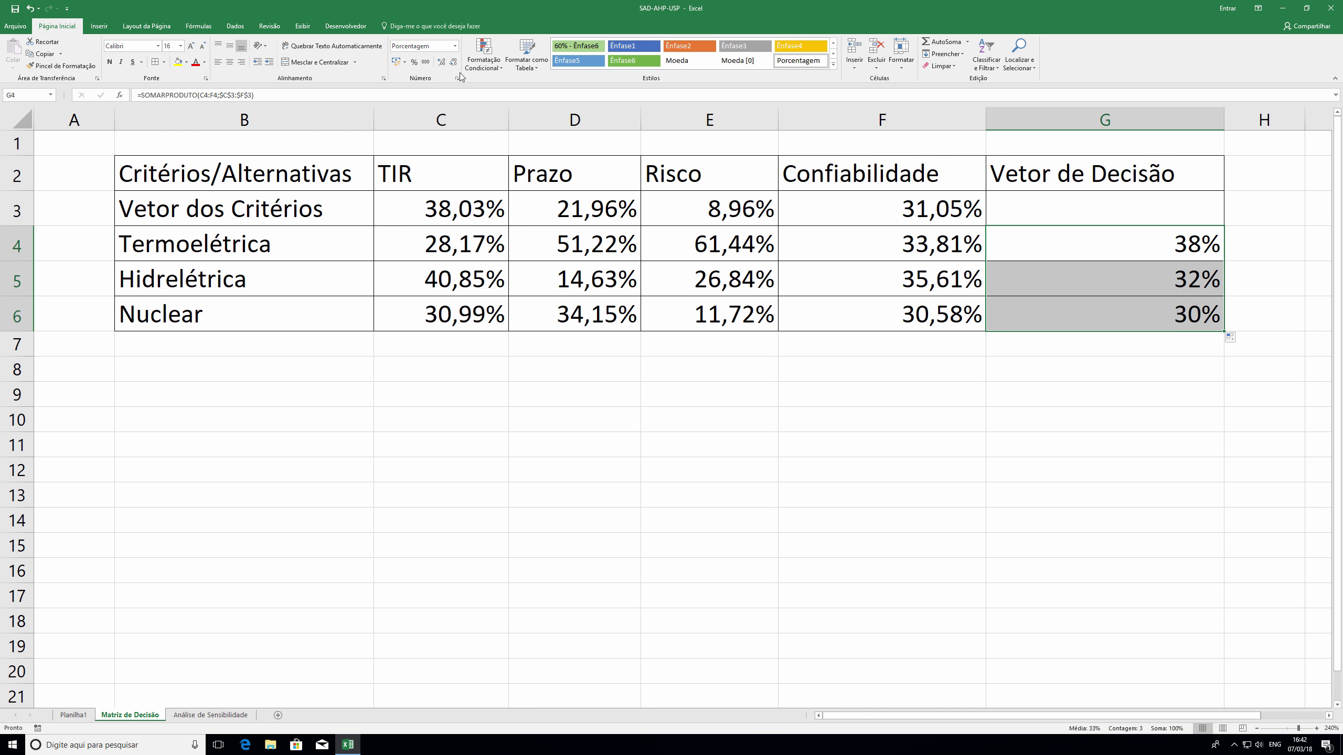
click(441, 62)
click(441, 62)
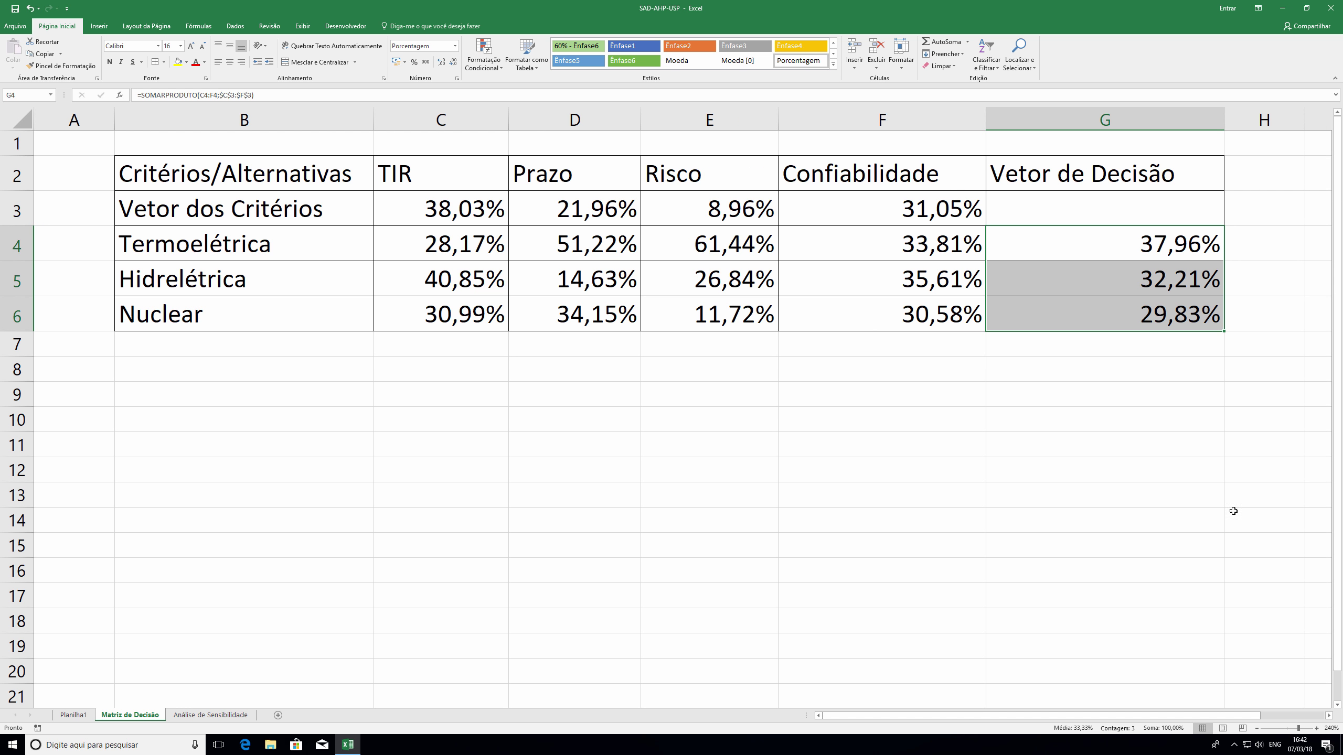
click(1145, 248)
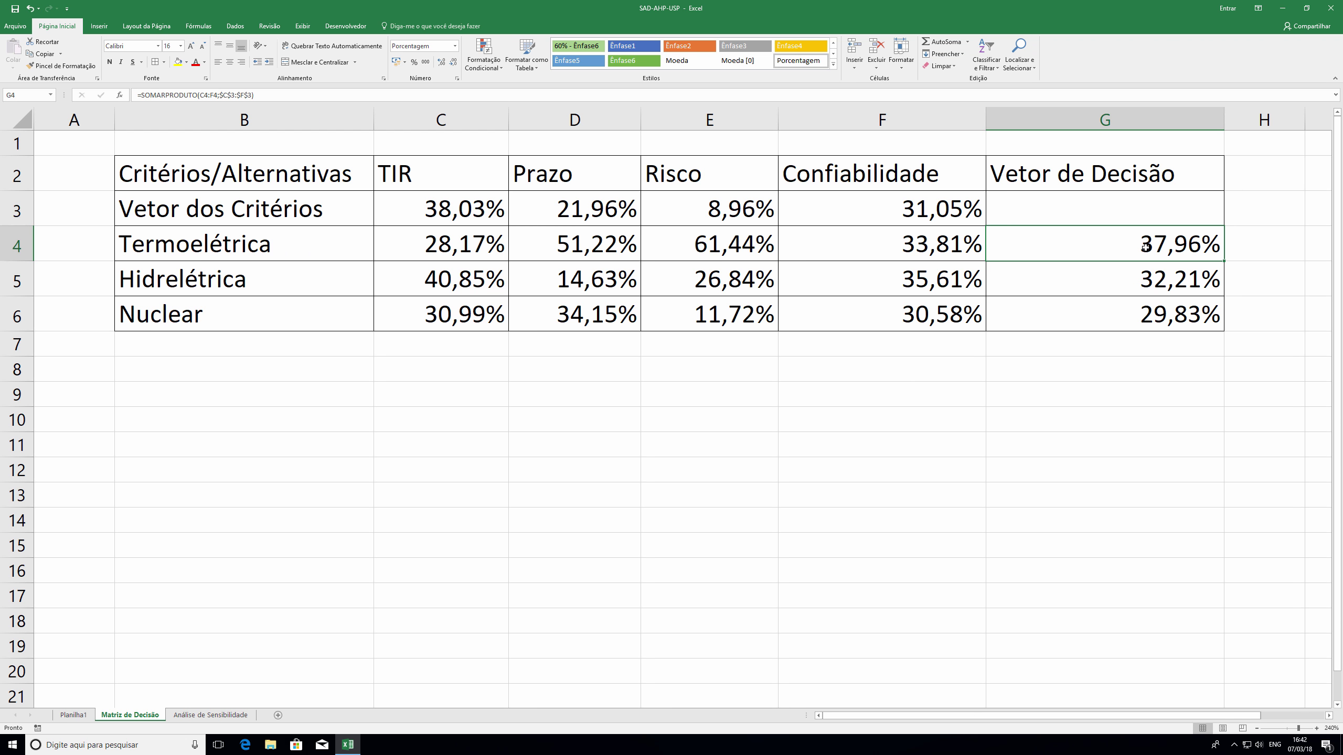
- Color-code the alternative names in column B, filling Termoelétrica with yellow, Hidrelétrica with green and Nuclear with red
click(242, 234)
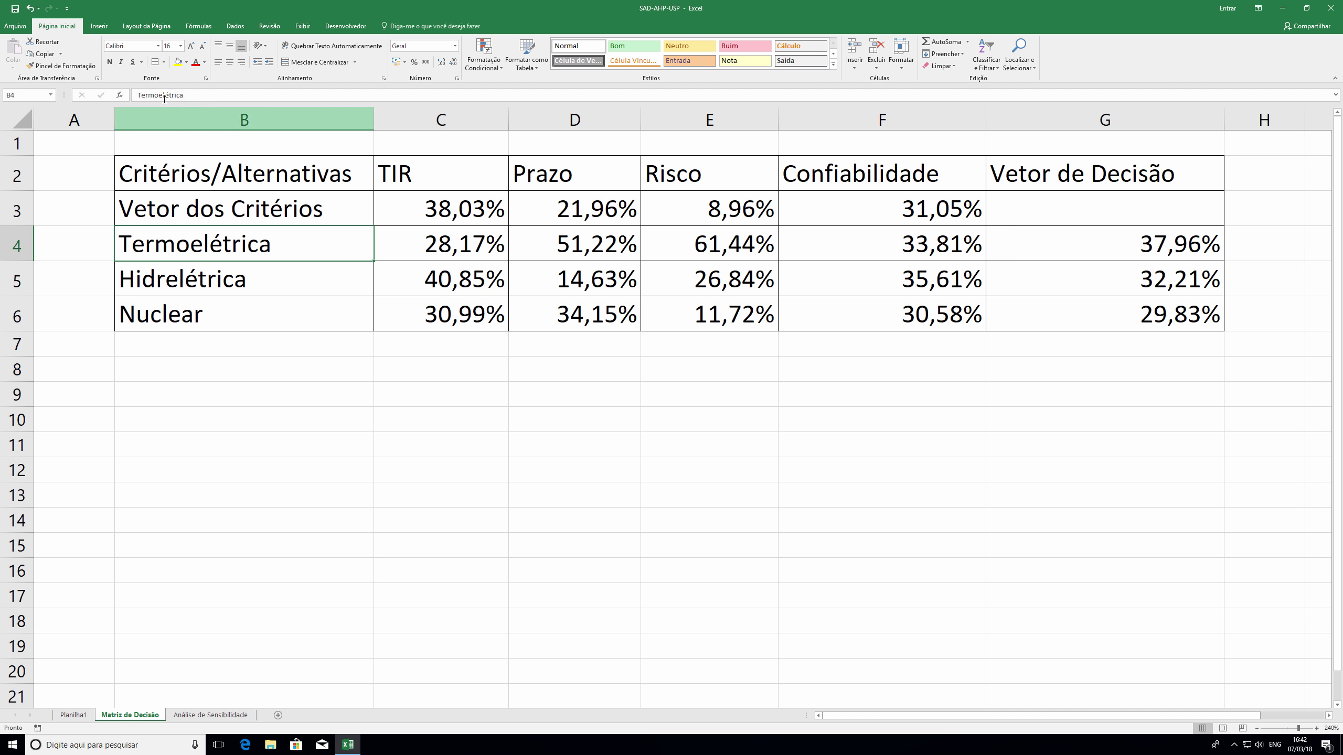
click(179, 62)
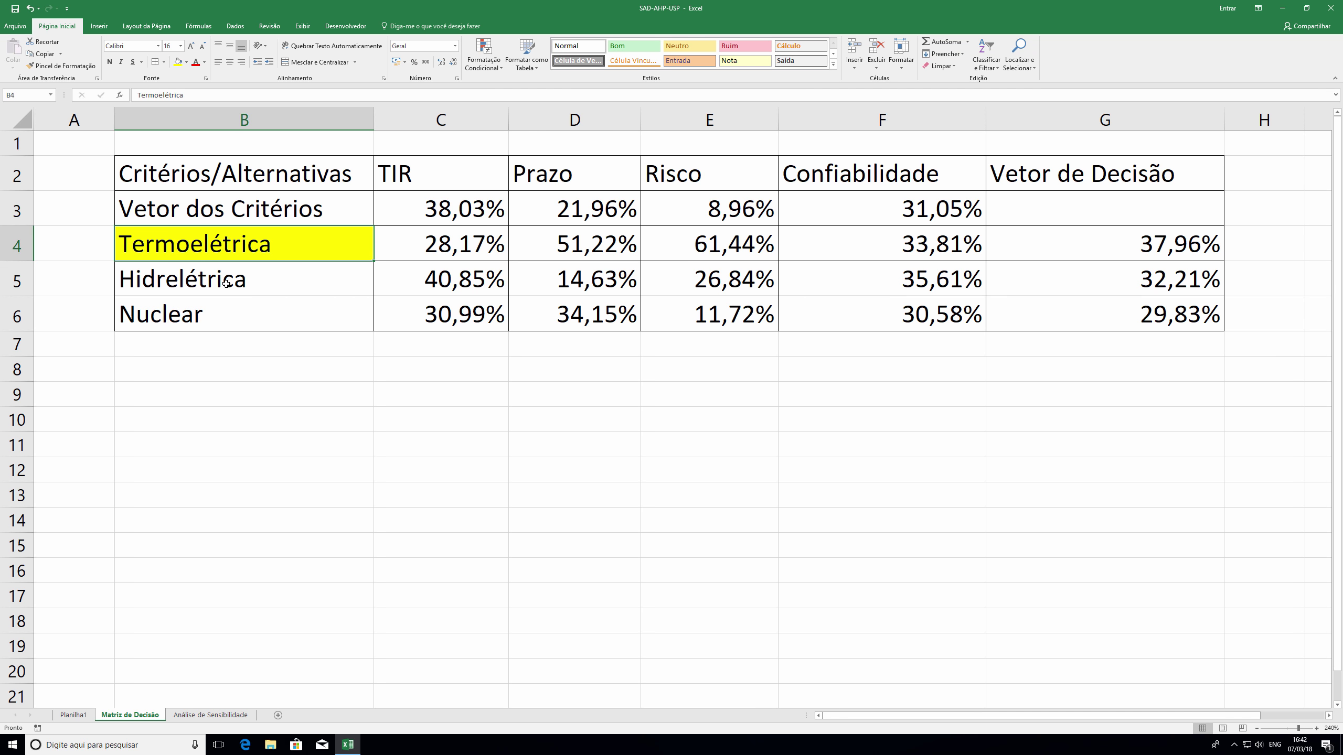
click(226, 284)
click(186, 62)
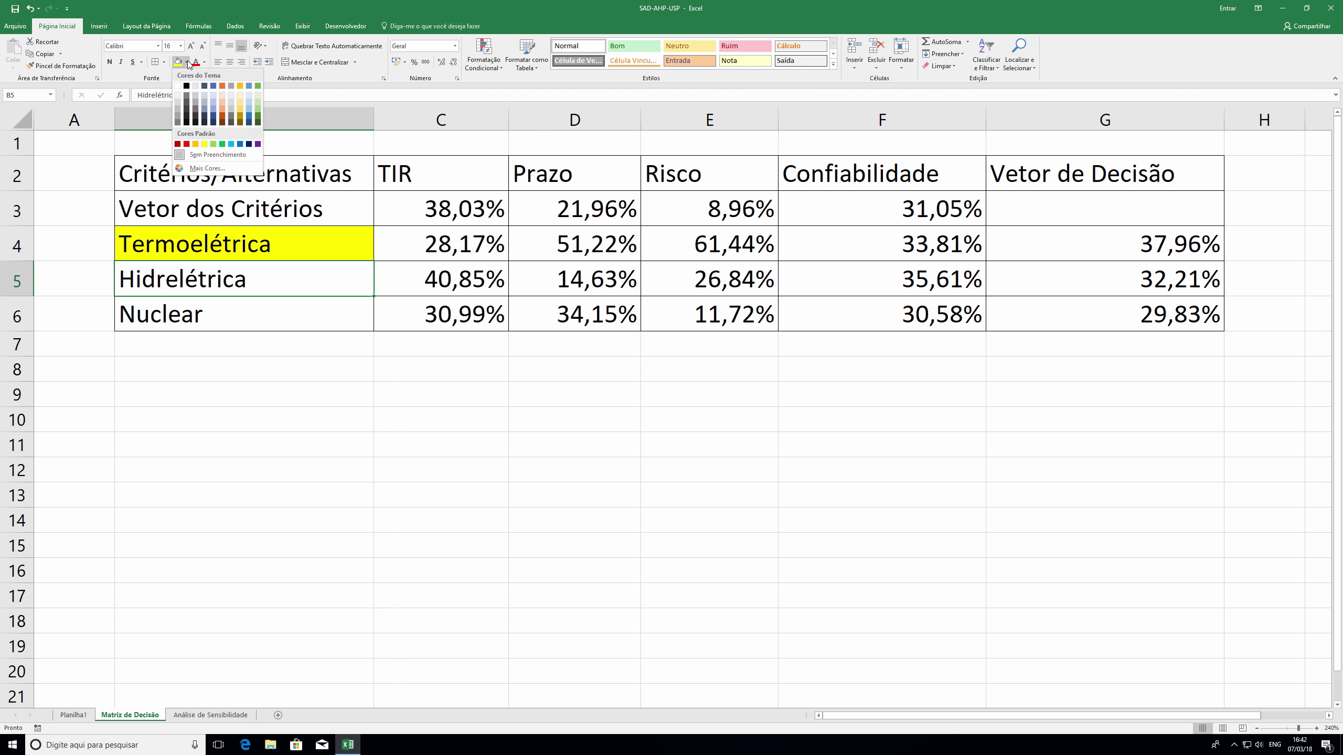
click(222, 144)
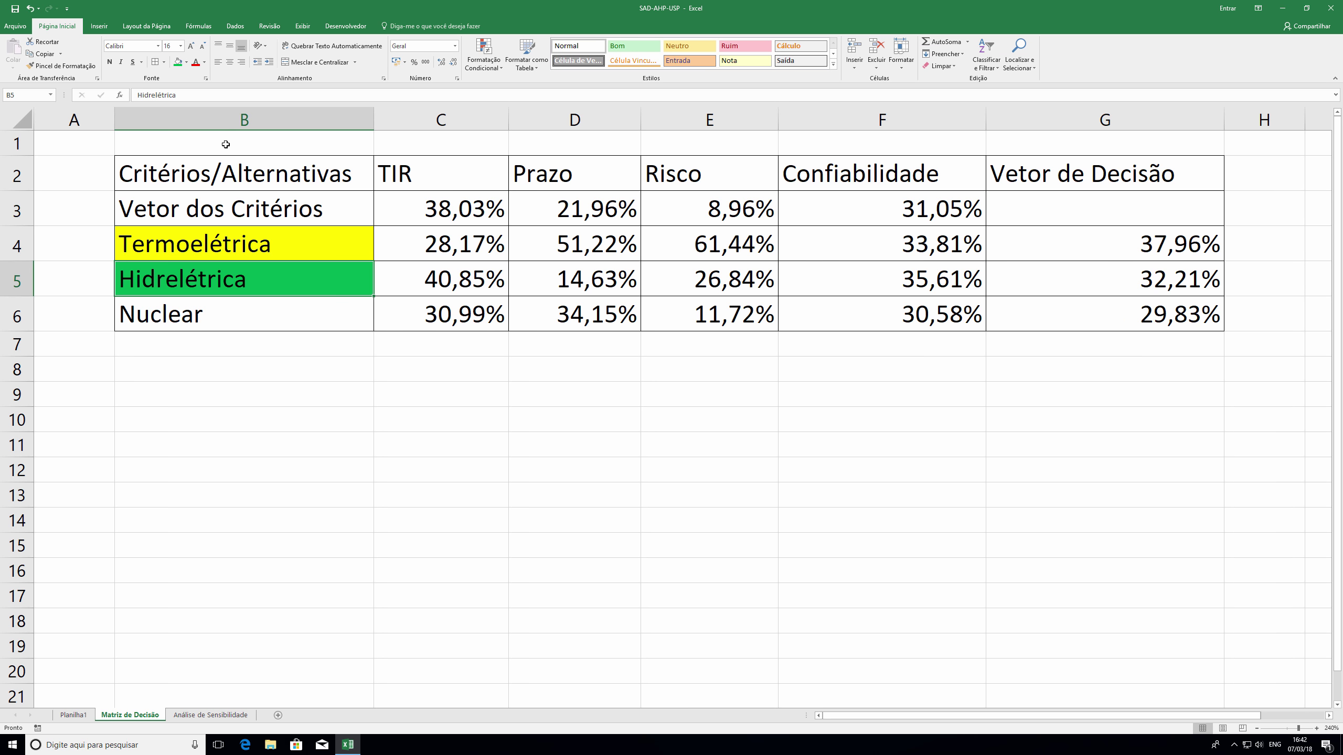
click(209, 322)
click(187, 62)
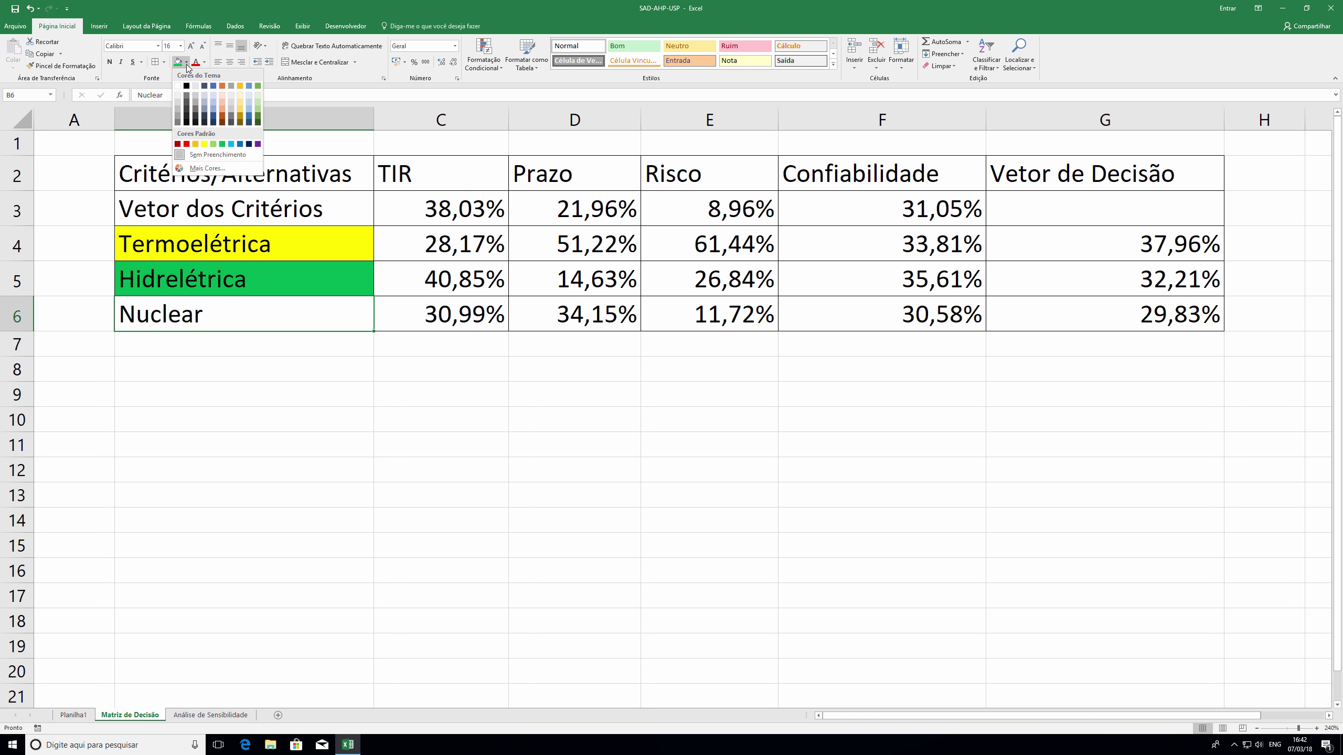
click(186, 144)
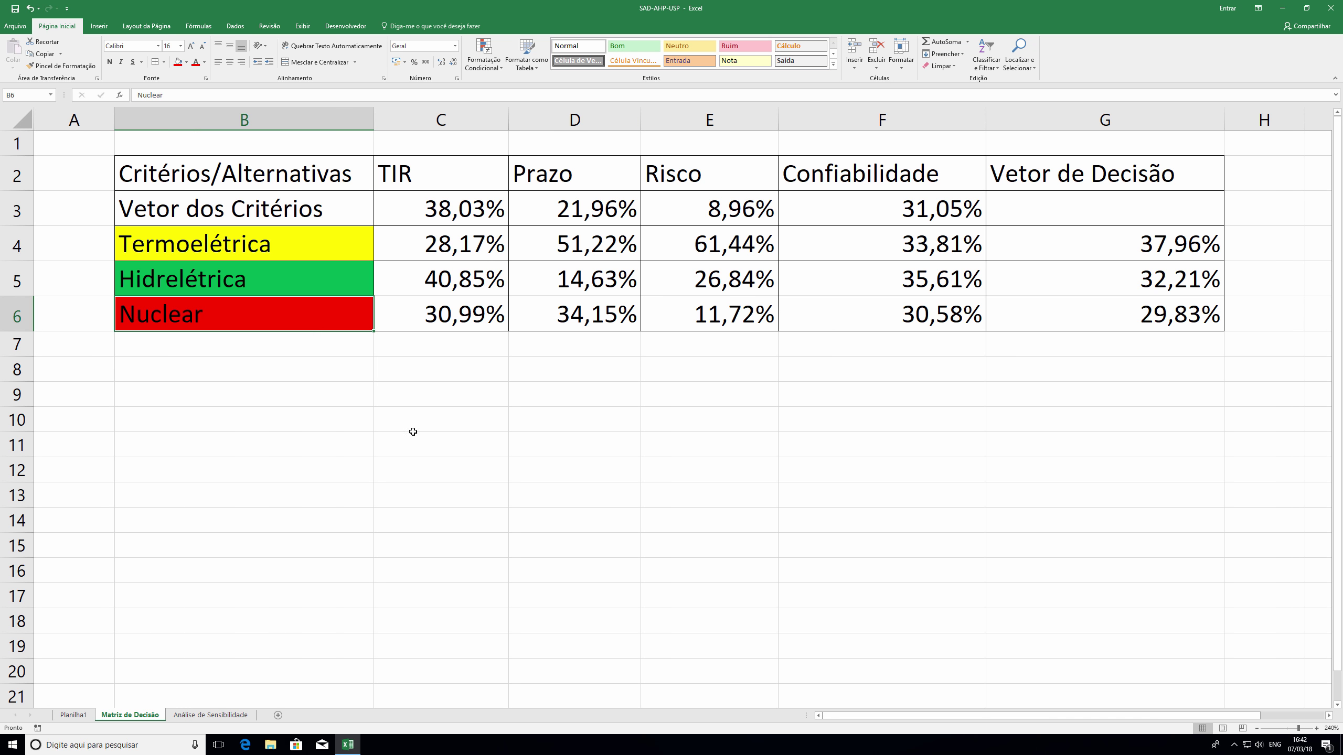
click(480, 463)
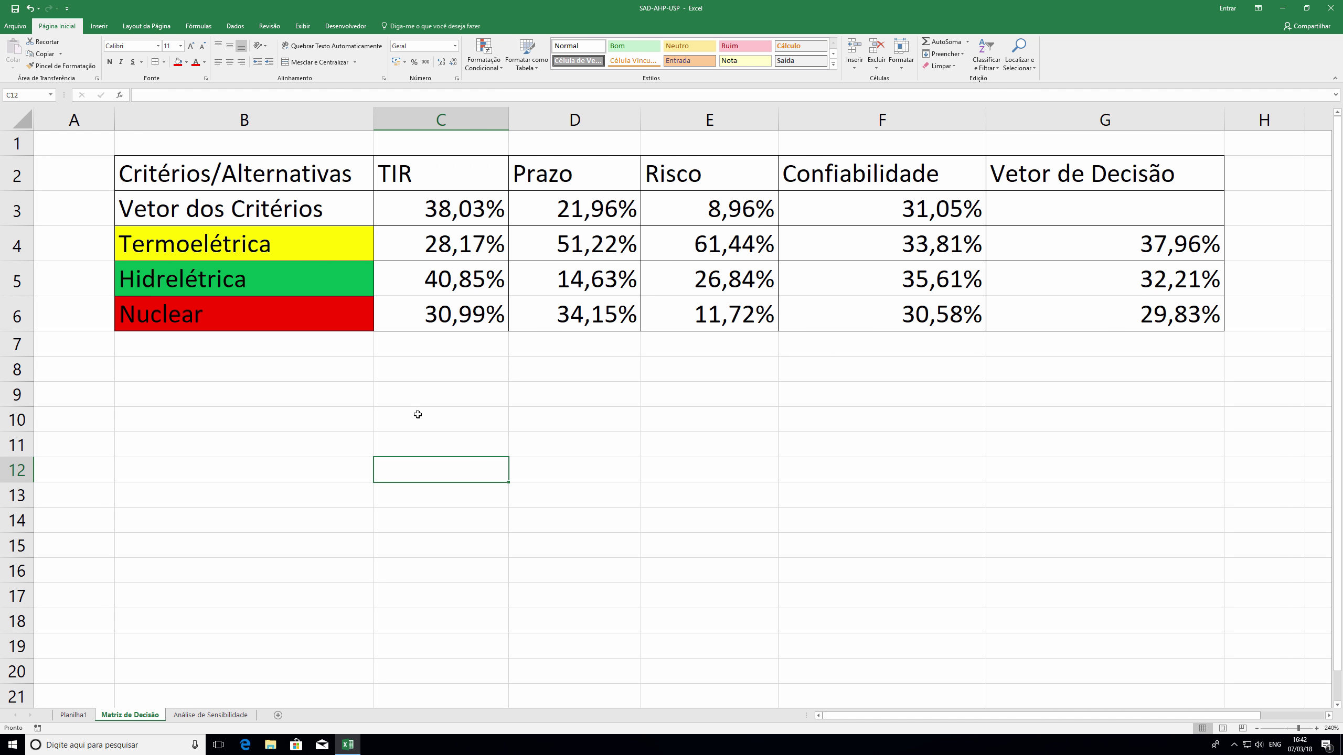